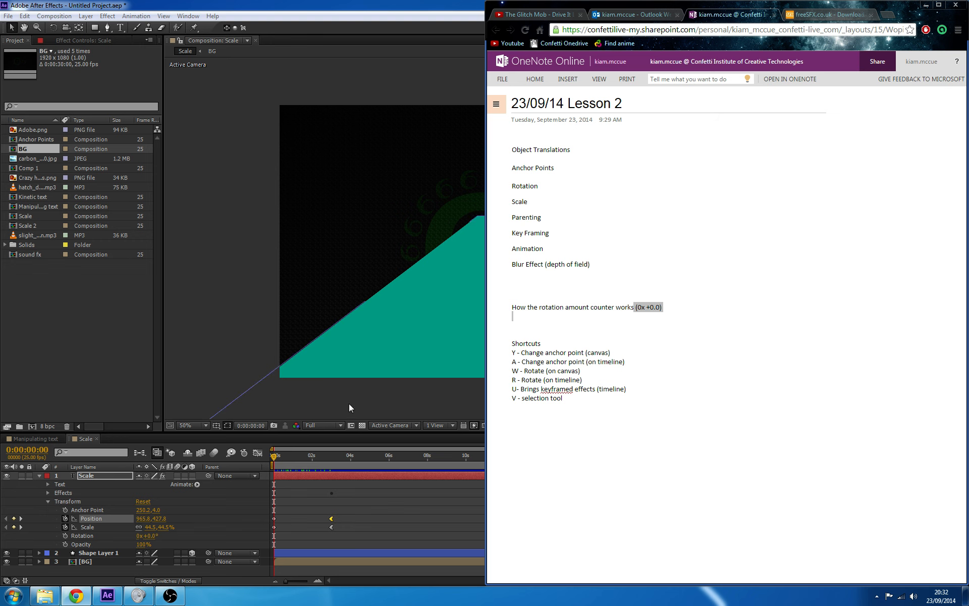
Play a RAM preview of the Manipulating text composition and extend its work area end to about 8 seconds.
click(35, 438)
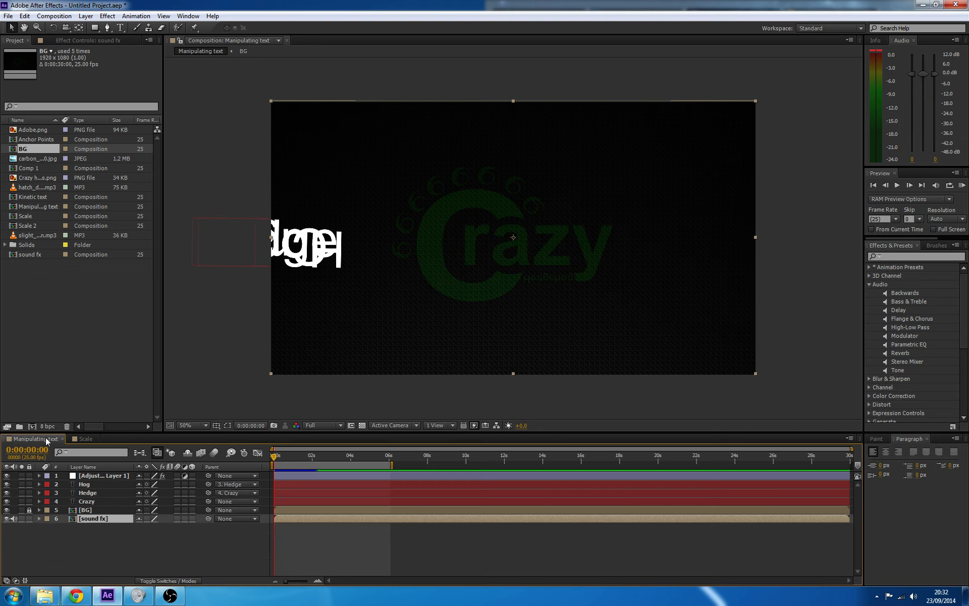
click(963, 187)
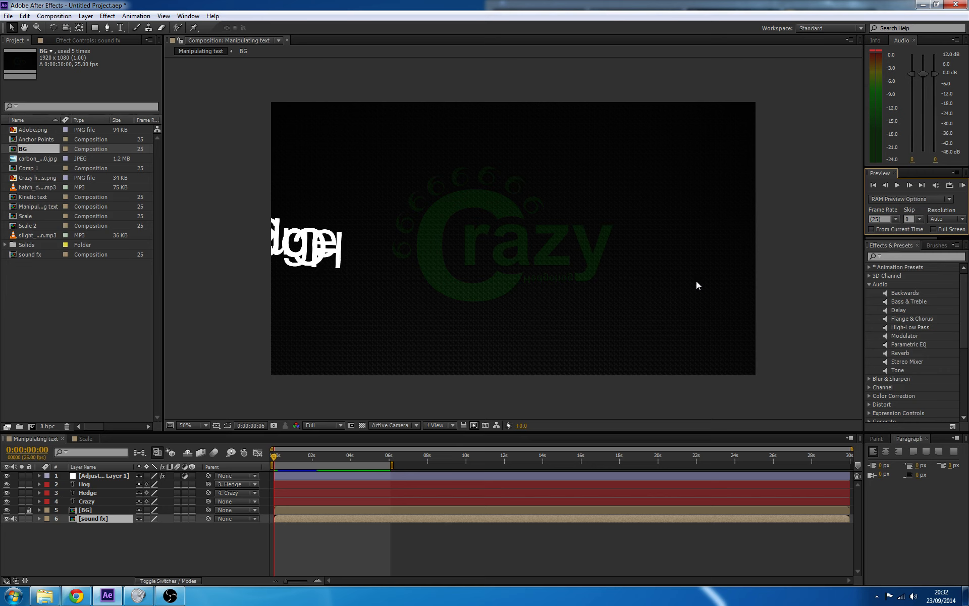
click(962, 187)
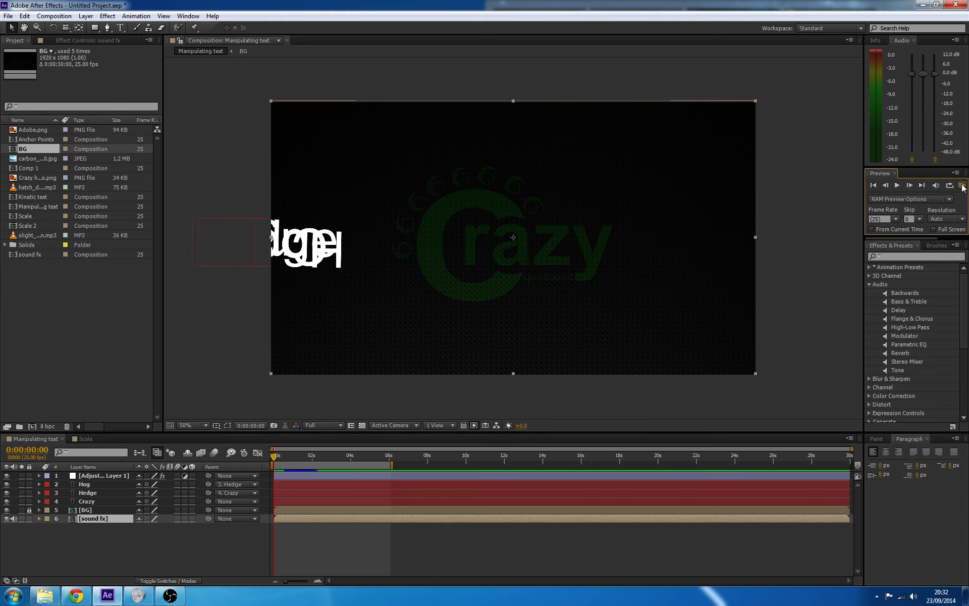
click(963, 186)
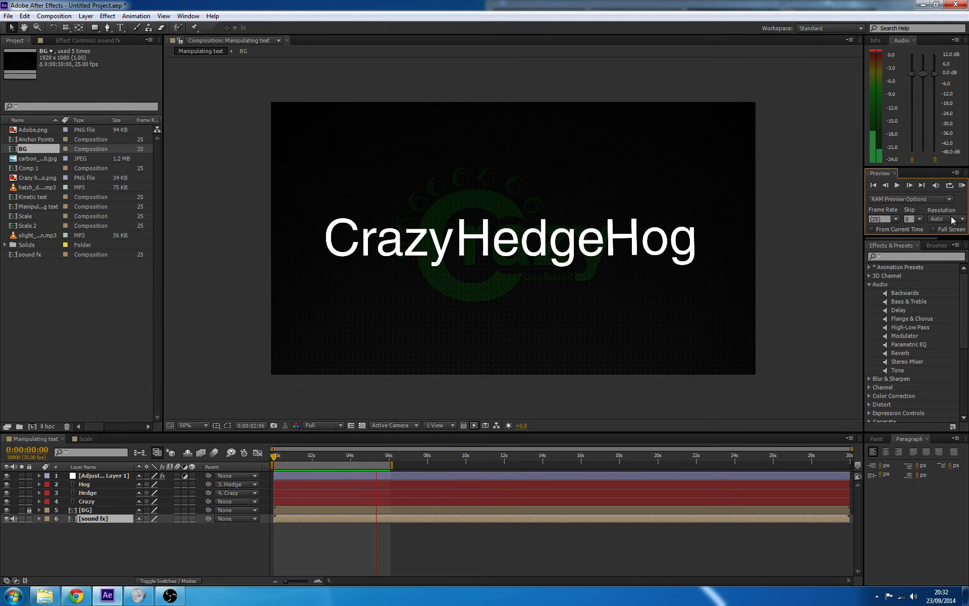
click(962, 186)
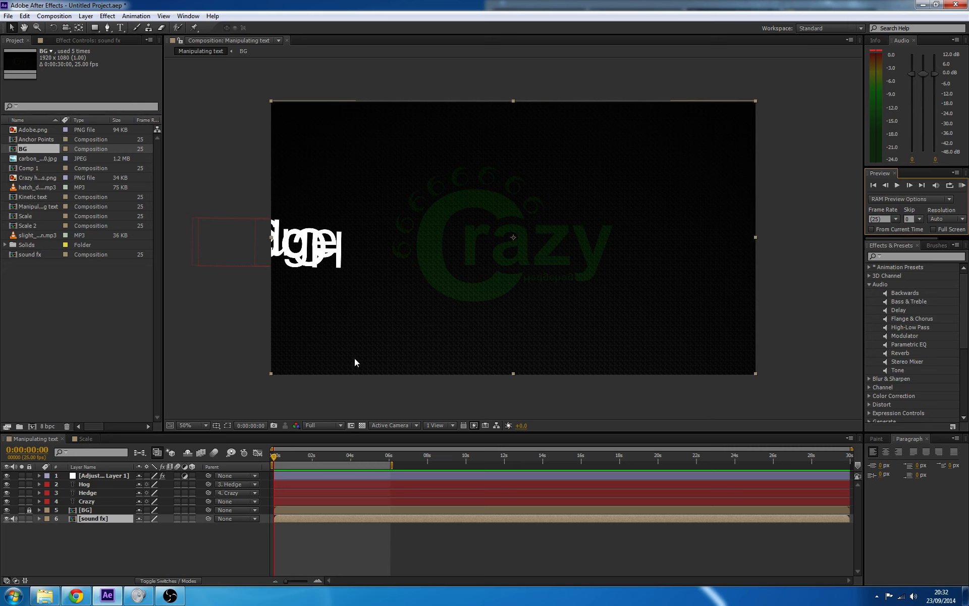
drag(394, 465, 435, 465)
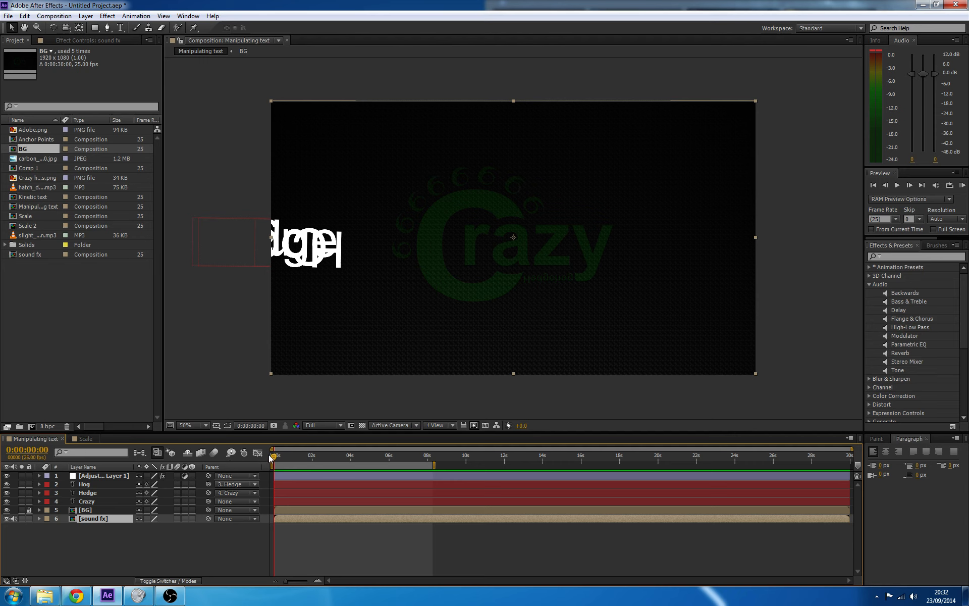
drag(272, 457, 281, 503)
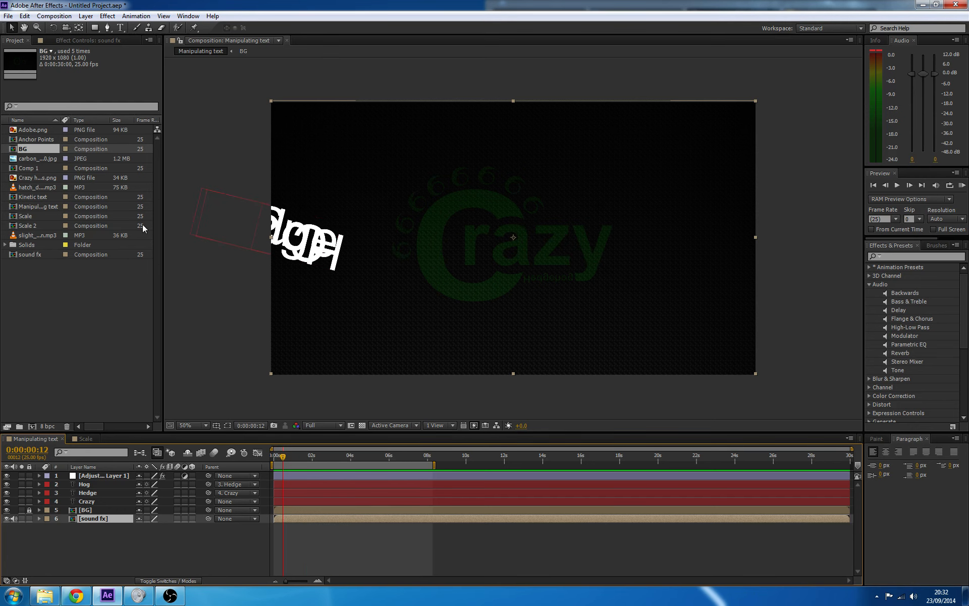
Create a composition named Anchor Points with the HDTV 1080 25 preset, square pixels and a 0:00:10:00 duration.
click(54, 16)
click(60, 28)
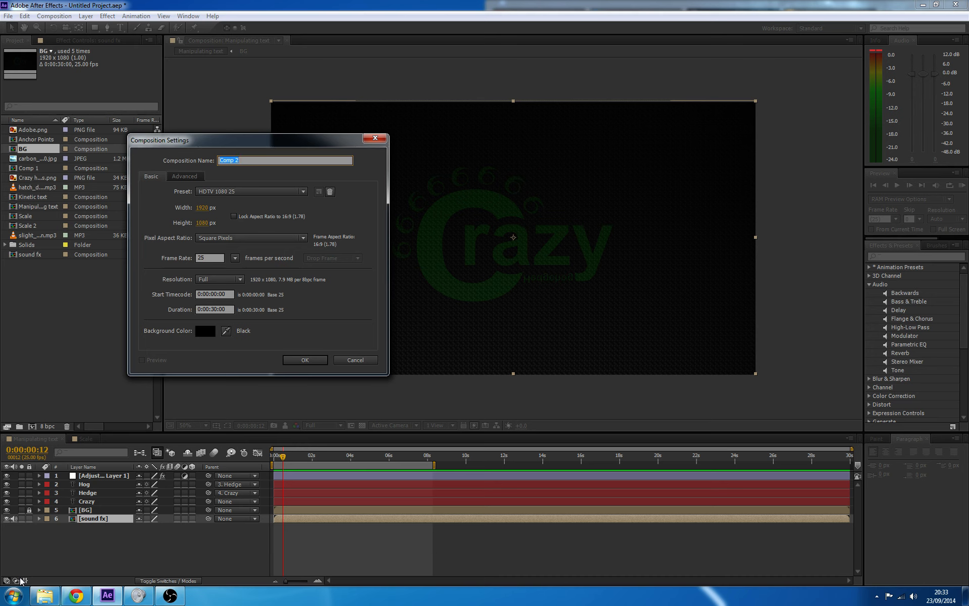
text(S)
click(212, 310)
text(1000)
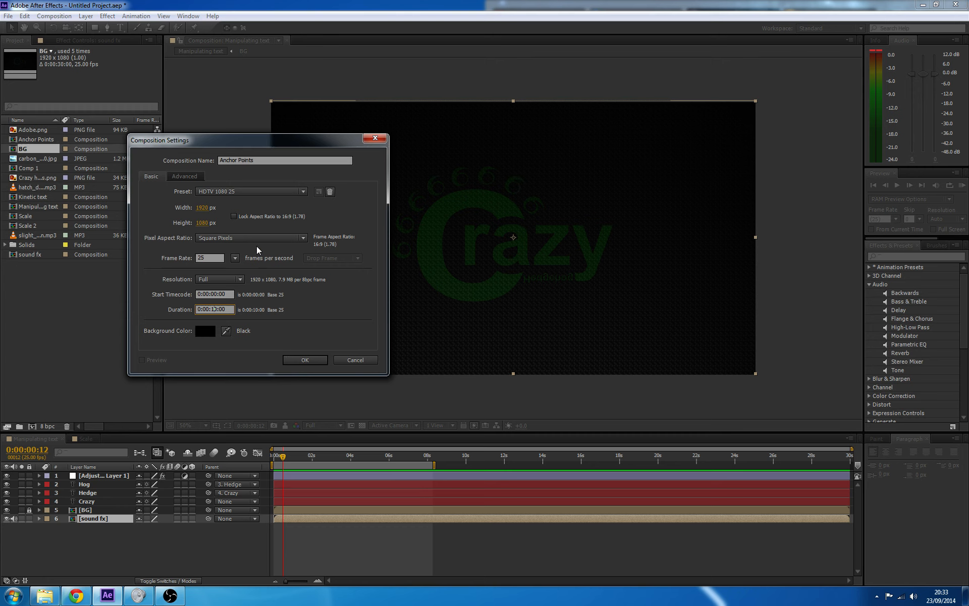
click(218, 240)
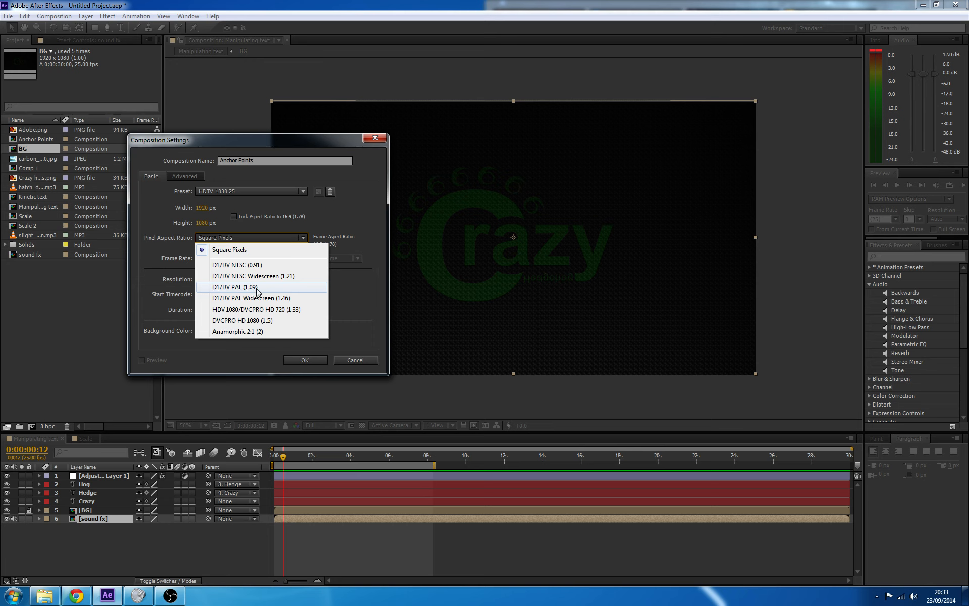
click(277, 256)
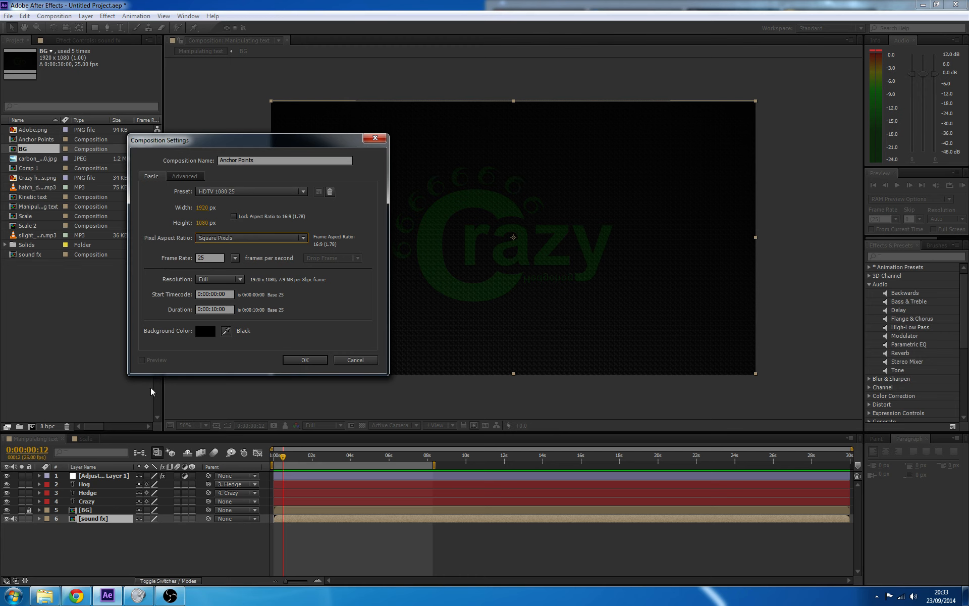
click(308, 362)
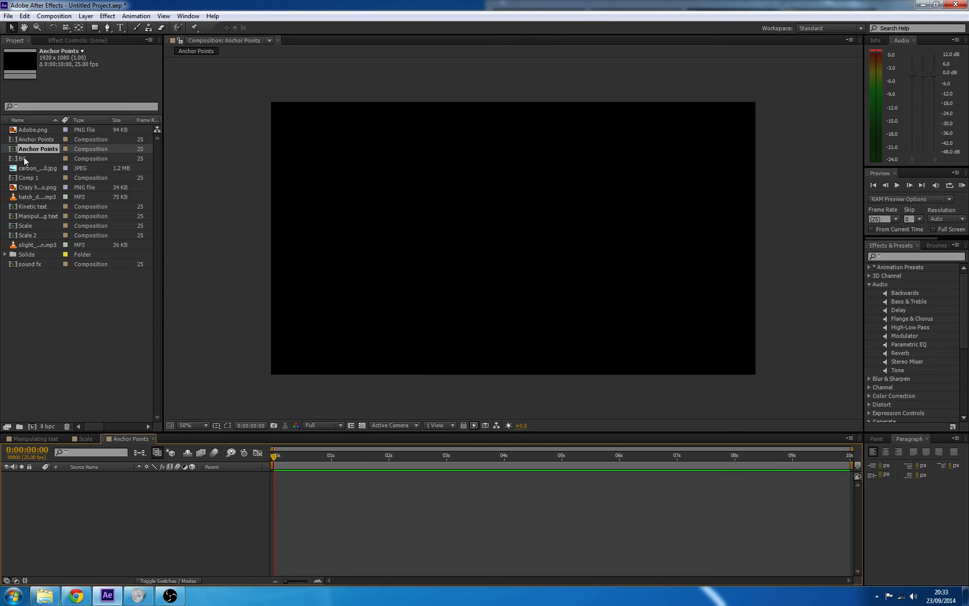
Add the BG composition to the Anchor Points timeline as the background layer and lock it.
drag(24, 160, 61, 480)
click(28, 477)
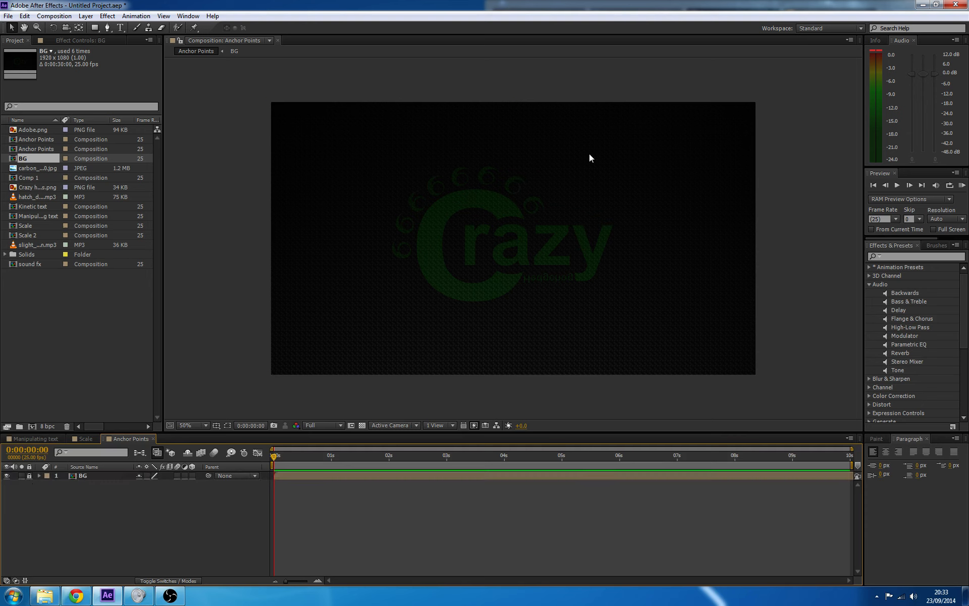
Add a text layer reading "Crazy" near the middle of the Anchor Points composition.
click(122, 28)
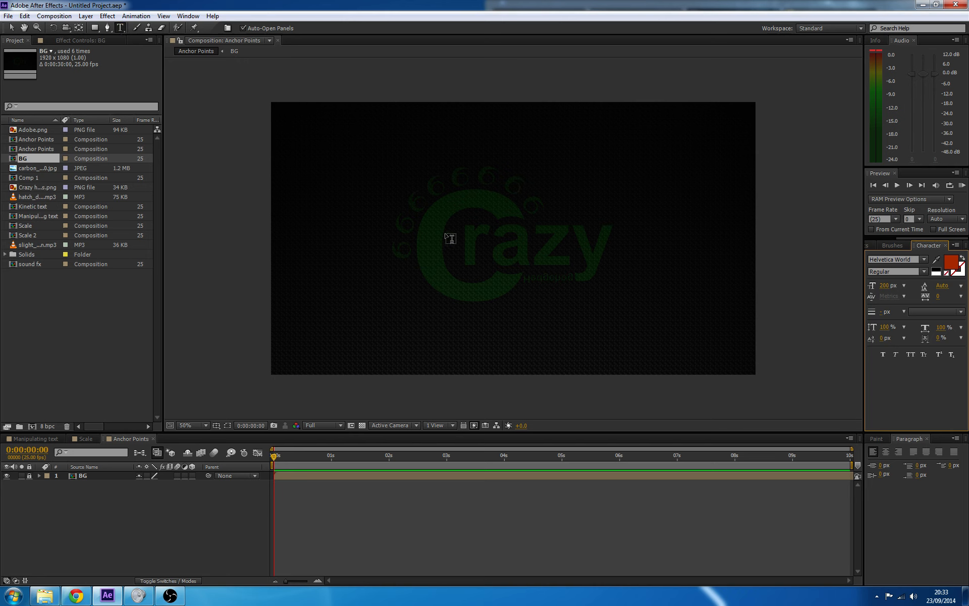
click(428, 268)
text(C)
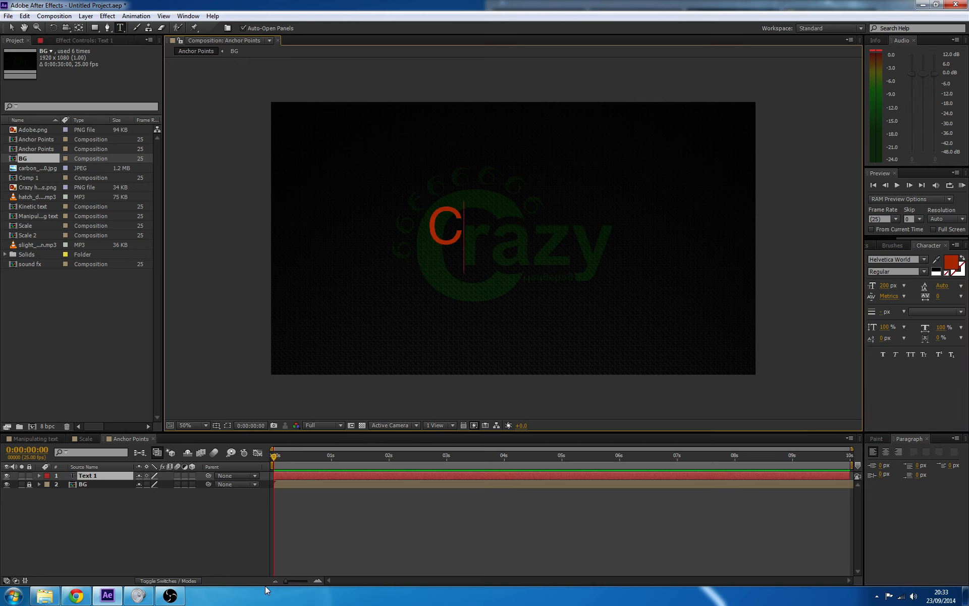
text(razy)
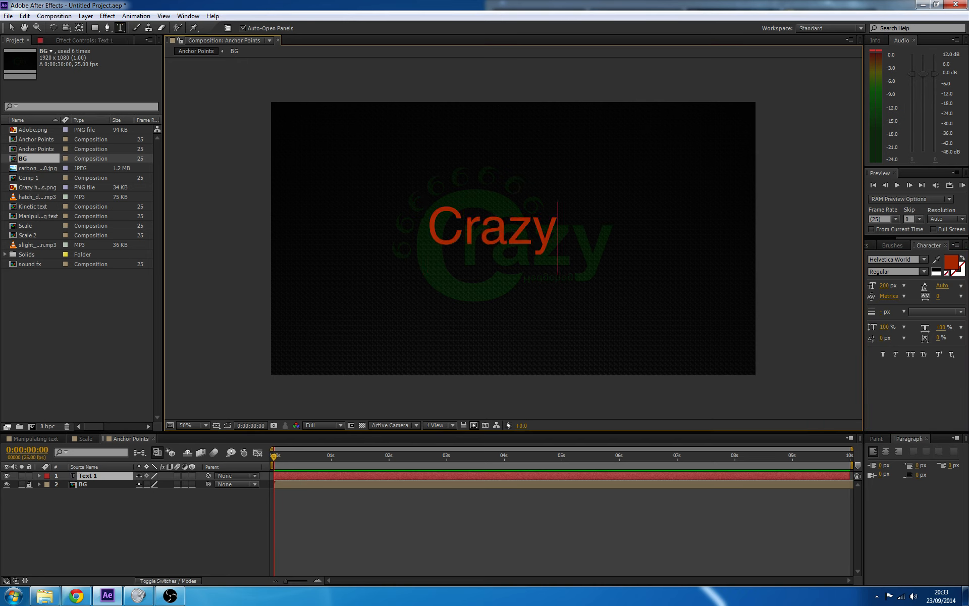
Set the fill colour of the whole word "Crazy" to white (FFFFFF).
click(951, 262)
click(175, 402)
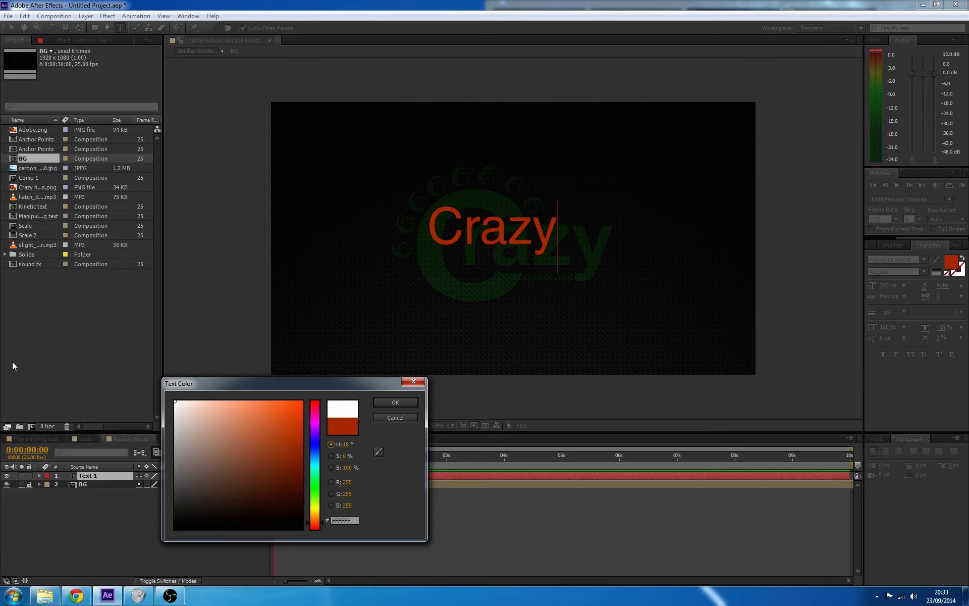
click(394, 403)
drag(428, 228, 546, 228)
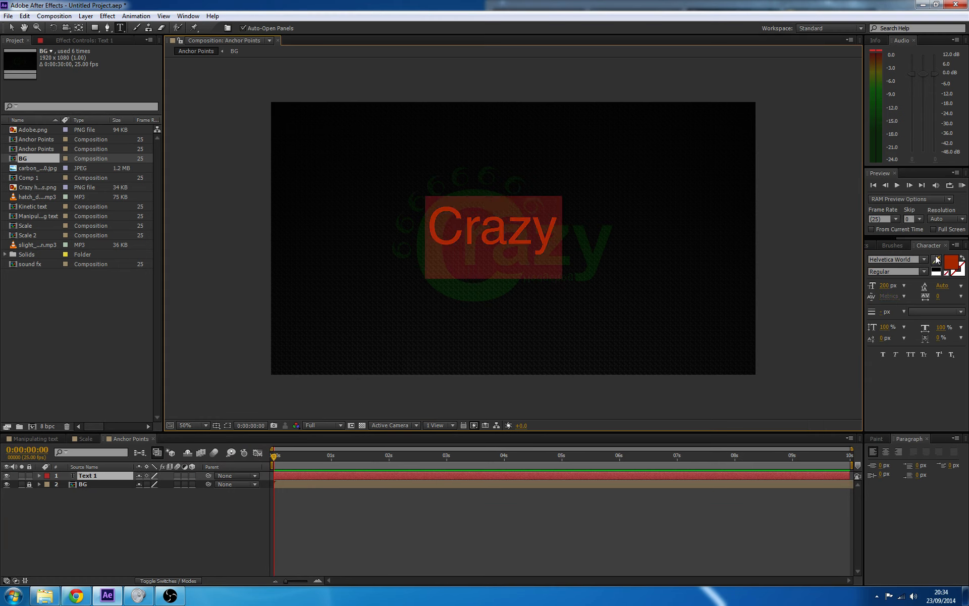
click(951, 263)
click(176, 402)
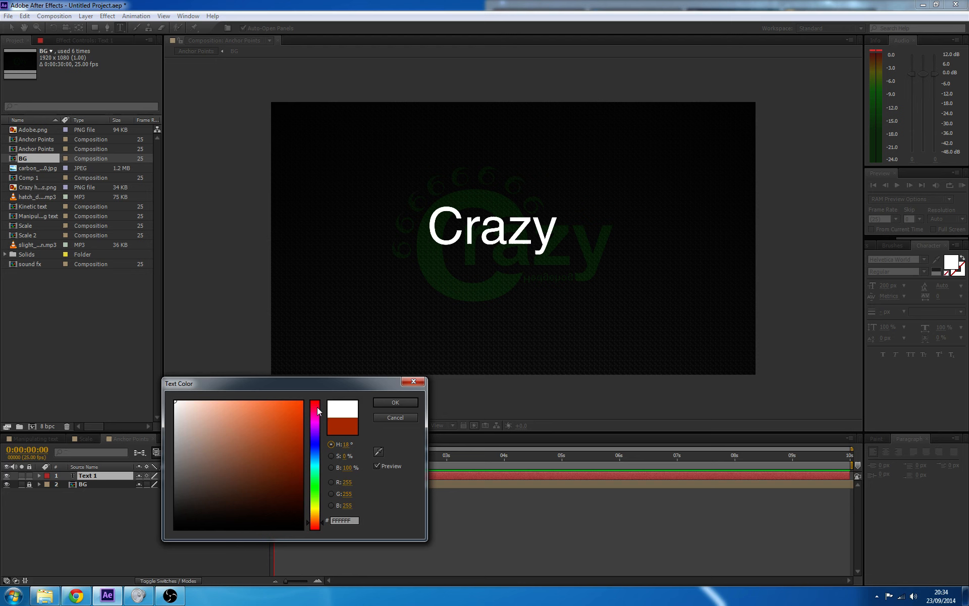
click(393, 402)
click(551, 239)
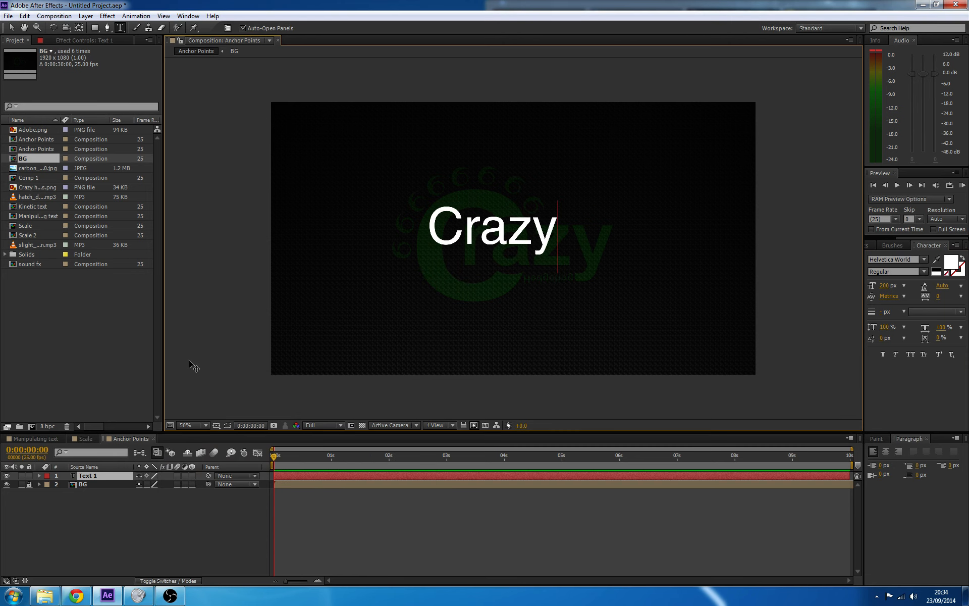
Move the Crazy text slightly right and down, closer to the centre of the frame.
click(11, 28)
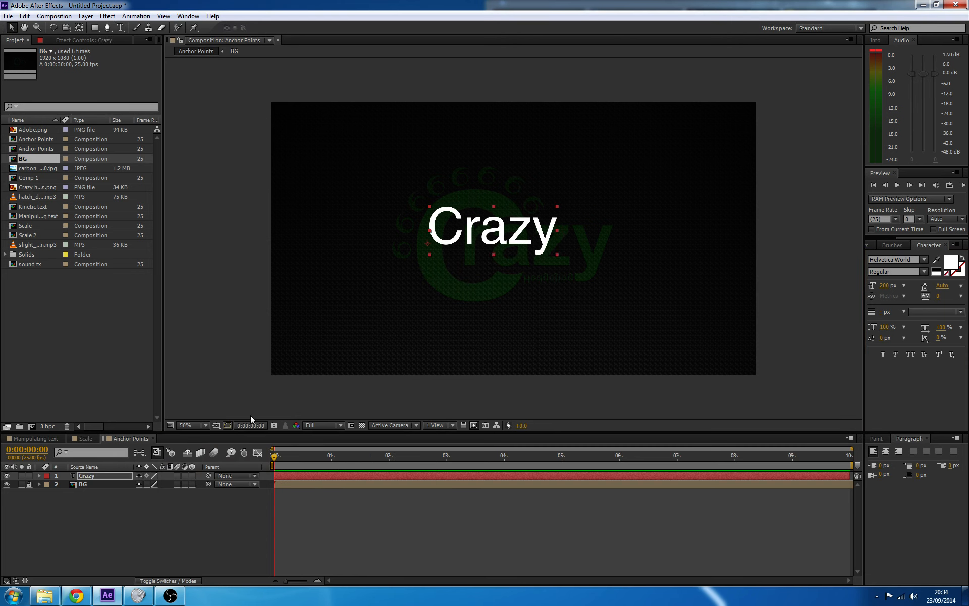
click(96, 478)
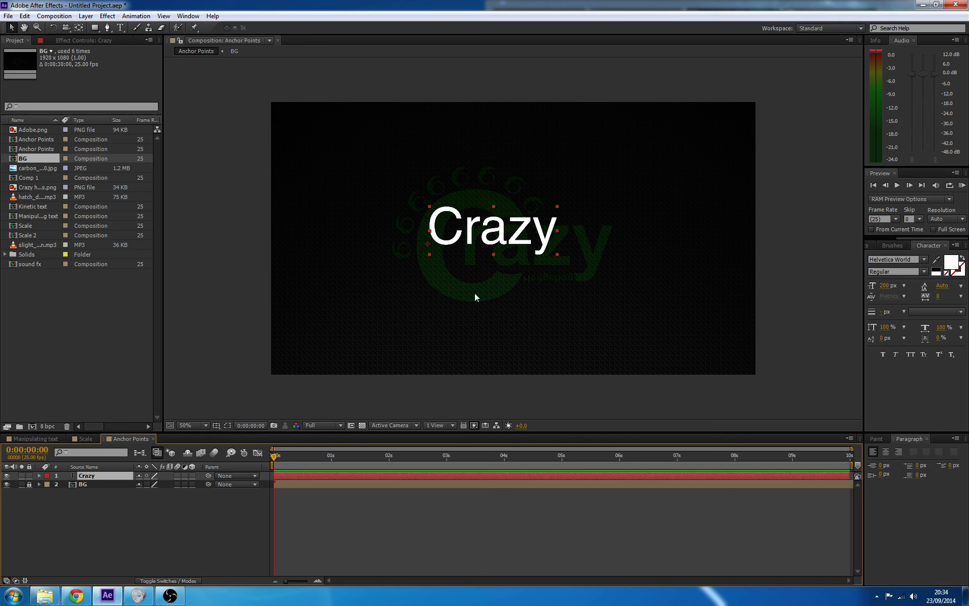
drag(479, 223, 494, 230)
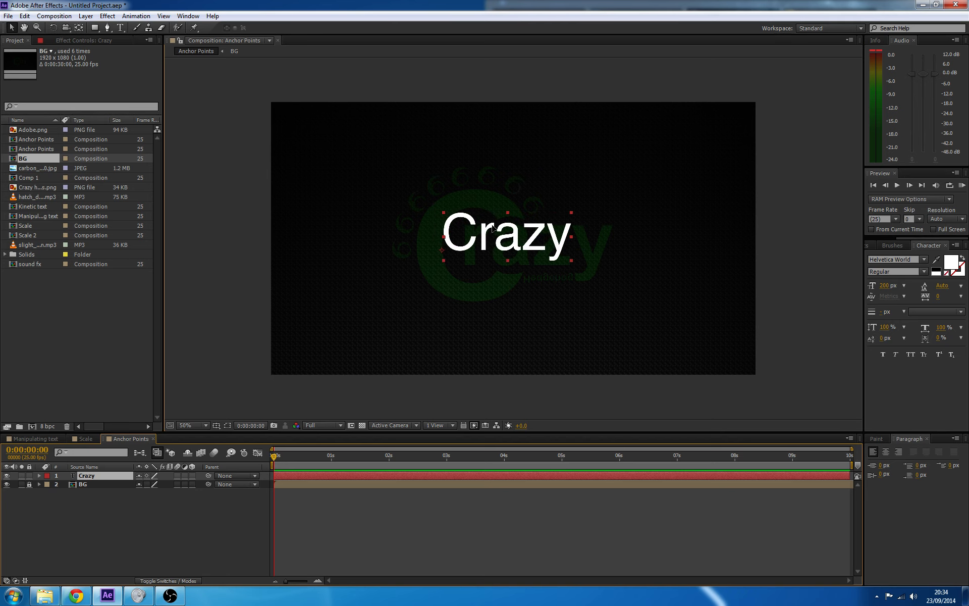
Duplicate the Crazy text layer twice.
click(91, 478)
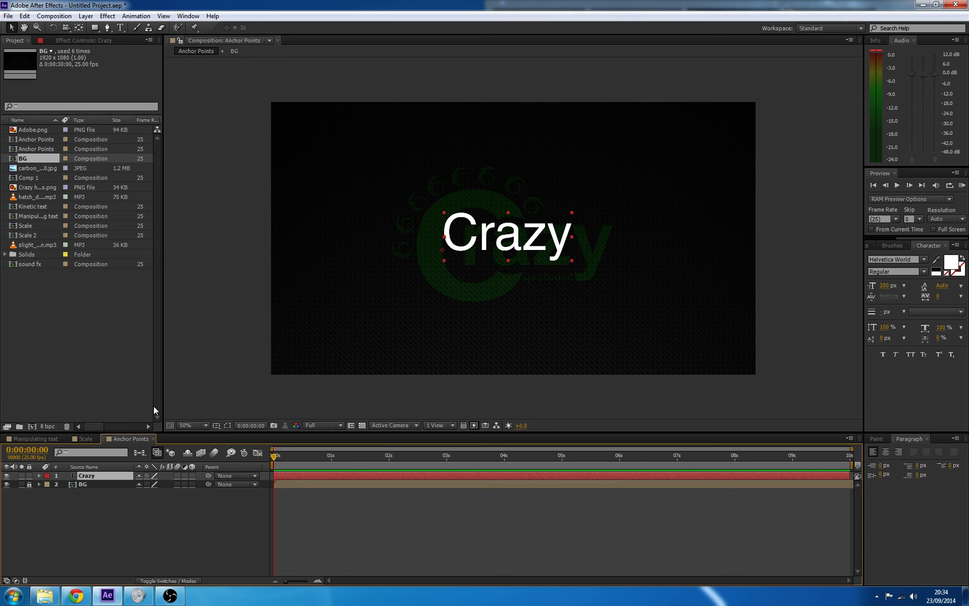
key(ctrl+d)
key(ctrl+d)
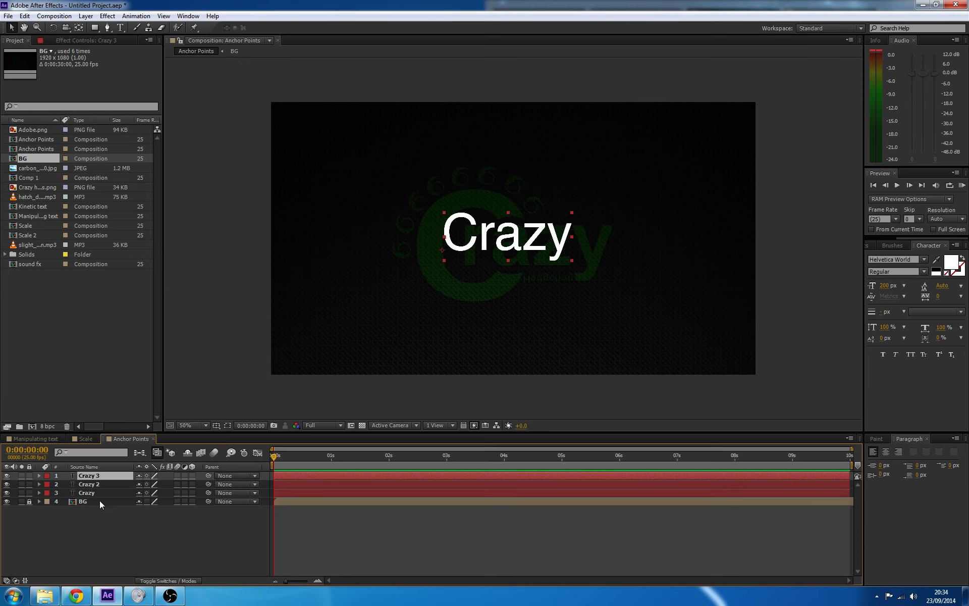
Replace the text of the Crazy 2 layer with "Hedge".
double_click(92, 484)
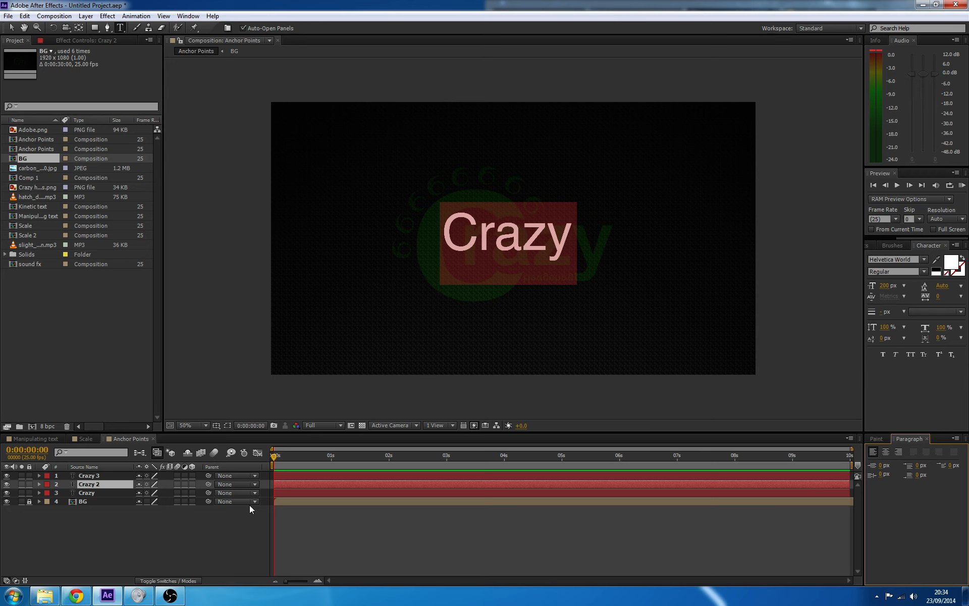
text(Hedge)
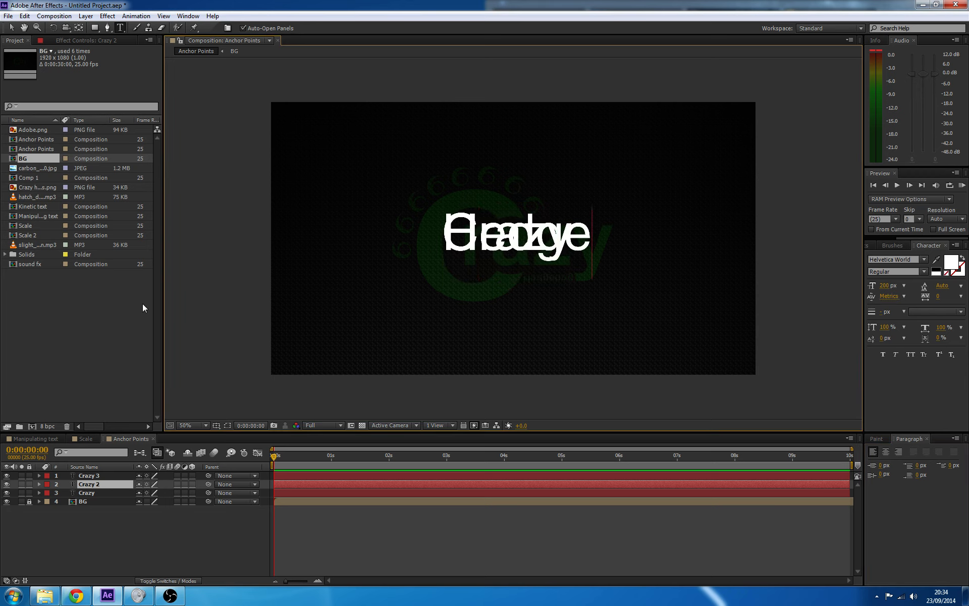
click(107, 513)
Replace the text of the Crazy 3 layer with "Hog" and return to the Selection tool.
double_click(98, 476)
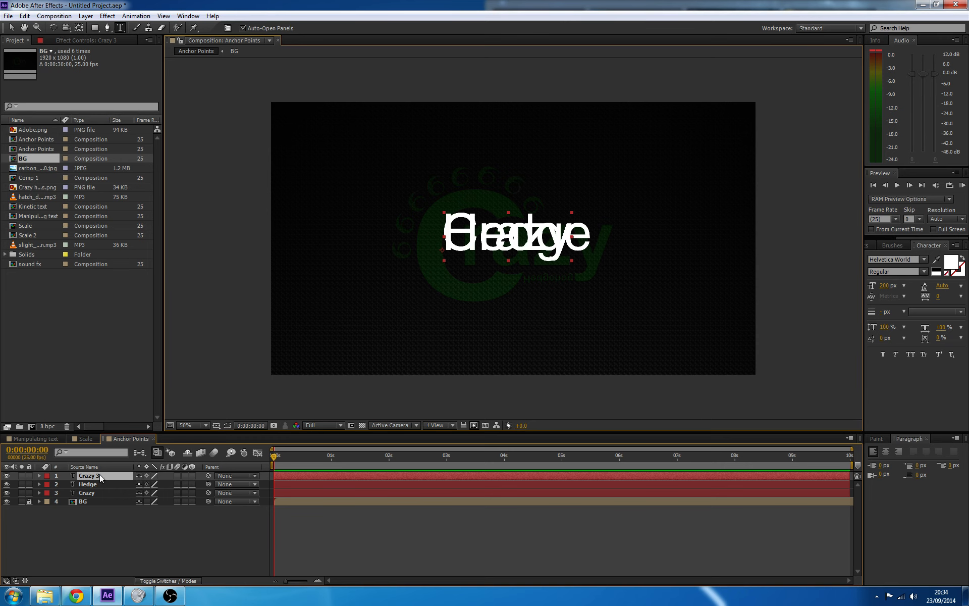
key(BackSpace)
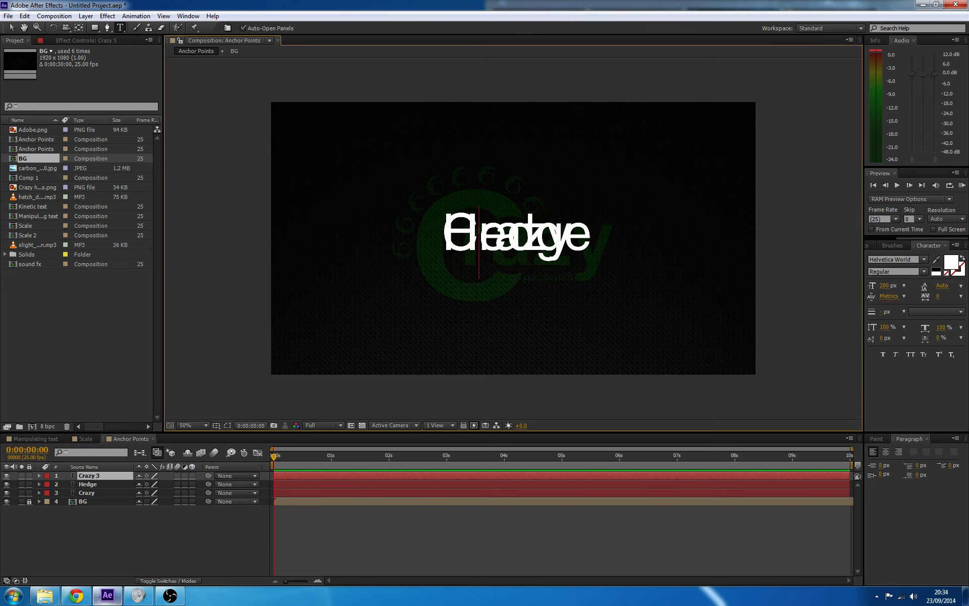
mouse_move(108, 596)
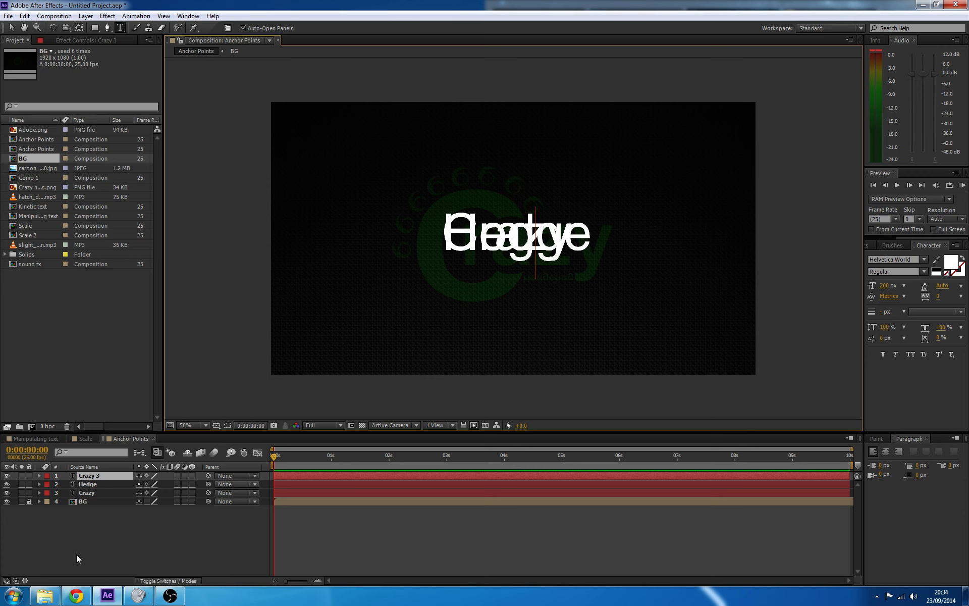
text(Hog)
click(84, 536)
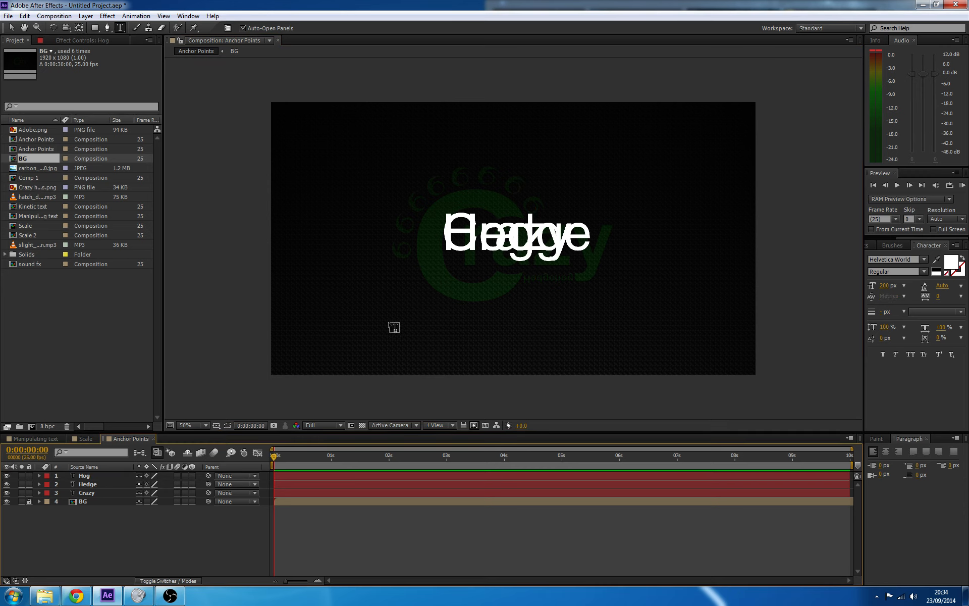
key(v)
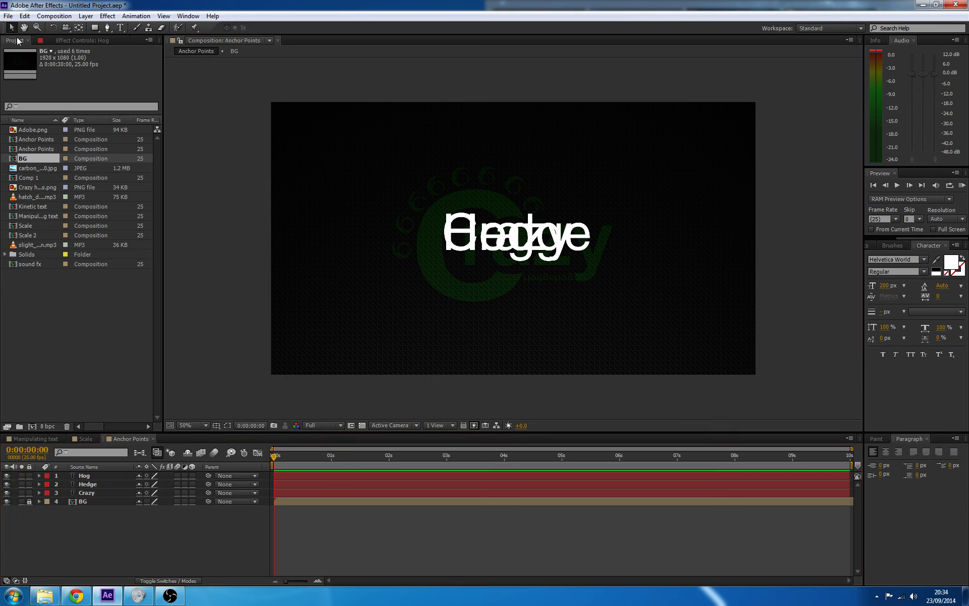
In the Manipulating text composition, move the playhead to 0:00:05:20 and select the Crazy, Hedge and Hog layers.
click(45, 439)
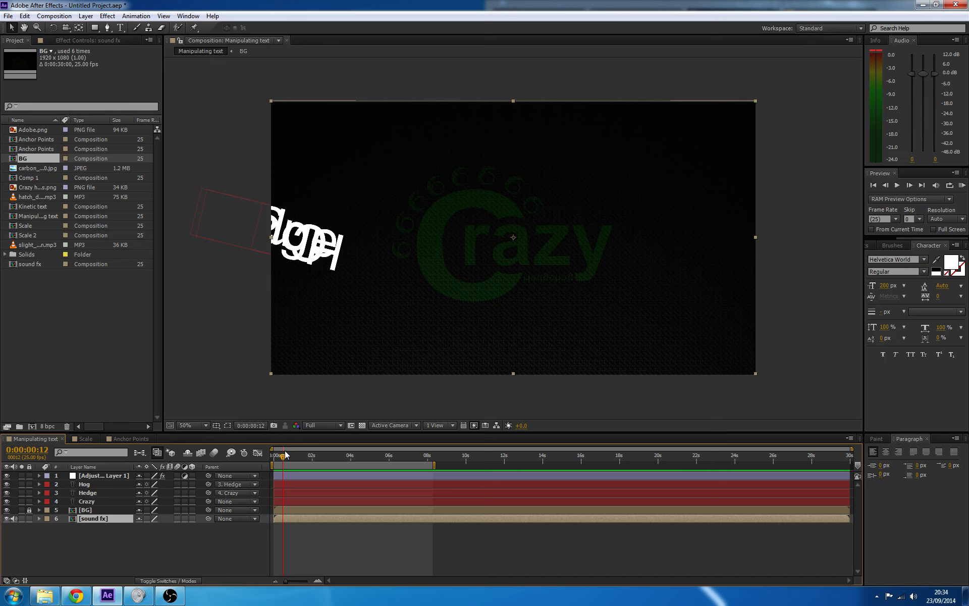
click(290, 457)
drag(291, 457, 385, 457)
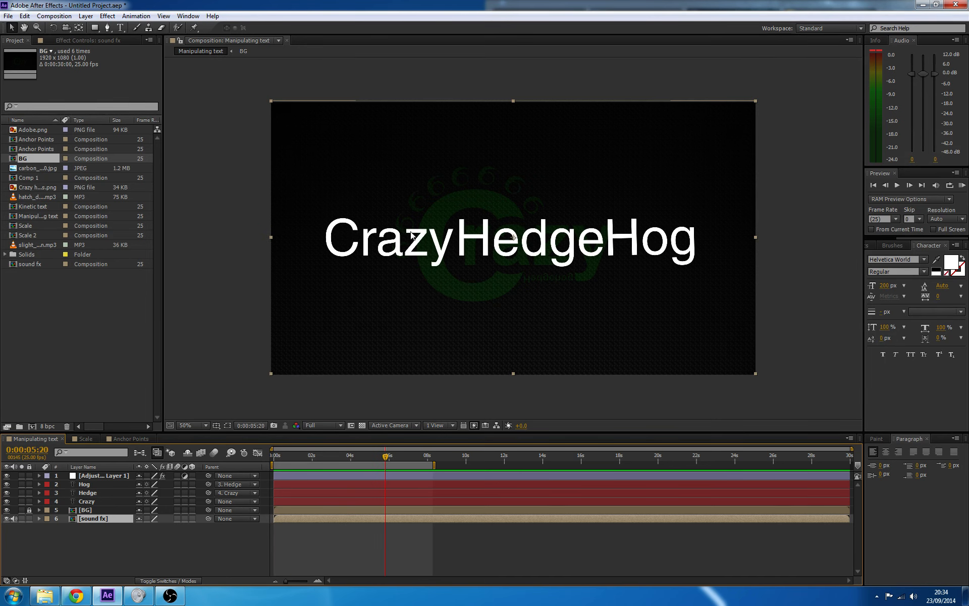
click(86, 501)
shift+click(84, 484)
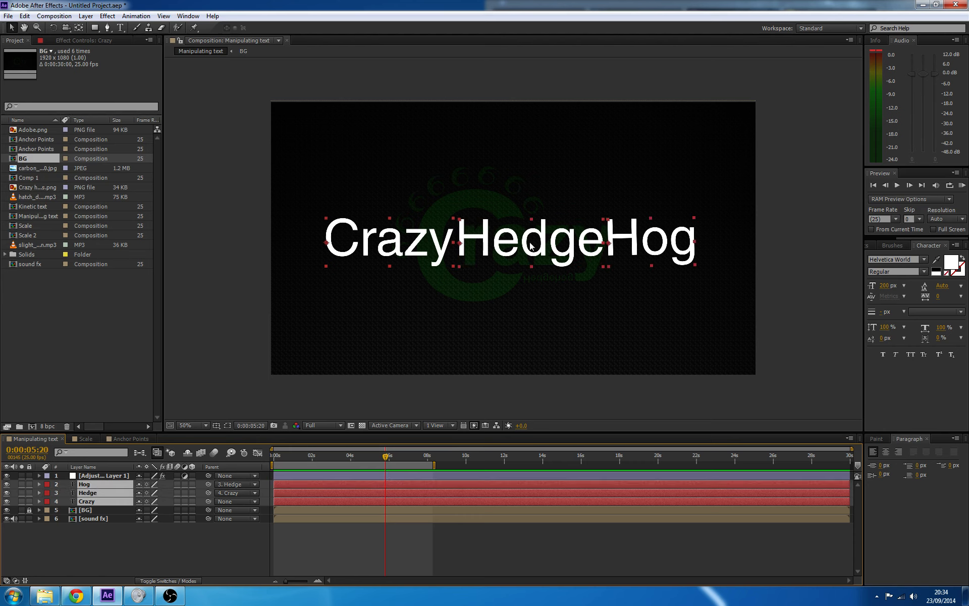
In the Anchor Points composition, place the Crazy, Hedge and Hog layers side by side to read CrazyHedgeHog.
click(126, 439)
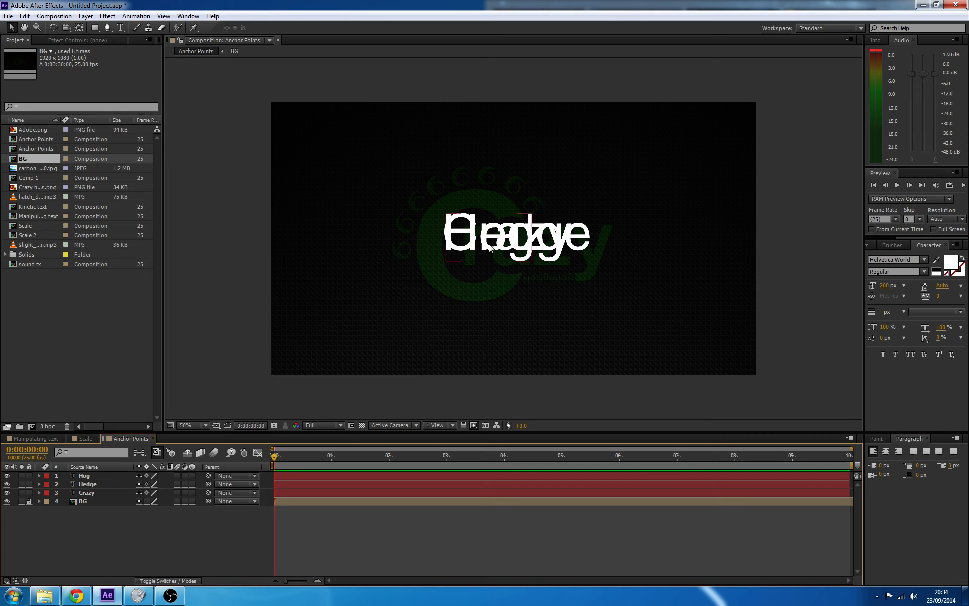
click(94, 493)
drag(529, 249, 443, 248)
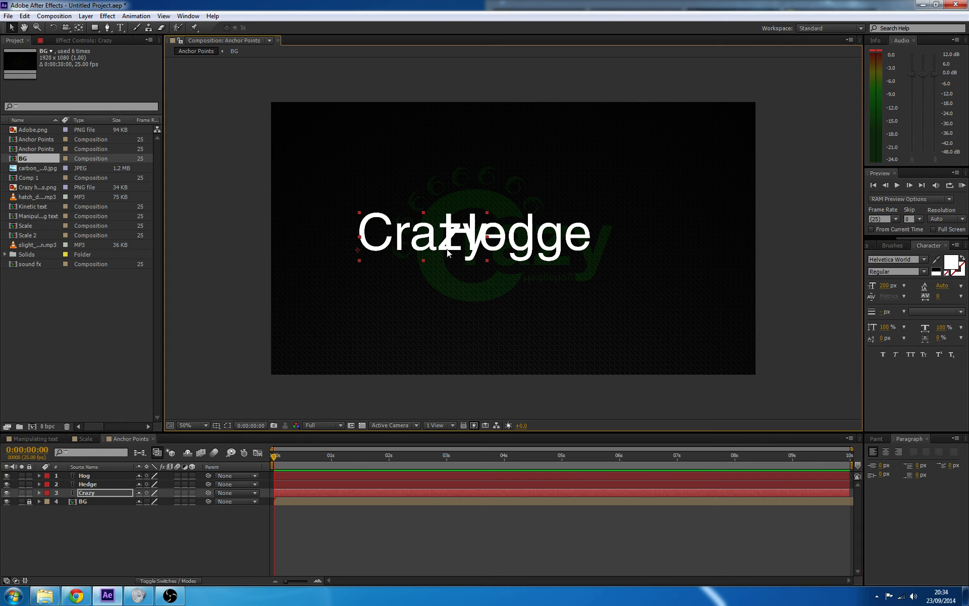
drag(505, 242, 702, 268)
drag(535, 250, 586, 251)
click(676, 243)
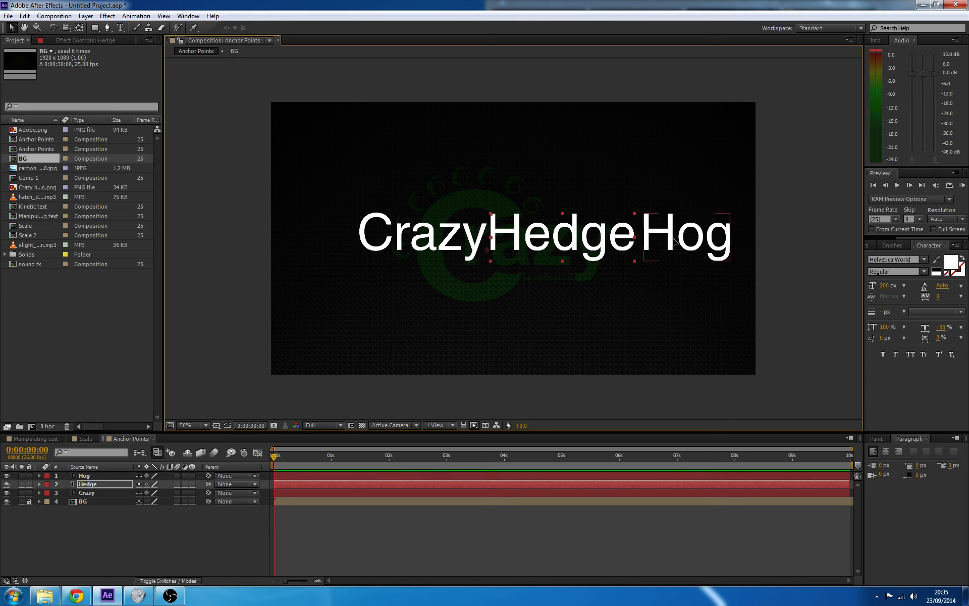
drag(676, 243, 673, 242)
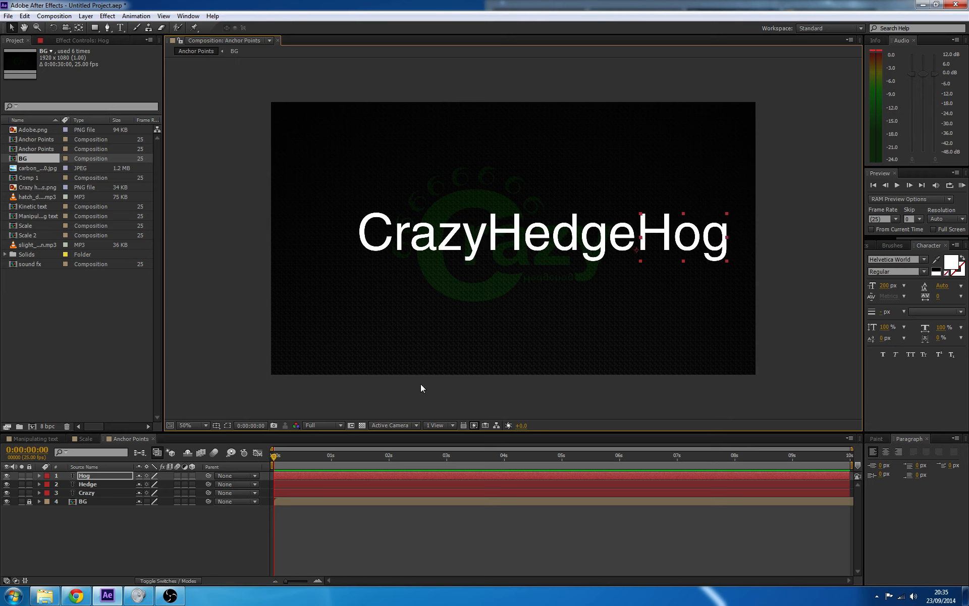
mouse_move(681, 246)
mouse_down()
mouse_move(668, 246)
mouse_move(730, 248)
mouse_move(553, 251)
mouse_move(684, 306)
mouse_move(683, 275)
mouse_move(681, 287)
mouse_move(702, 272)
mouse_move(680, 319)
mouse_move(683, 246)
mouse_move(640, 250)
mouse_move(671, 243)
mouse_up()
Move the Crazy, Hedge and Hog layers together to the centre of the frame and deselect them.
drag(287, 166, 794, 365)
drag(616, 253, 556, 251)
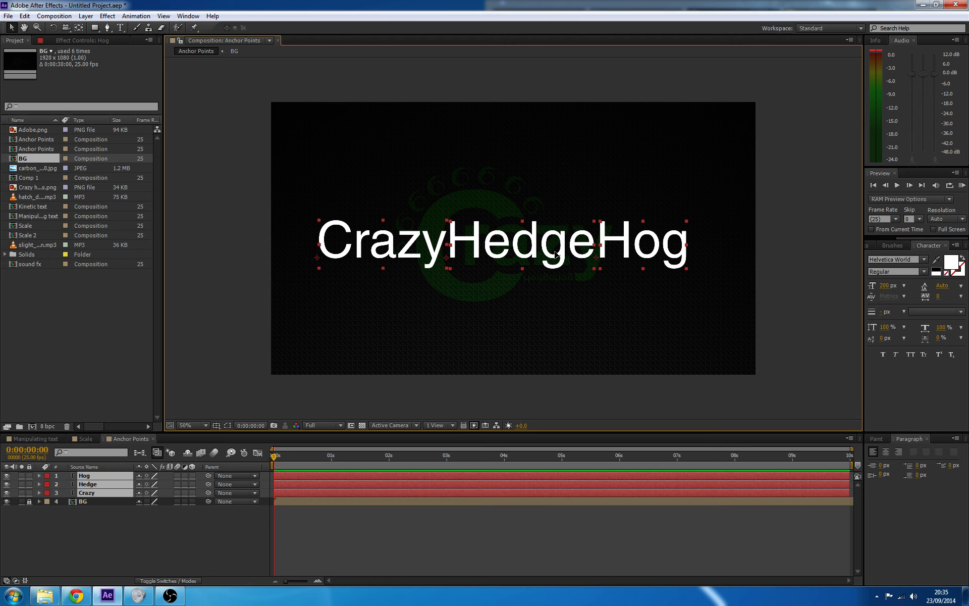
click(781, 261)
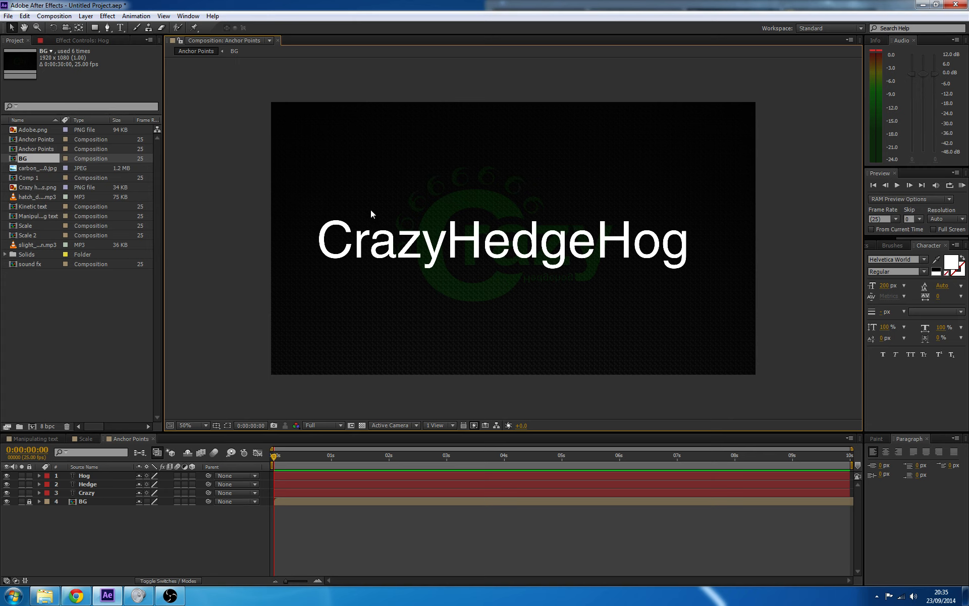
Try rotating the Crazy layer slightly with the Rotation tool, undo it and return to the Selection tool.
click(344, 265)
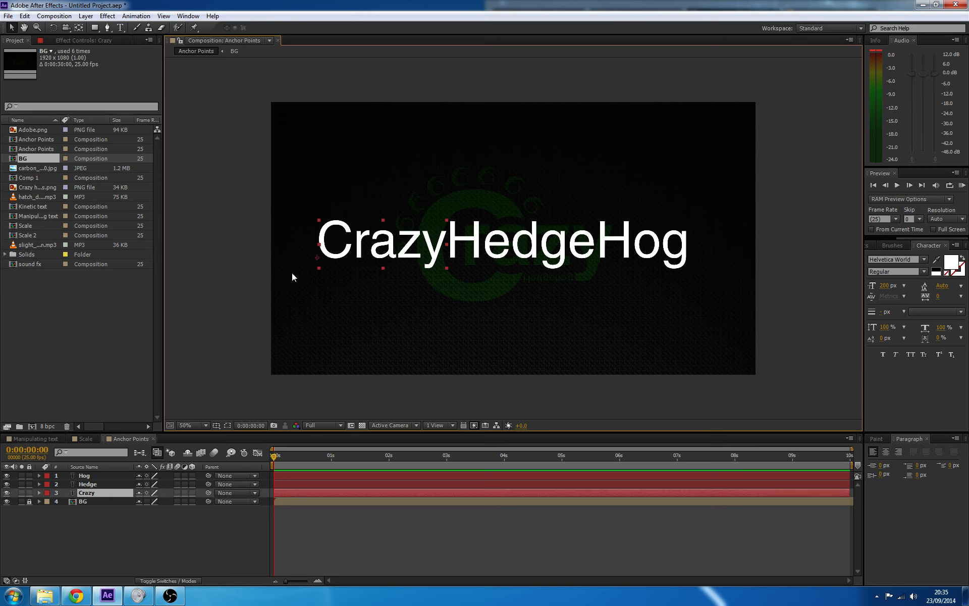
click(53, 28)
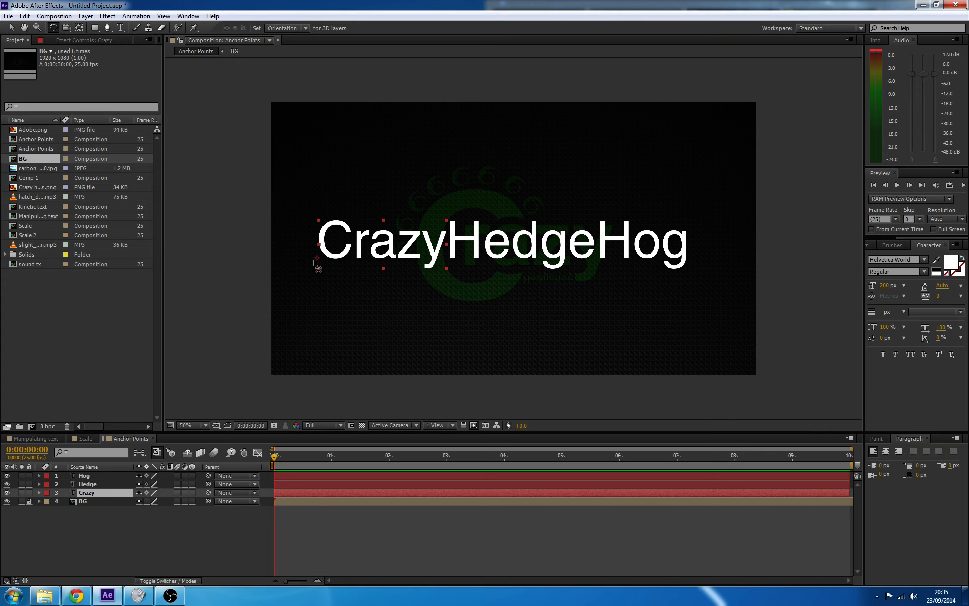
drag(413, 255, 383, 260)
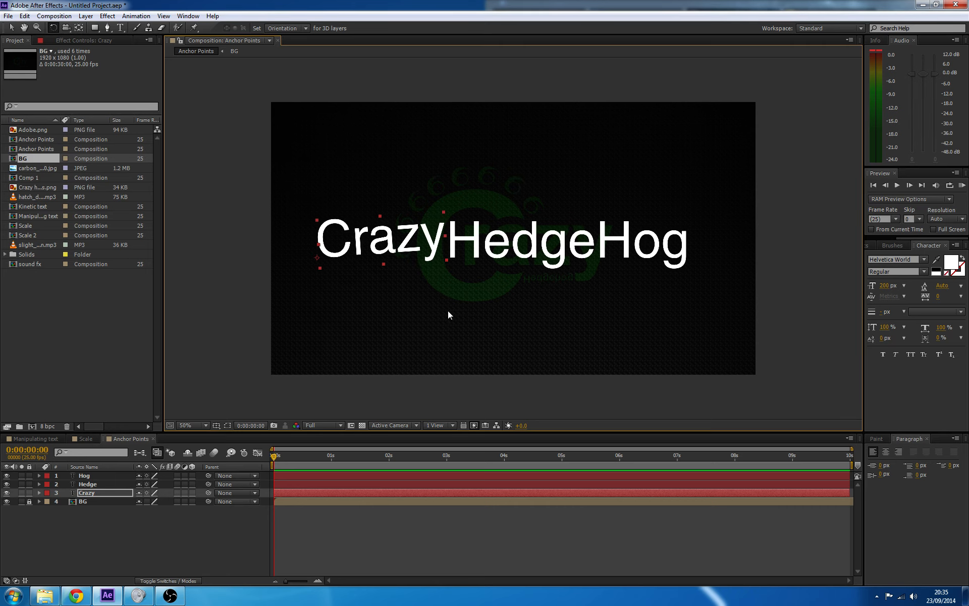
key(ctrl+z)
key(v)
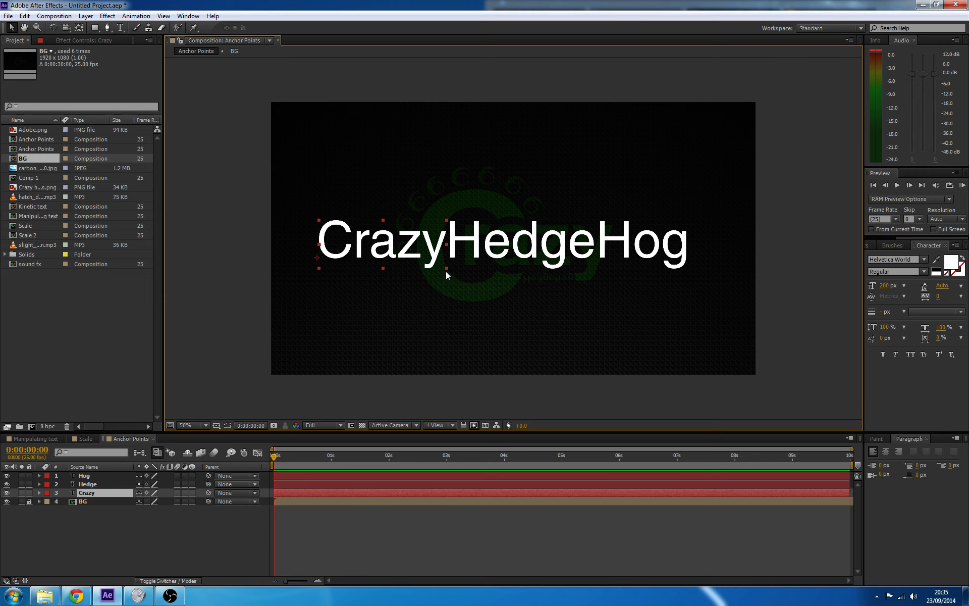
mouse_move(446, 271)
mouse_down()
mouse_move(475, 311)
mouse_move(461, 242)
mouse_move(447, 285)
mouse_move(422, 278)
mouse_move(462, 277)
mouse_move(493, 258)
mouse_move(432, 284)
mouse_move(444, 260)
mouse_move(436, 268)
mouse_move(447, 268)
mouse_up()
click(102, 514)
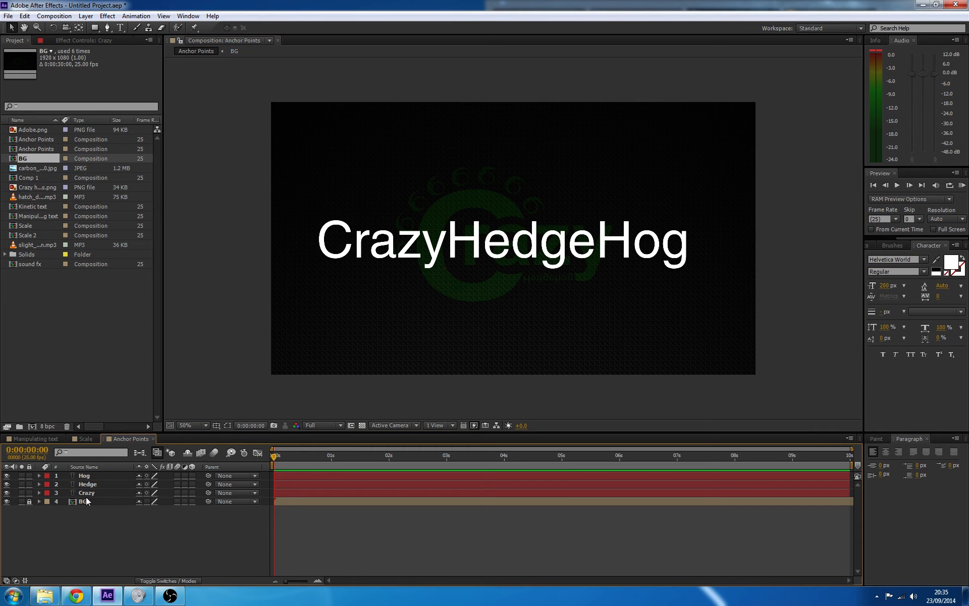
Reveal the Crazy layer's Anchor Point property, try a horizontal value of -55, and undo the change.
click(86, 495)
key(a)
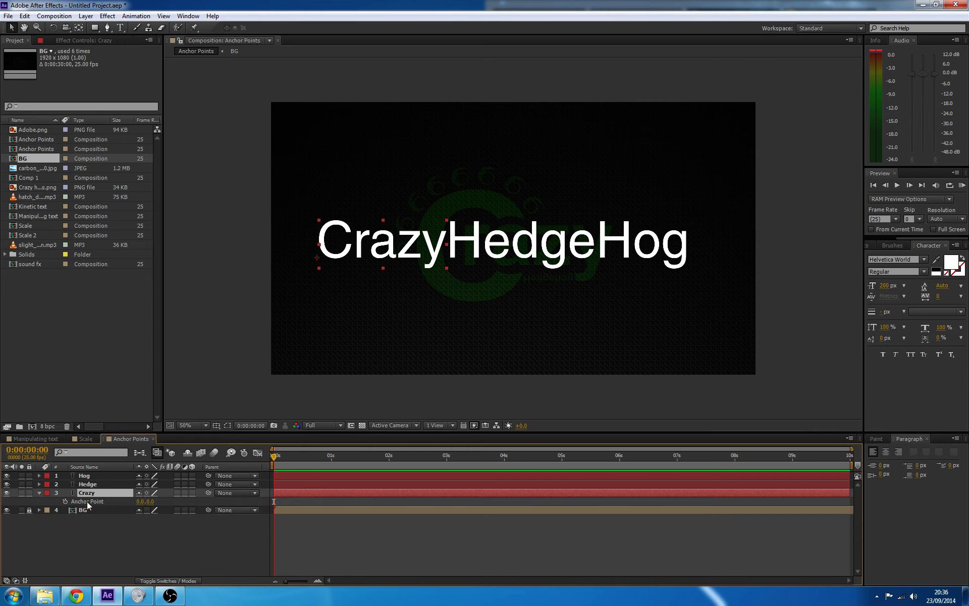
drag(141, 503, 336, 475)
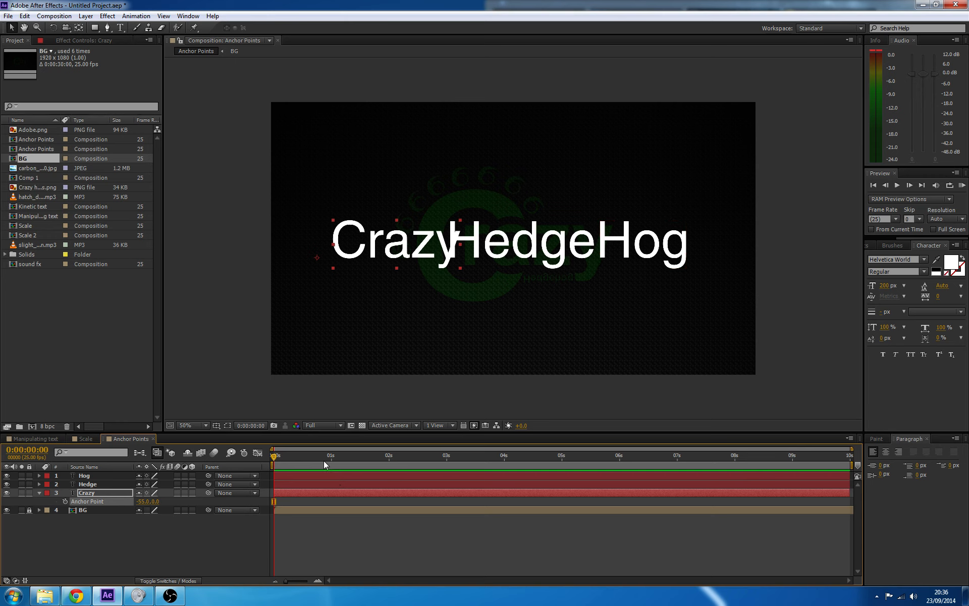
key(ctrl+z)
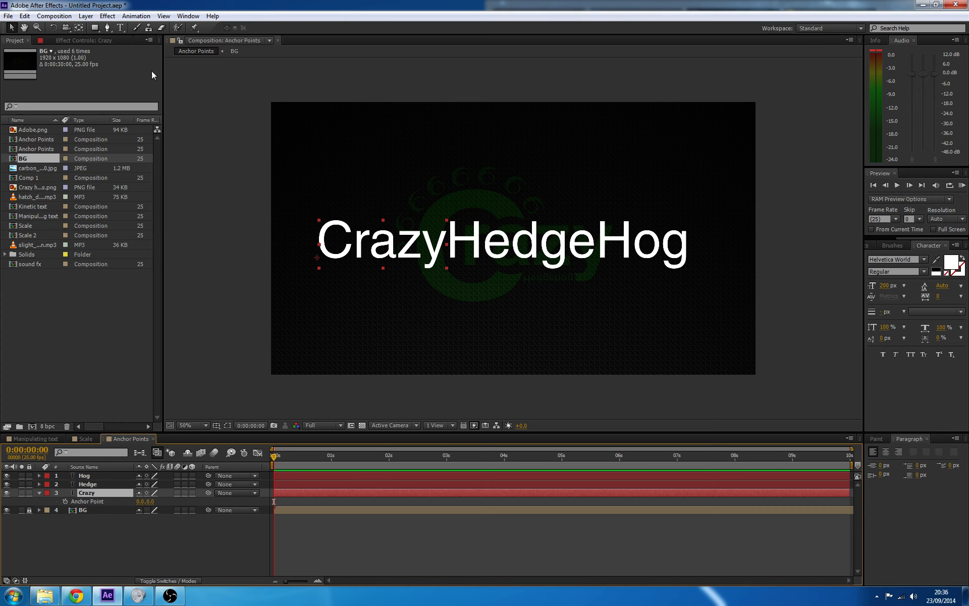
Move the Crazy layer's anchor point to the middle of its left edge, at 9.0, -52.5, with the Pan Behind tool.
click(79, 28)
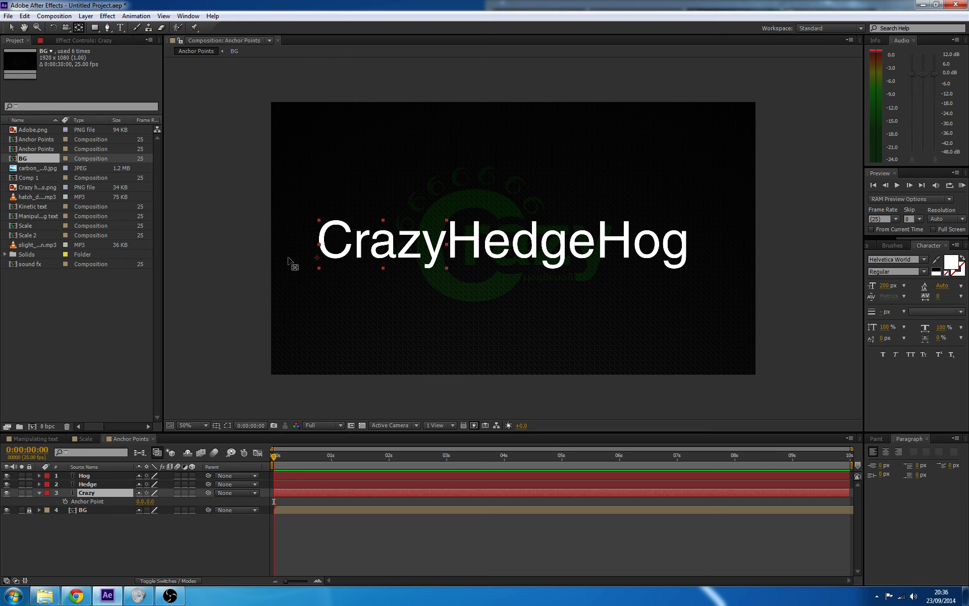
key(period)
scroll(253, 217, up, 1)
scroll(249, 239, down, 1)
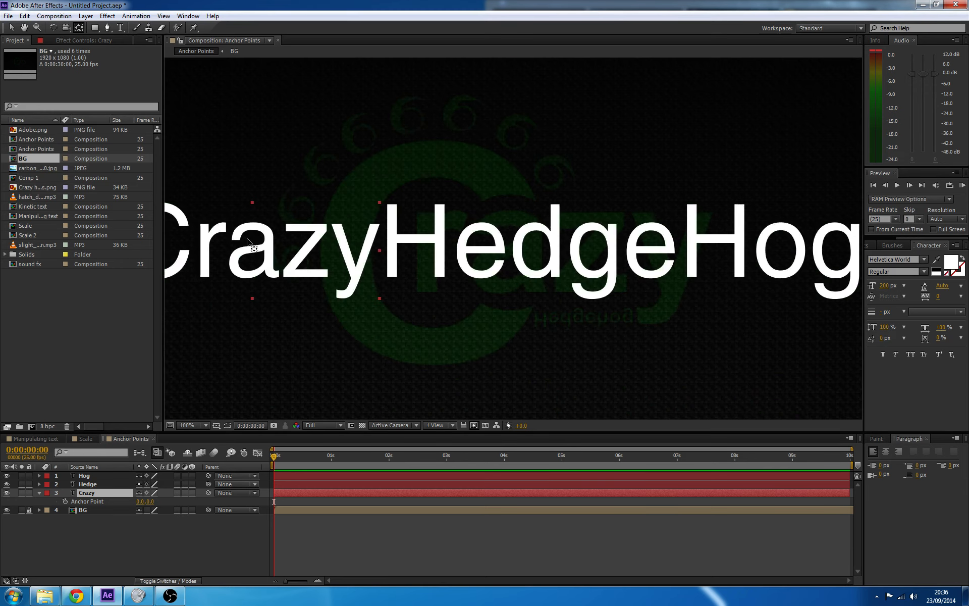
drag(265, 275, 452, 264)
scroll(354, 271, up, 1)
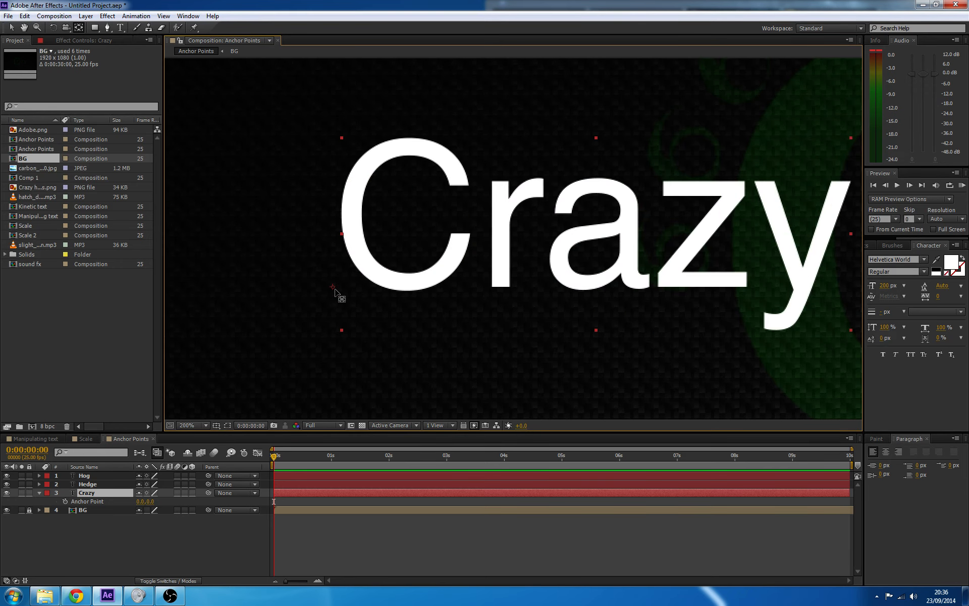
drag(333, 286, 359, 293)
drag(367, 246, 347, 234)
drag(343, 235, 342, 232)
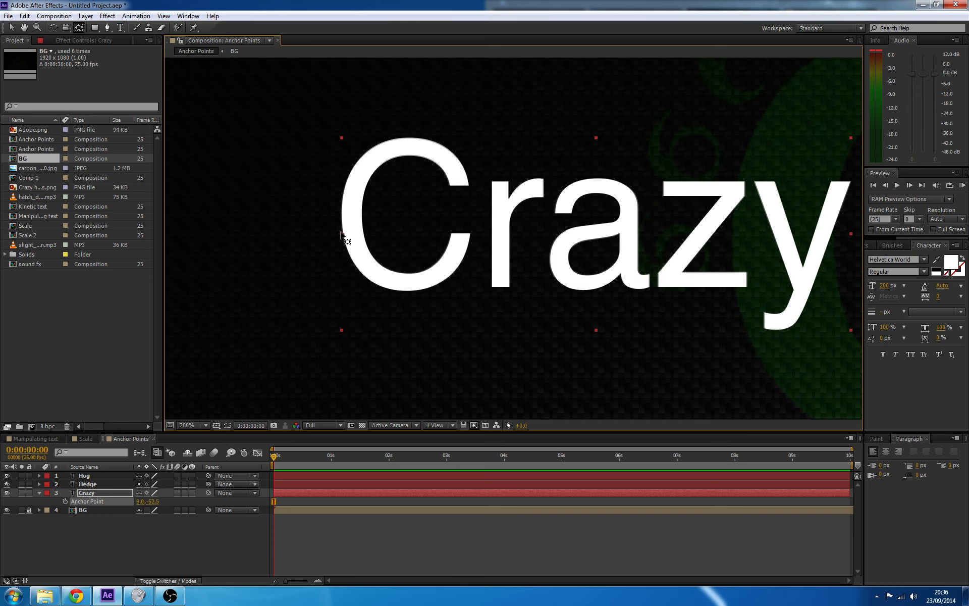
Move the Hedge layer's anchor point to the middle of its left edge.
scroll(574, 229, down, 2)
drag(652, 310, 515, 309)
click(526, 242)
scroll(461, 251, up, 2)
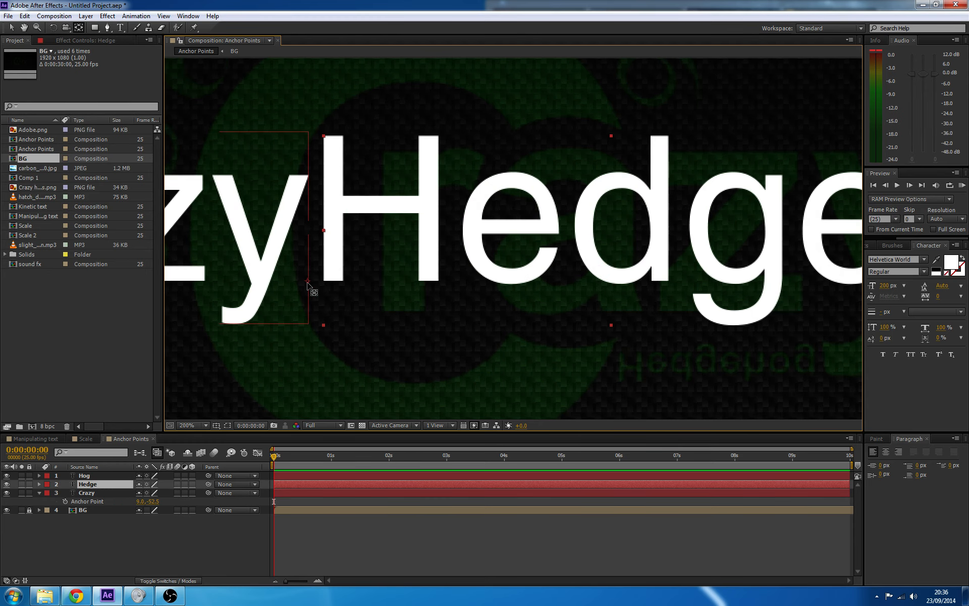
click(323, 230)
Move the Hog layer's anchor point to the middle of its left edge and fit the composition in the viewer.
drag(628, 254, 247, 255)
drag(535, 261, 372, 256)
click(454, 244)
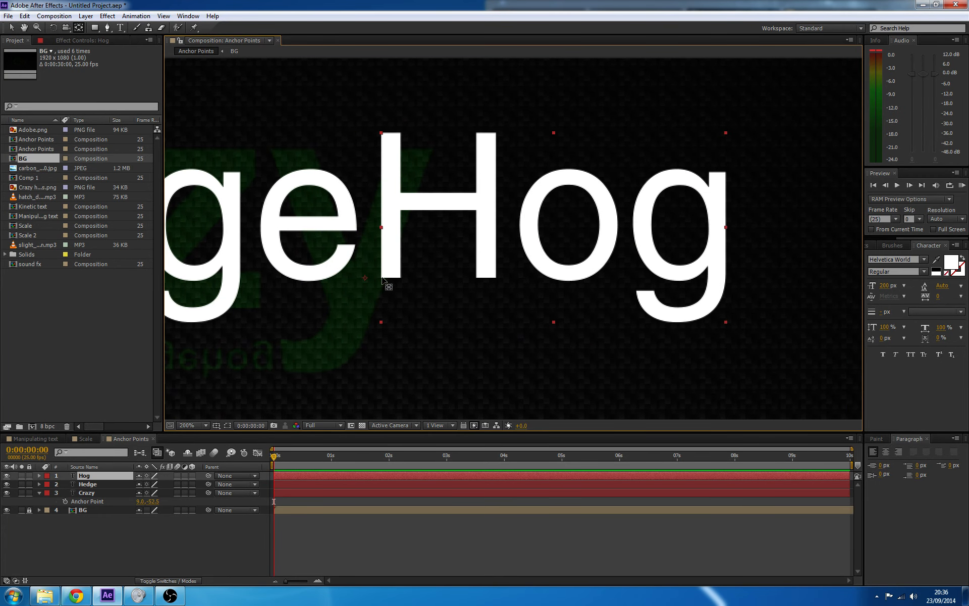
drag(368, 281, 386, 254)
scroll(398, 245, down, 4)
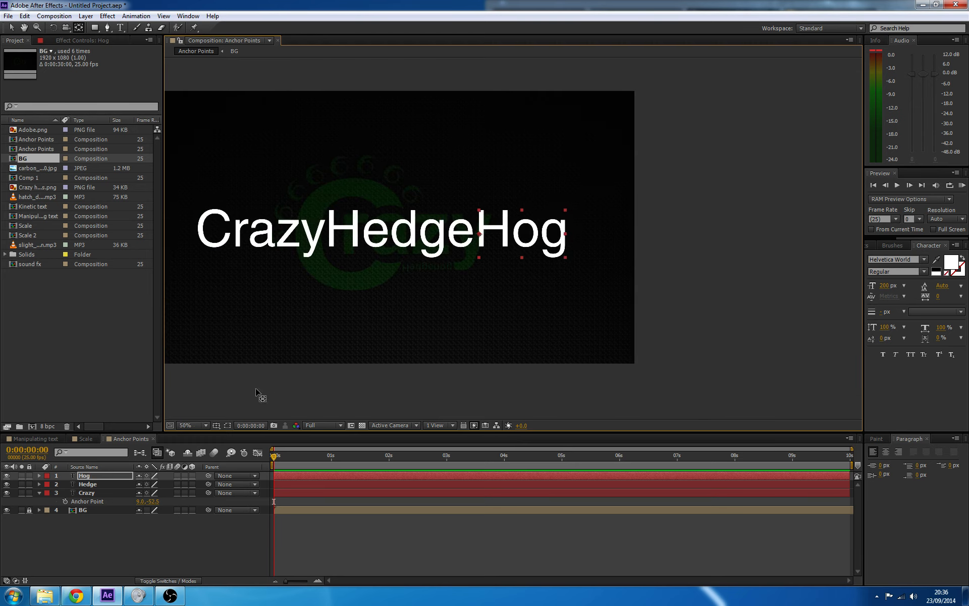
click(198, 425)
click(226, 253)
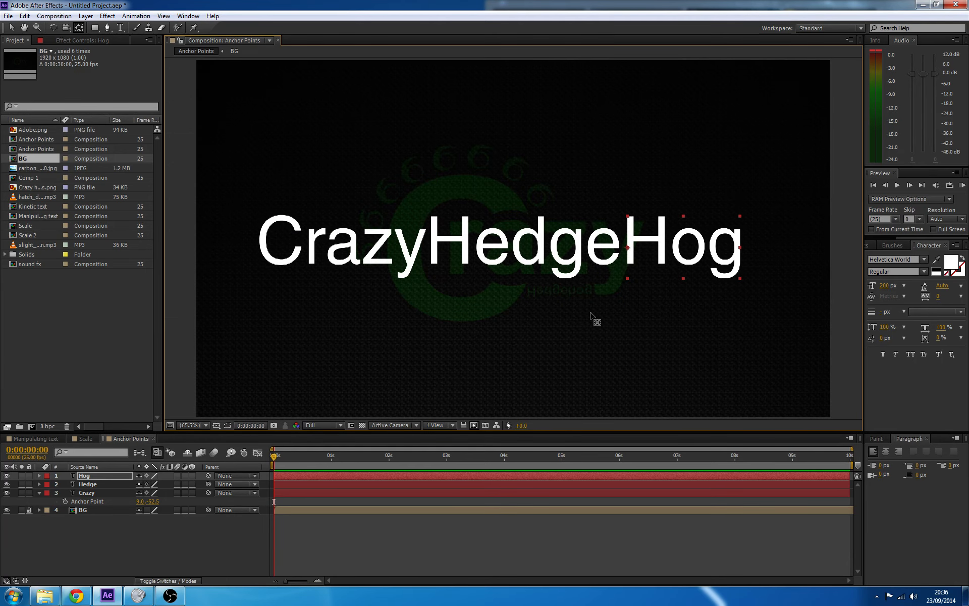
Check the anchor point positions of the Crazy, Hedge and Hog layers by selecting each word in turn.
click(449, 250)
click(391, 260)
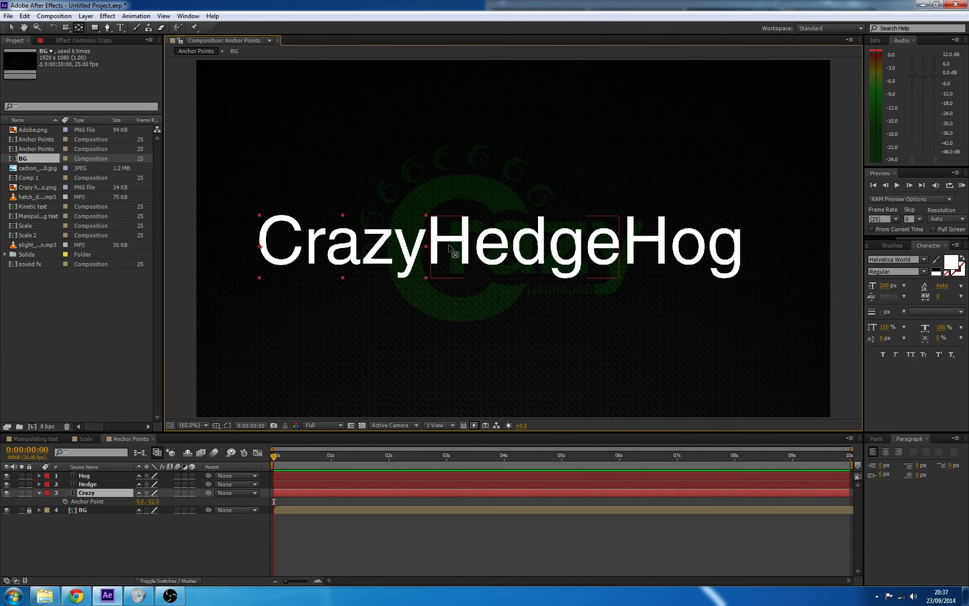
click(449, 248)
click(418, 252)
click(631, 253)
click(564, 257)
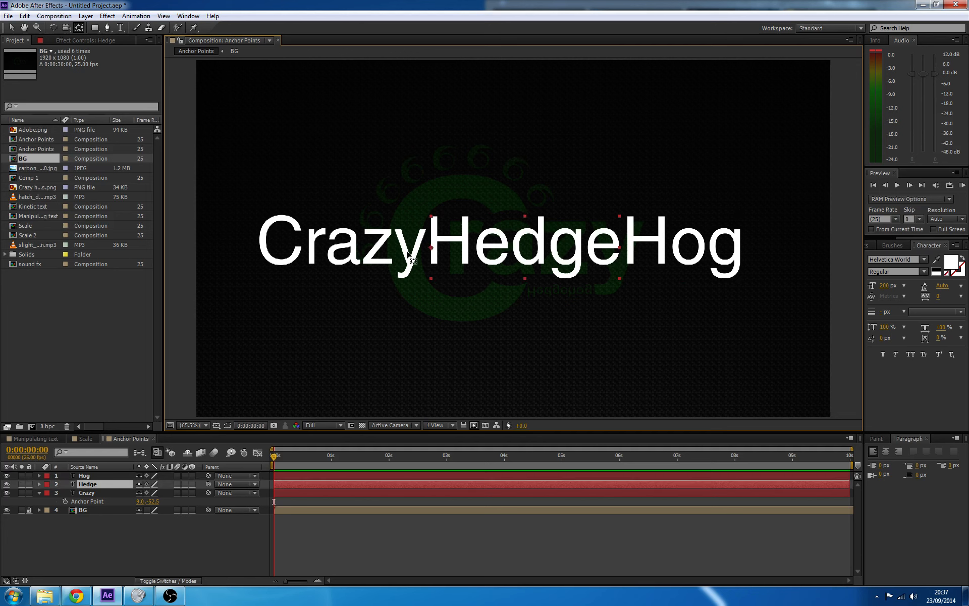
click(410, 256)
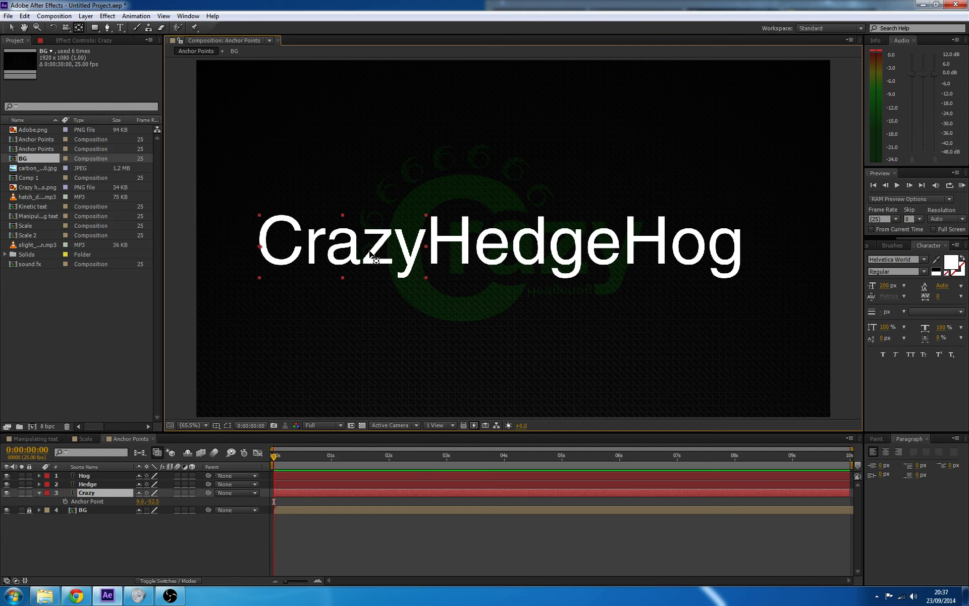
click(436, 251)
click(419, 255)
click(430, 255)
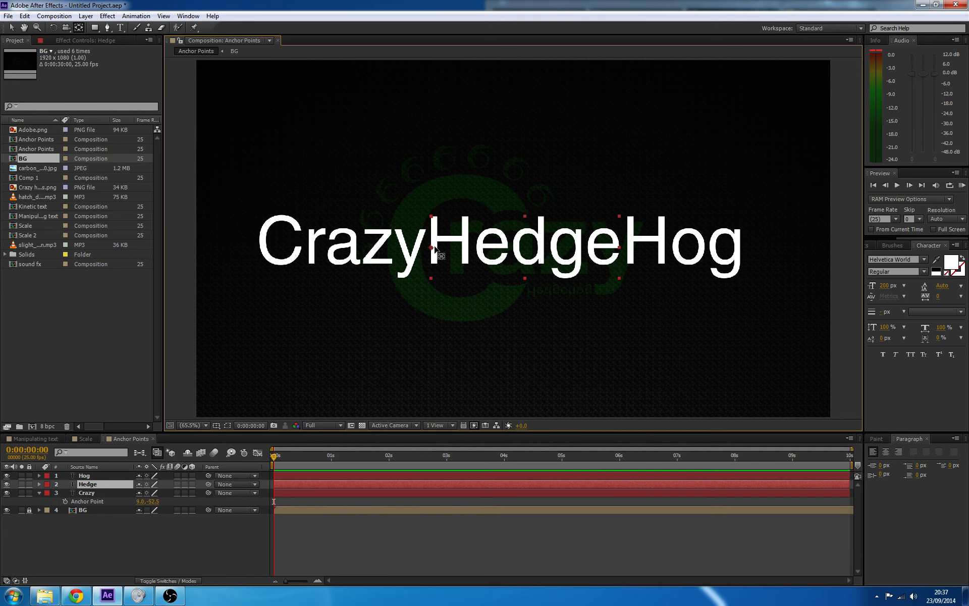
click(679, 258)
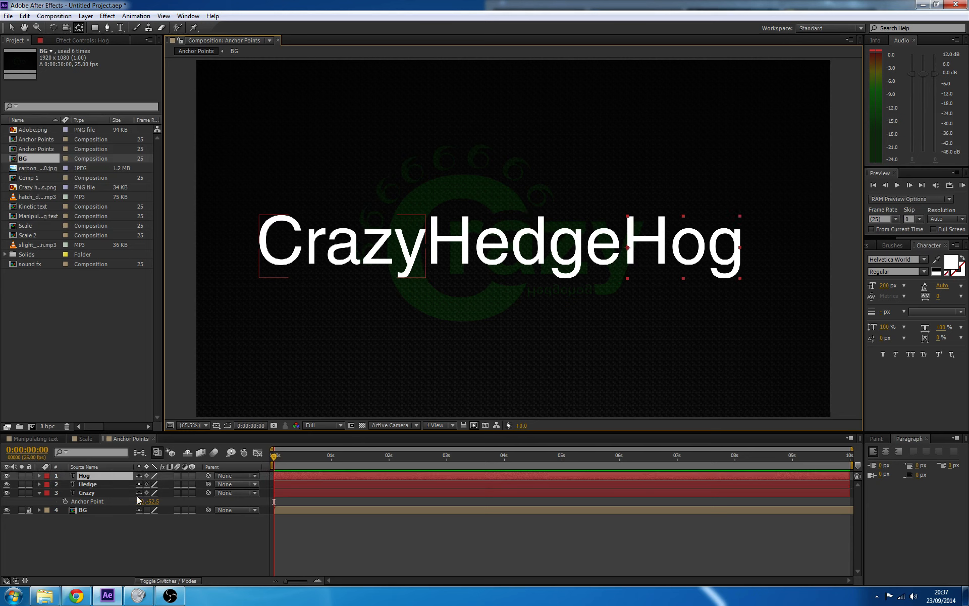
Reveal the Crazy layer's Rotation property and try a rotation of -2°.
click(92, 491)
key(r)
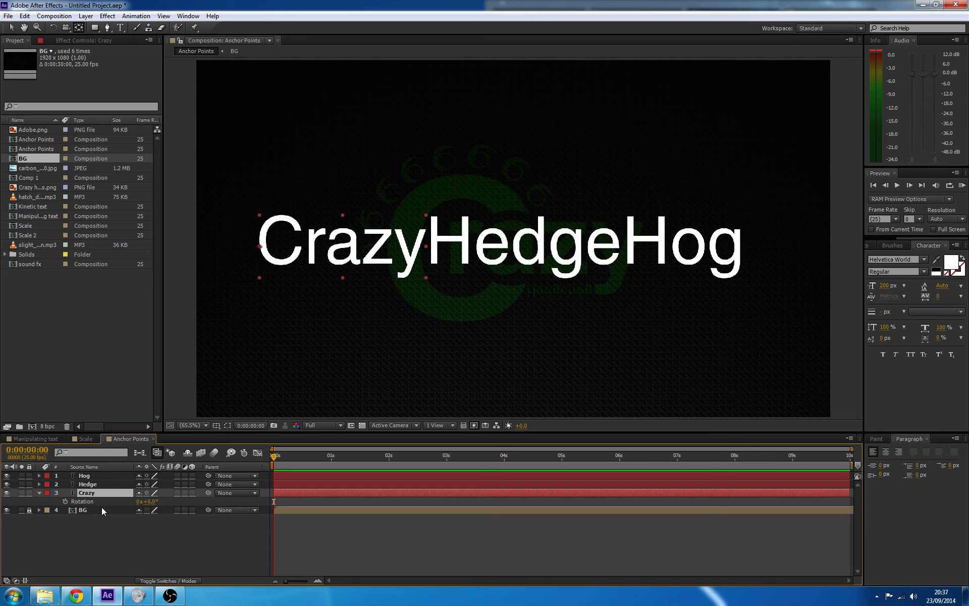
mouse_move(152, 504)
mouse_down()
mouse_move(181, 503)
mouse_move(142, 504)
mouse_move(189, 503)
mouse_move(152, 503)
mouse_up()
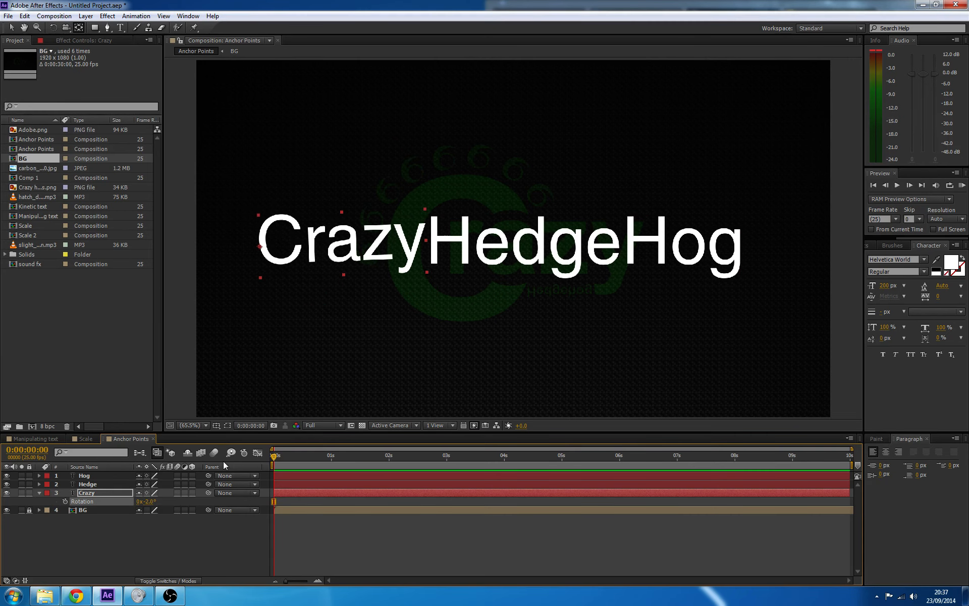
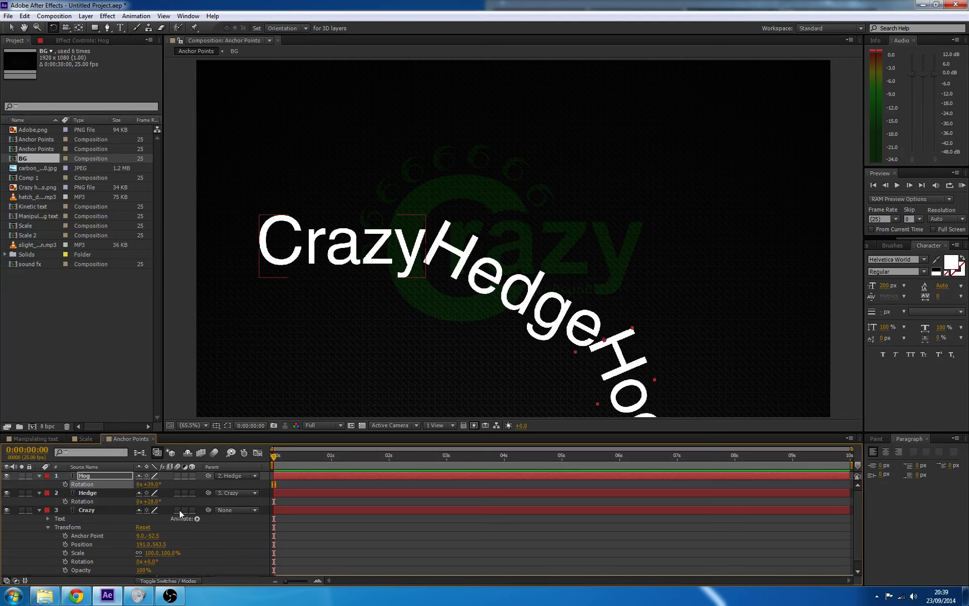
Undo the test rotations of the Hog and Hedge layers and collapse the properties of all three text layers.
key(ctrl+z)
key(ctrl+z)
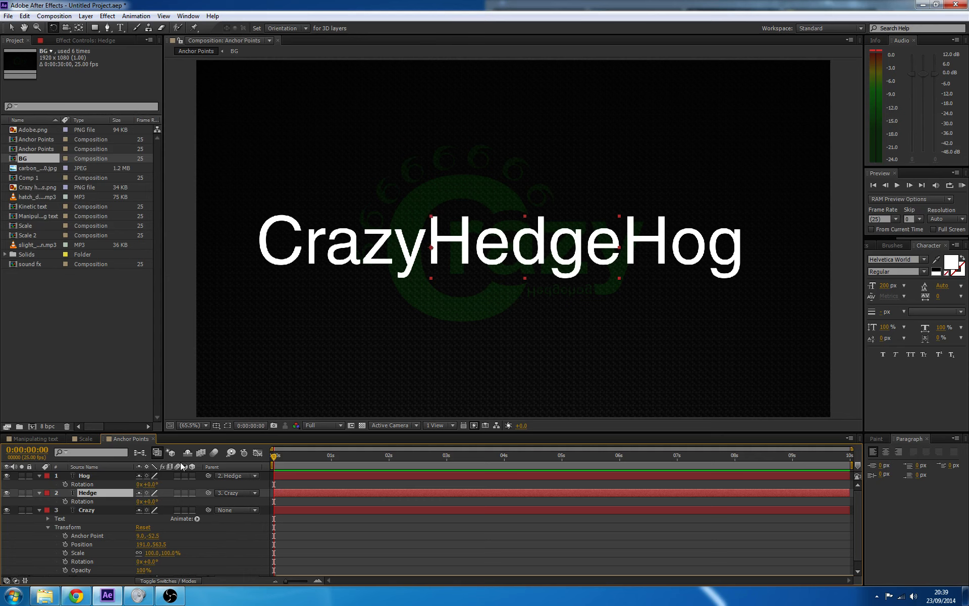
click(39, 493)
click(39, 501)
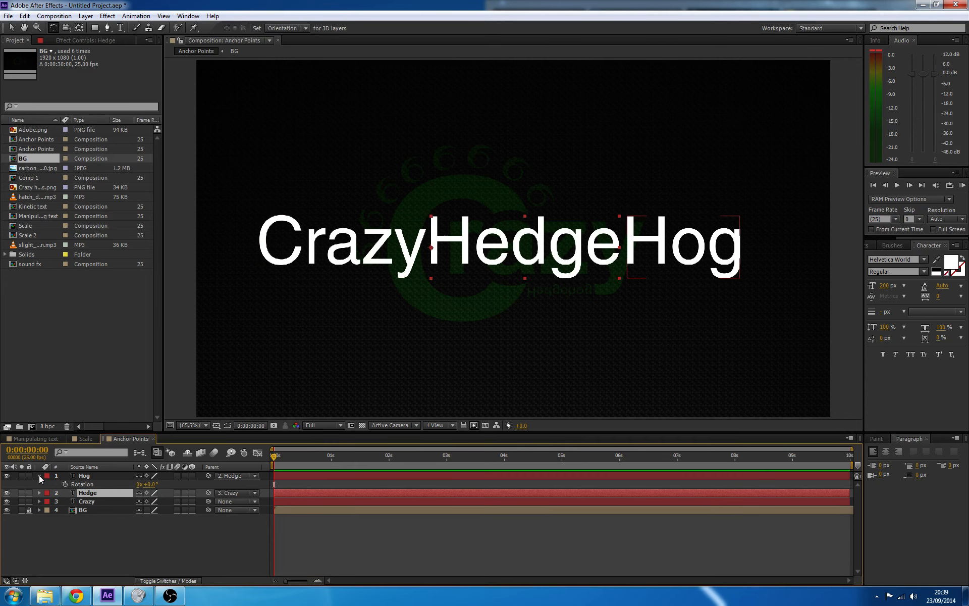
click(39, 476)
Review the starting frame of the Manipulating text composition, then return to the Anchor Points composition.
click(35, 438)
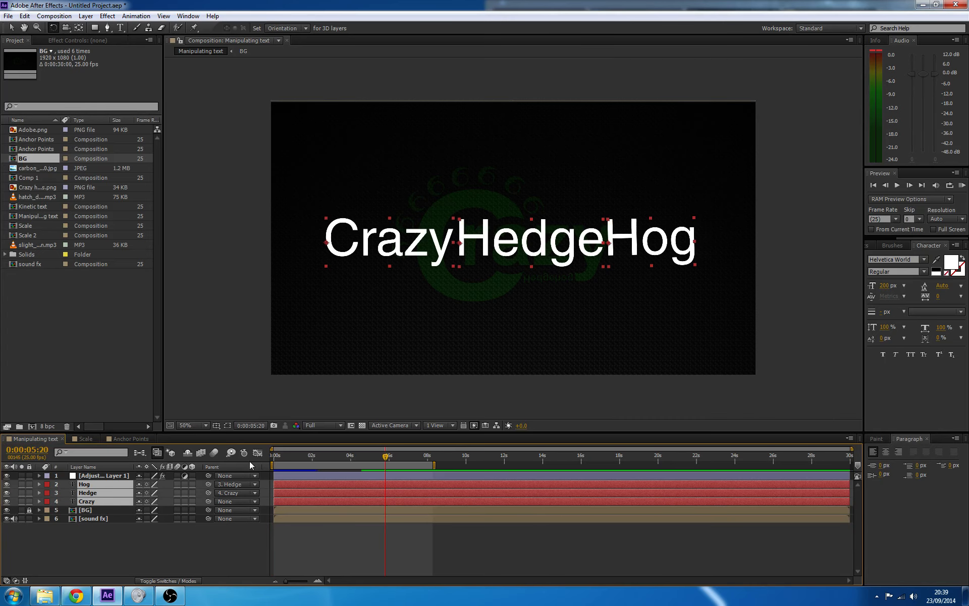
drag(338, 460, 273, 457)
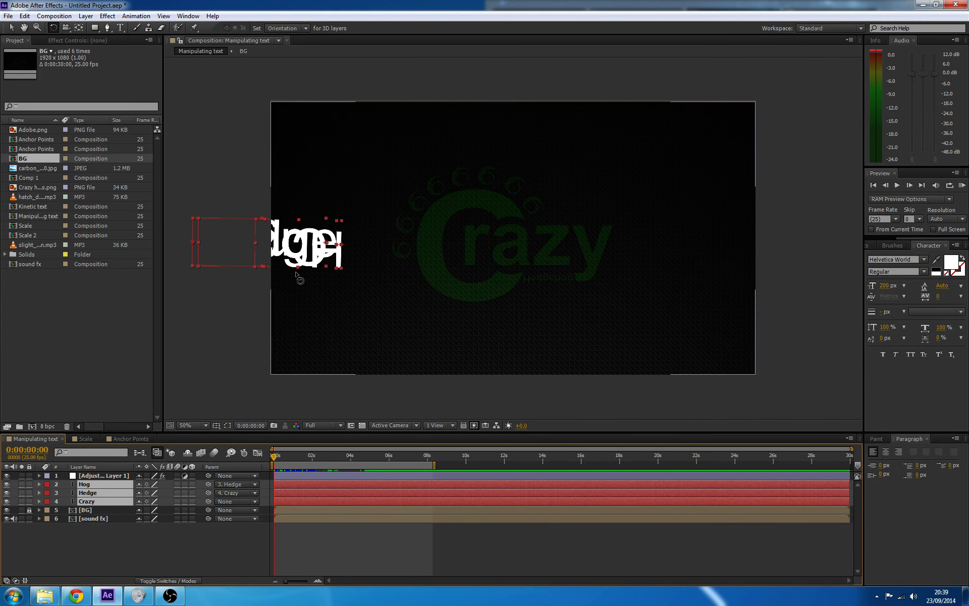
click(123, 437)
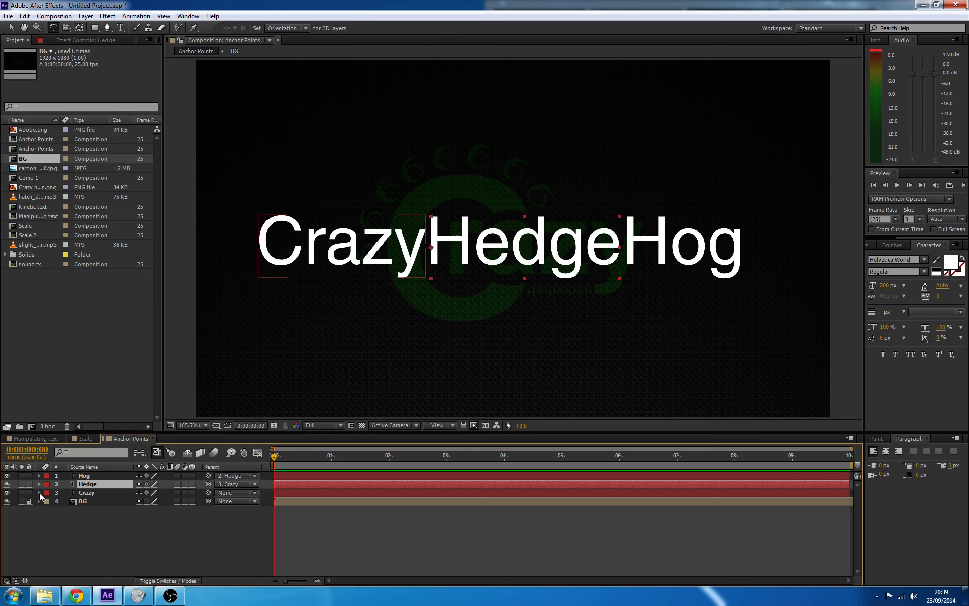
Show the Rotation property of the Crazy, Hedge and Hog layers together and set all three rotations to -180°.
click(39, 492)
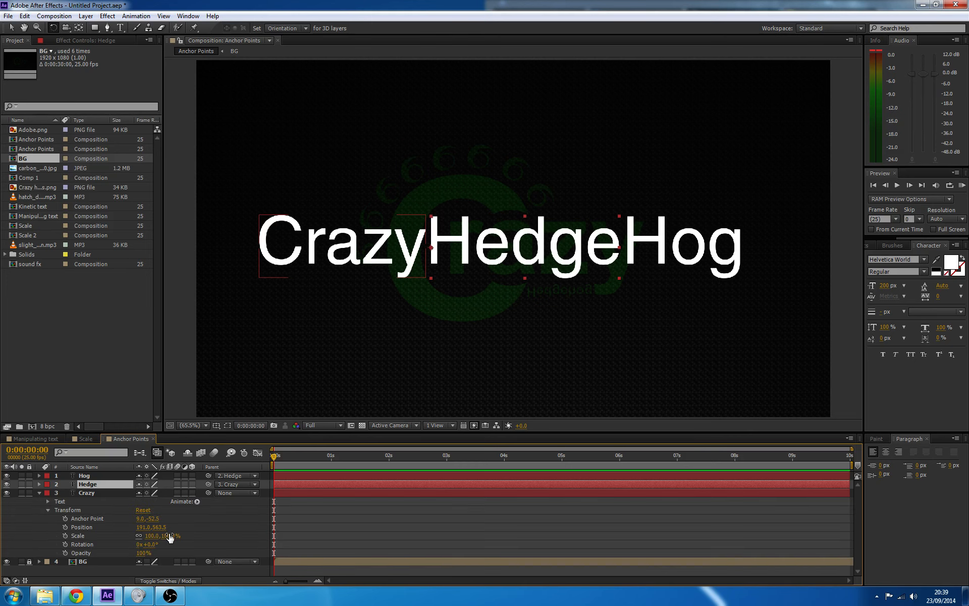
click(153, 545)
click(99, 493)
shift+click(89, 475)
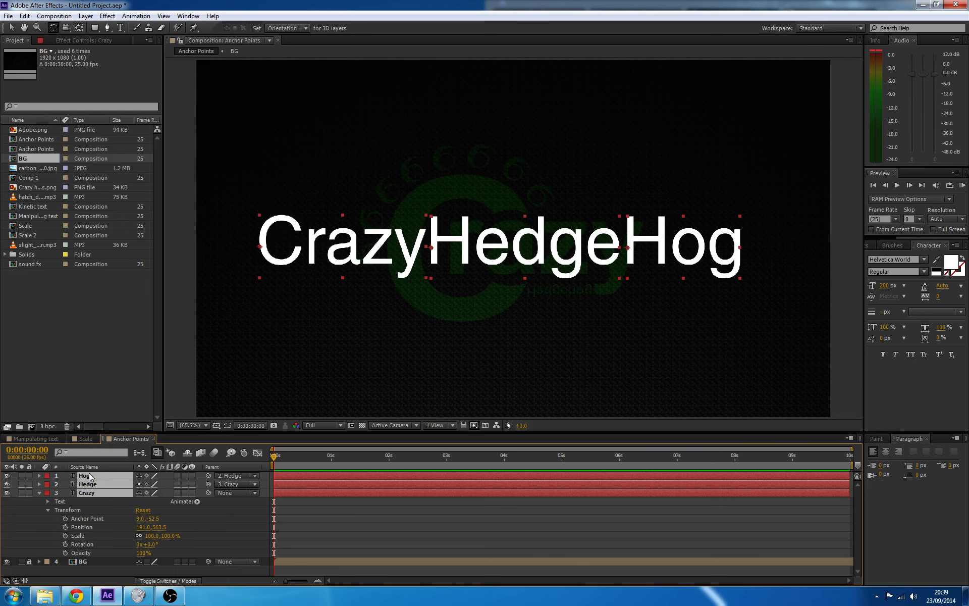
key(r)
click(150, 519)
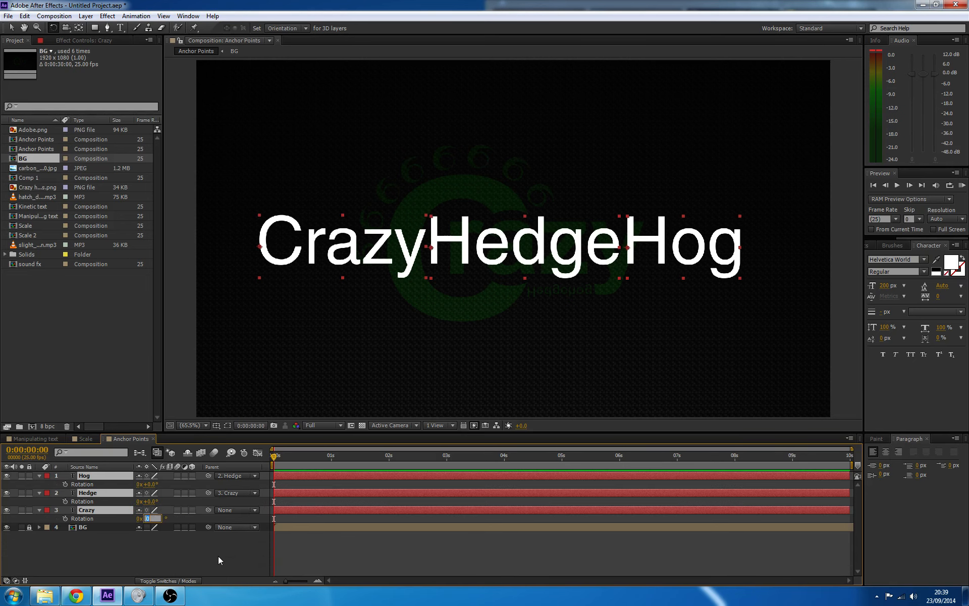
text(-180)
key(Return)
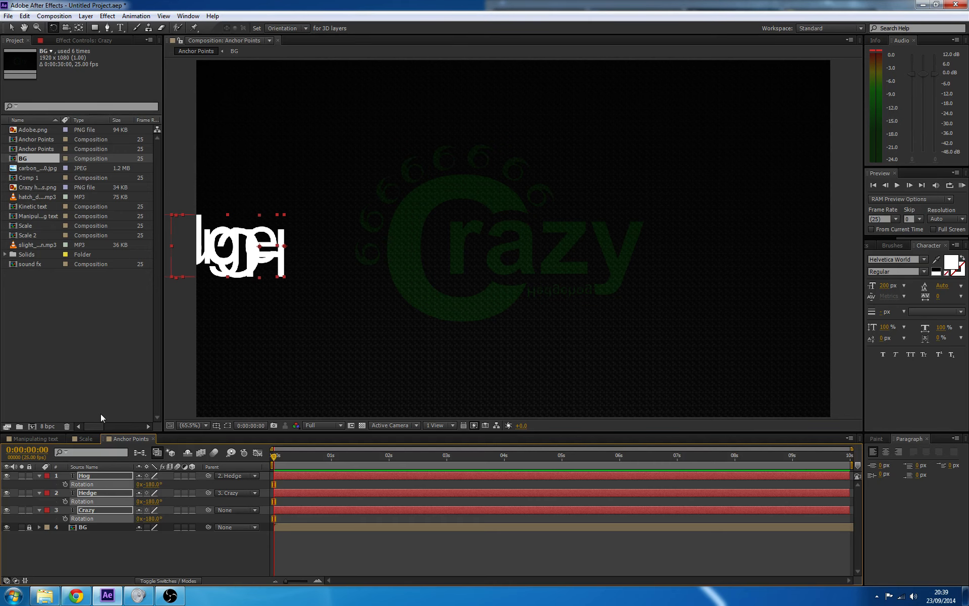
Compare the folded words with the first frame of the Manipulating text composition, then return to Anchor Points.
click(35, 438)
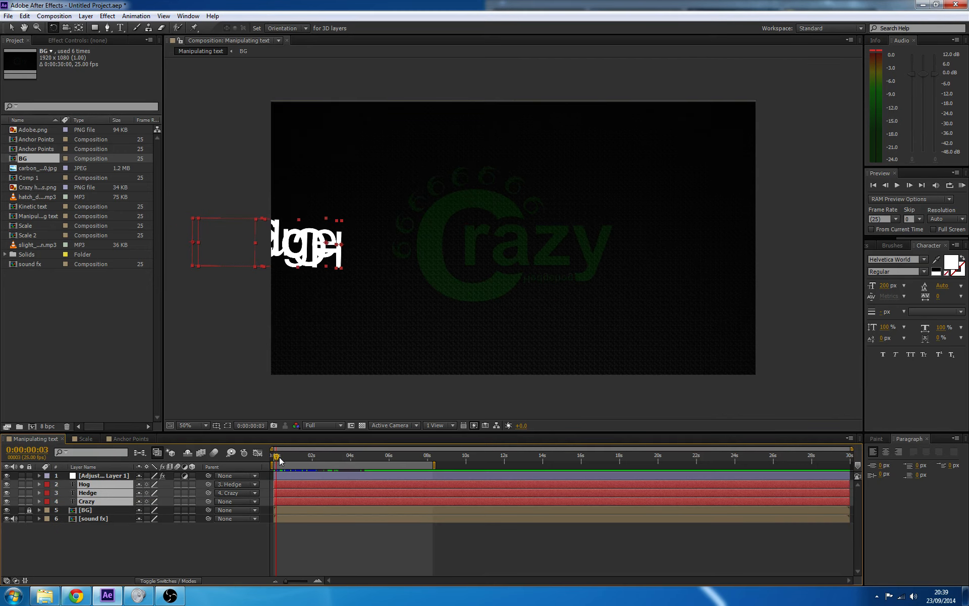
drag(277, 457, 199, 444)
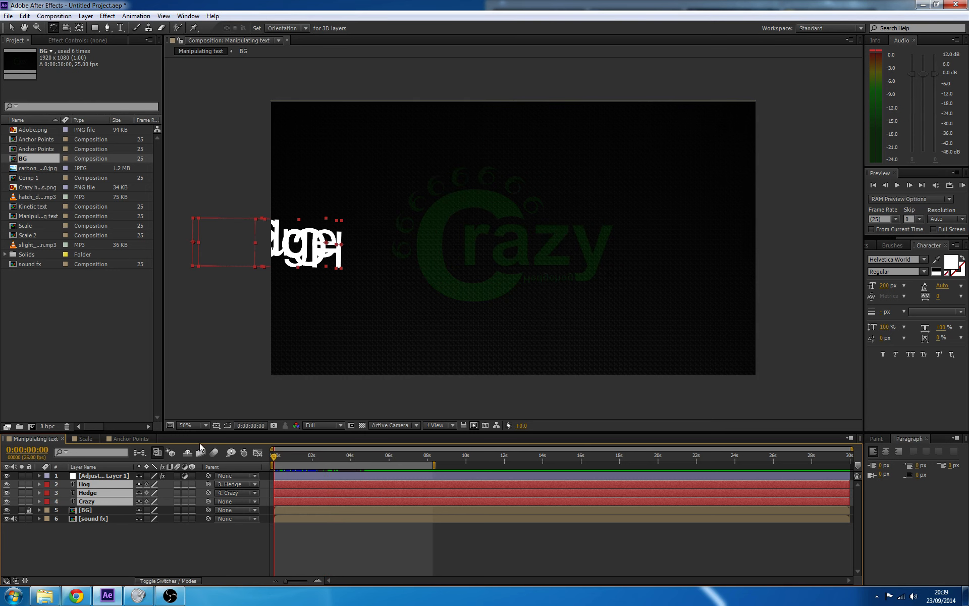
click(130, 438)
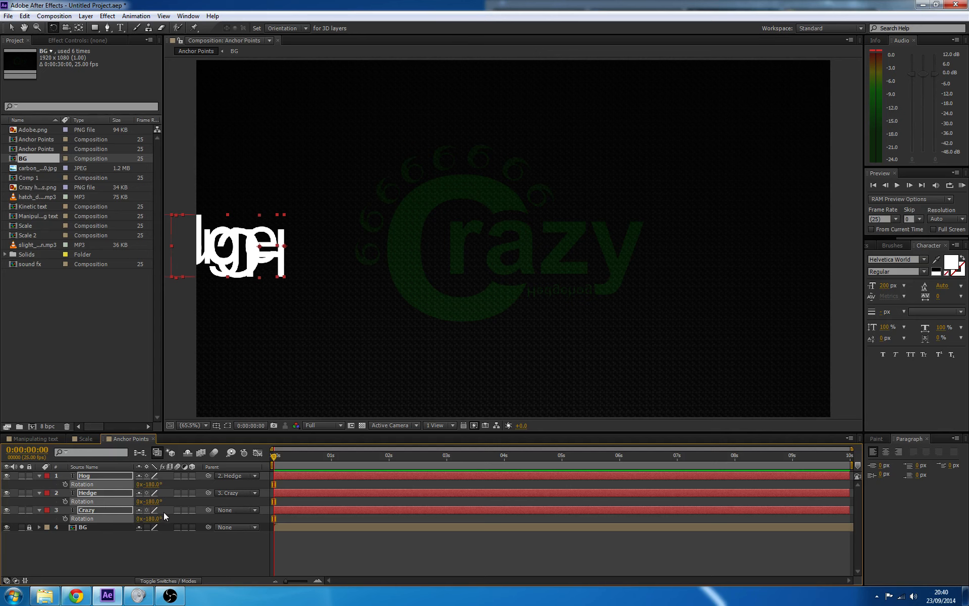
Start keyframing the Crazy layer's Rotation at 0 seconds and move the current time to 1 second.
click(147, 558)
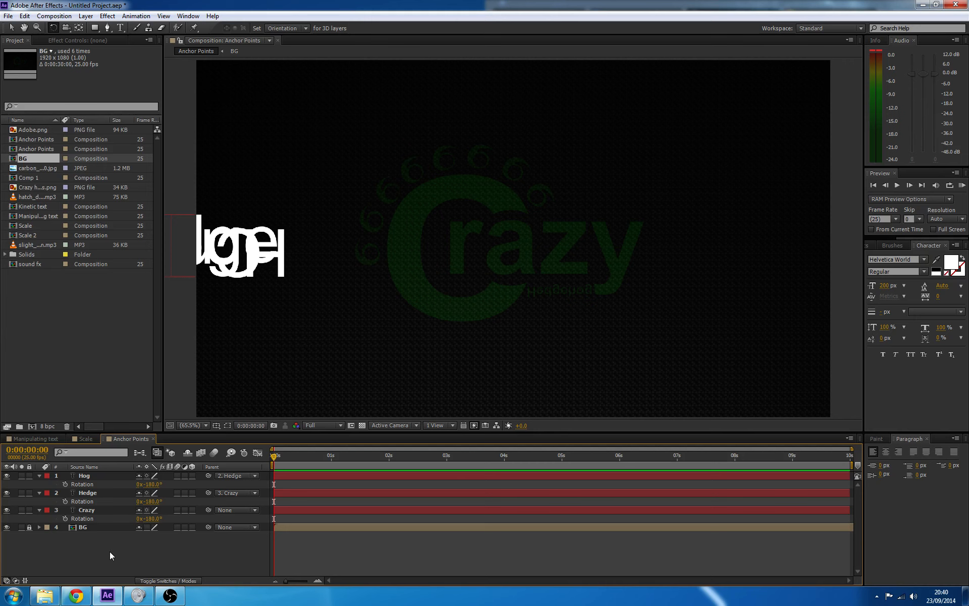
click(75, 519)
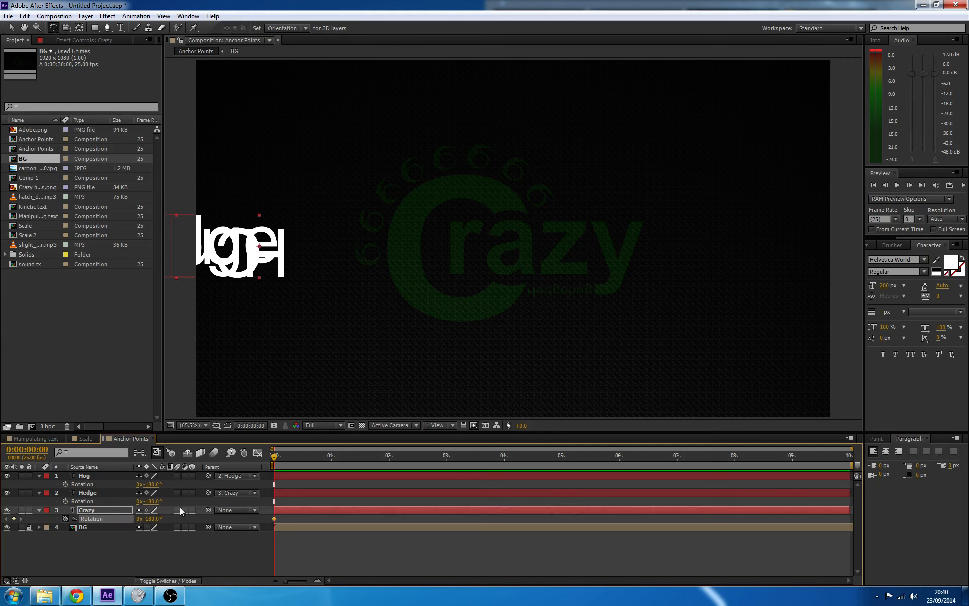
drag(273, 457, 331, 459)
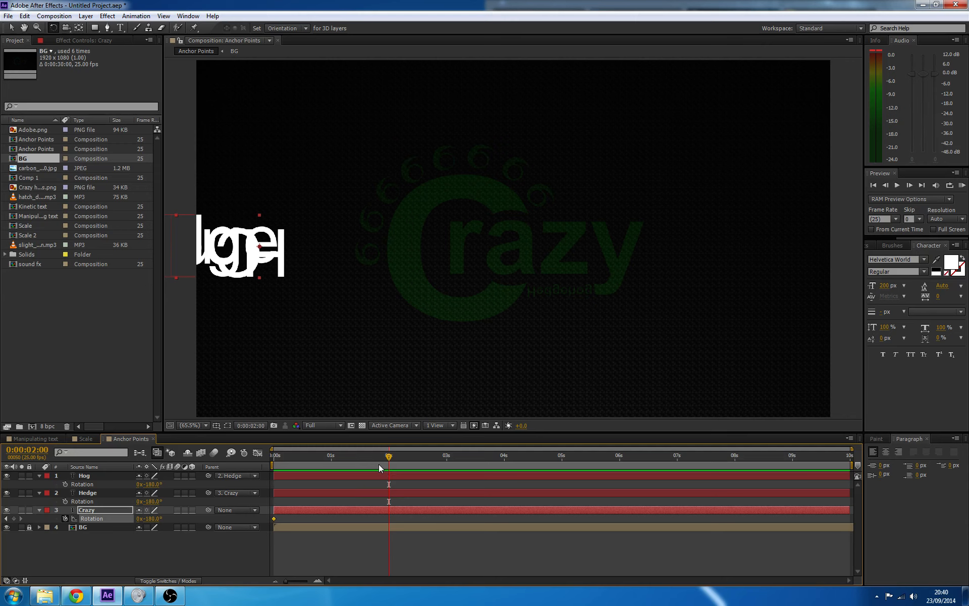
drag(392, 458, 332, 466)
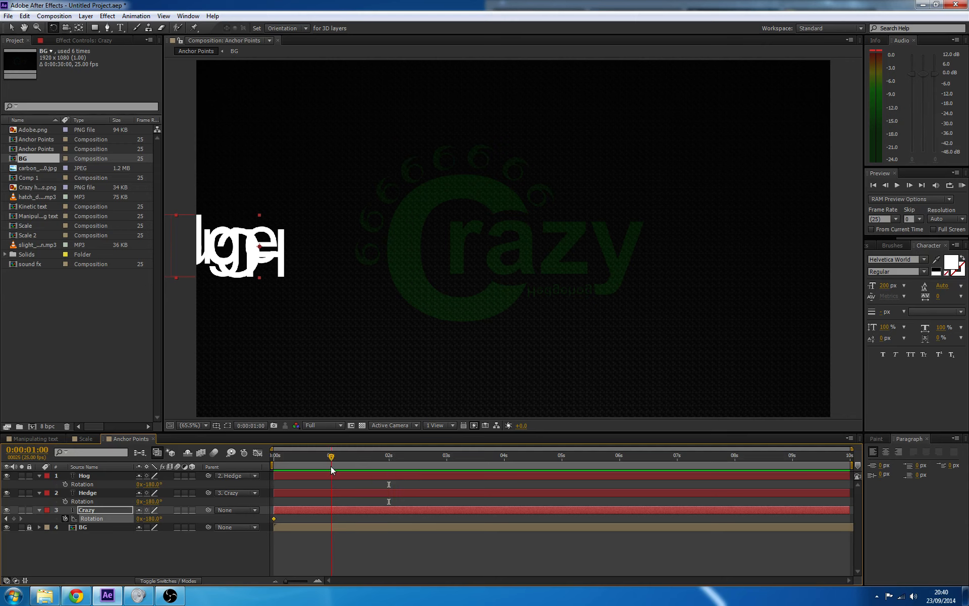
Scrub the opening of the Manipulating text composition to check its rotation timing, then return to Anchor Points.
click(44, 438)
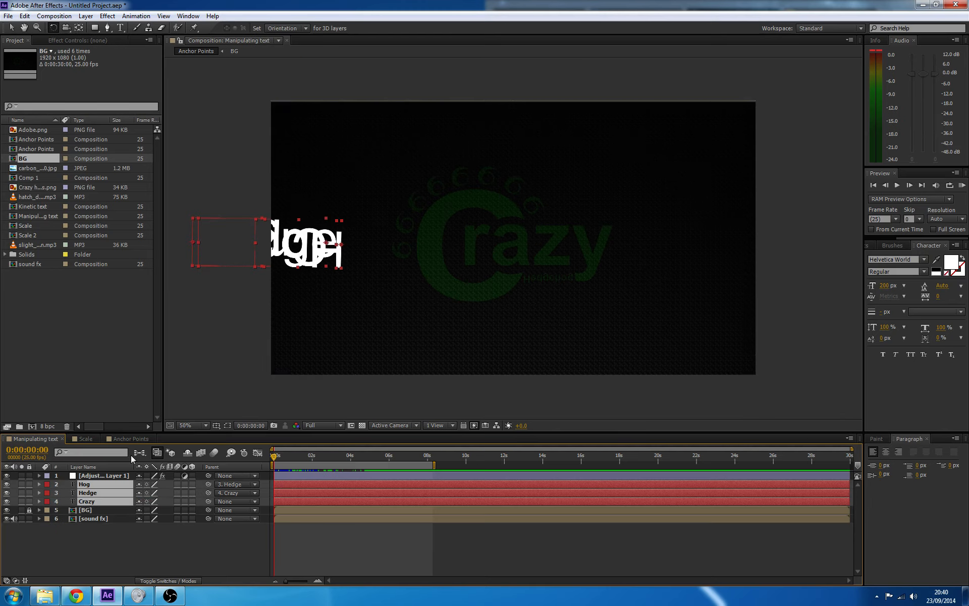
drag(275, 457, 296, 463)
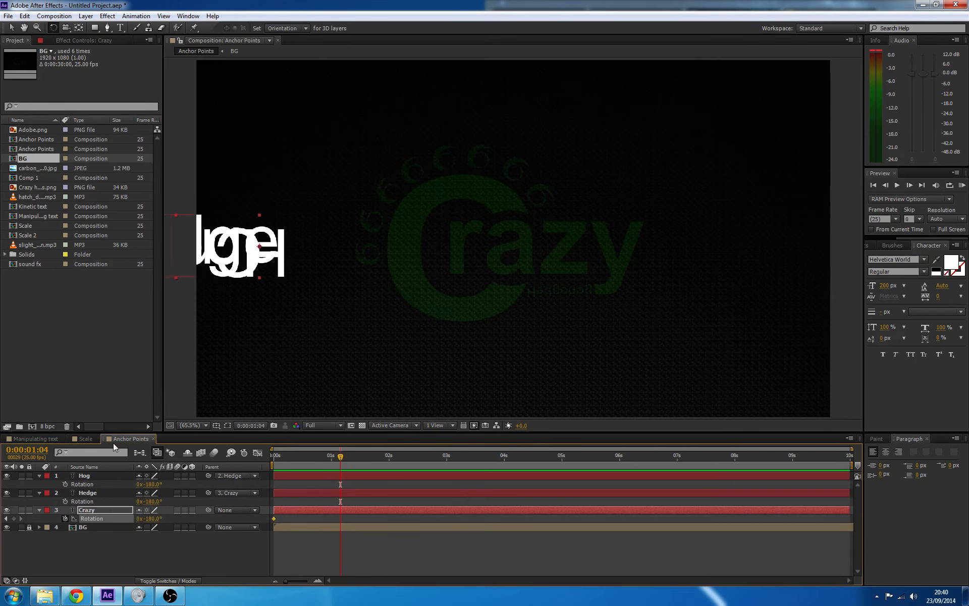
click(131, 439)
Set the Crazy layer's Rotation to 0° at 1 second so the word unfolds over the first second.
drag(340, 459, 241, 455)
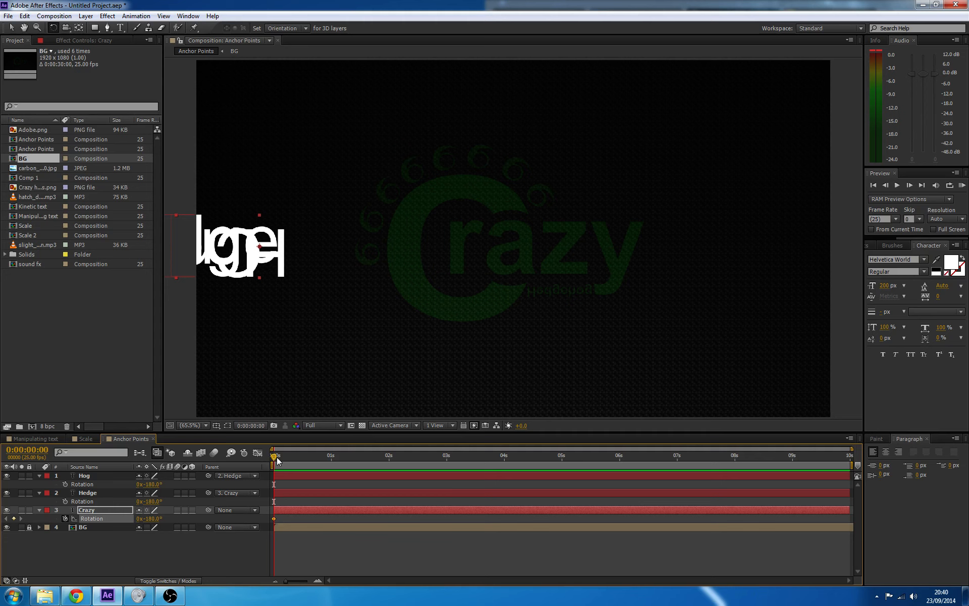
drag(274, 457, 331, 465)
click(151, 520)
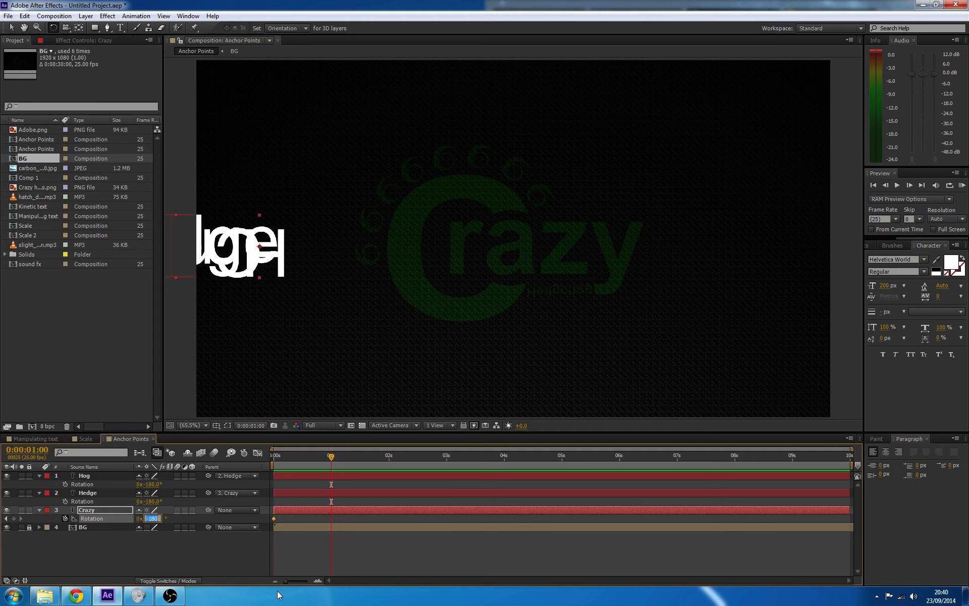
text(0)
key(Return)
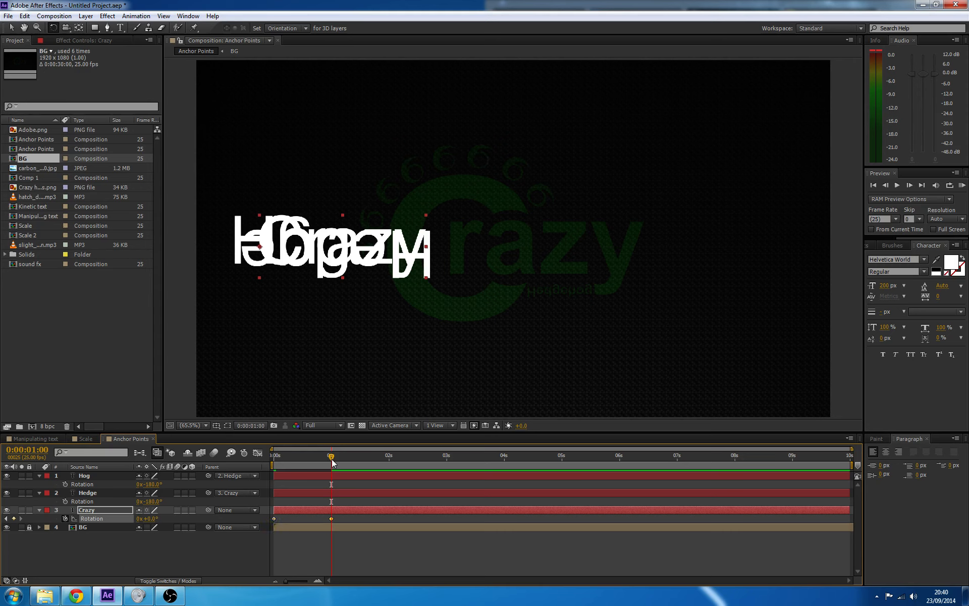
drag(331, 456, 331, 480)
Keyframe the Hedge layer's Rotation at 1 second and set it to 0° at 2 seconds.
click(158, 557)
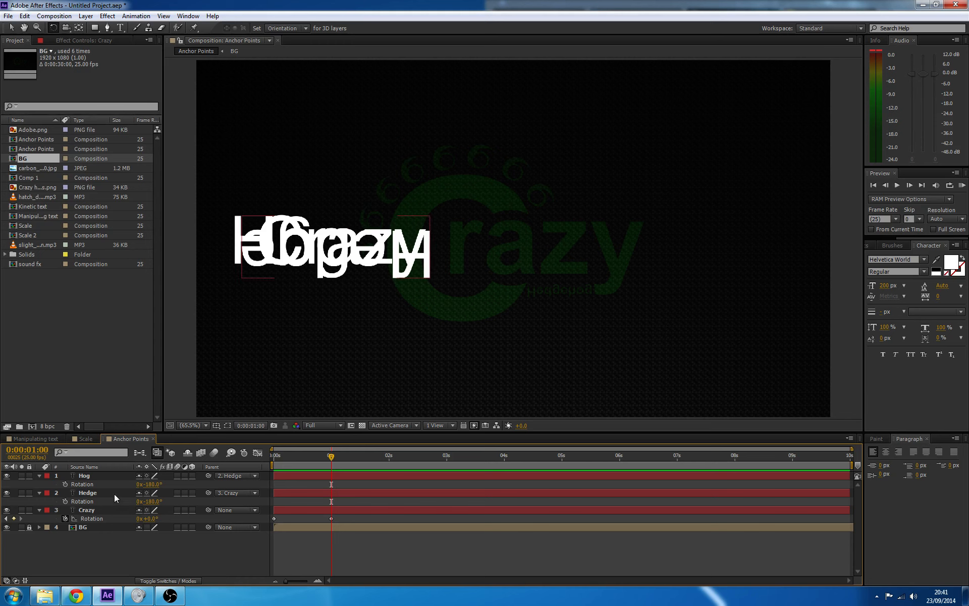
click(66, 502)
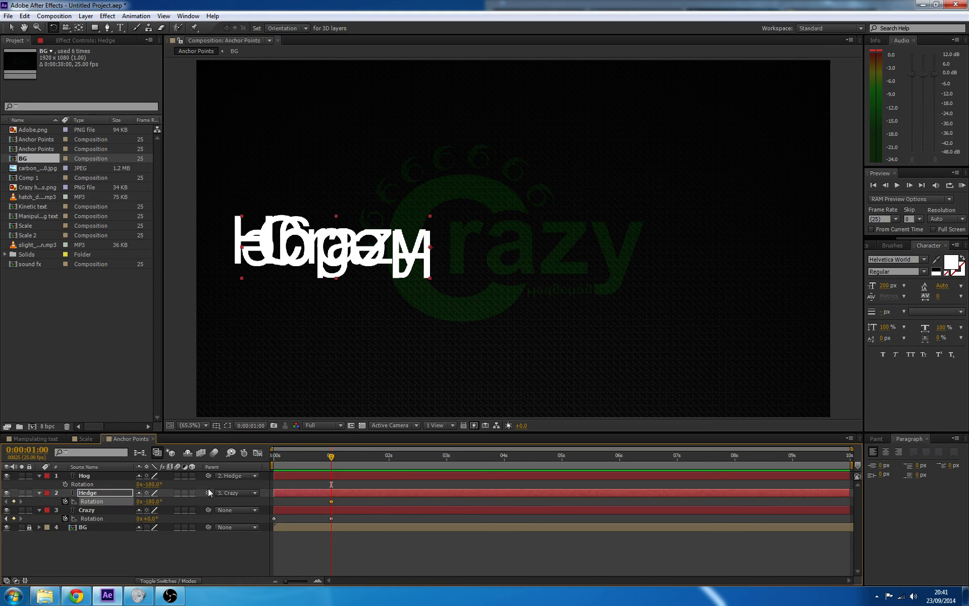
drag(331, 457, 343, 456)
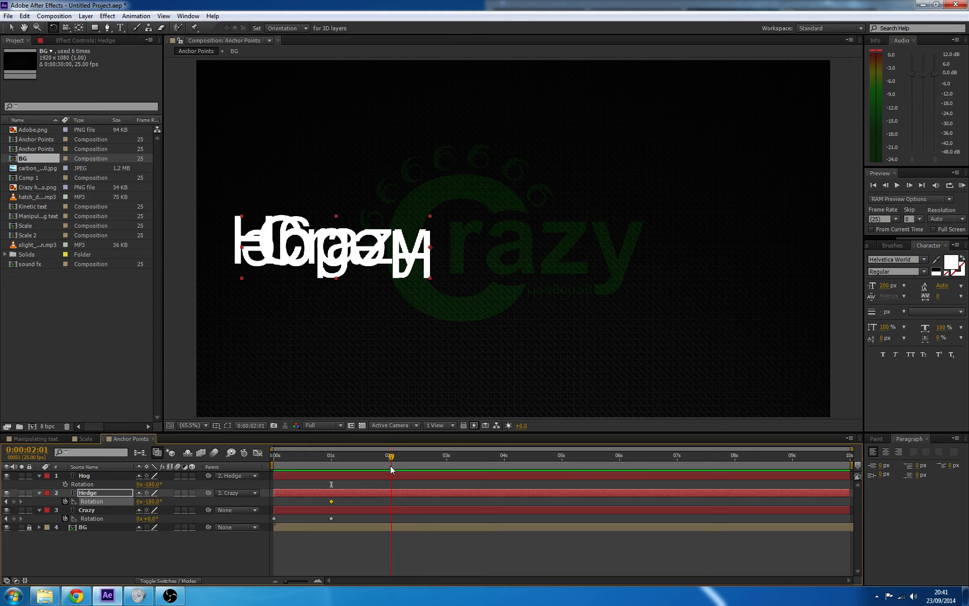
click(152, 502)
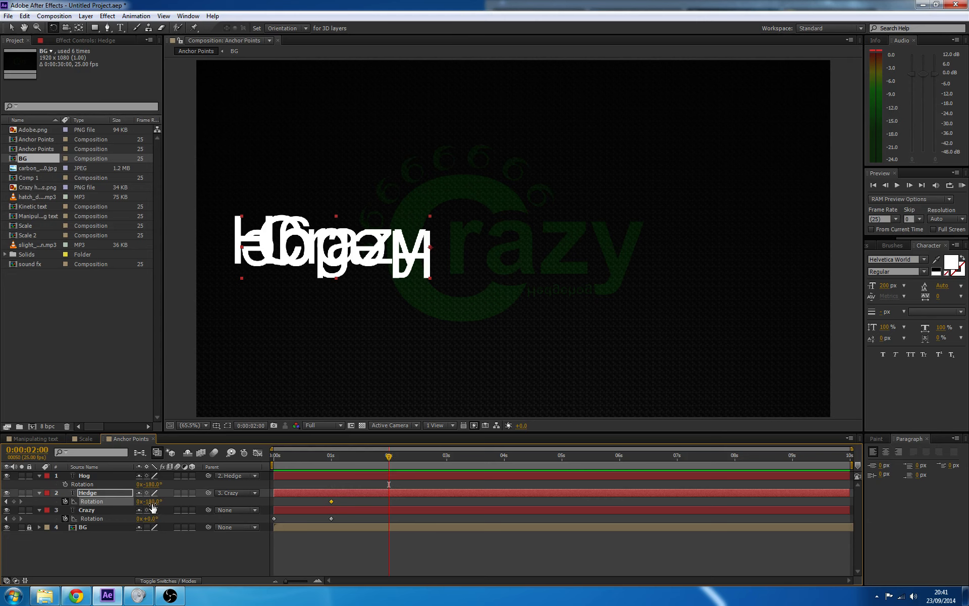
text(0)
key(Return)
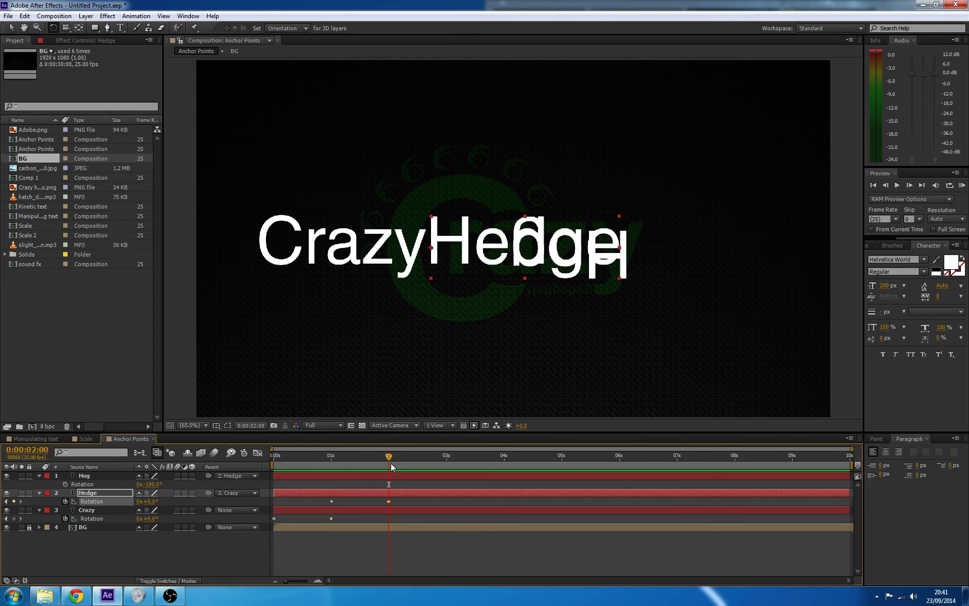
Keyframe the Hog layer's Rotation at 2 seconds and set it to 0° at 3 seconds.
drag(399, 453, 388, 482)
click(65, 483)
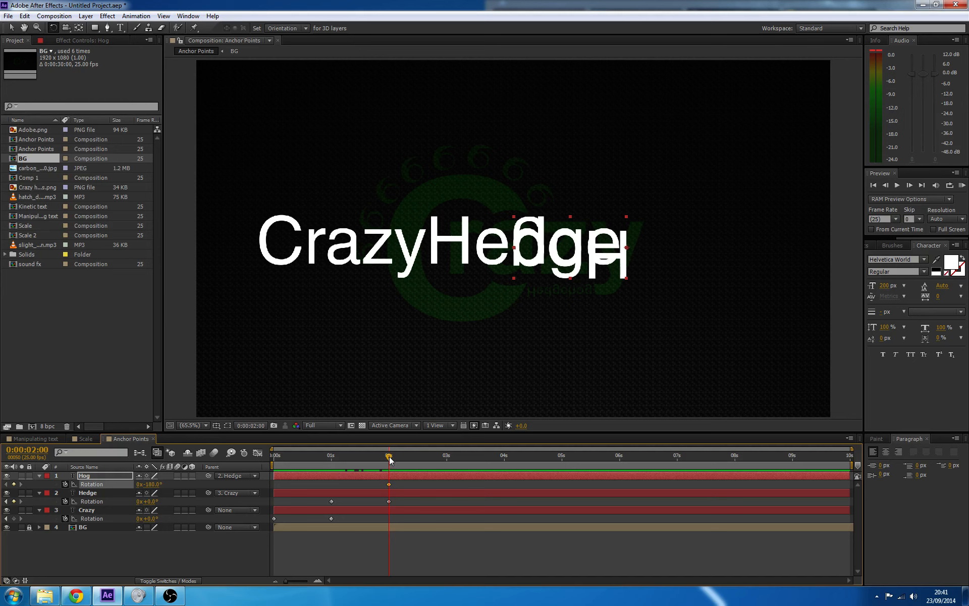
drag(389, 460, 448, 468)
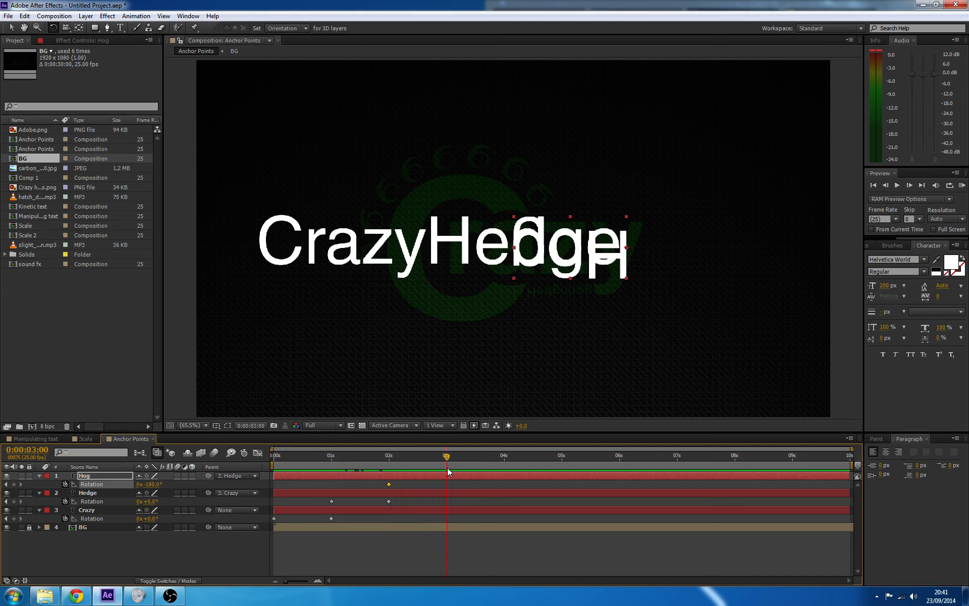
click(158, 485)
text(0)
key(Return)
mouse_move(450, 458)
mouse_down()
mouse_move(302, 473)
mouse_move(456, 467)
mouse_move(446, 469)
mouse_up()
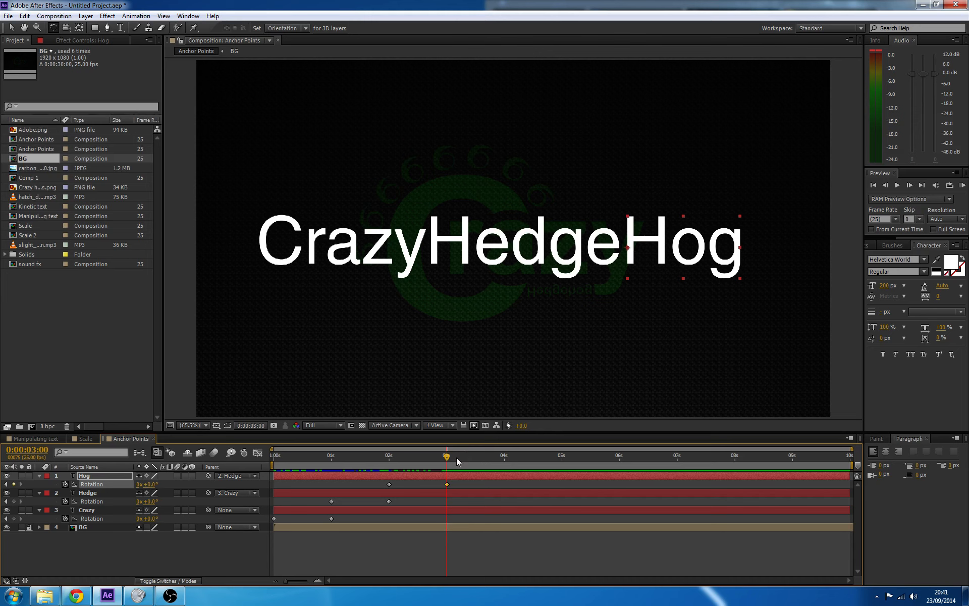
Return to the first frame and collapse the properties of the Hog, Hedge and Crazy layers.
key(Home)
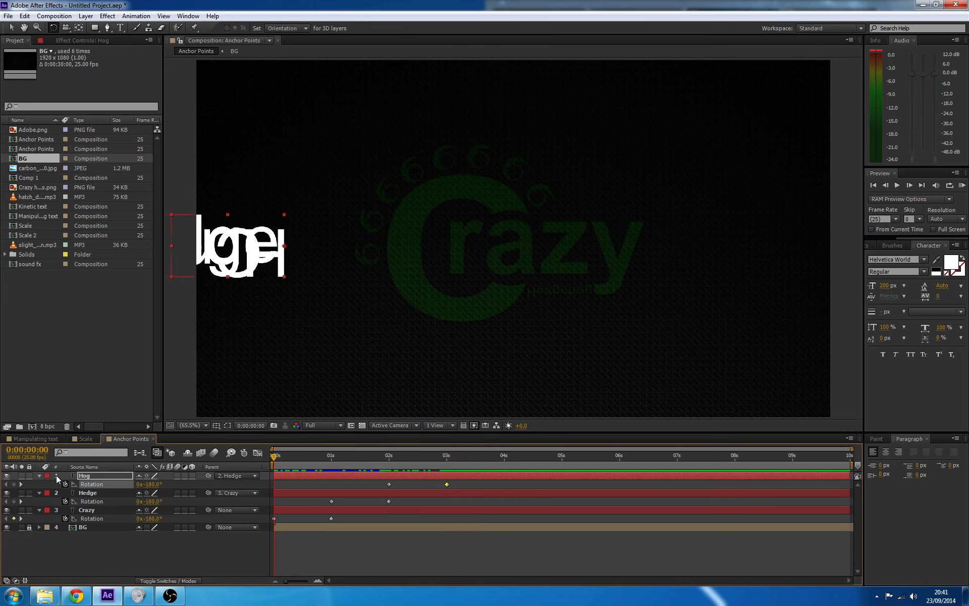
click(40, 475)
click(40, 485)
click(39, 493)
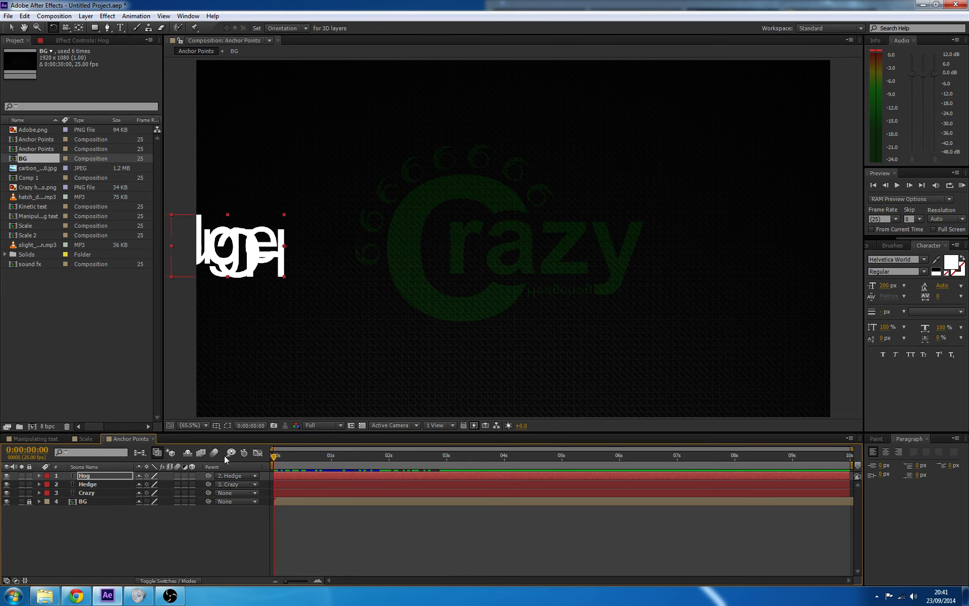
Preview the unfolding text animation and set the composition's viewing resolution to Half.
key(space)
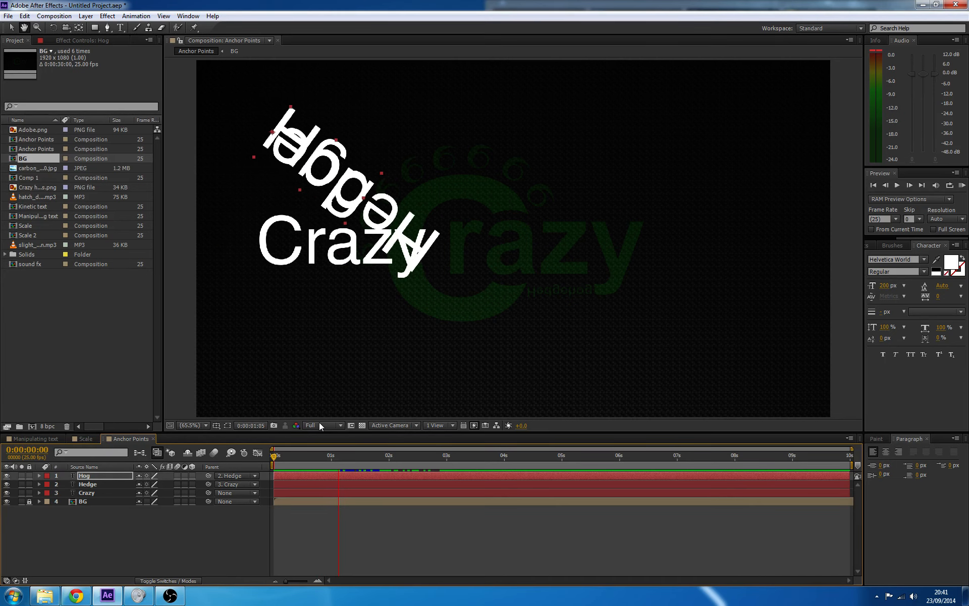
key(w)
click(320, 424)
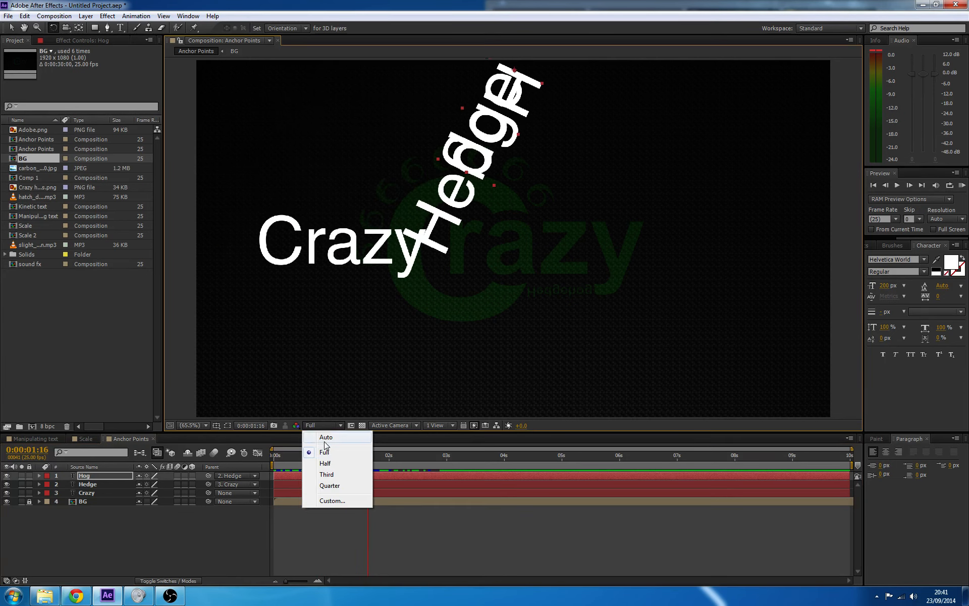
click(325, 463)
key(space)
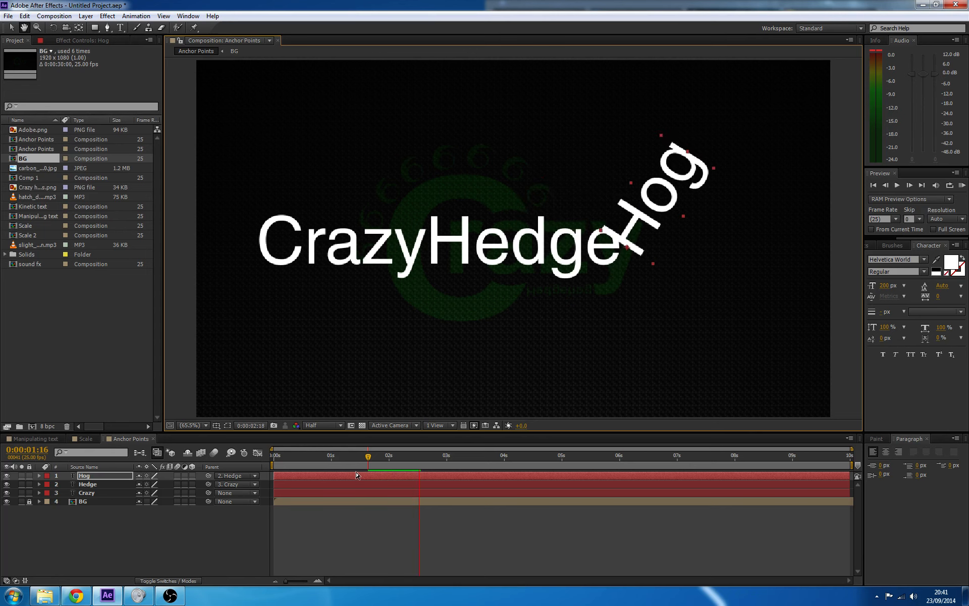
key(space)
drag(448, 458, 93, 492)
Play the Manipulating text composition from the start as a motion reference, then return to Anchor Points.
click(35, 439)
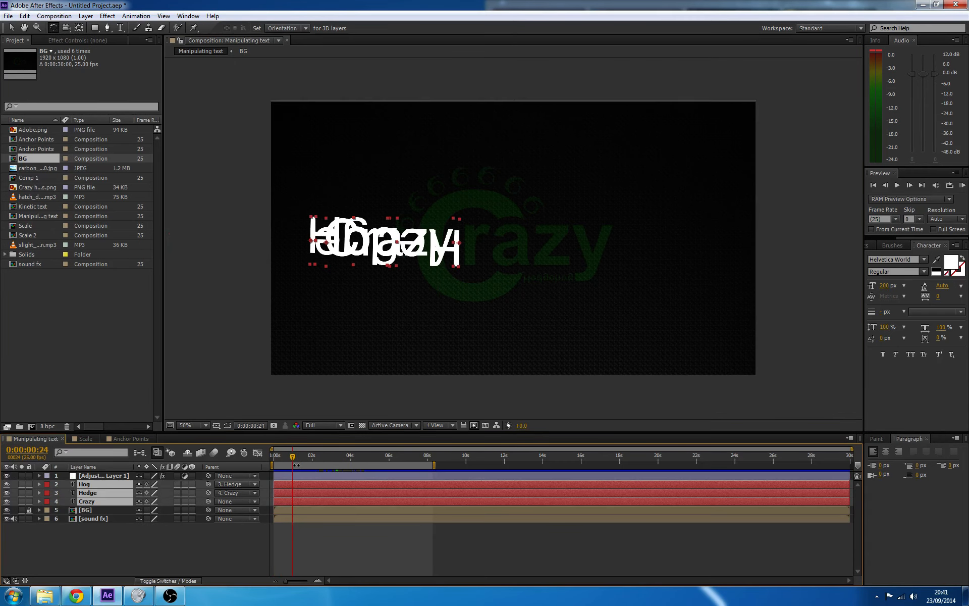
drag(293, 458, 271, 463)
key(space)
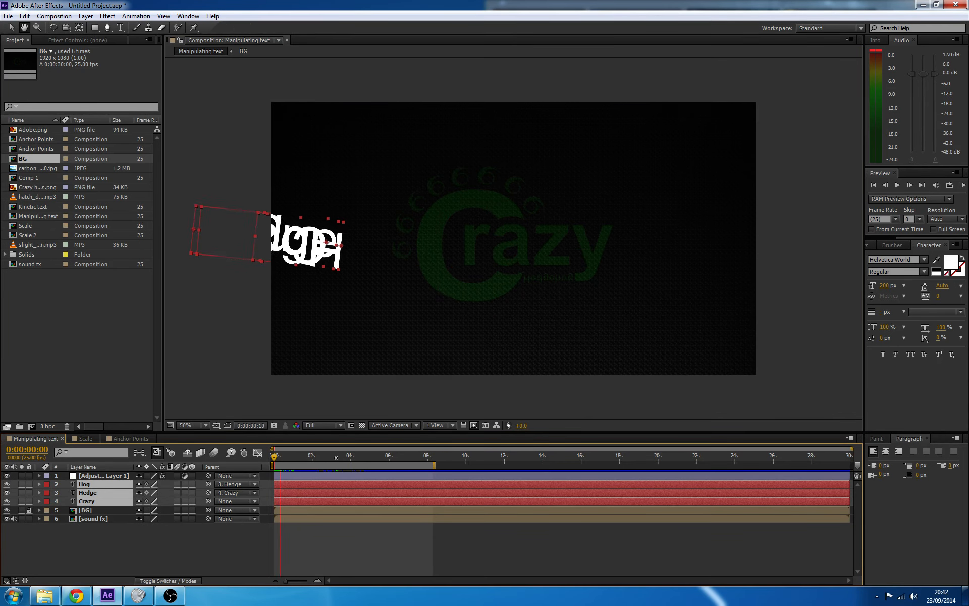
drag(296, 457, 270, 463)
key(space)
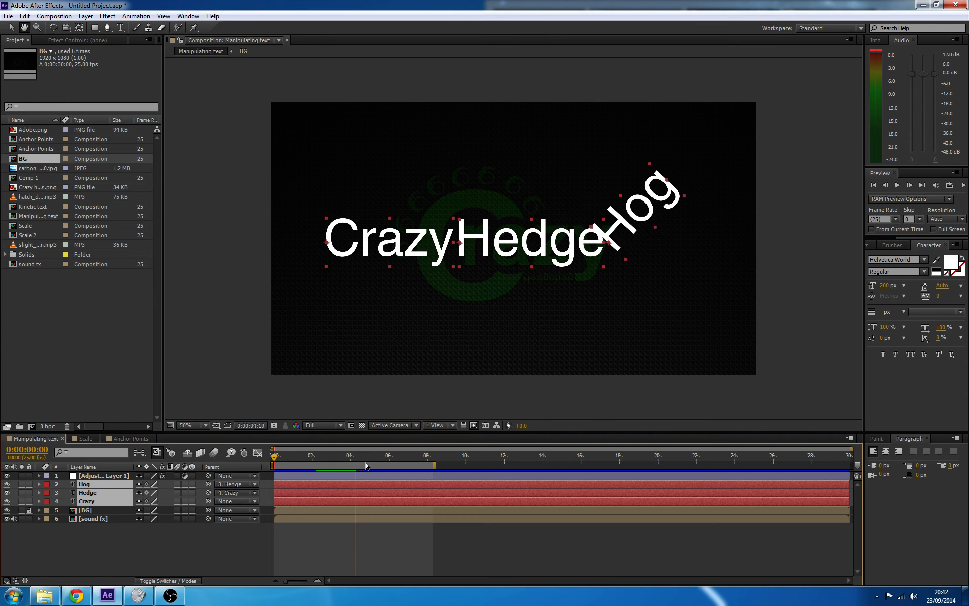
key(w)
drag(367, 459, 274, 455)
click(137, 439)
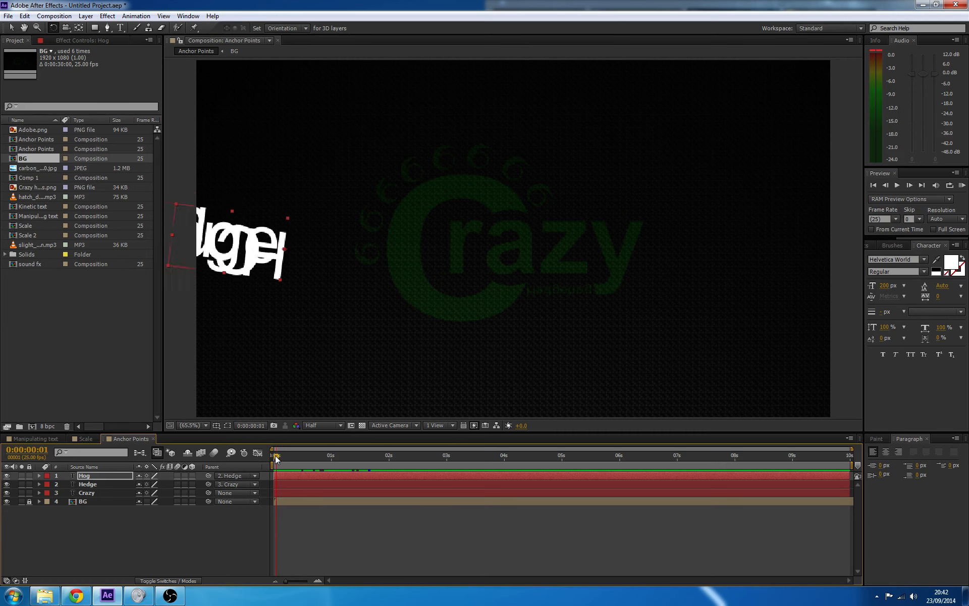
Select the Crazy, Hedge and Hog layers together and reveal only their keyframed properties.
click(39, 493)
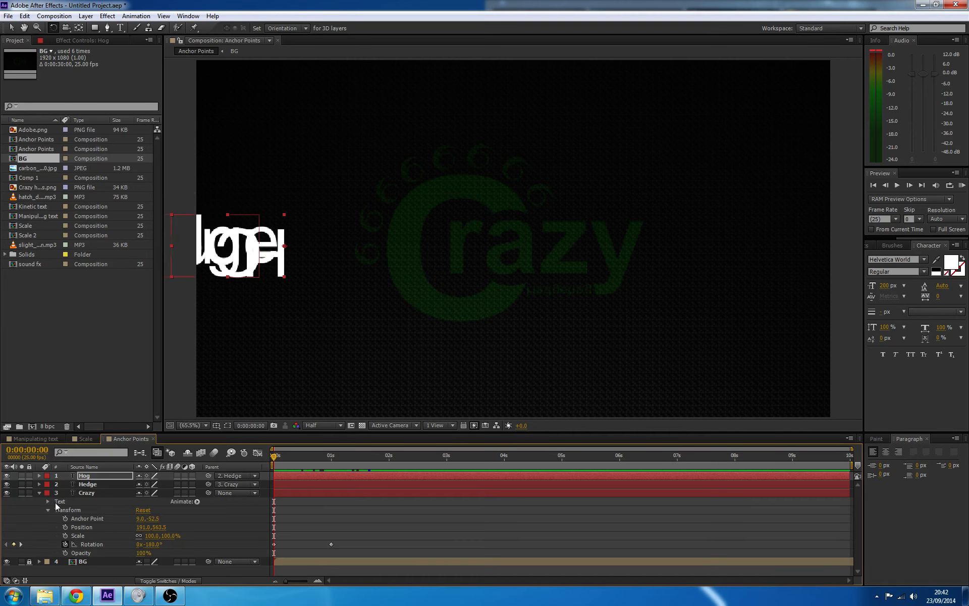
click(40, 493)
click(101, 492)
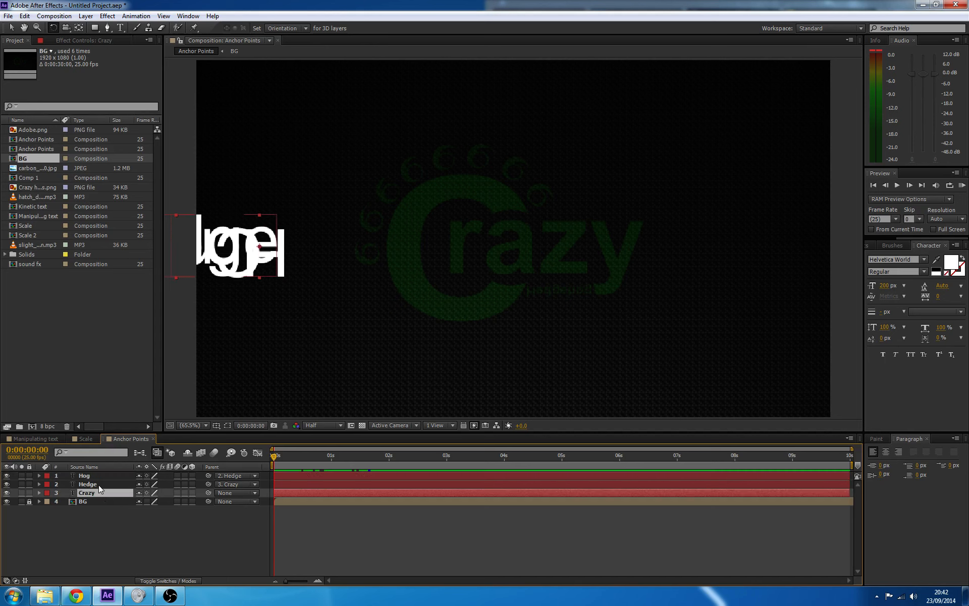
shift+click(101, 476)
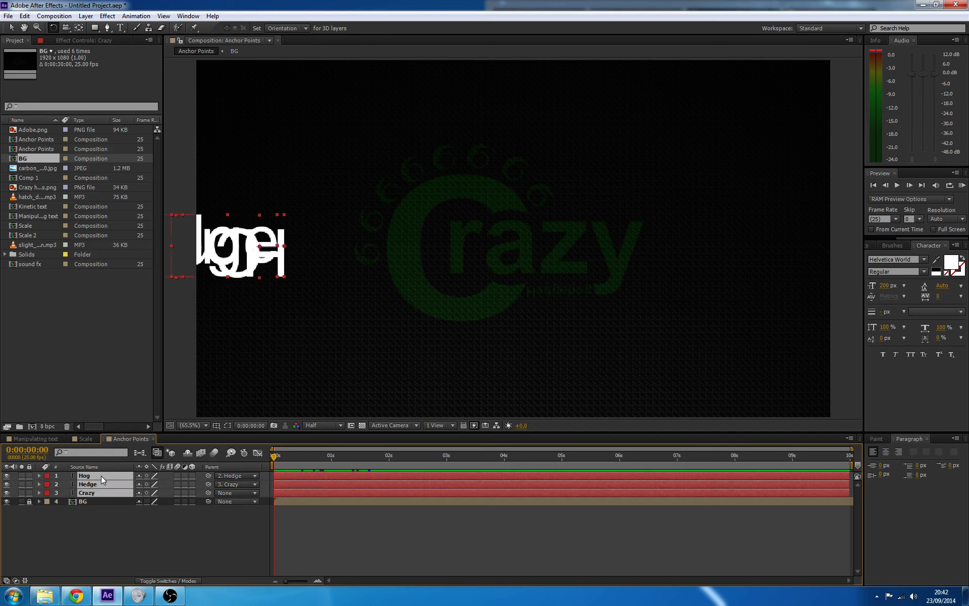
key(u)
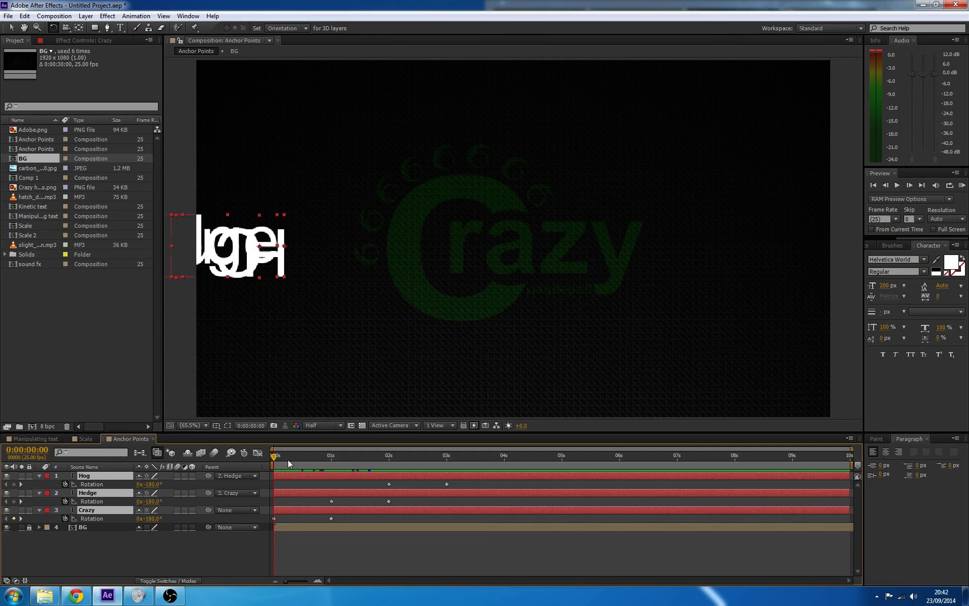
click(274, 518)
right_click(274, 518)
mouse_move(293, 511)
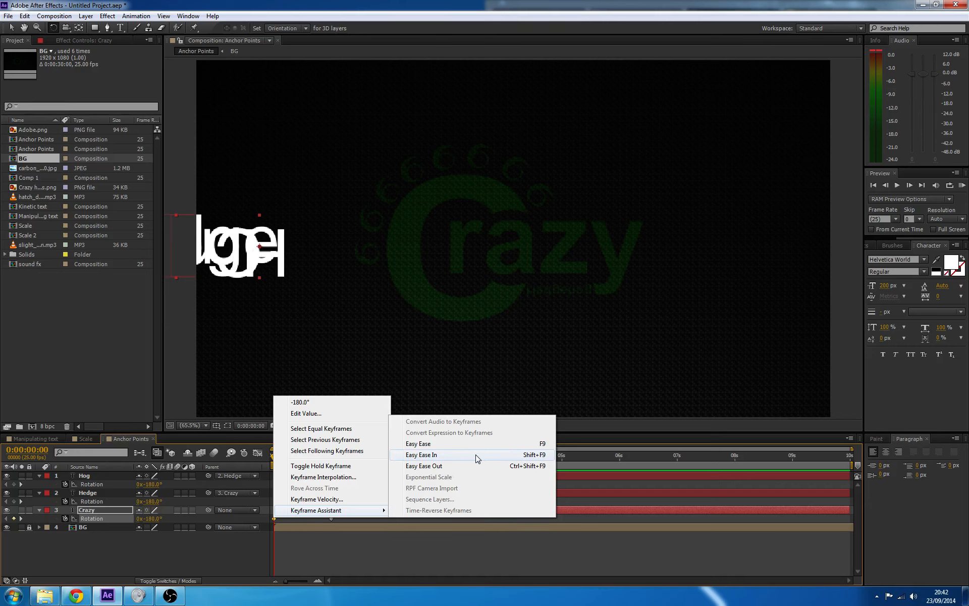
click(275, 559)
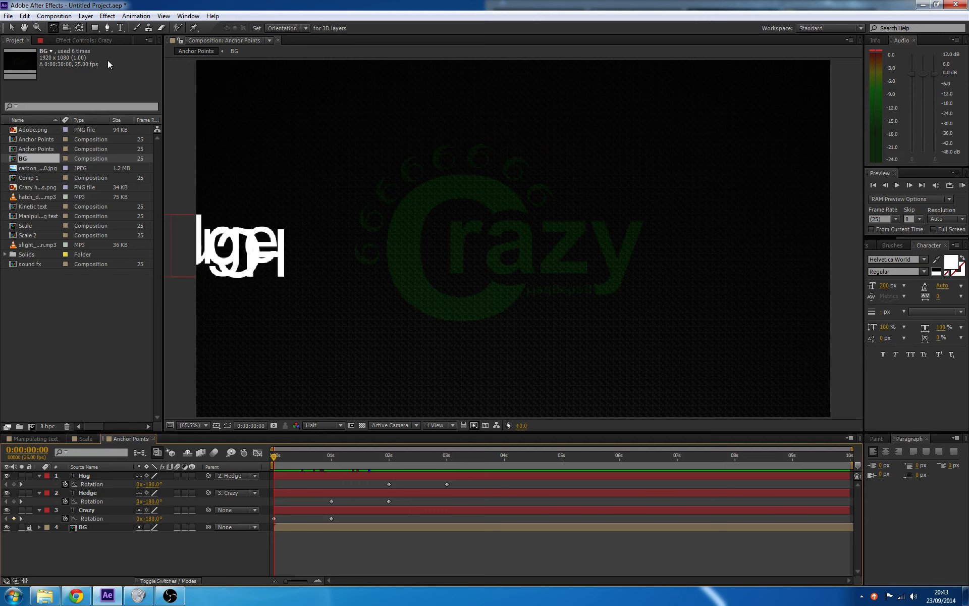
Draw a teal rectangle above the stacked text as a new shape layer and keyframe its Position at the first frame.
click(94, 28)
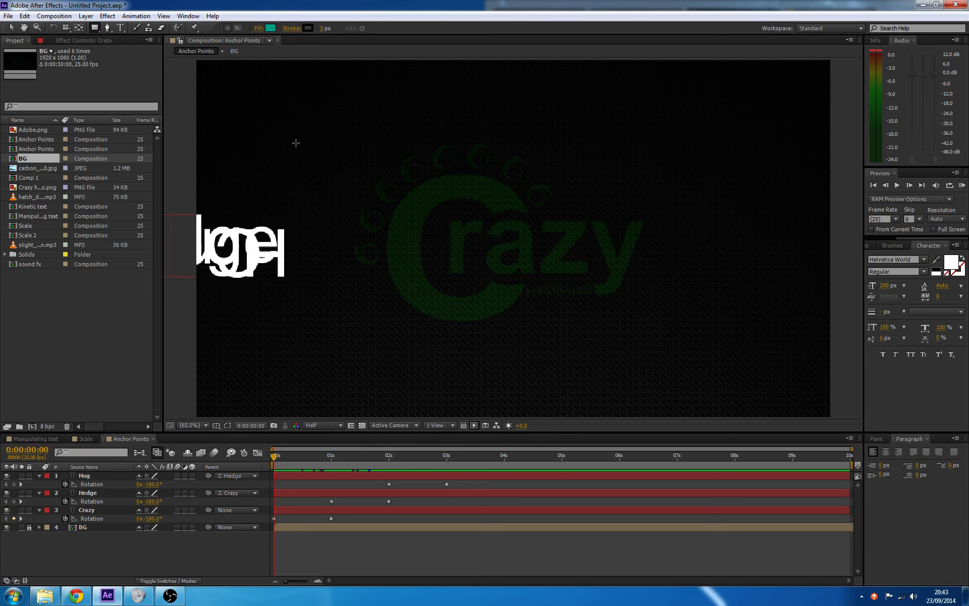
drag(296, 139, 362, 196)
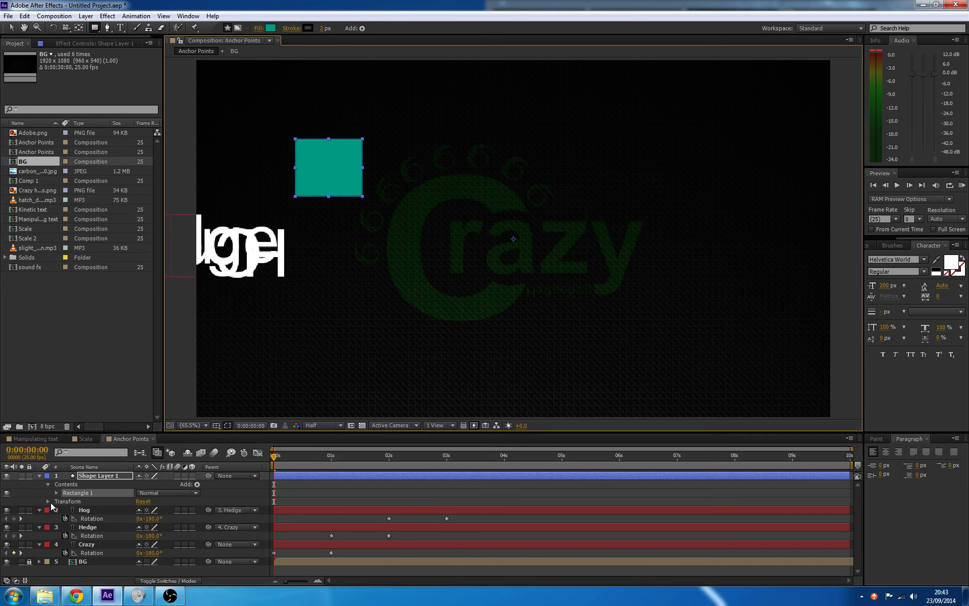
click(51, 503)
click(48, 501)
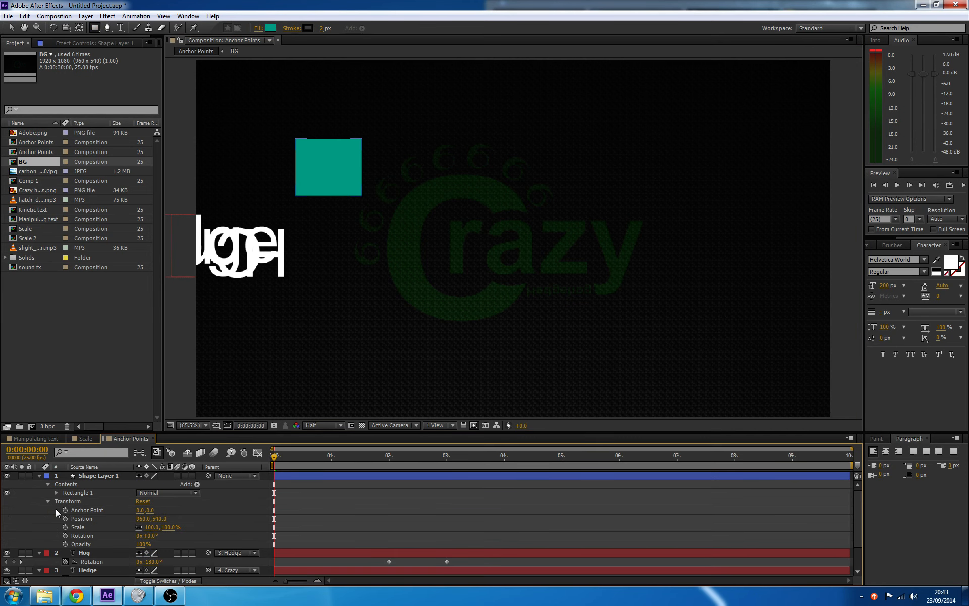
click(65, 519)
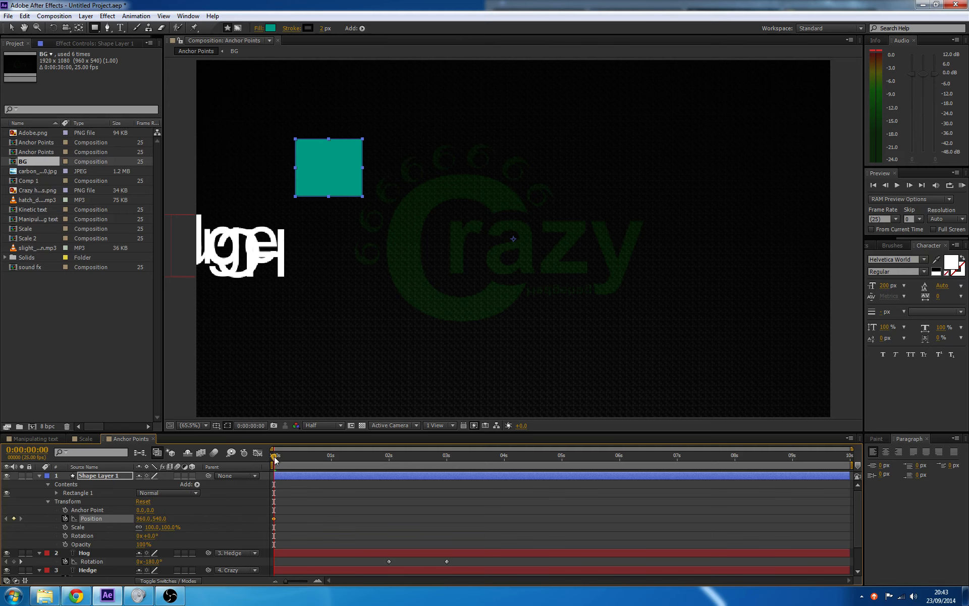
Go to 4 seconds and solo the rectangle's shape layer together with the BG layer.
drag(274, 457, 504, 486)
click(23, 475)
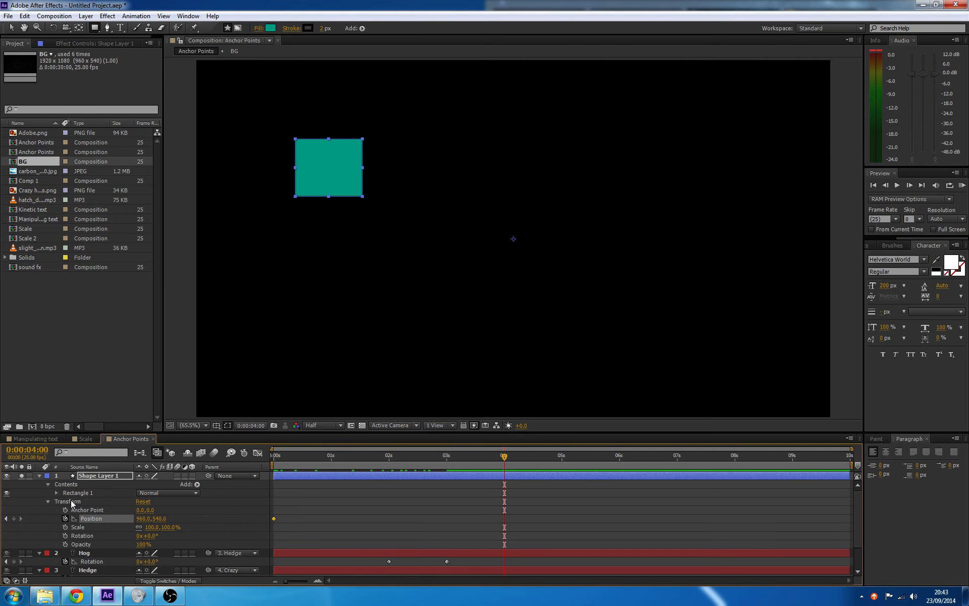
scroll(35, 565, down, 3)
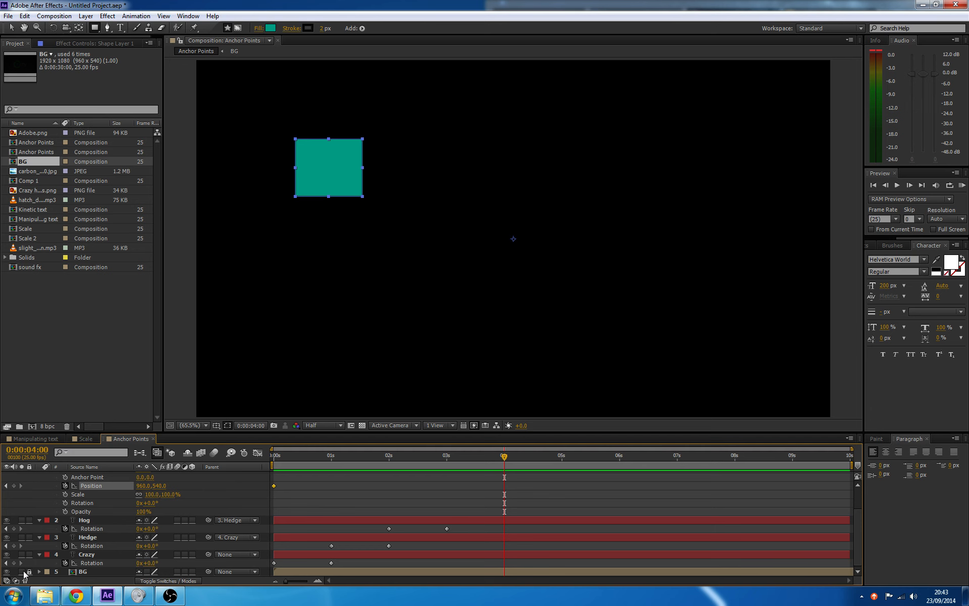
click(22, 572)
scroll(126, 504, up, 3)
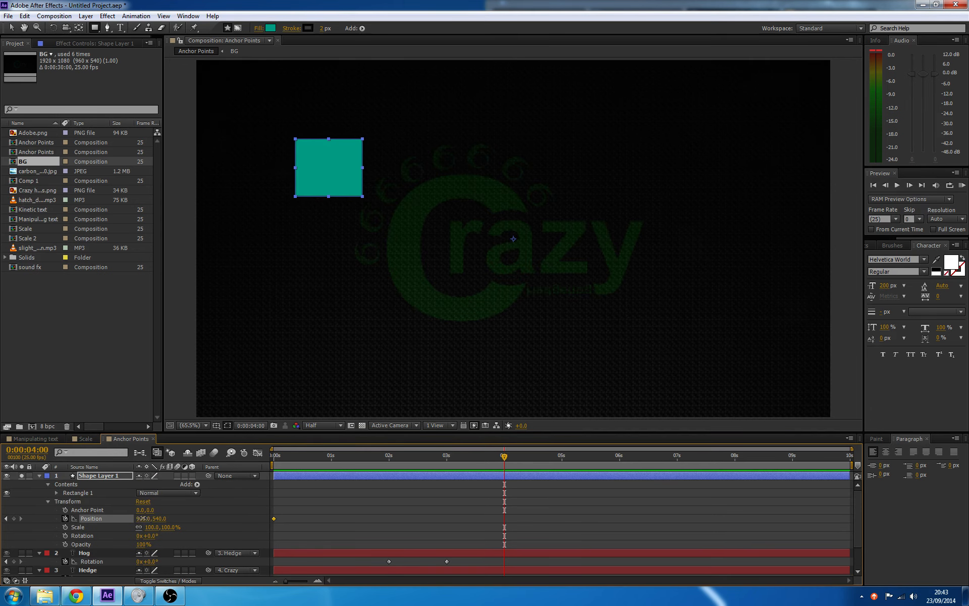
Set the shape layer's Position to 2315, 540 at 4 seconds and preview the movement from the start.
drag(142, 518, 757, 492)
drag(505, 457, 198, 462)
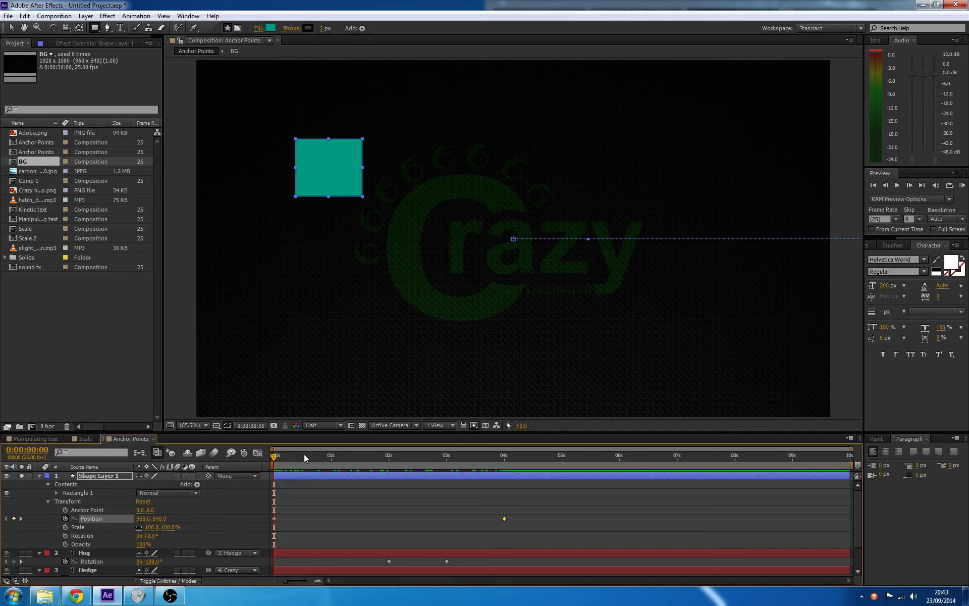
key(space)
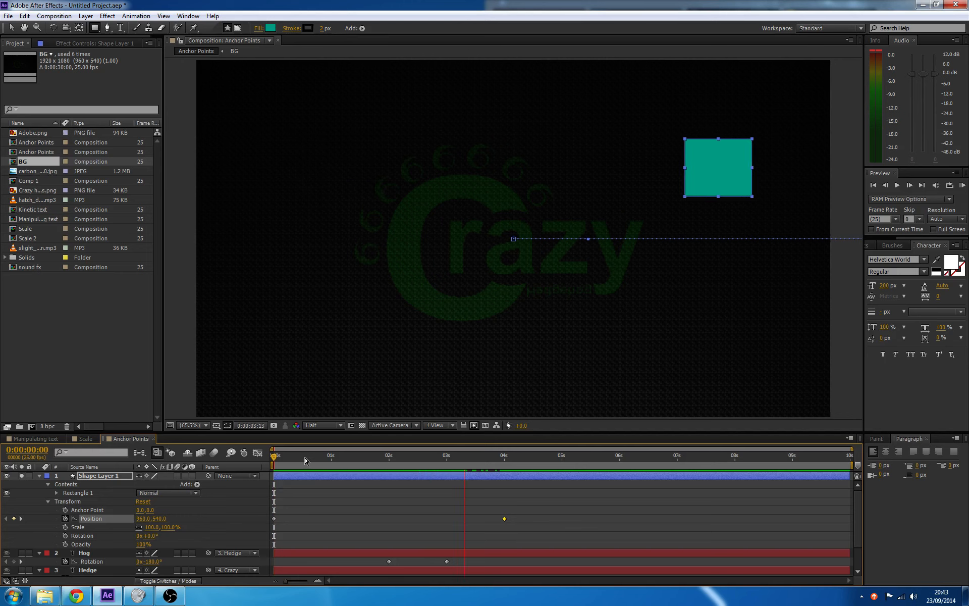
key(space)
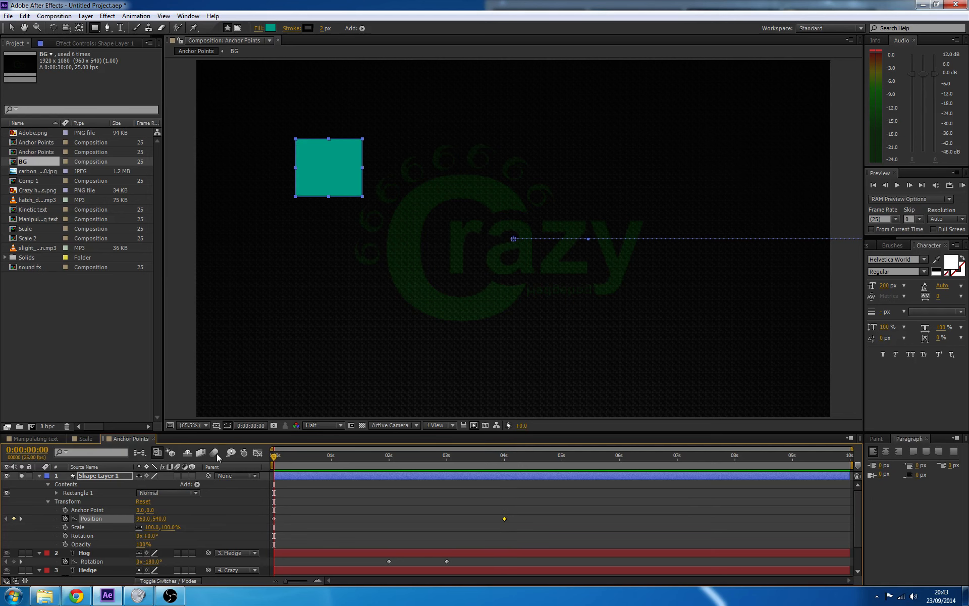
Apply Easy Ease In to the shape layer's first Position keyframe, preview the motion, and return to the first frame.
right_click(274, 521)
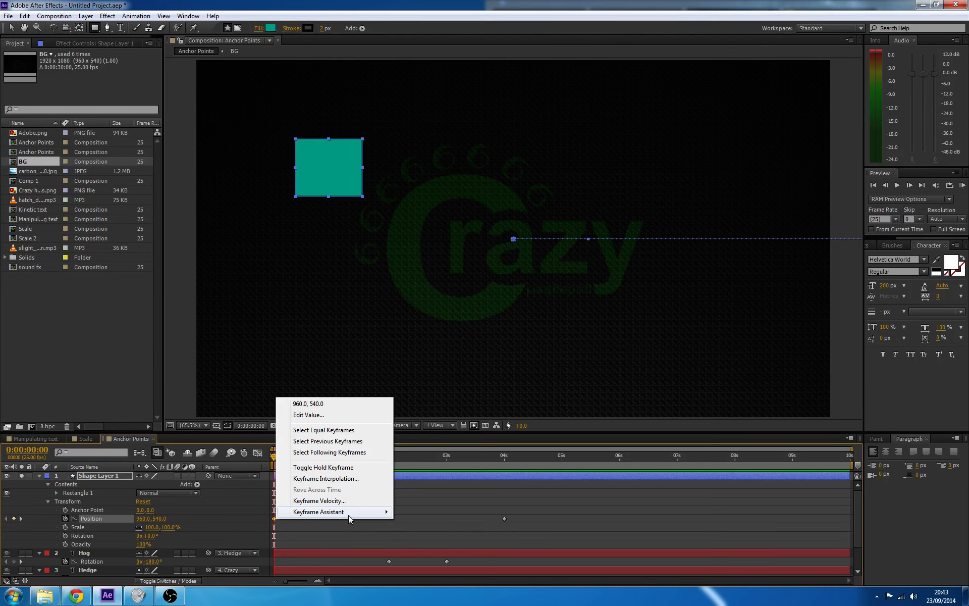
mouse_move(372, 512)
click(448, 457)
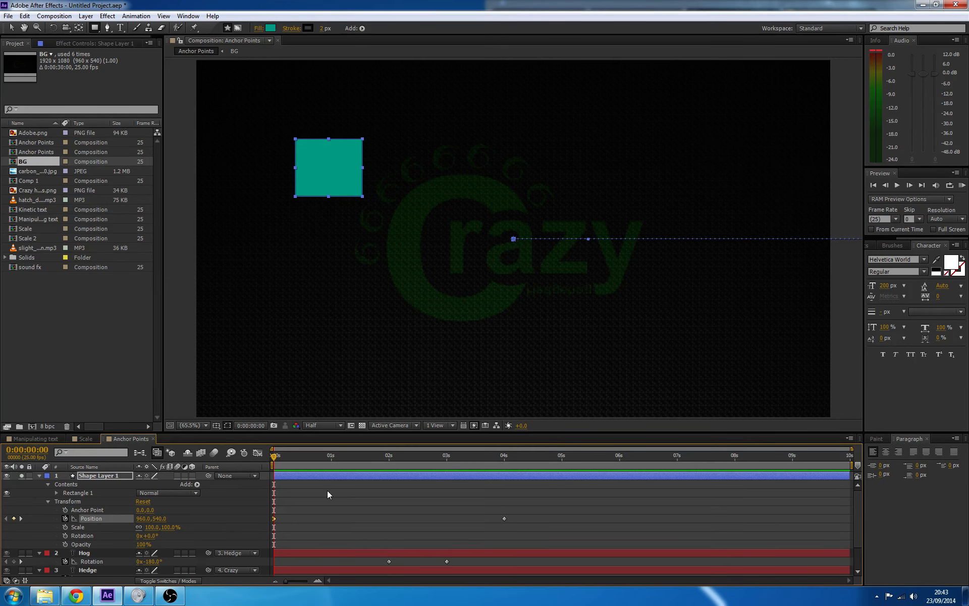
key(space)
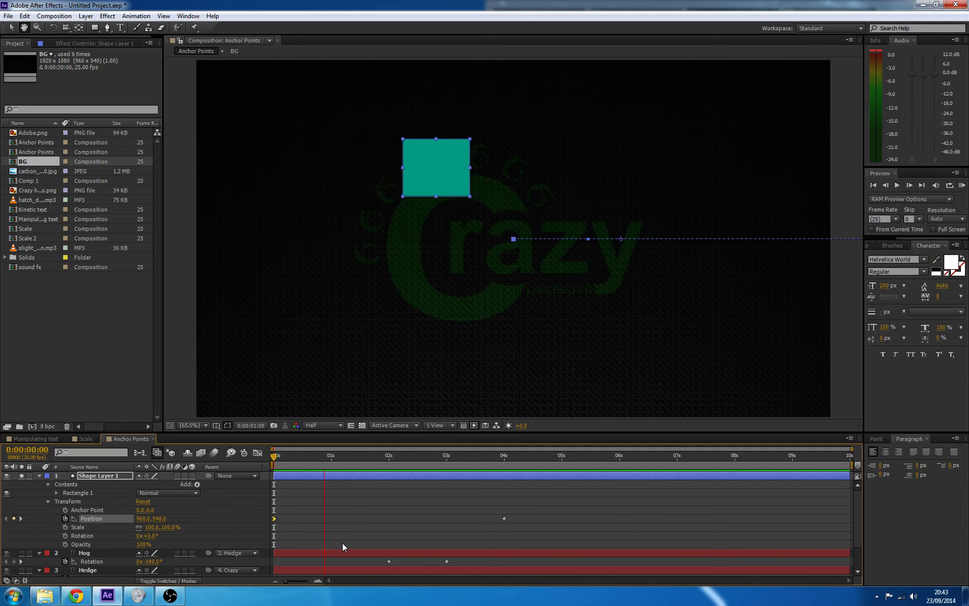
click(319, 476)
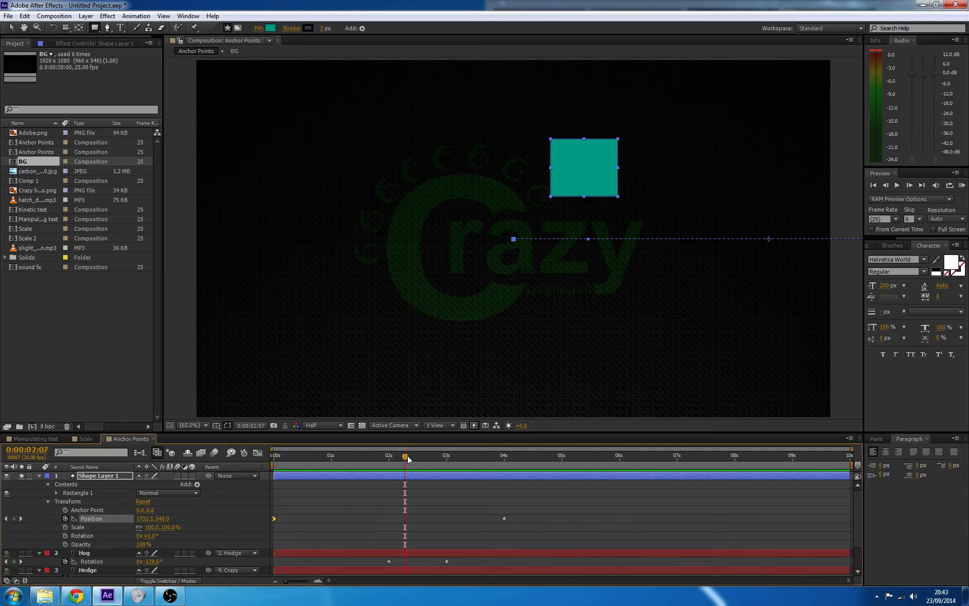
drag(408, 459, 216, 460)
key(space)
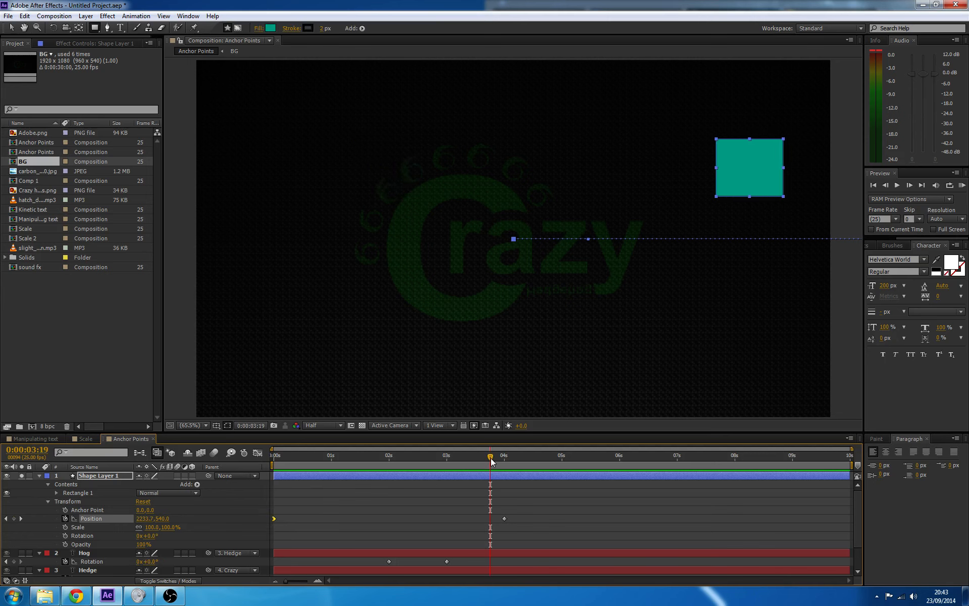
drag(491, 461, 274, 461)
Apply Easy Ease Out to the shape layer's Position keyframe at 4 seconds and preview the motion.
right_click(504, 519)
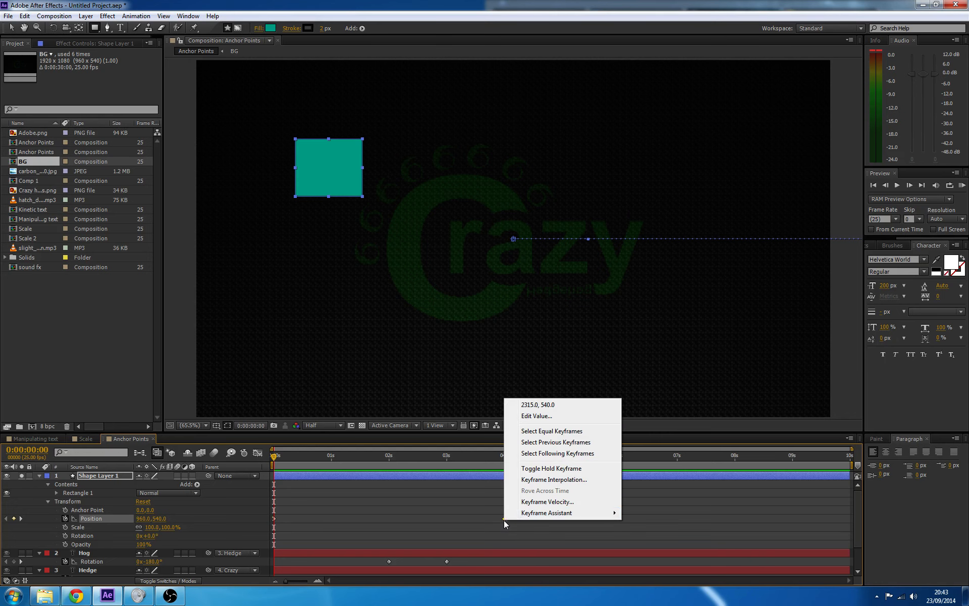
mouse_move(551, 513)
click(666, 472)
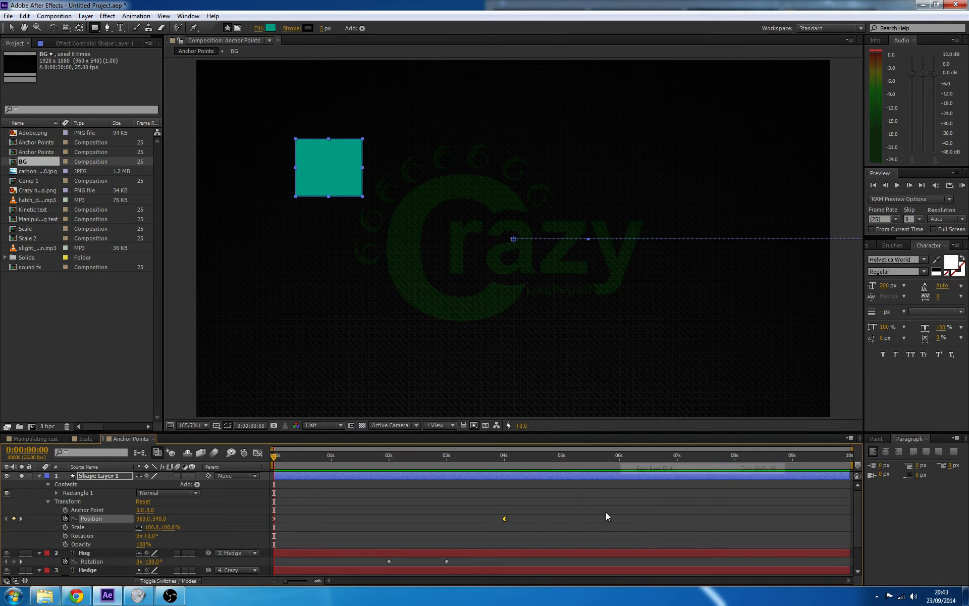
key(space)
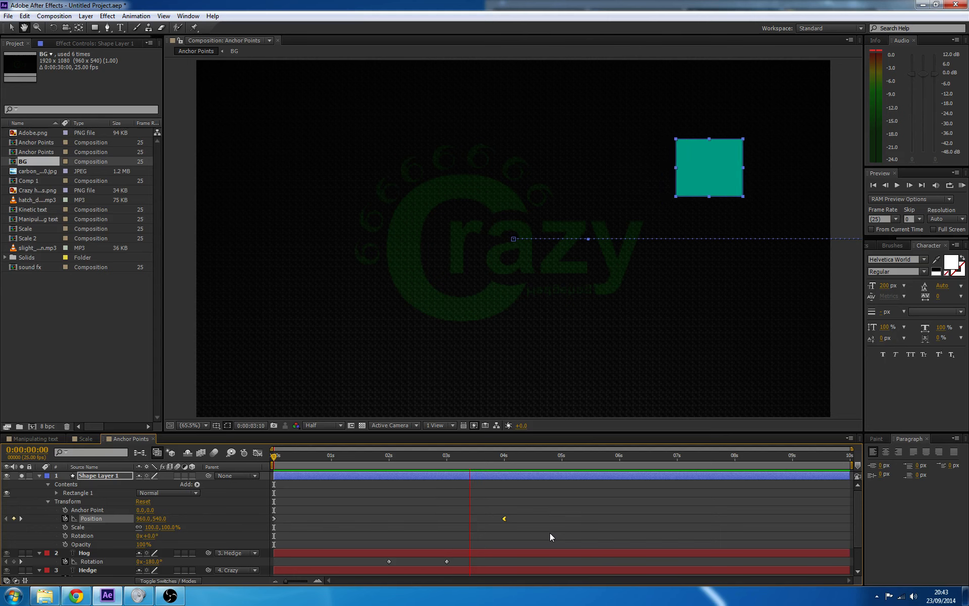
key(space)
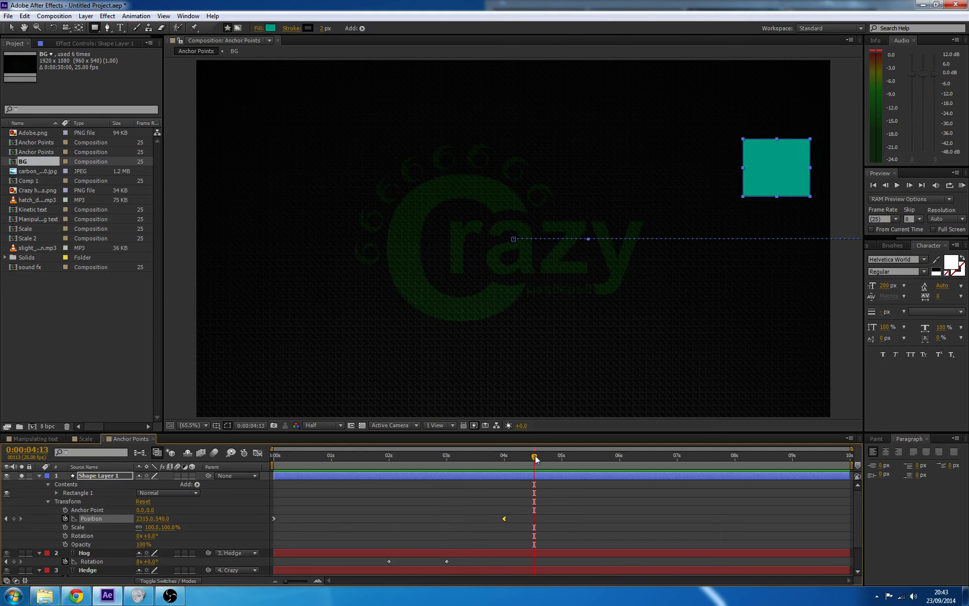
Apply Easy Ease to the shape layer's Position keyframe at 4 seconds and preview how the rectangle slows down.
drag(535, 457, 394, 457)
right_click(504, 518)
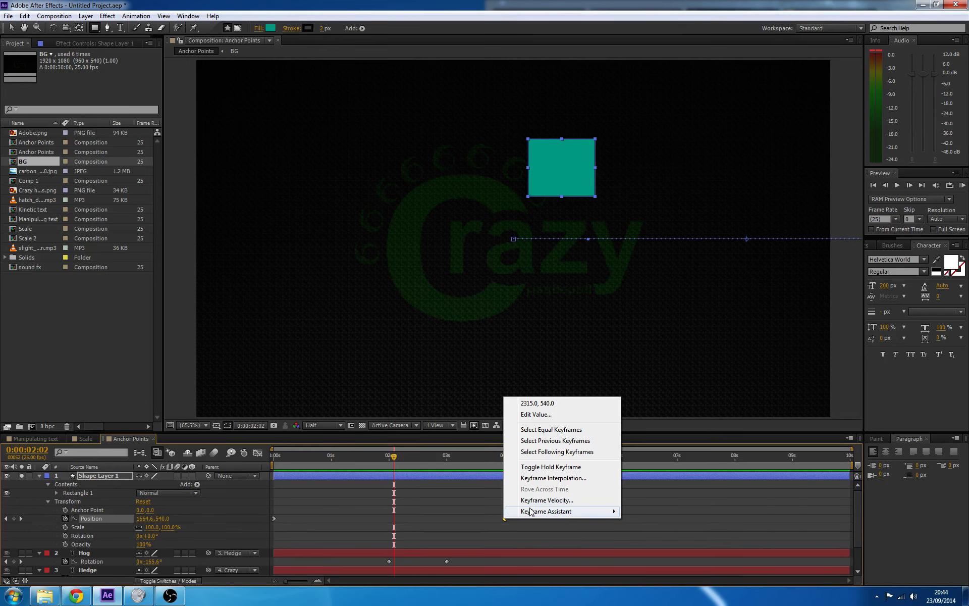
mouse_move(556, 512)
click(657, 449)
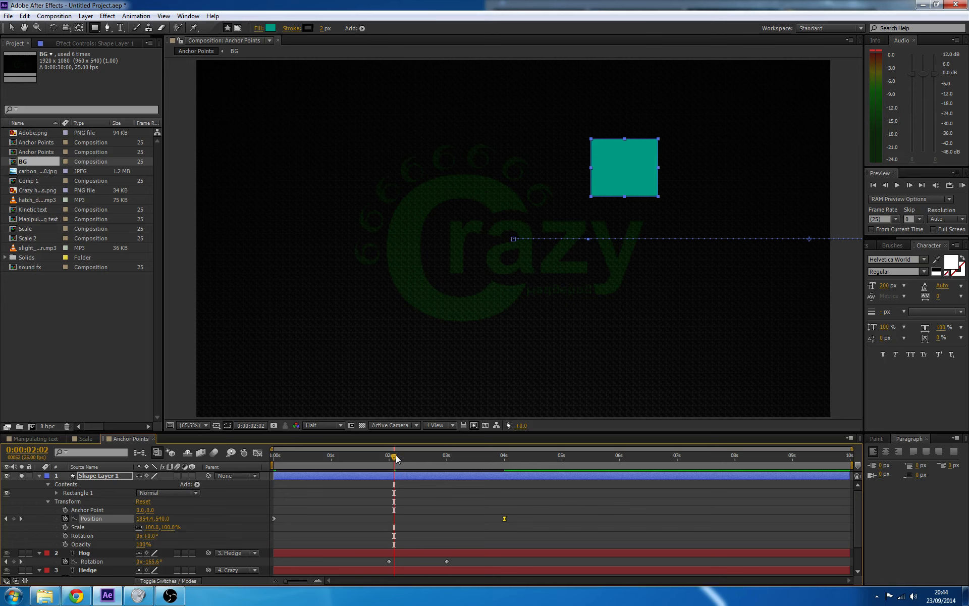
drag(396, 455, 473, 458)
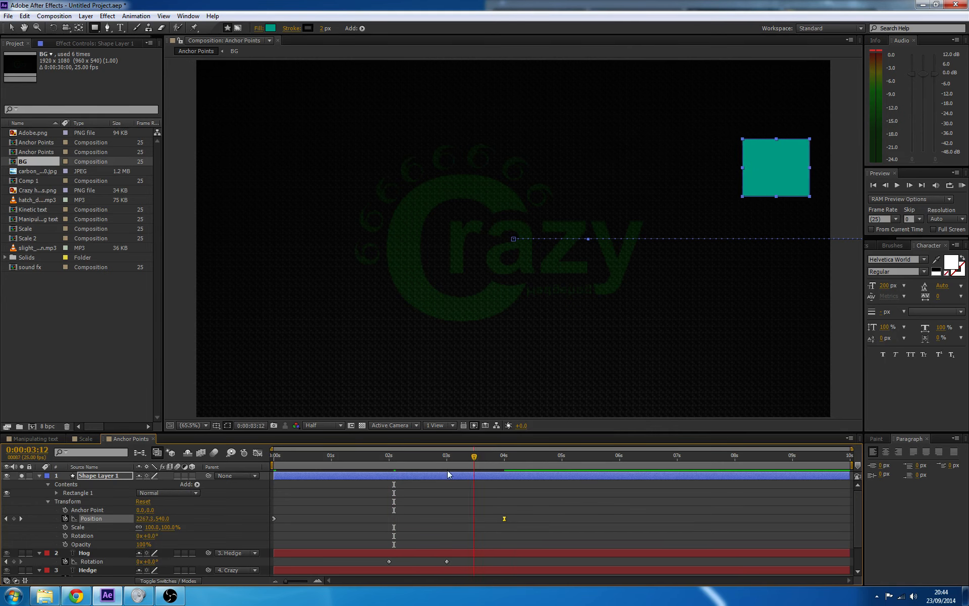
key(KP_0)
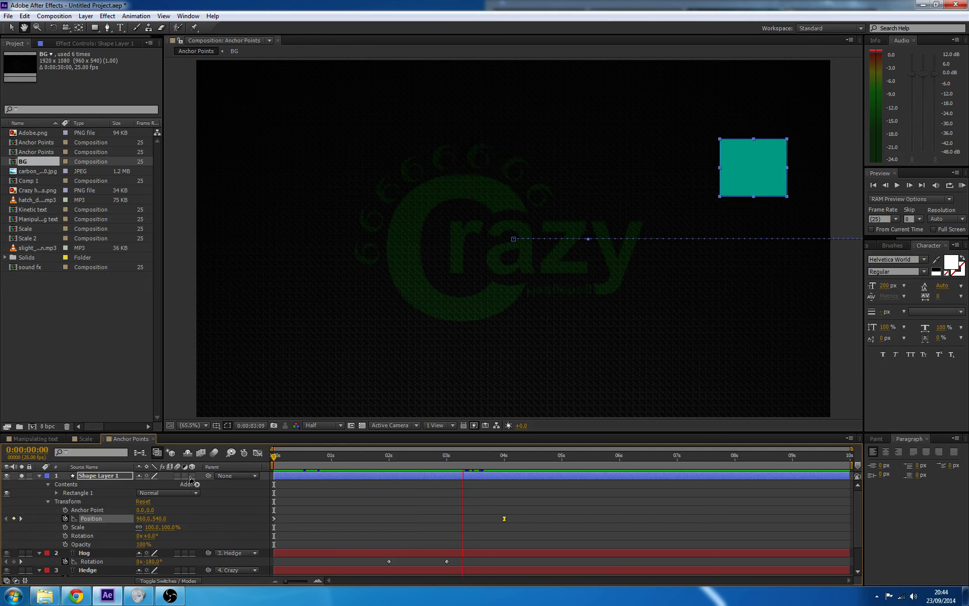
click(531, 470)
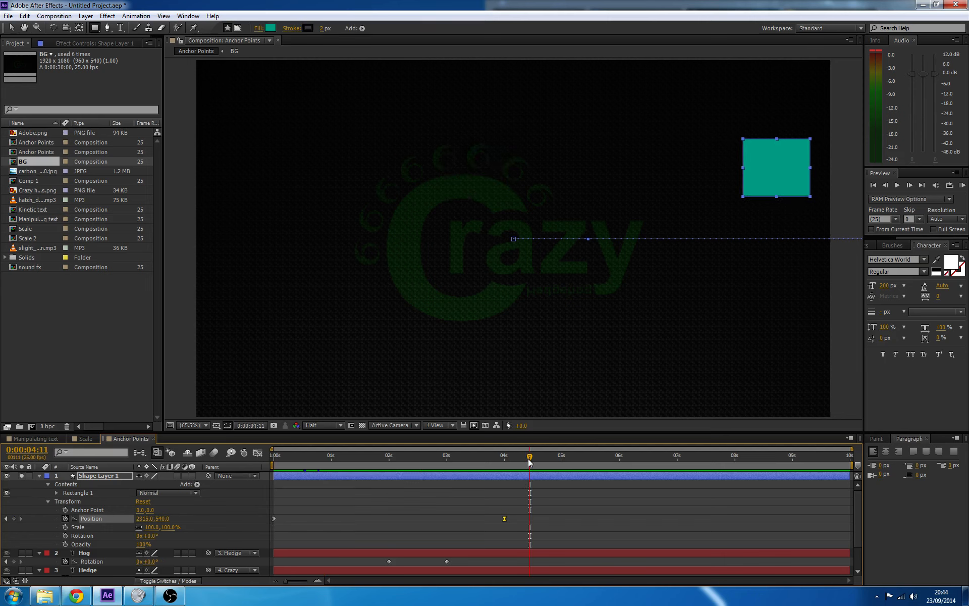
key(KP_0)
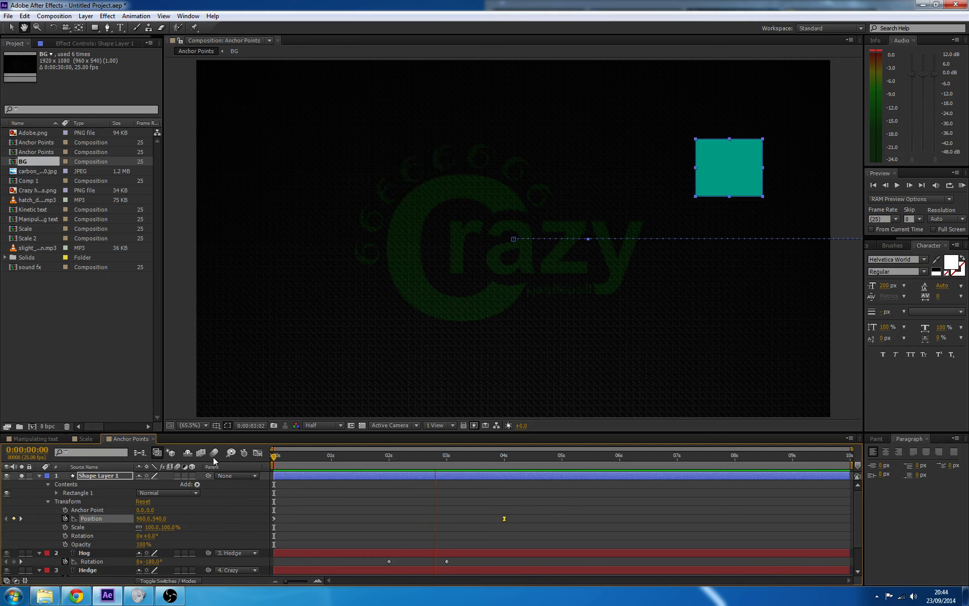
click(445, 475)
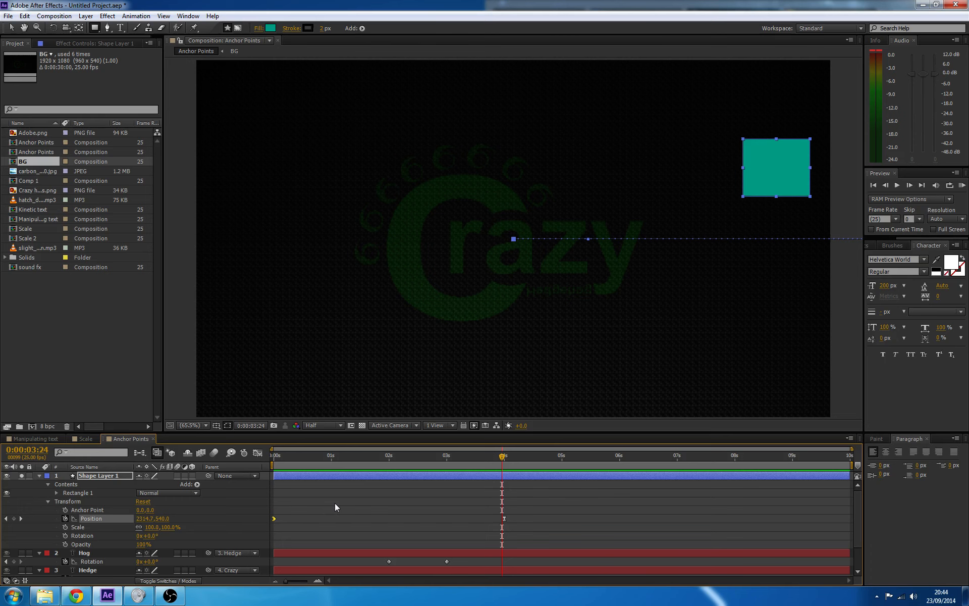
right_click(276, 517)
click(293, 517)
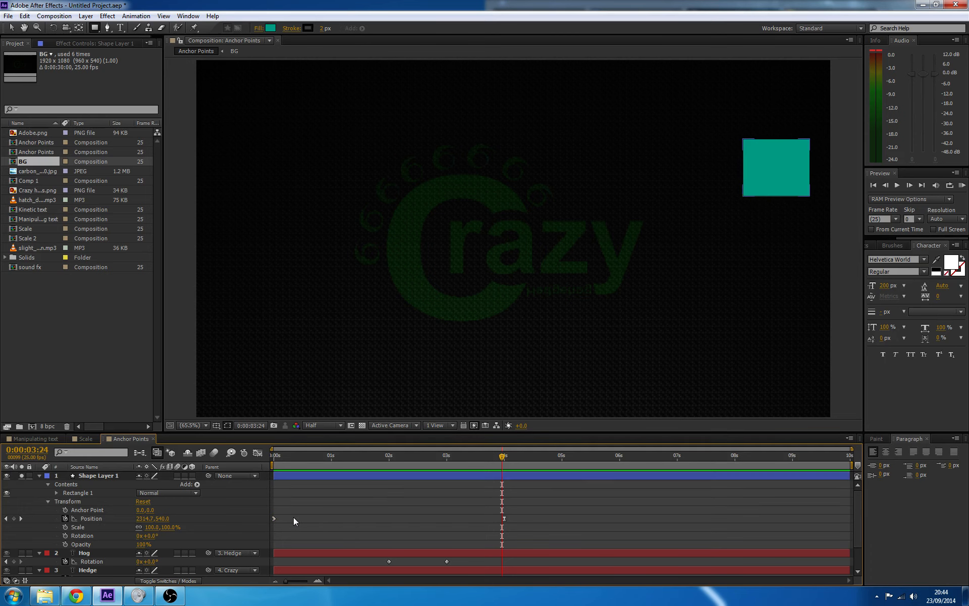
right_click(275, 518)
mouse_move(343, 512)
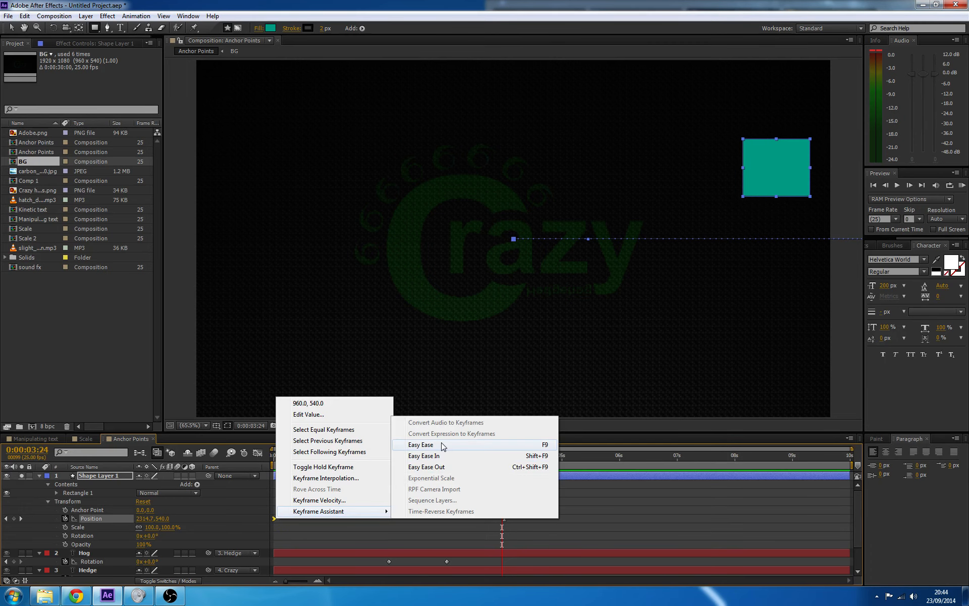
click(542, 444)
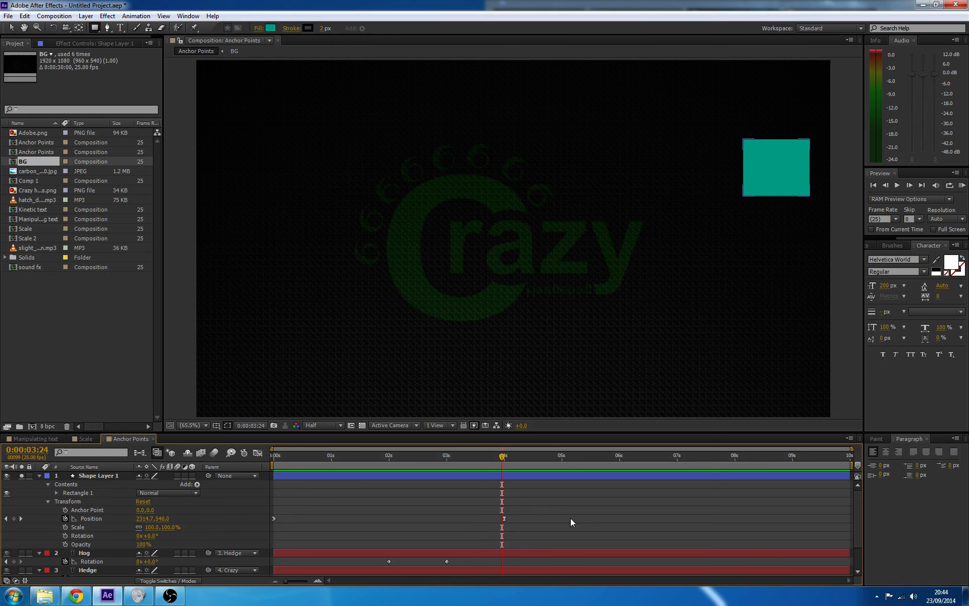
Return to the first frame and delete the shape layer holding the moving rectangle.
click(503, 519)
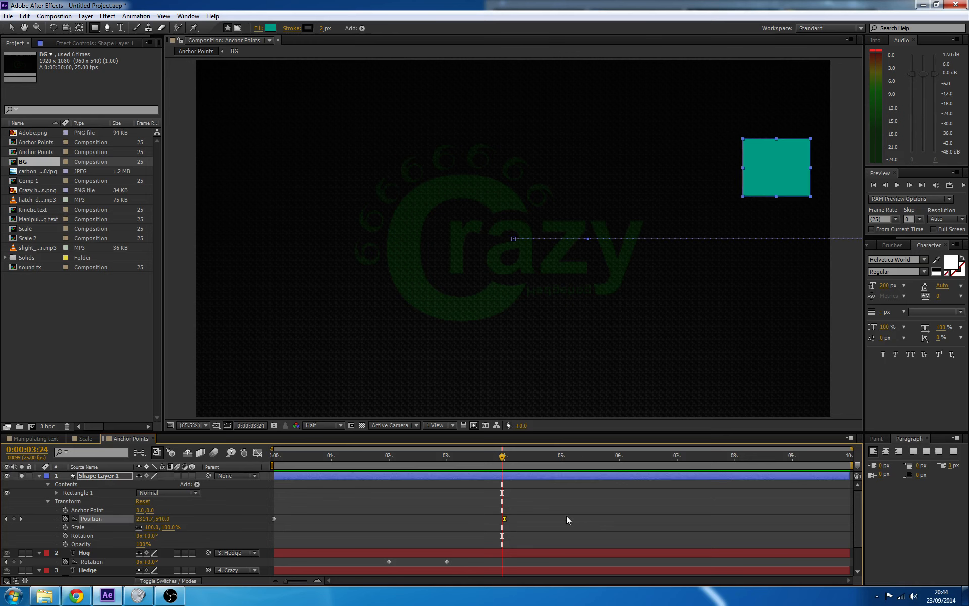
click(118, 477)
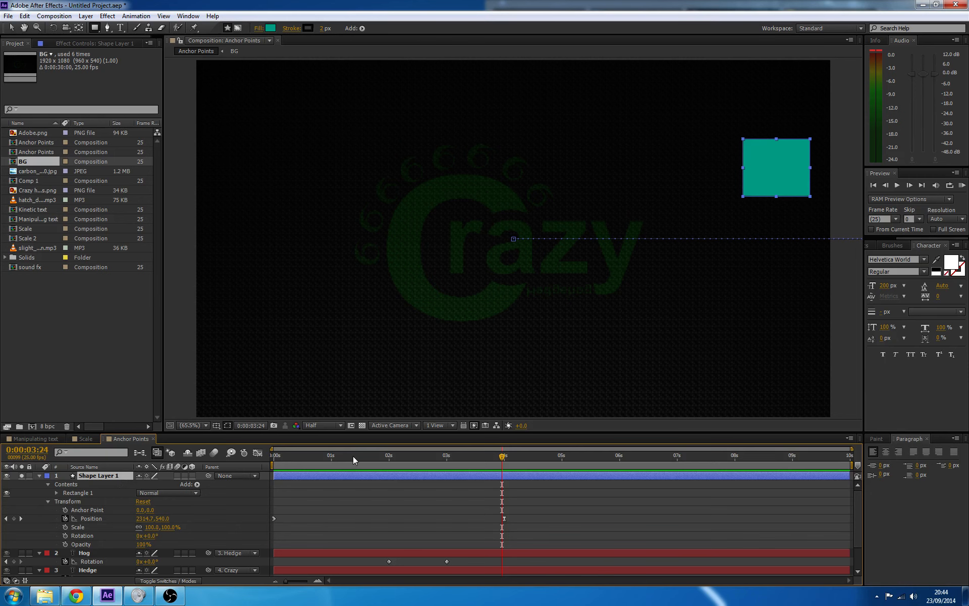
drag(353, 456, 273, 465)
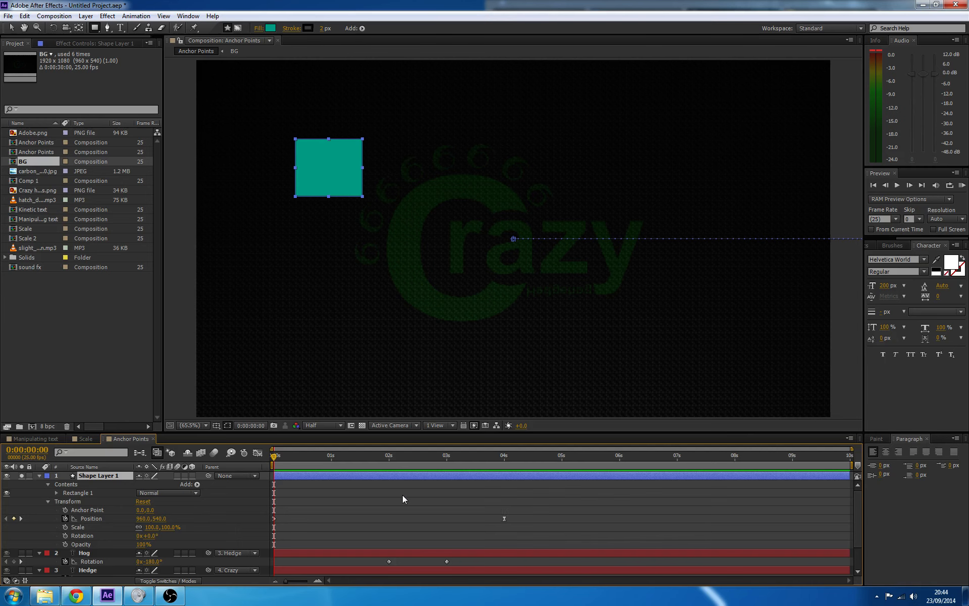
key(Delete)
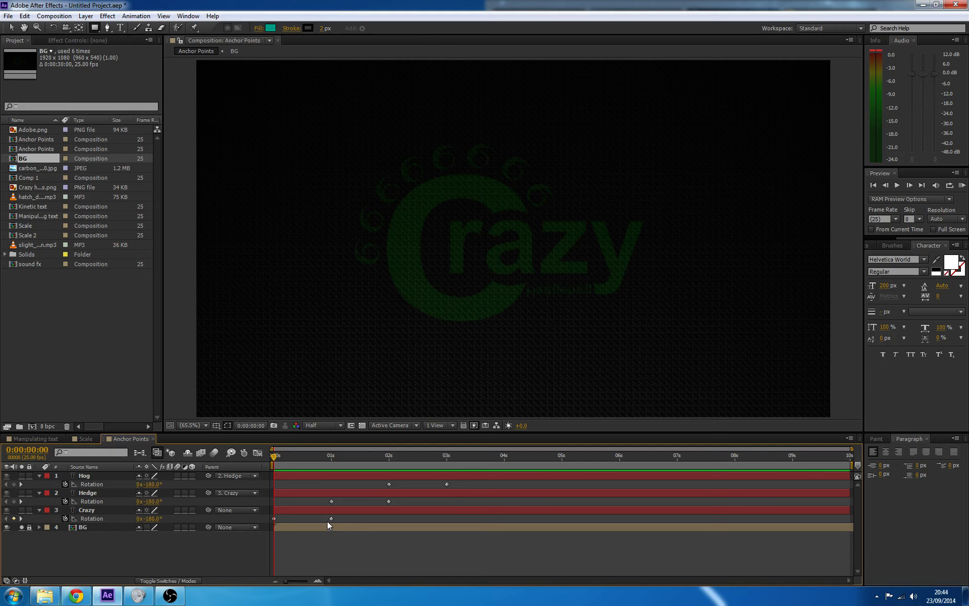
Apply Easy Ease to the Crazy layer's first Rotation keyframe.
click(274, 518)
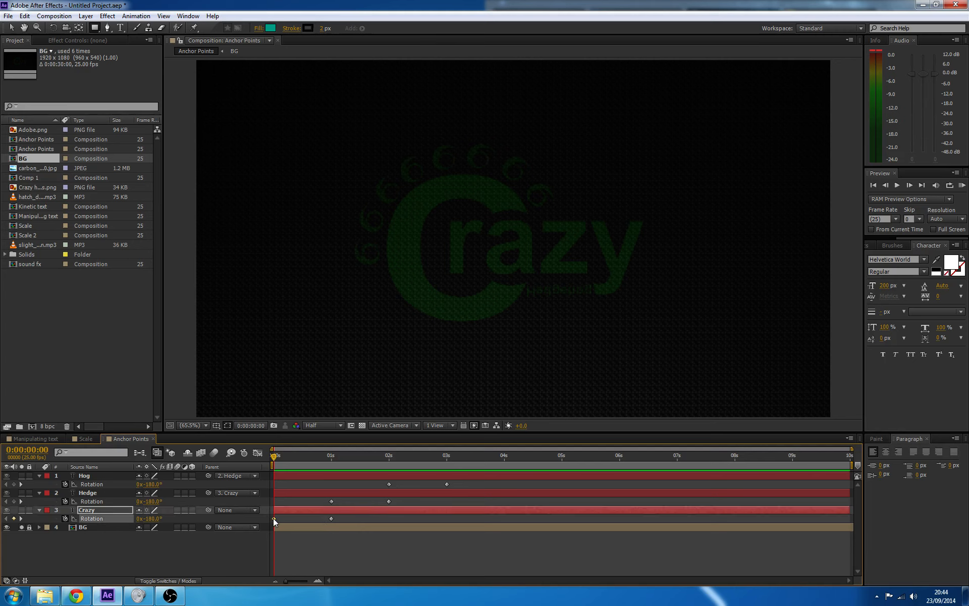
right_click(274, 518)
mouse_move(333, 511)
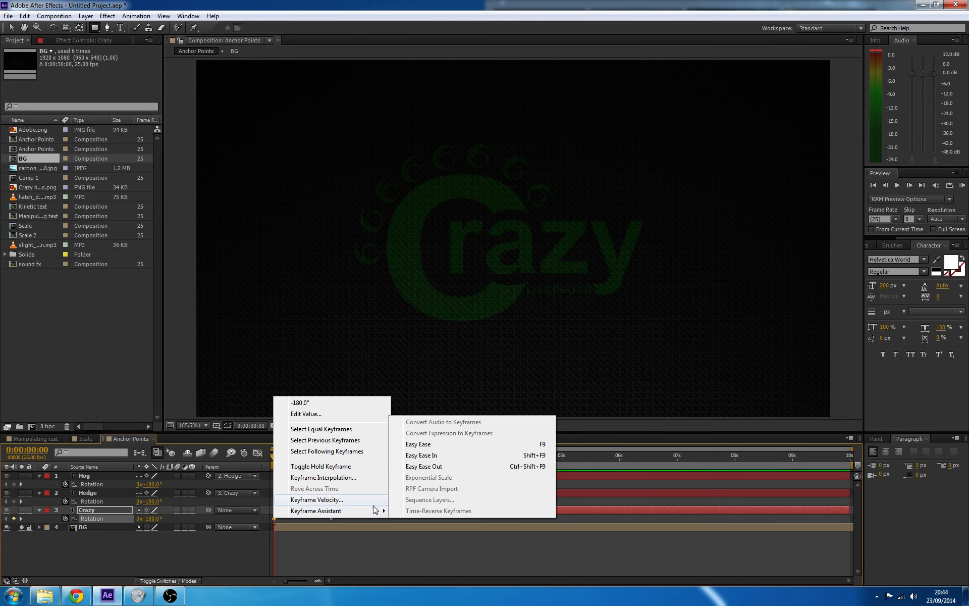
click(441, 445)
Apply Easy Ease to Hedge's Rotation keyframe at 1 second and Hog's Rotation keyframe at 2 seconds.
click(331, 501)
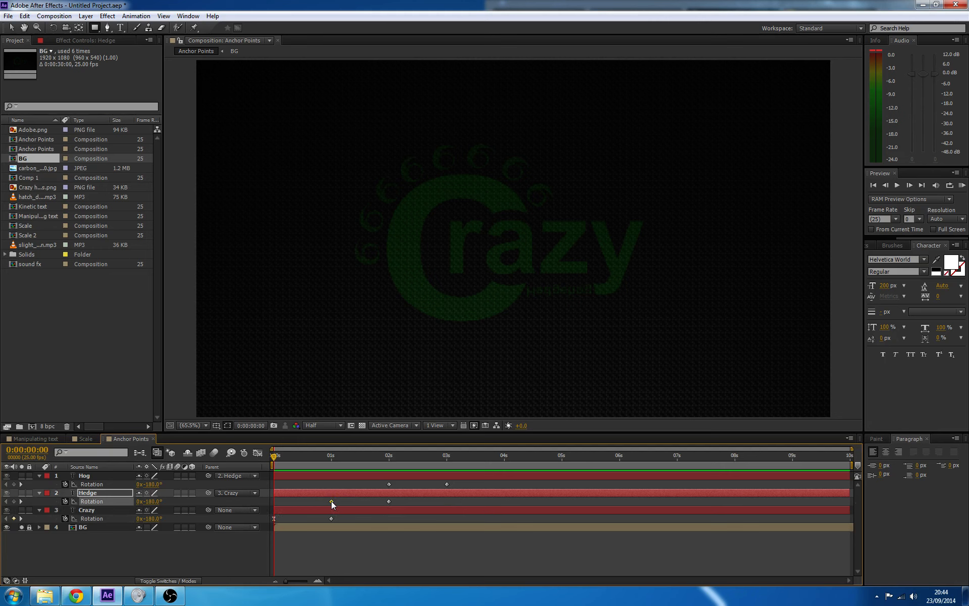
shift+click(389, 485)
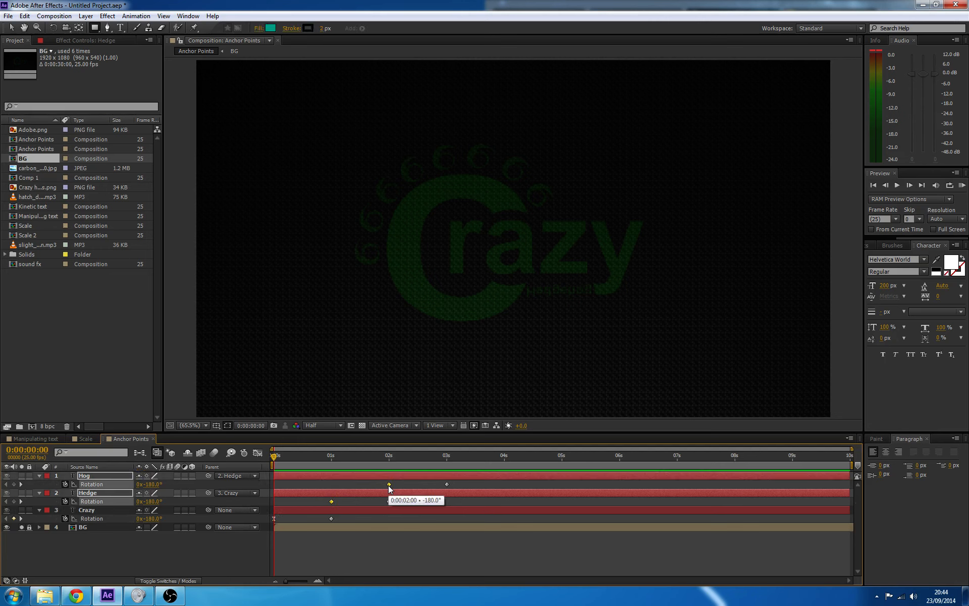
right_click(388, 484)
mouse_move(423, 478)
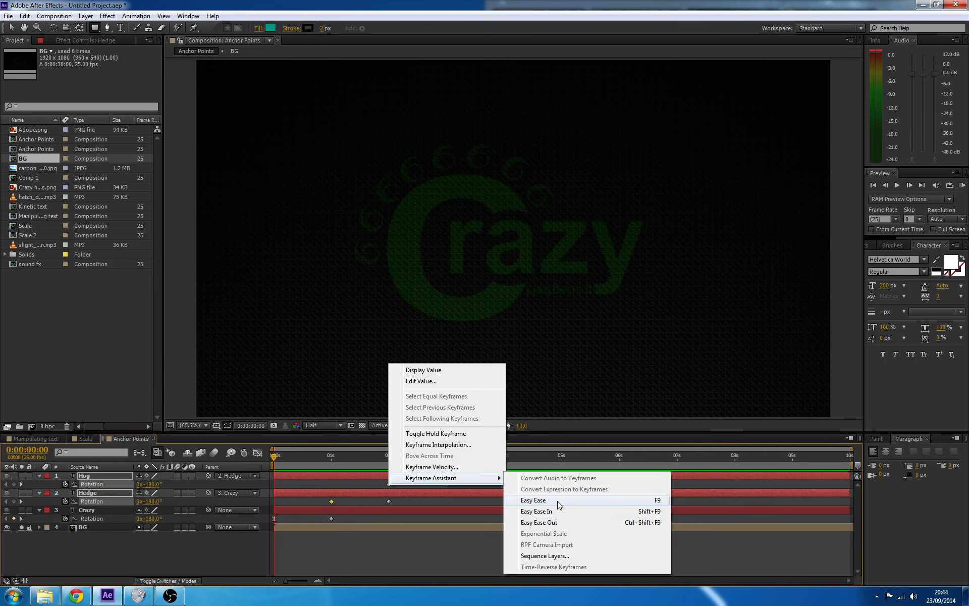
click(558, 499)
Turn off solo for the BG layer and preview the text animation from the start.
key(space)
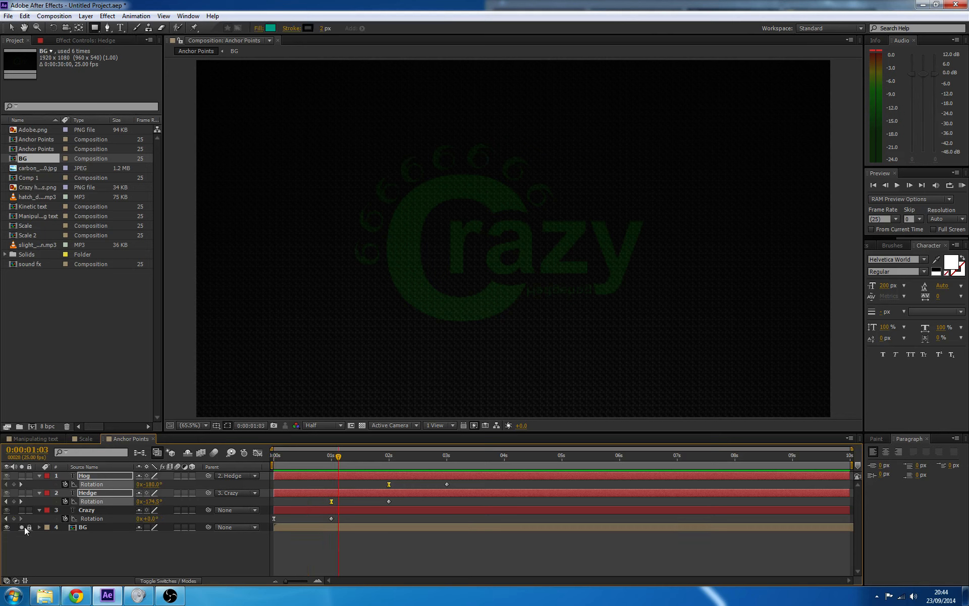
click(22, 528)
key(Home)
key(space)
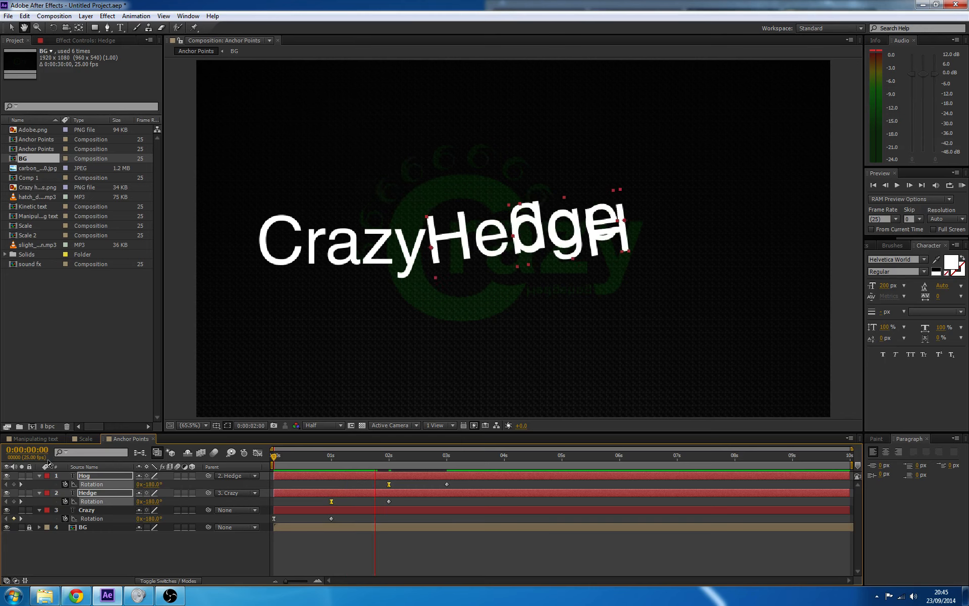
key(q)
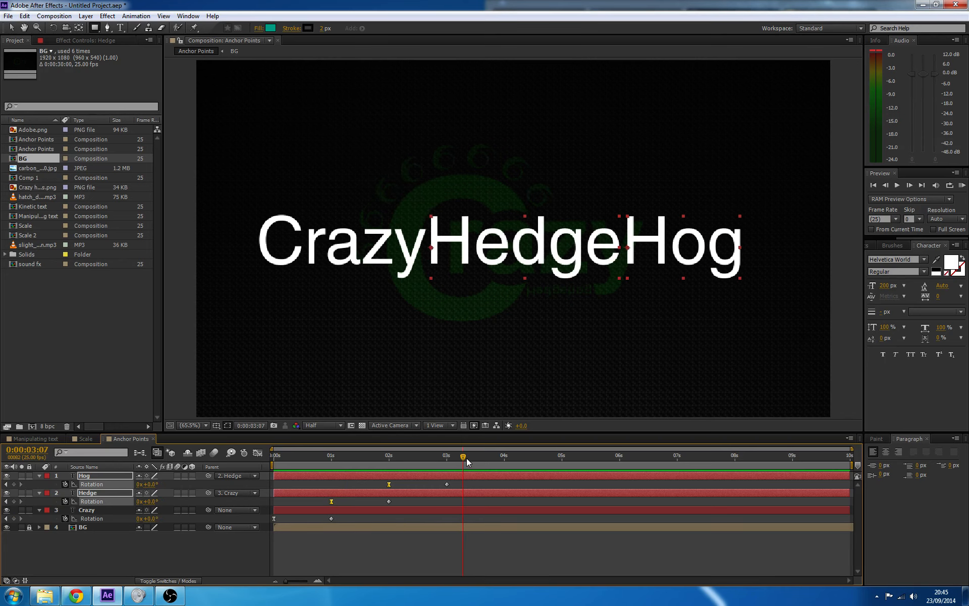
Replay the eased text unfolding from the first frame to examine how each word rotates, and return to the start.
drag(467, 458, 83, 464)
key(space)
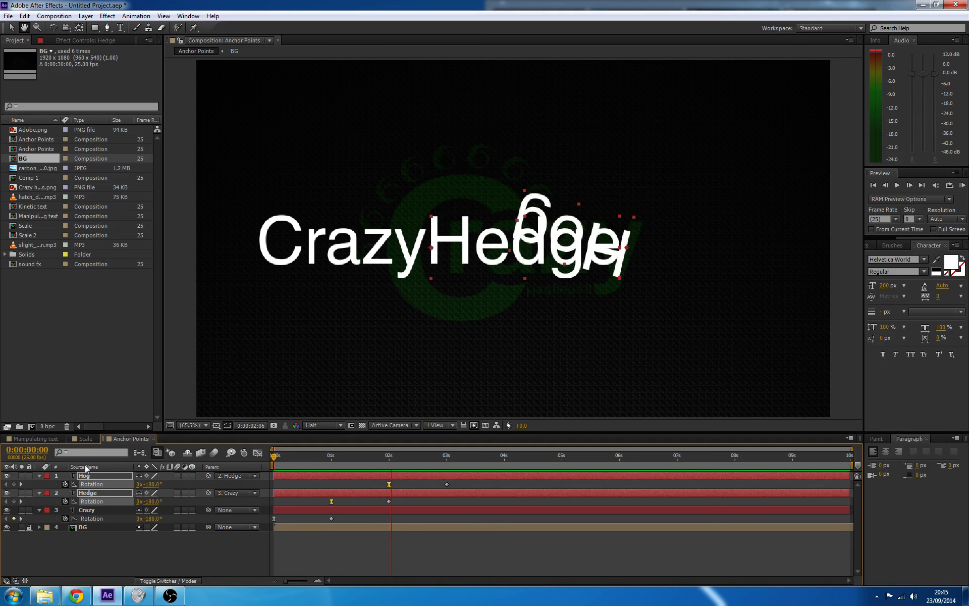
key(space)
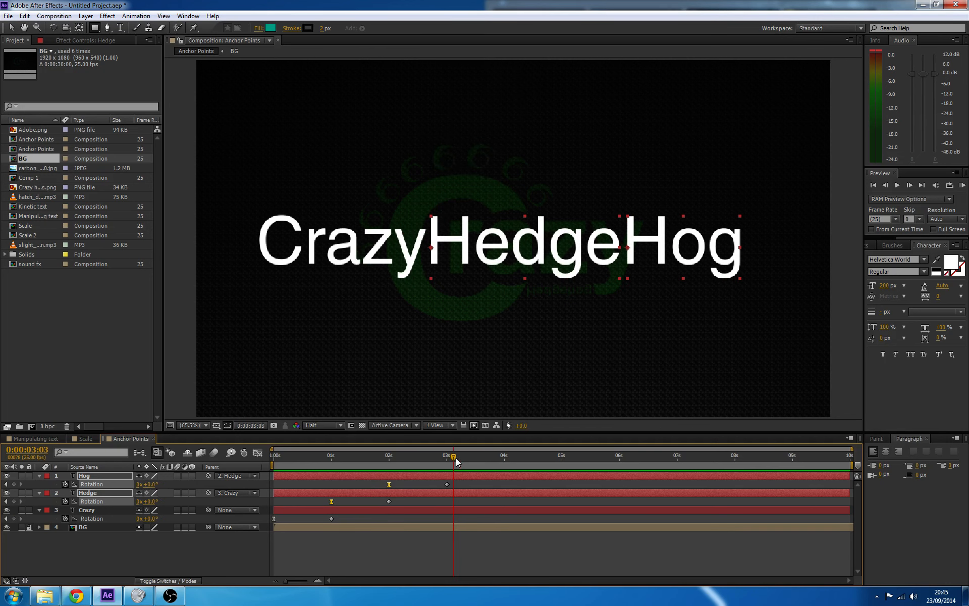
drag(457, 462, 247, 483)
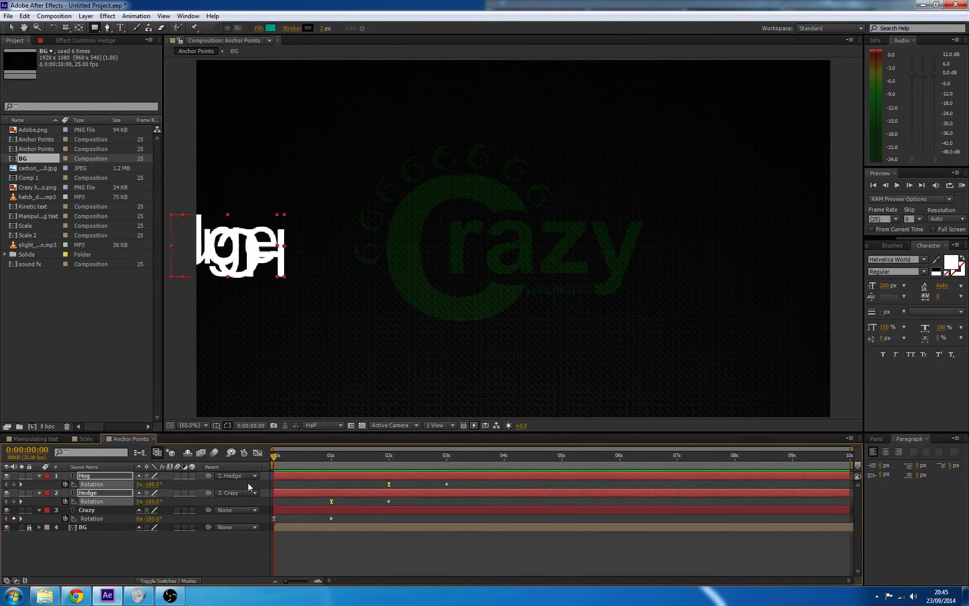
key(space)
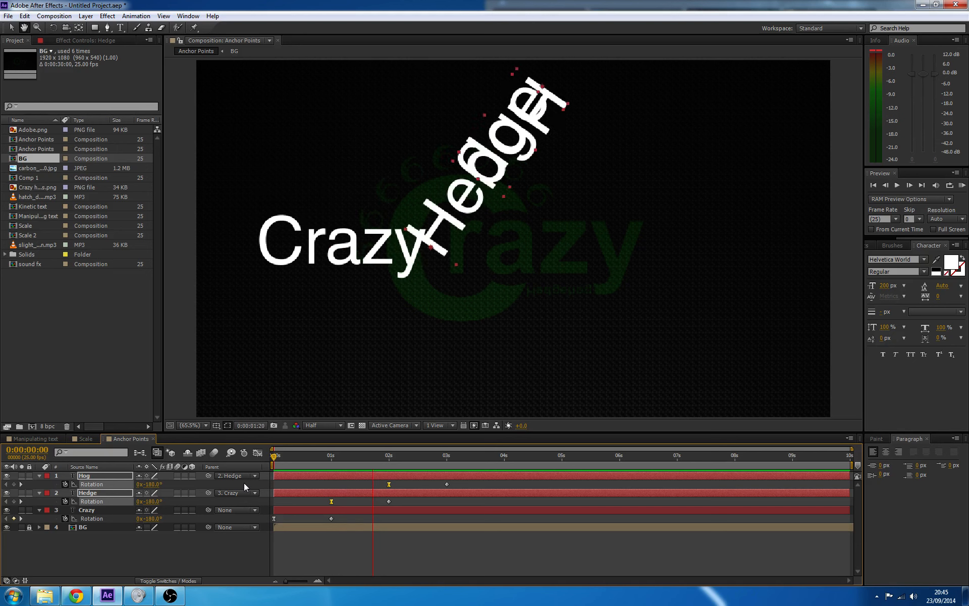
key(space)
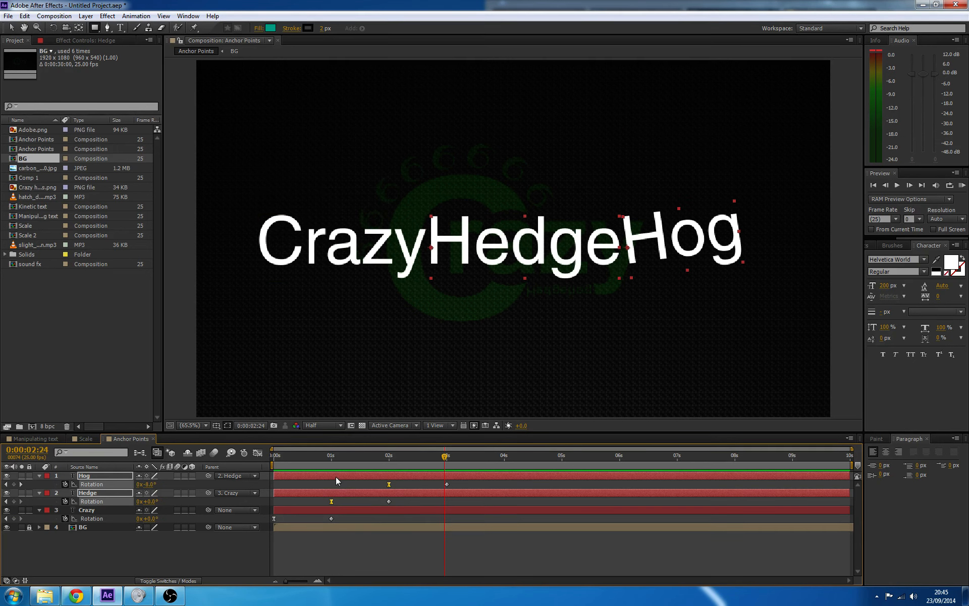
key(Home)
Open the Manipulating text composition and show the Hedge layer's Rotation curve in the Graph Editor.
click(21, 438)
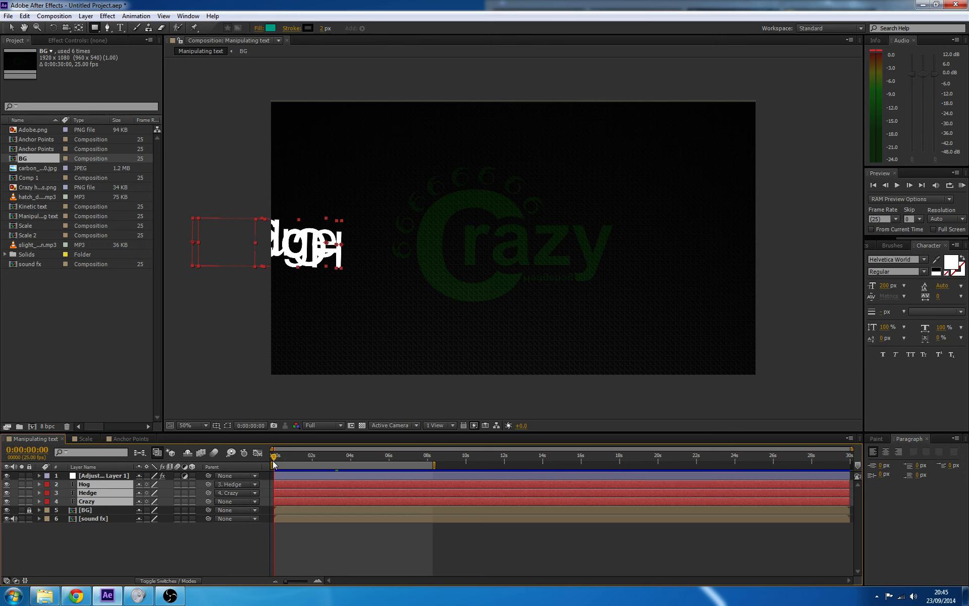
click(199, 581)
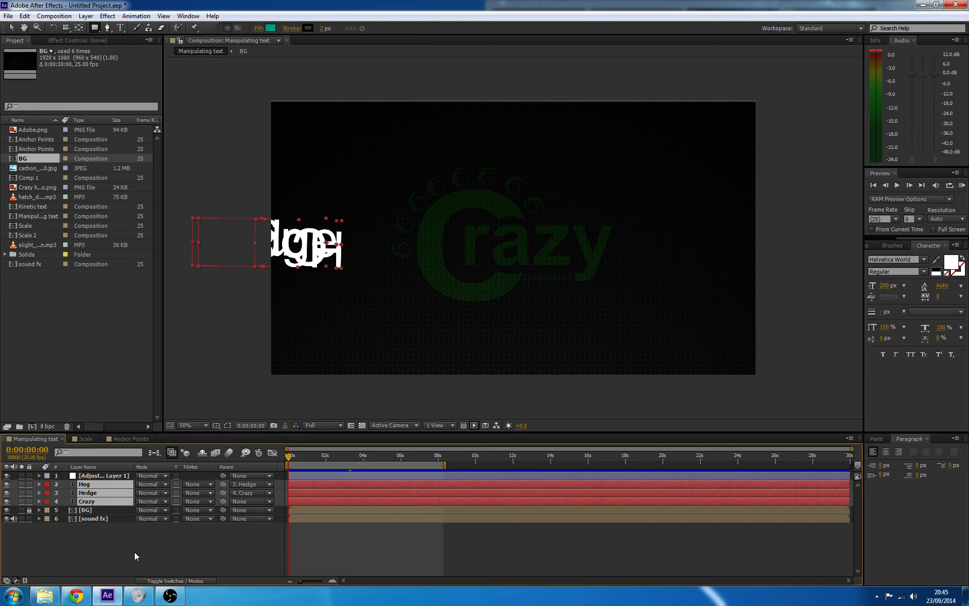
click(88, 492)
click(272, 453)
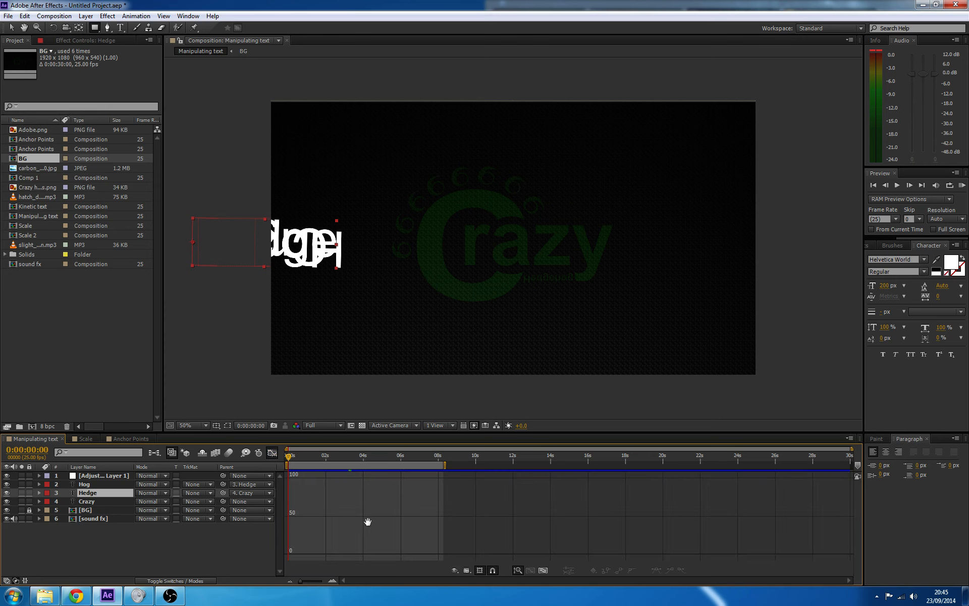
mouse_move(286, 460)
mouse_down()
mouse_move(379, 470)
mouse_move(292, 474)
mouse_up()
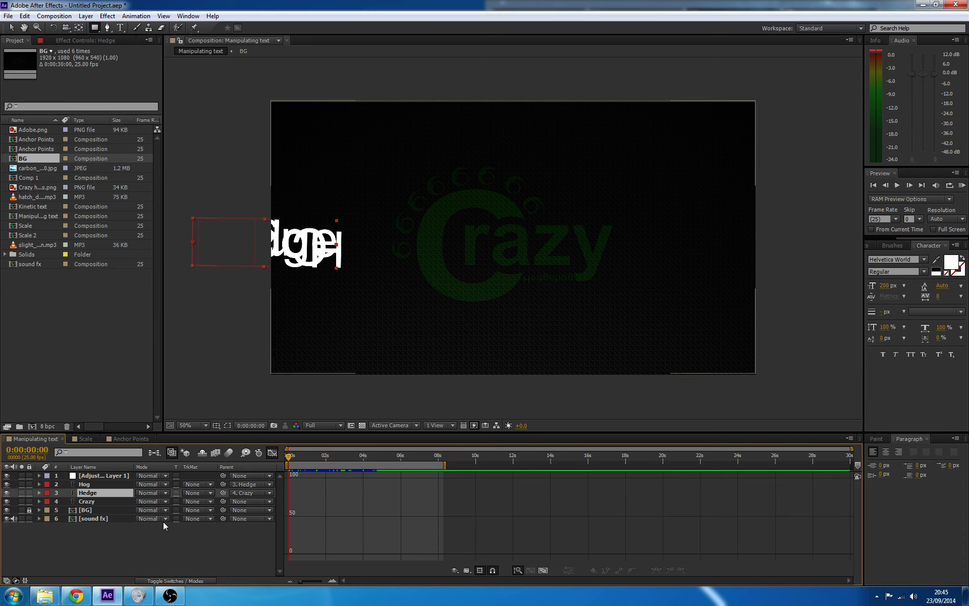
key(r)
click(105, 500)
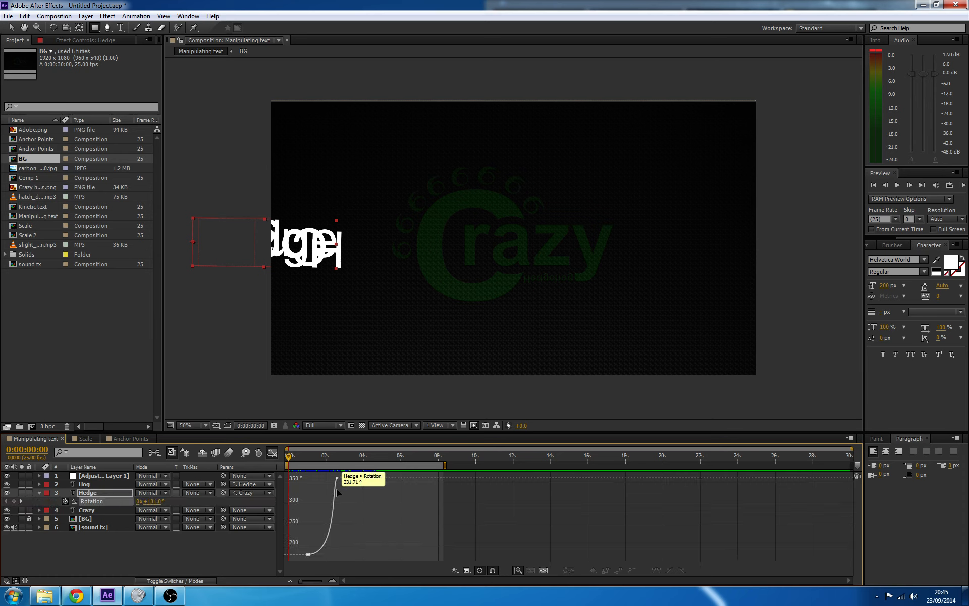
Show the Crazy layer's Rotation curve in the Graph Editor, copy both of its keyframes, and collapse the layer's properties.
drag(288, 460, 253, 465)
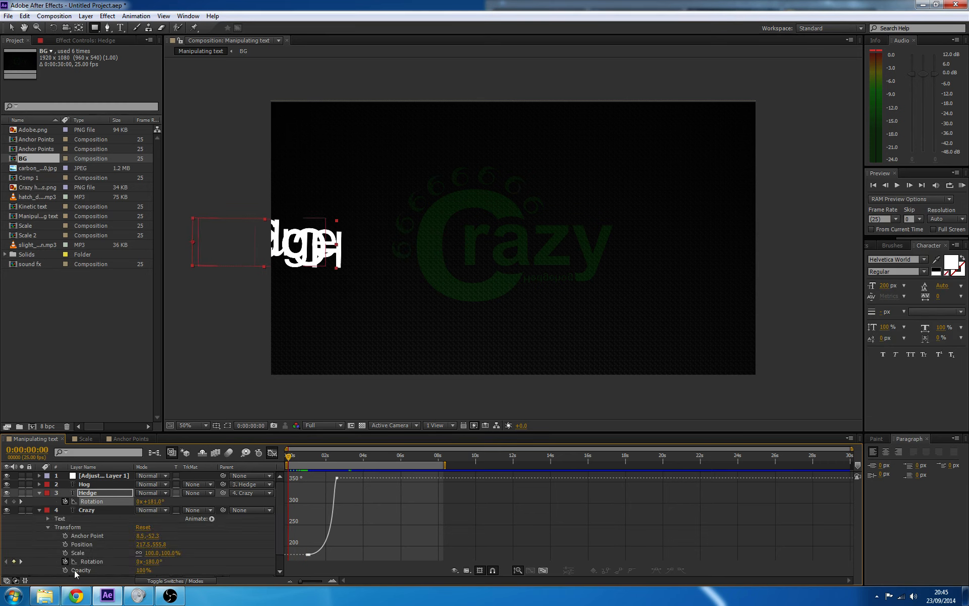
click(89, 561)
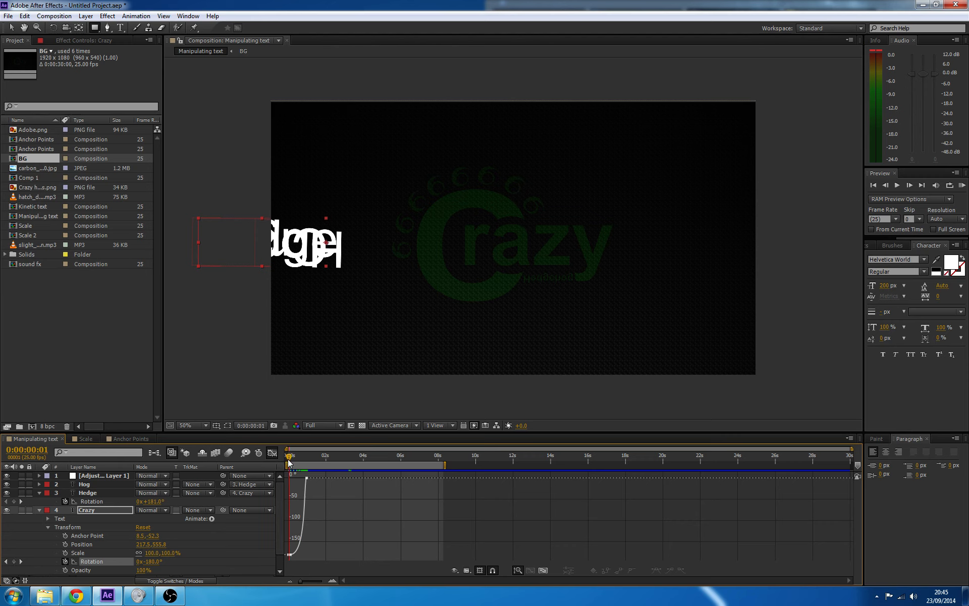
drag(291, 461, 305, 478)
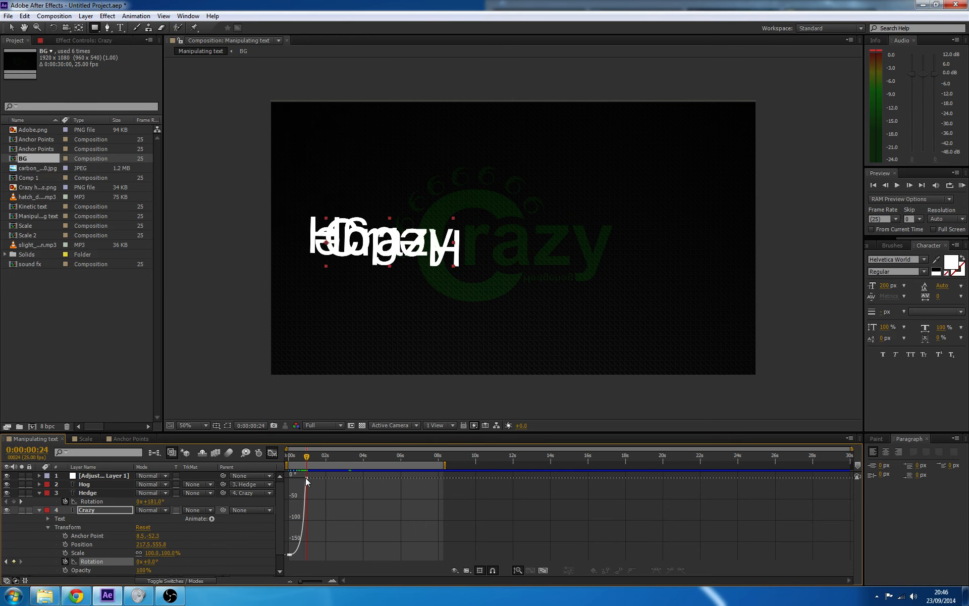
drag(320, 559, 288, 471)
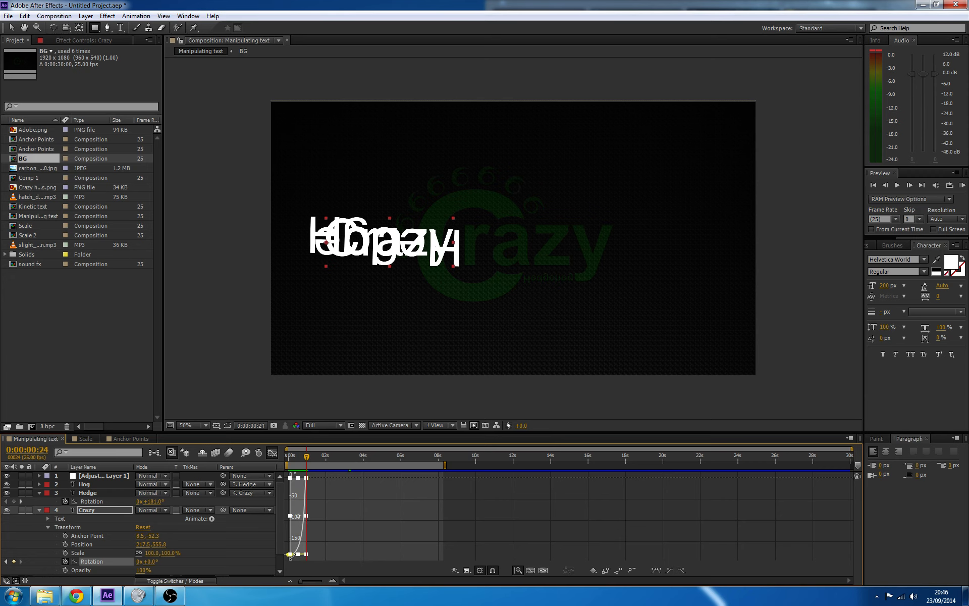
click(40, 511)
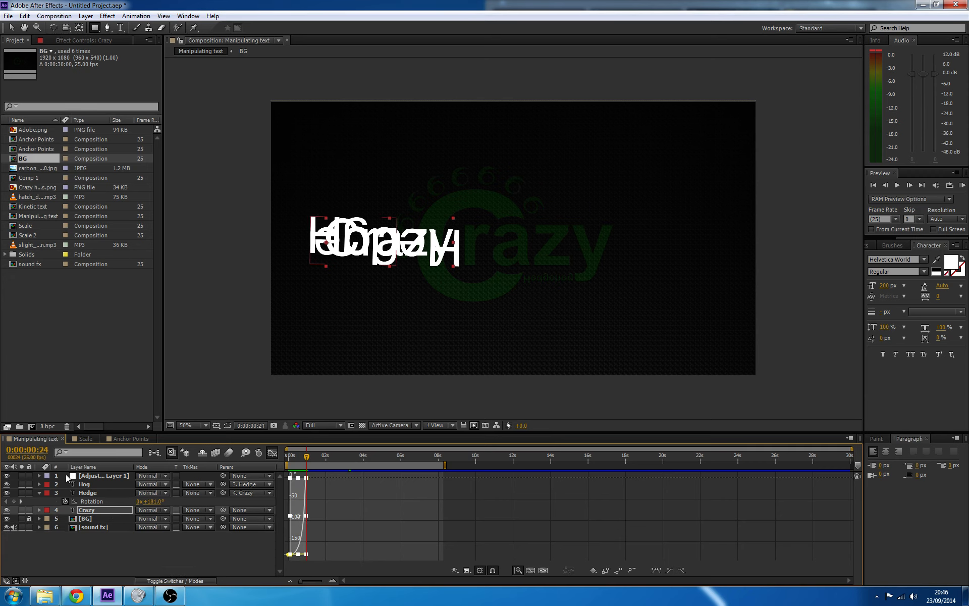
Return to the Anchor Points composition, preview the text animation, and go back to the first frame.
click(87, 438)
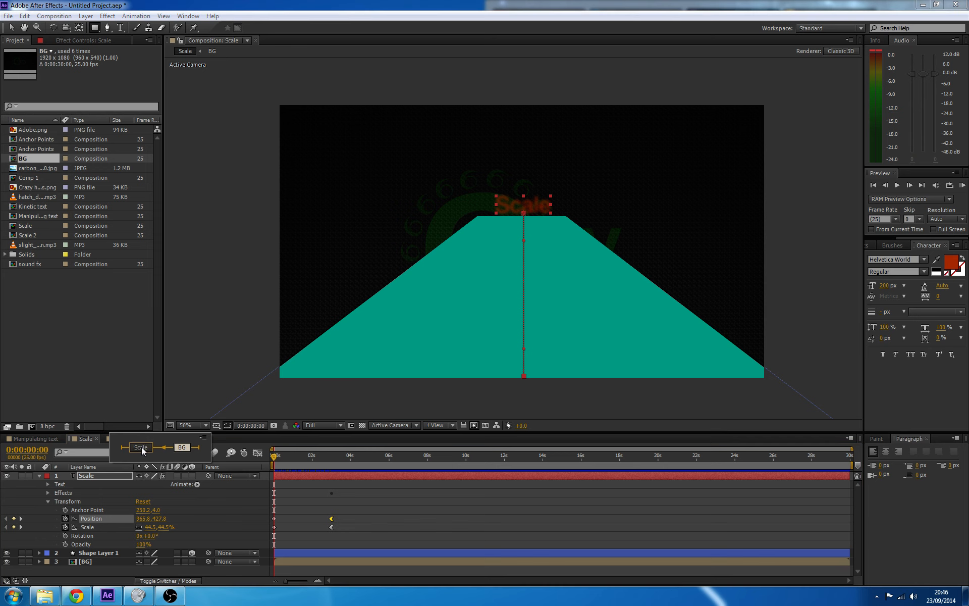
key(Tab)
click(131, 439)
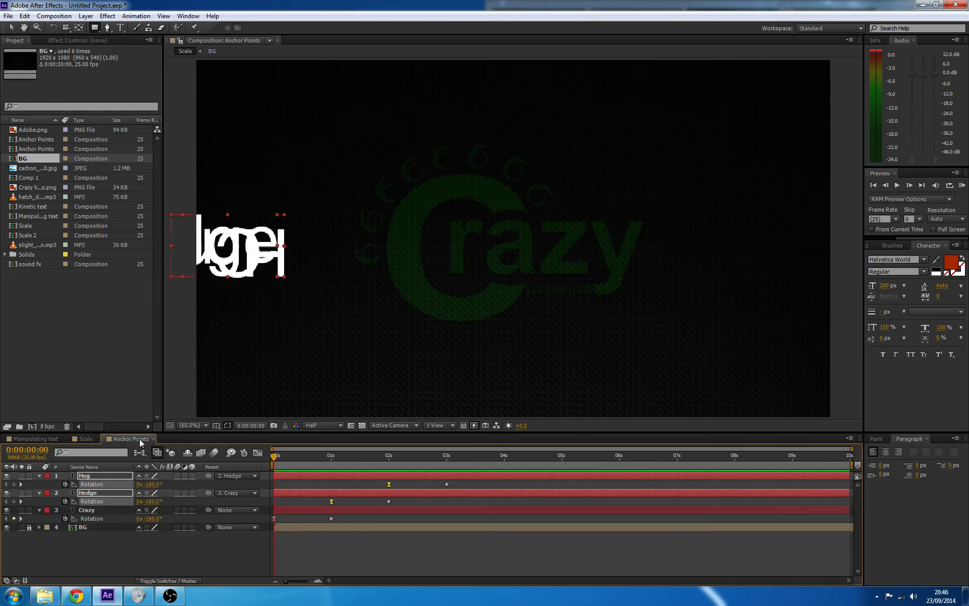
key(space)
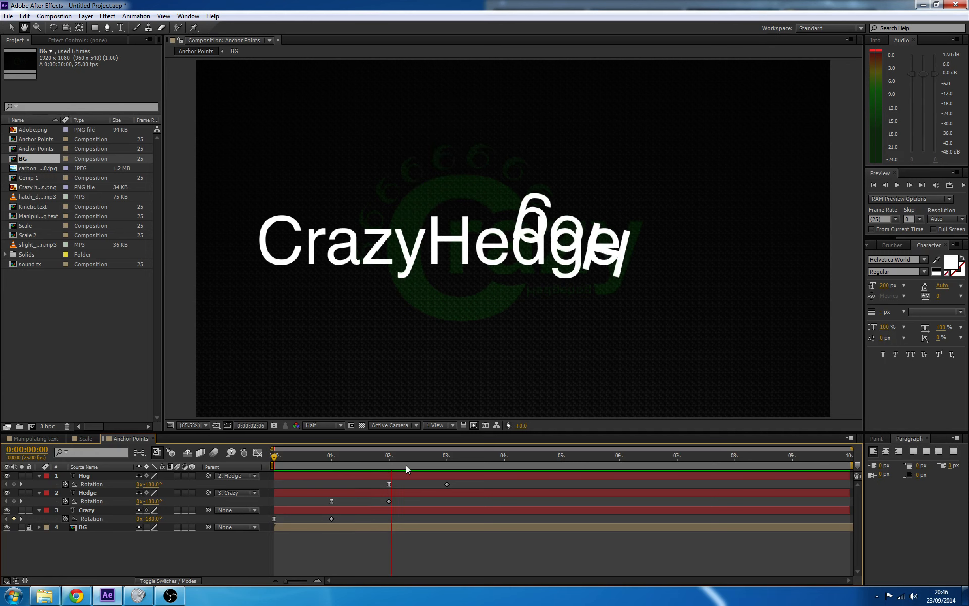
drag(419, 466, 273, 460)
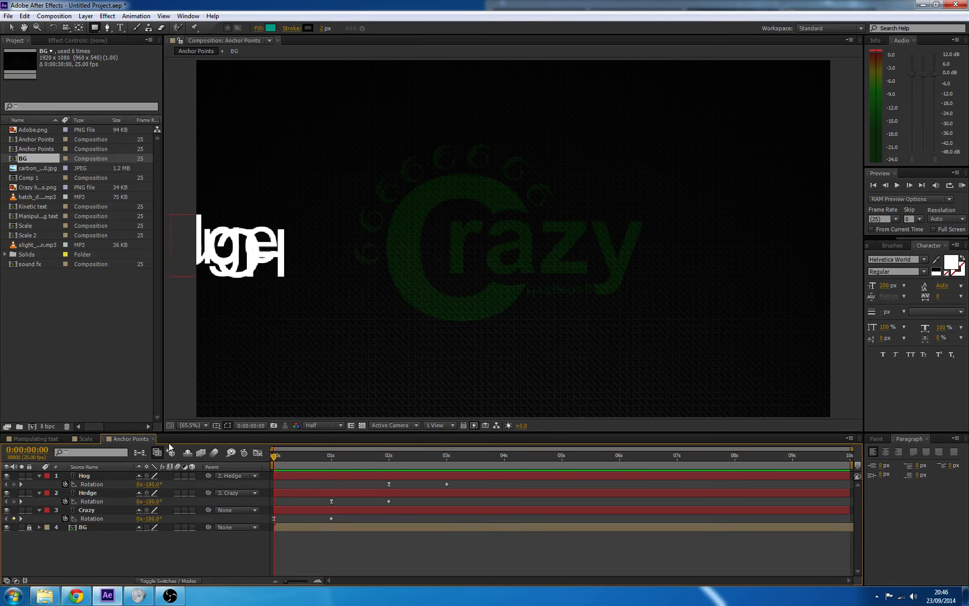
Paste the copied Rotation keyframes onto the Hog layer at the first frame and delete its keyframes at 2 and 3 seconds.
click(89, 474)
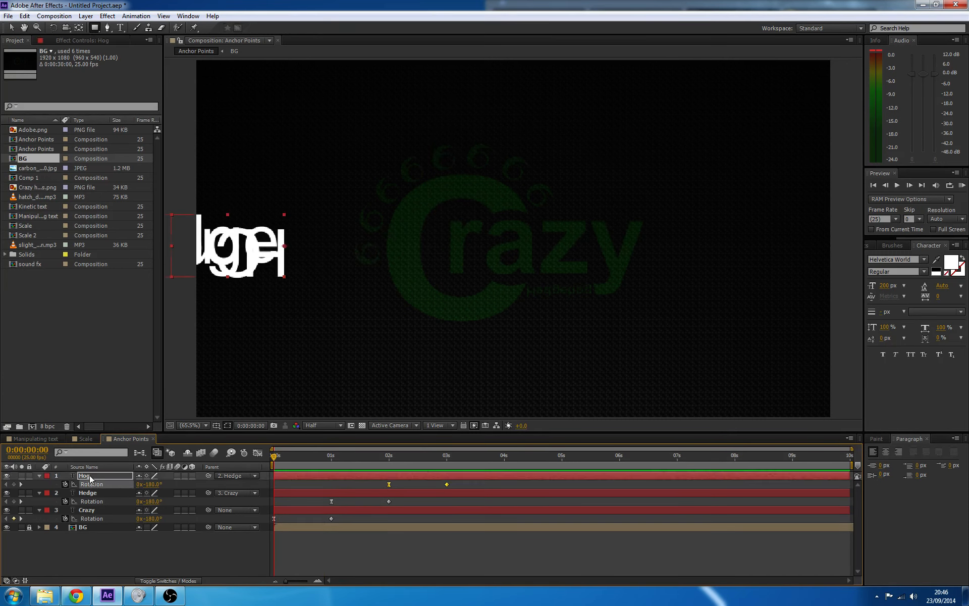
click(258, 453)
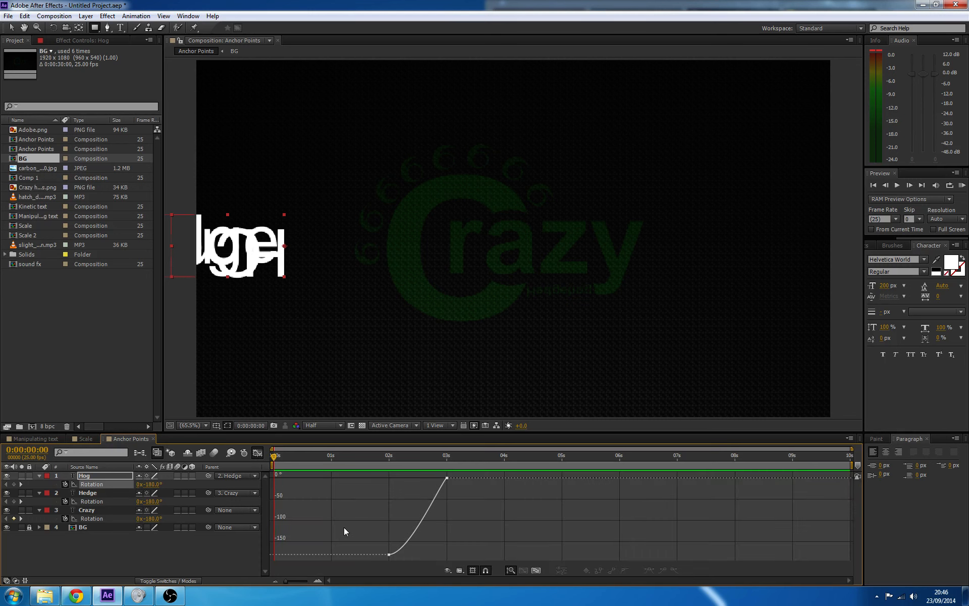
key(ctrl+v)
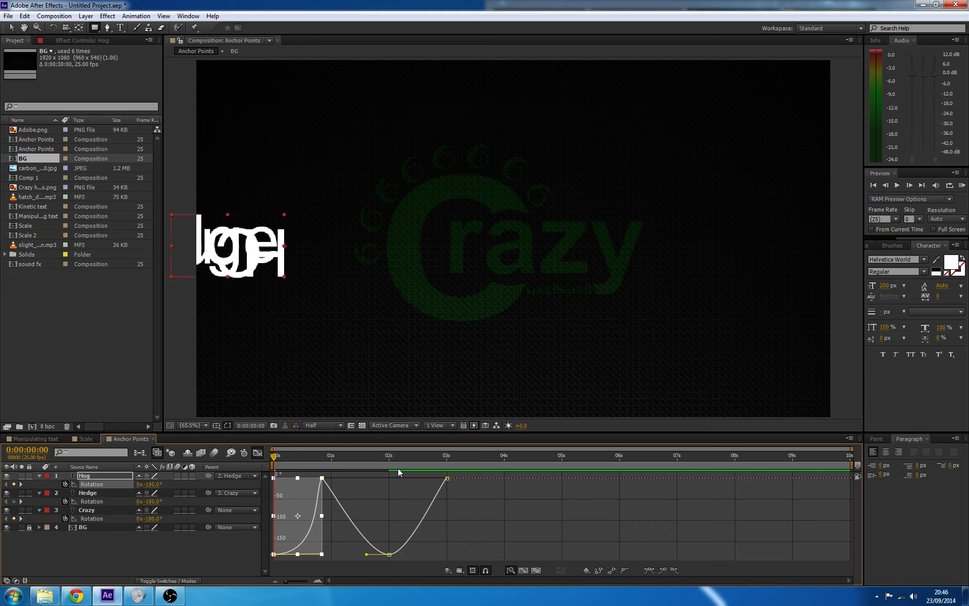
click(428, 519)
key(Delete)
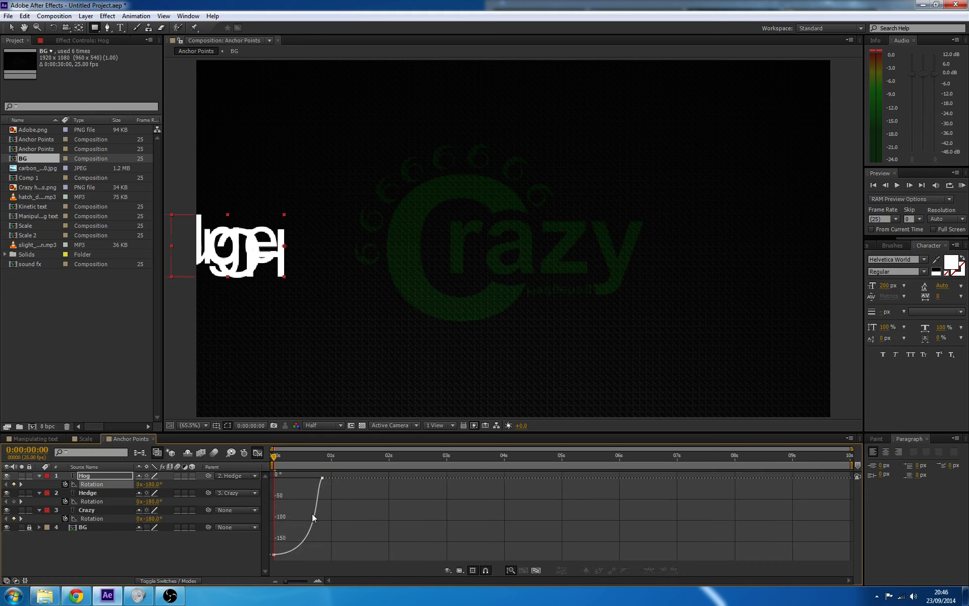
Move the Hog layer's pasted Rotation keyframes so the curve starts at 2 seconds, and scrub the timeline to check the unfolding.
drag(313, 514, 334, 519)
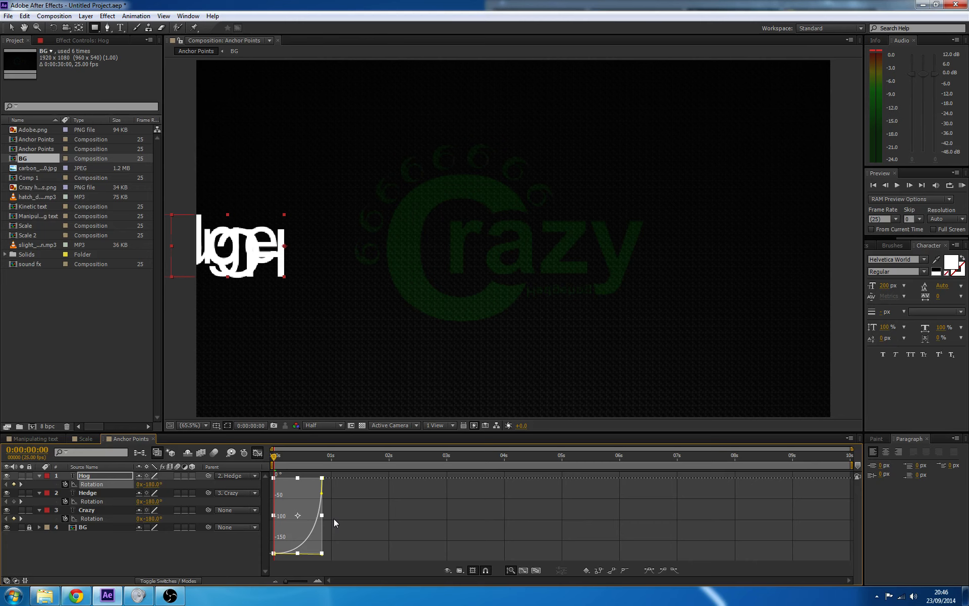
click(335, 519)
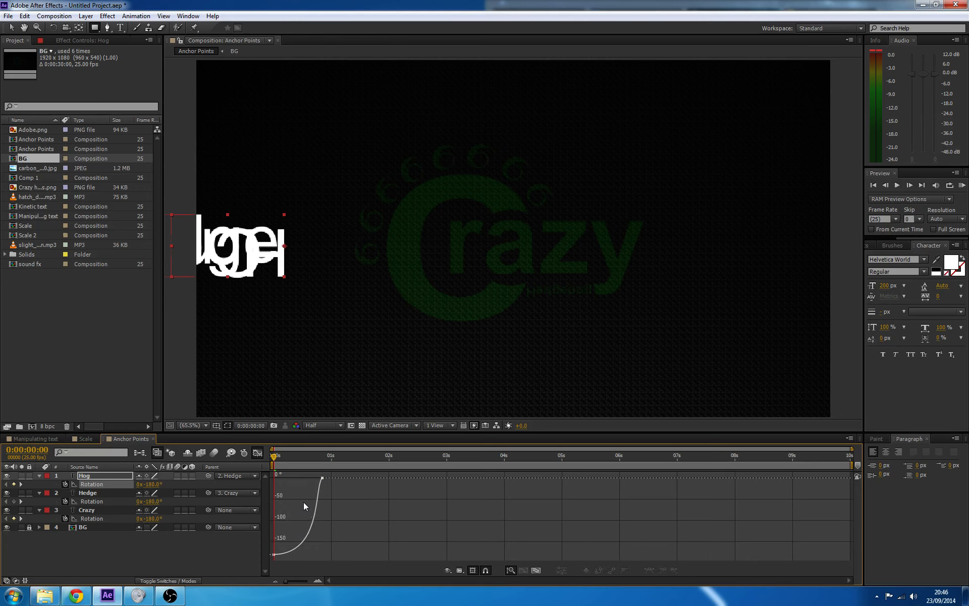
click(317, 504)
drag(297, 496, 413, 496)
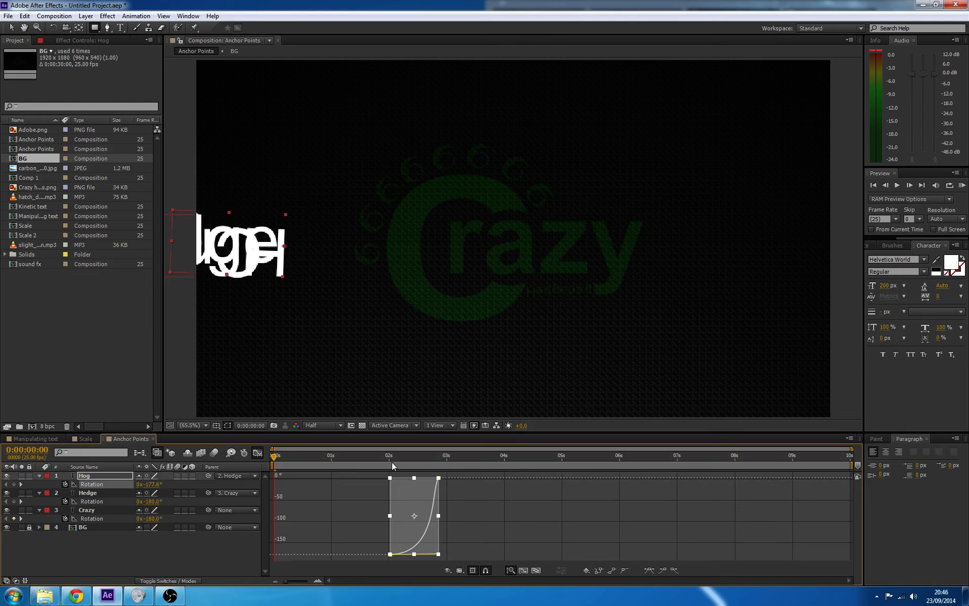
drag(385, 456, 447, 467)
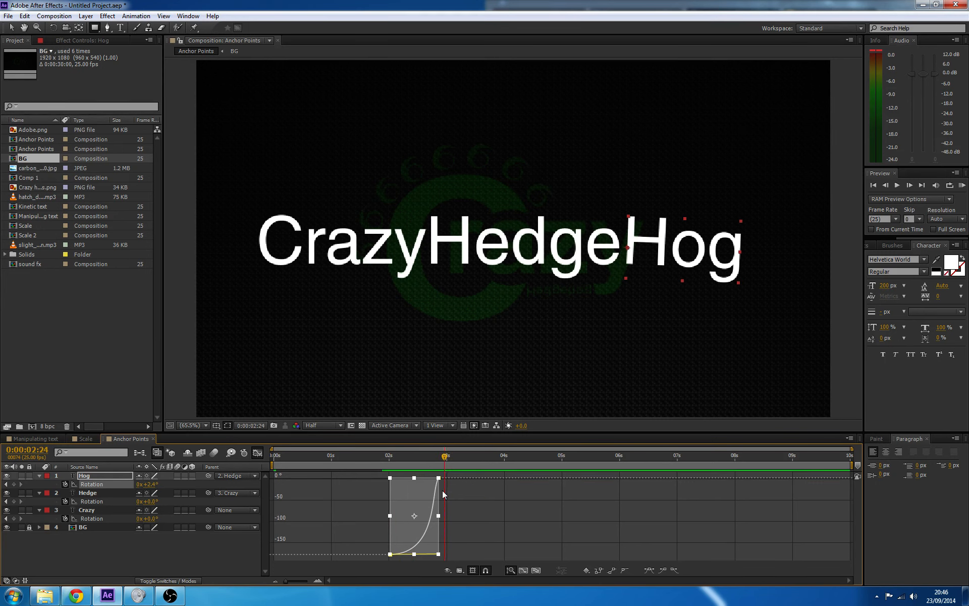
drag(445, 461, 364, 460)
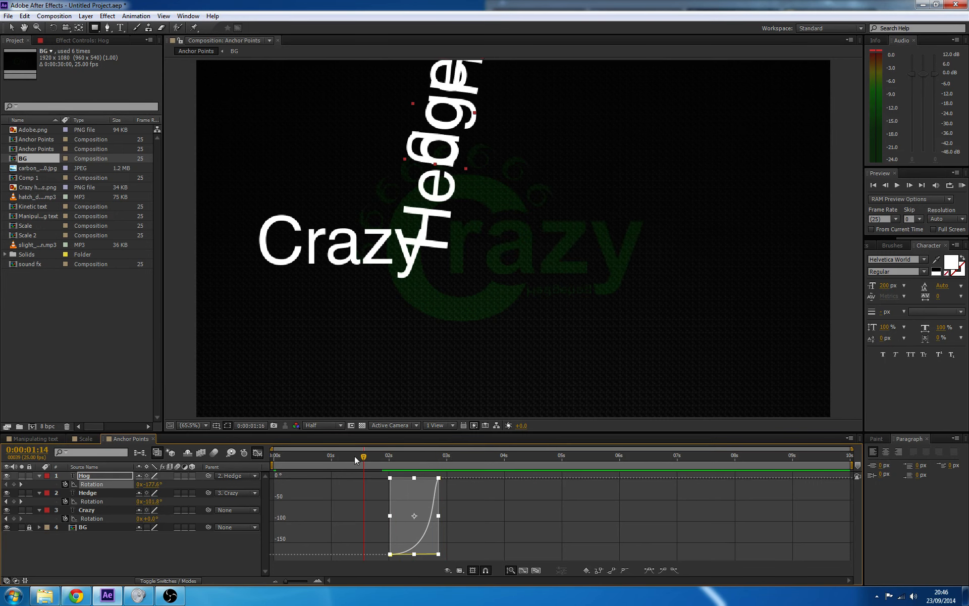
Paste the copied Rotation keyframes onto the Hedge layer, shift them clear of the existing curve, and delete the layer's original Rotation keyframes.
click(108, 502)
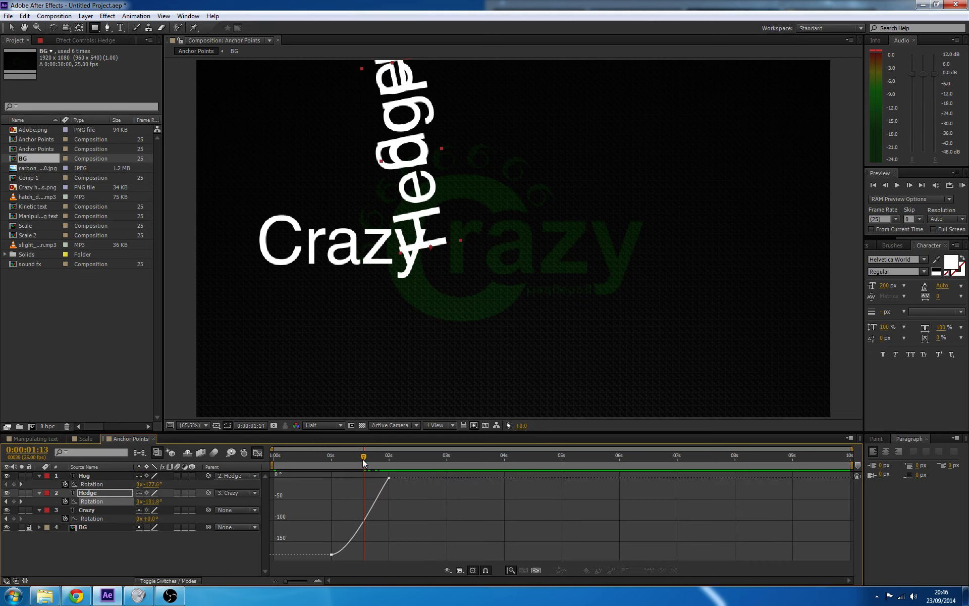
drag(363, 459, 324, 459)
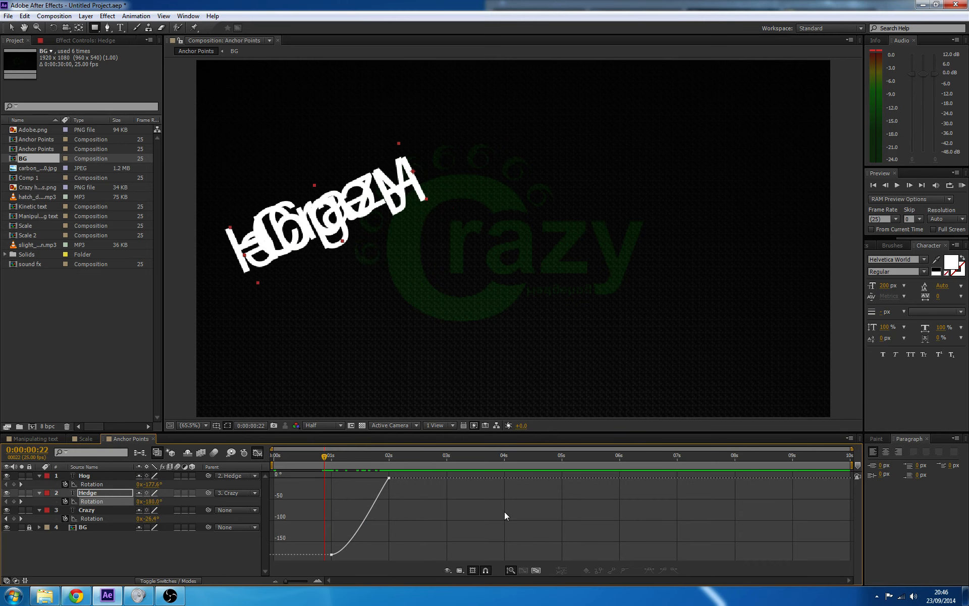
key(ctrl+v)
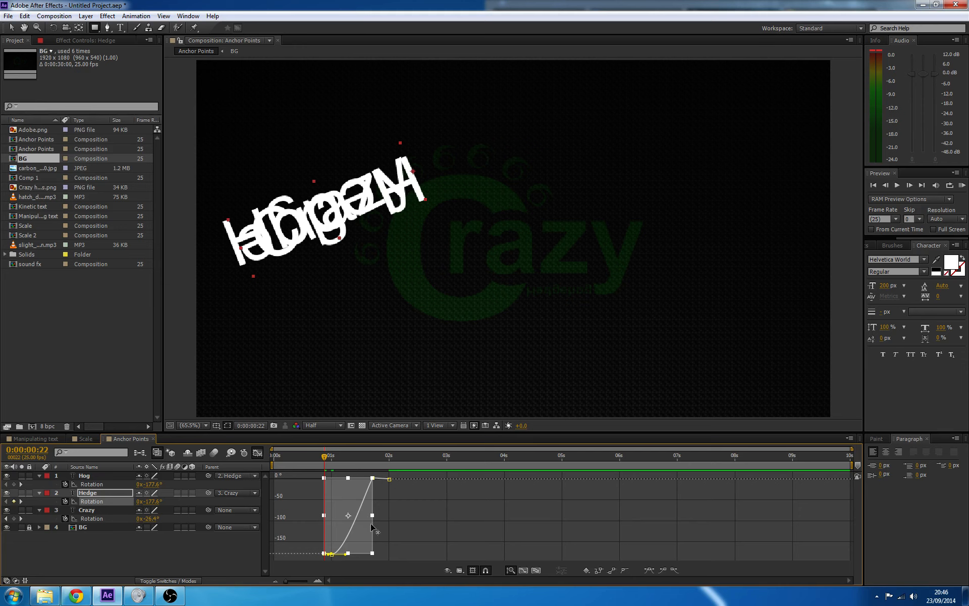
drag(371, 528, 483, 529)
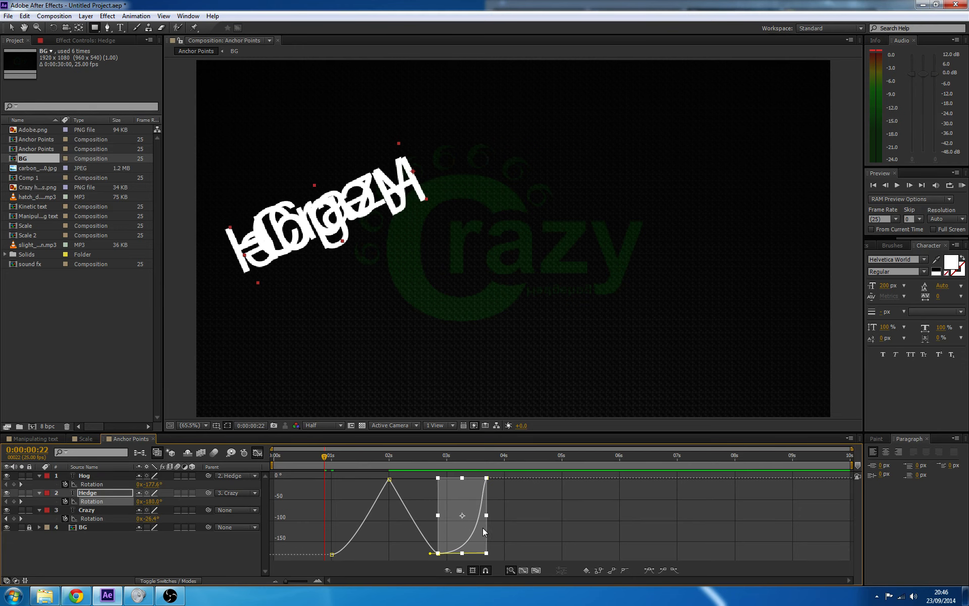
click(365, 522)
key(Delete)
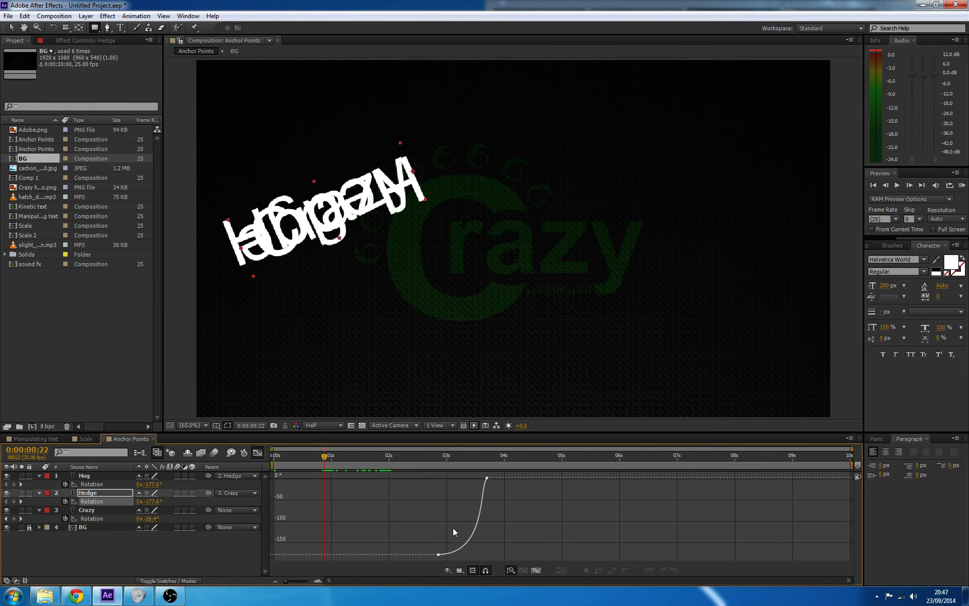
Move the Hedge layer's pasted Rotation keyframes back so the curve starts at about 1 second.
click(484, 528)
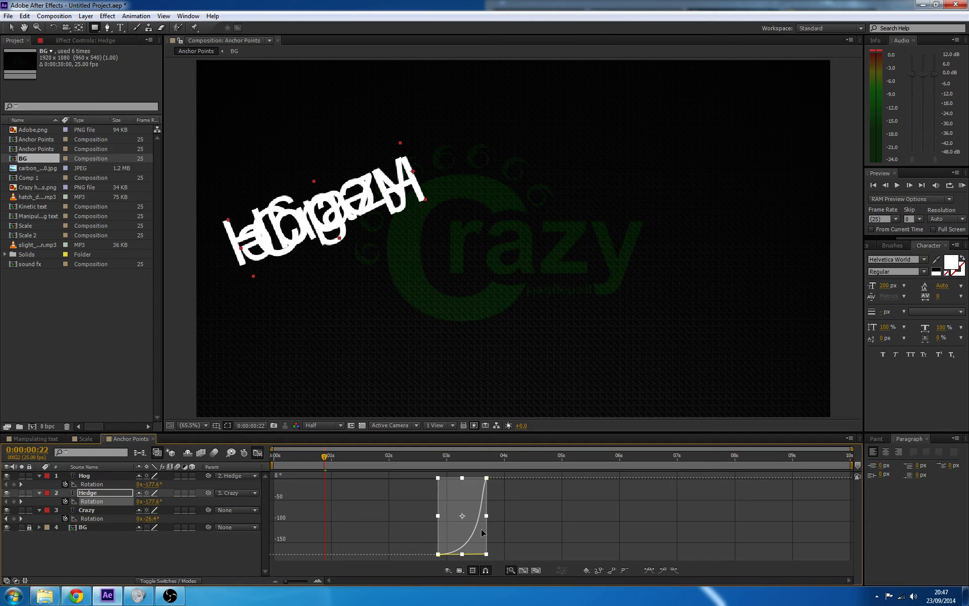
drag(481, 529, 377, 531)
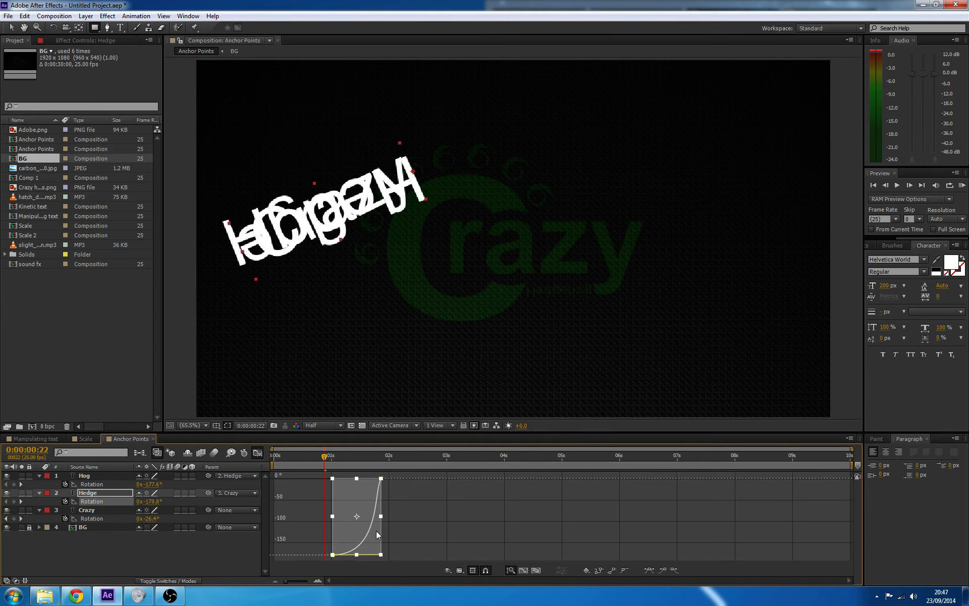
mouse_move(321, 456)
mouse_down()
mouse_move(295, 462)
mouse_move(461, 483)
mouse_move(322, 476)
mouse_up()
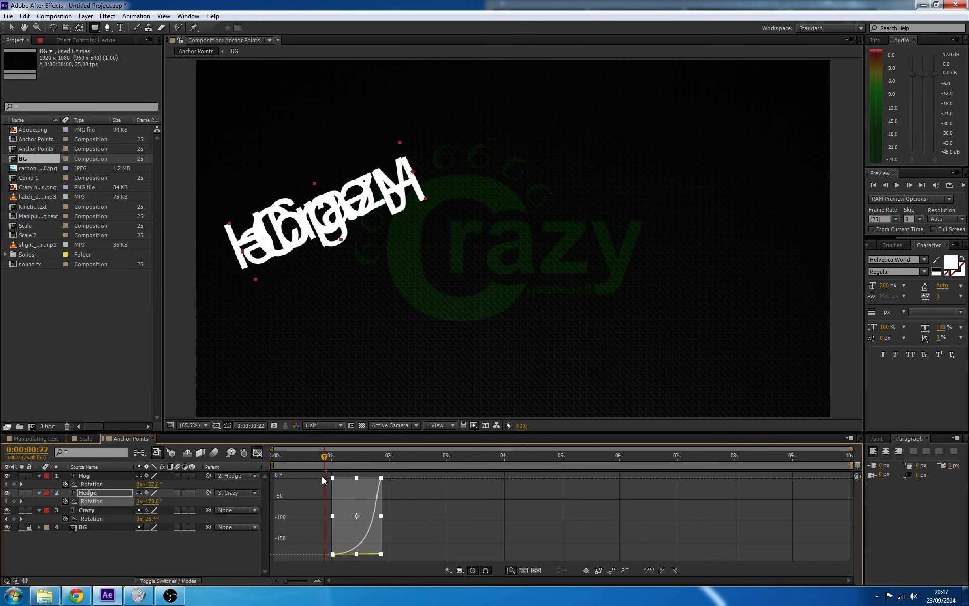
Paste the copied Rotation keyframes onto the Crazy layer, shift them clear of the existing curve, and delete the layer's original Rotation keyframes.
click(89, 518)
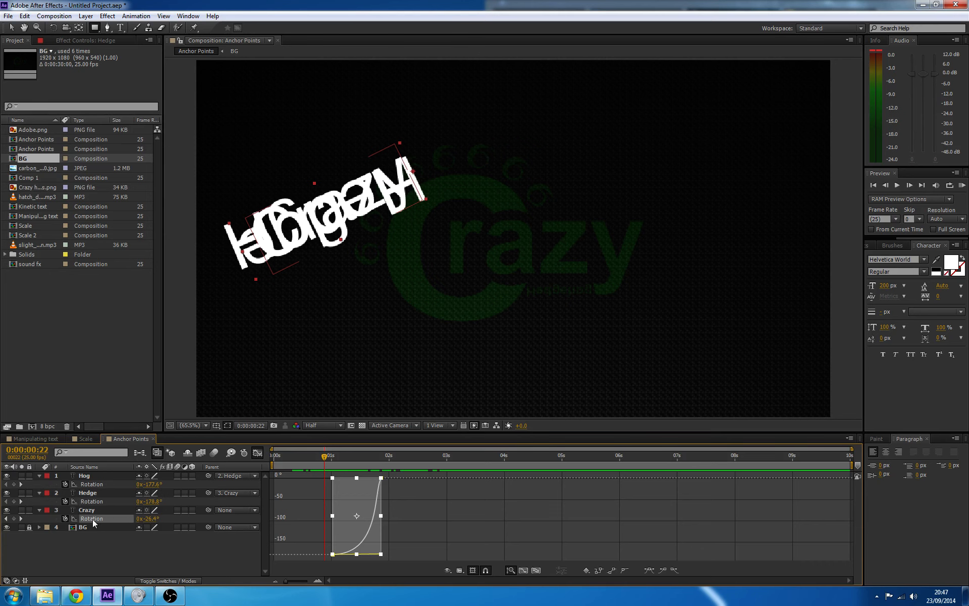
key(F9)
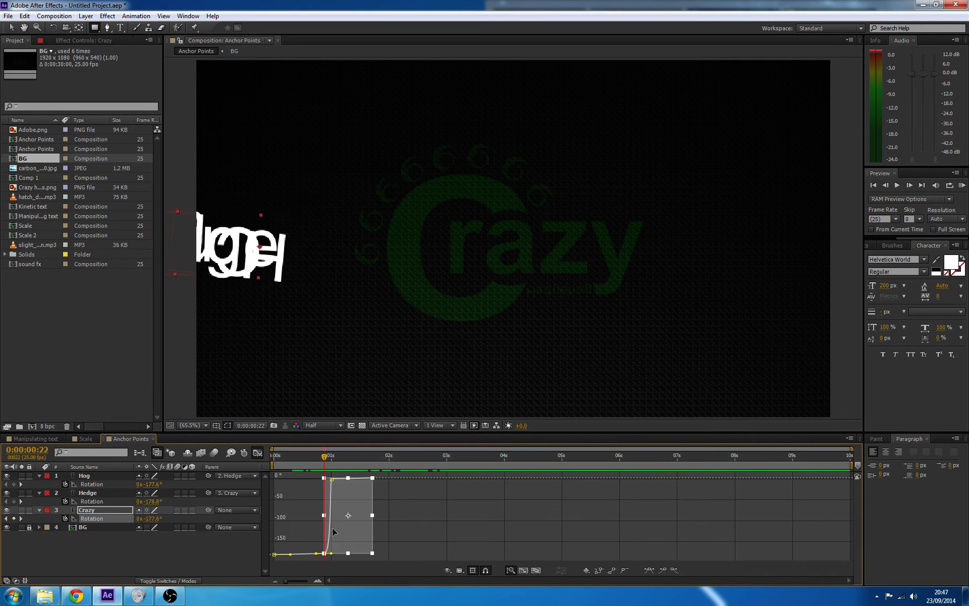
drag(339, 534, 472, 537)
click(303, 526)
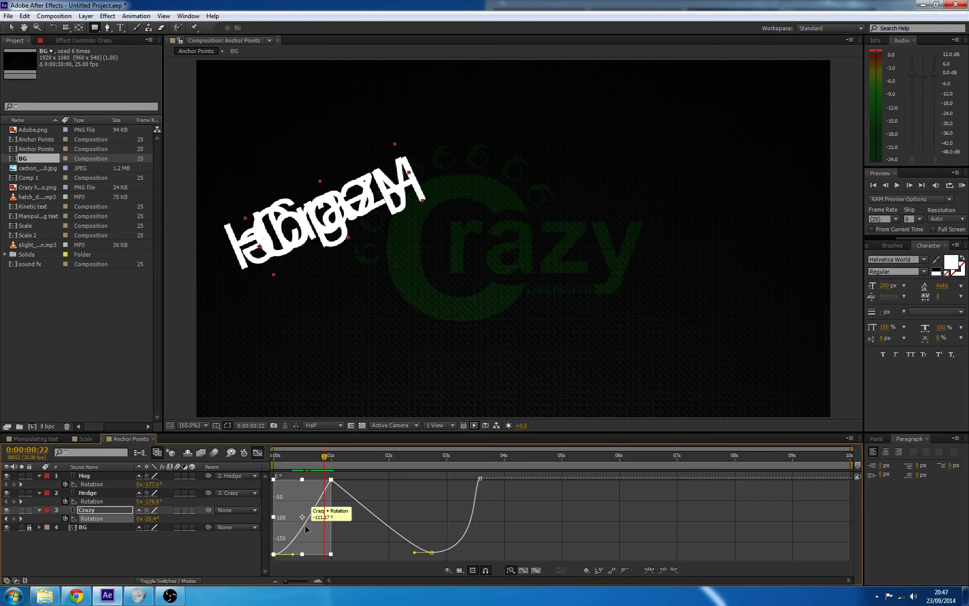
key(Delete)
Move the Crazy layer's pasted Rotation curve to span roughly 0 to 1 second and preview the animation from the first frame.
click(469, 527)
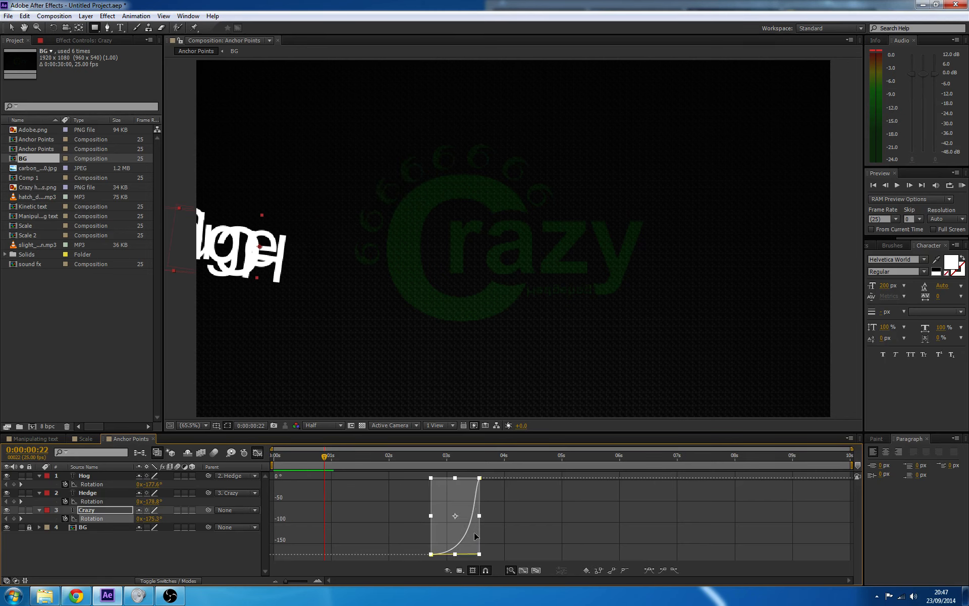
drag(474, 532, 332, 519)
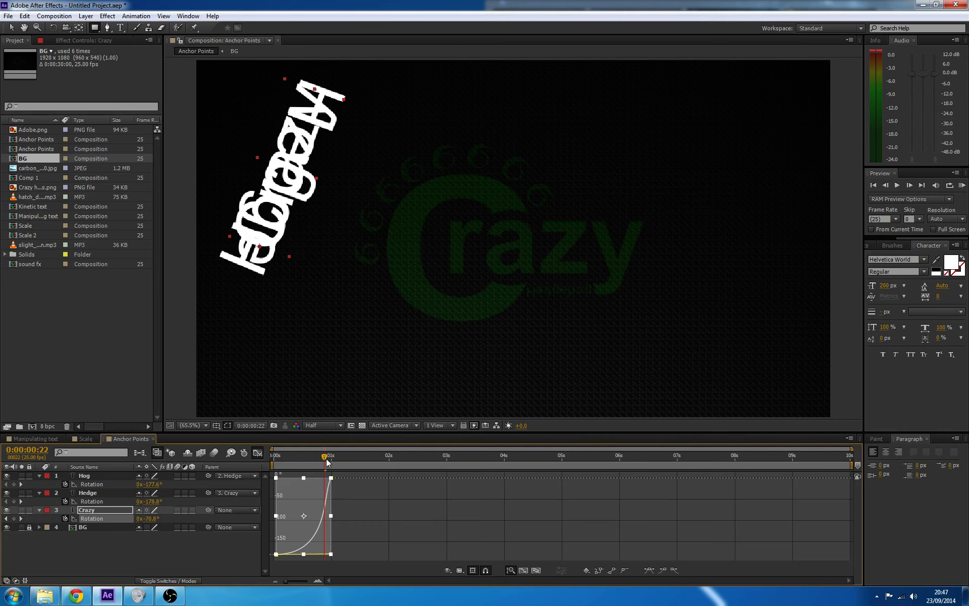
drag(325, 459, 255, 500)
key(space)
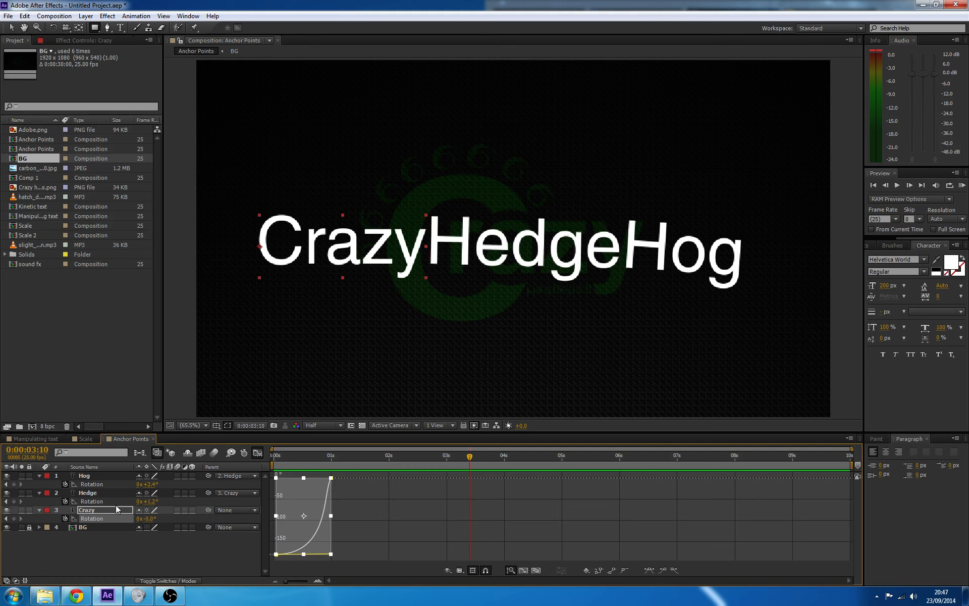
Offset the Hog layer's whole Rotation curve slightly so its end value becomes -1.2°.
click(91, 483)
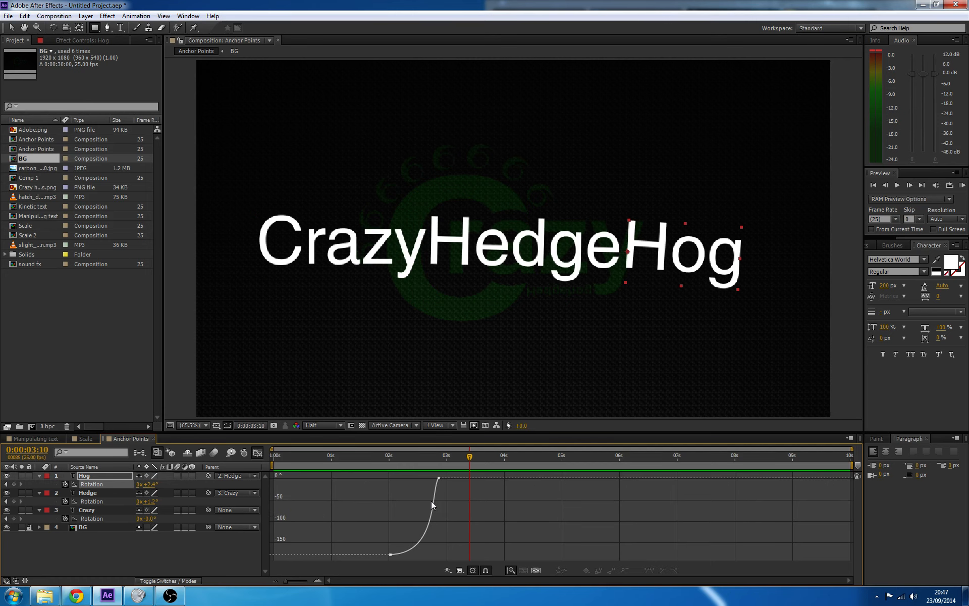
click(432, 505)
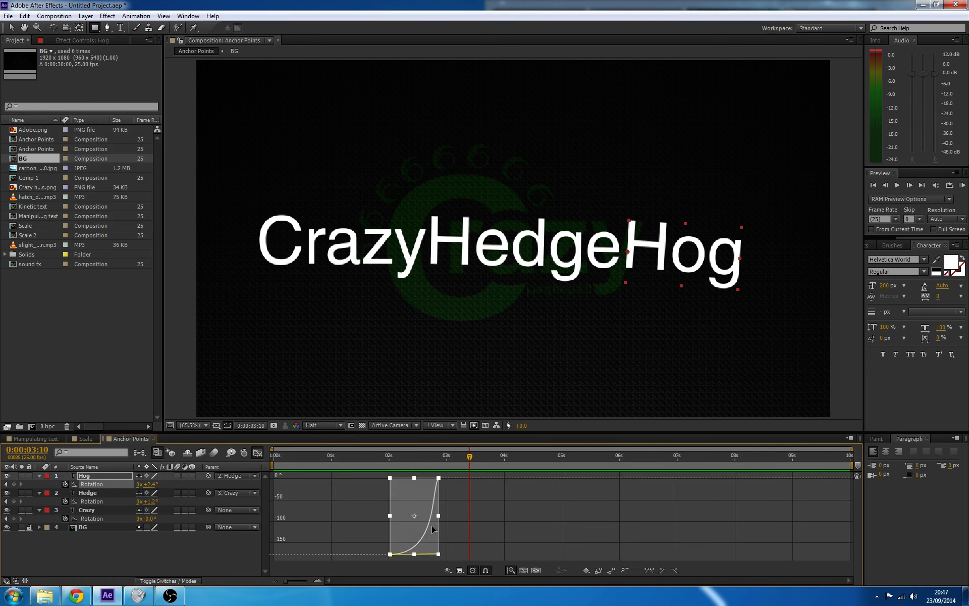
drag(422, 508, 423, 502)
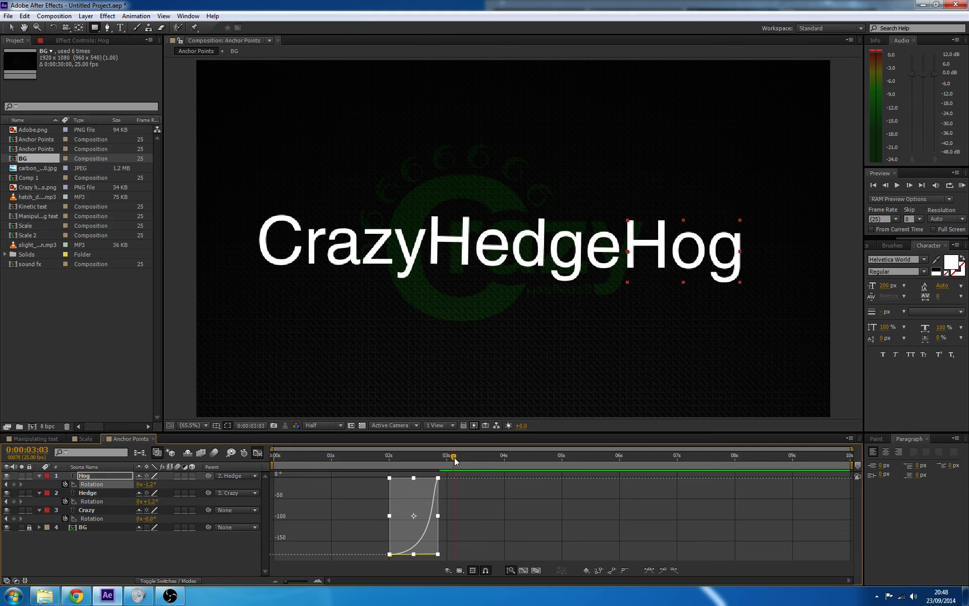
Hide the Graph Editor, preview the text animation from the first frame, and go back to the start with the composition viewed at 50%.
drag(454, 457, 242, 460)
click(258, 453)
key(space)
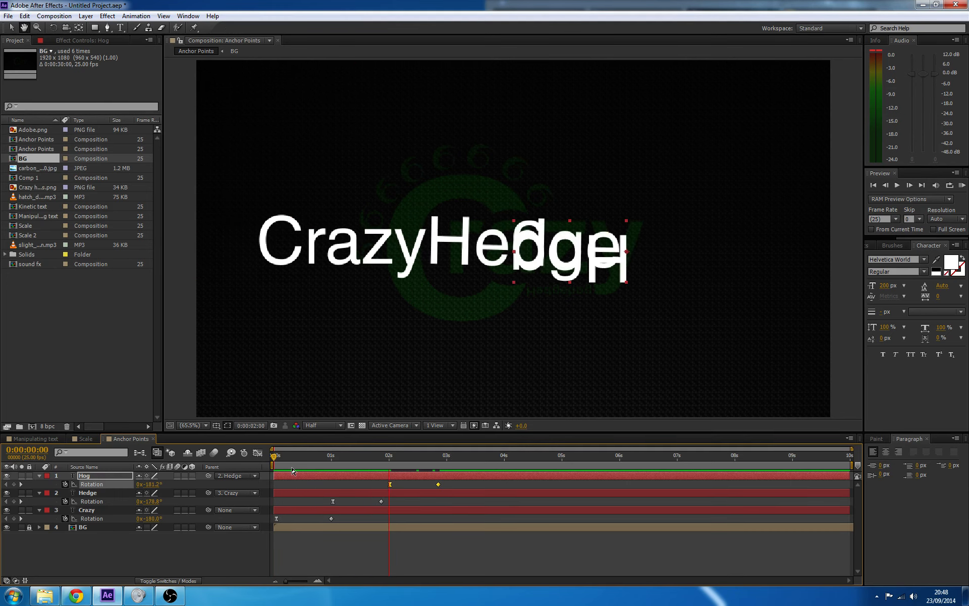
key(space)
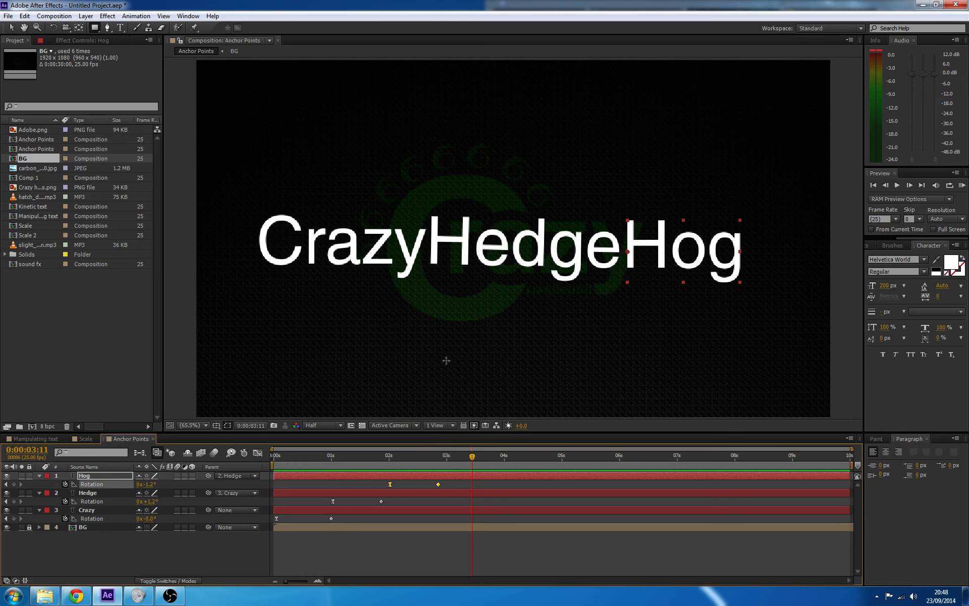
key(comma)
key(Home)
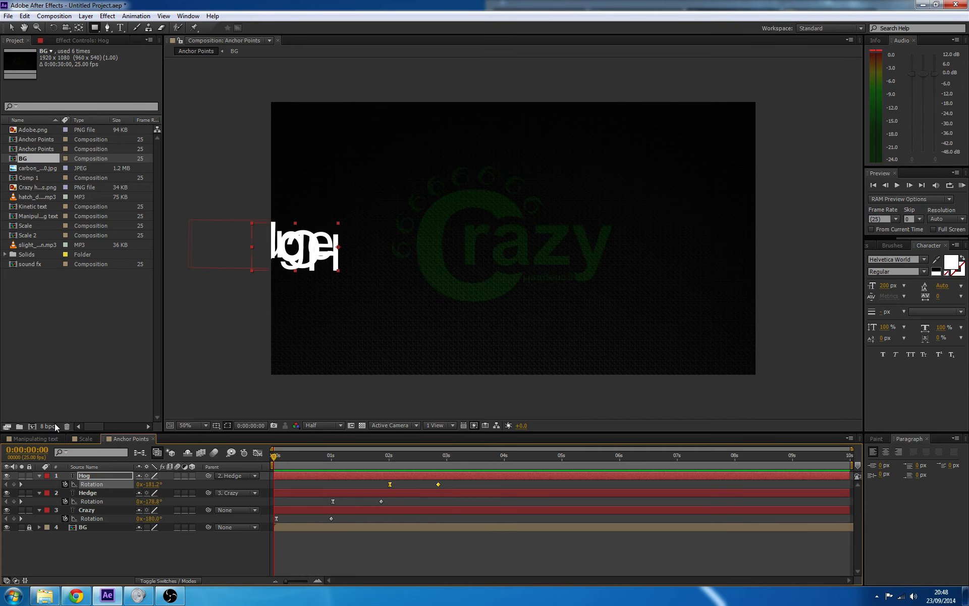
Switch to the freeSFX site in Chrome and search its sound effects for "metal bang".
click(76, 596)
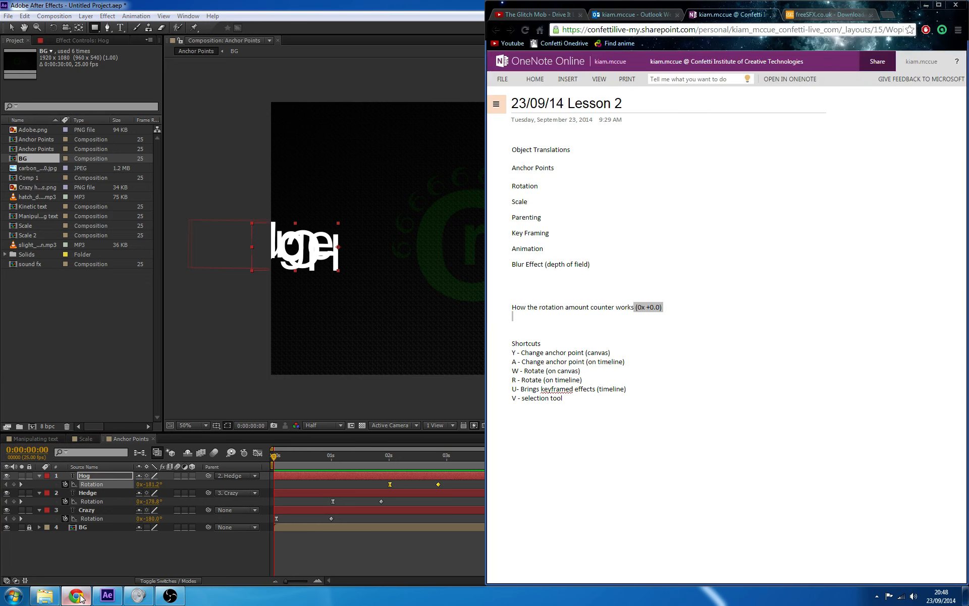
click(808, 14)
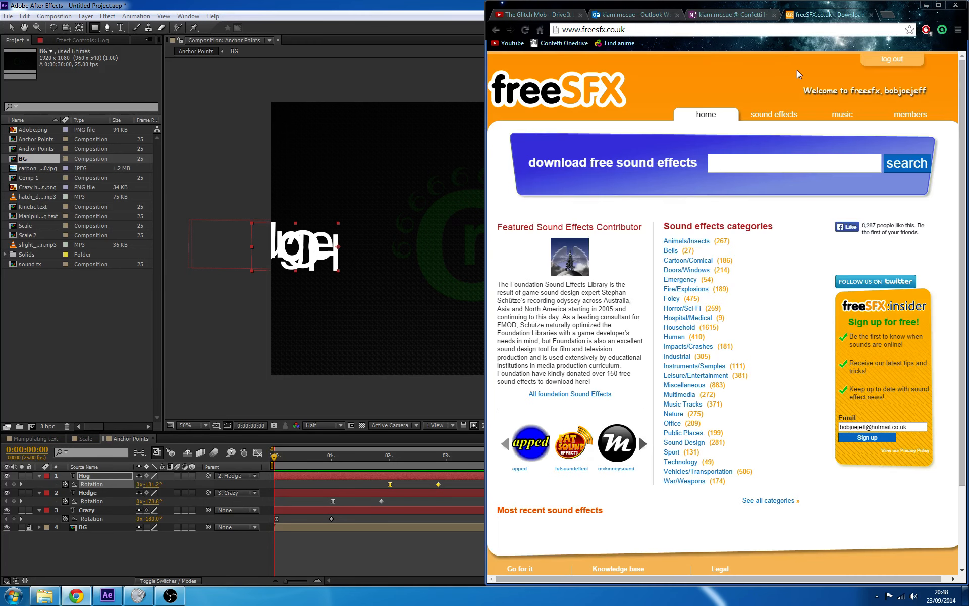
click(756, 164)
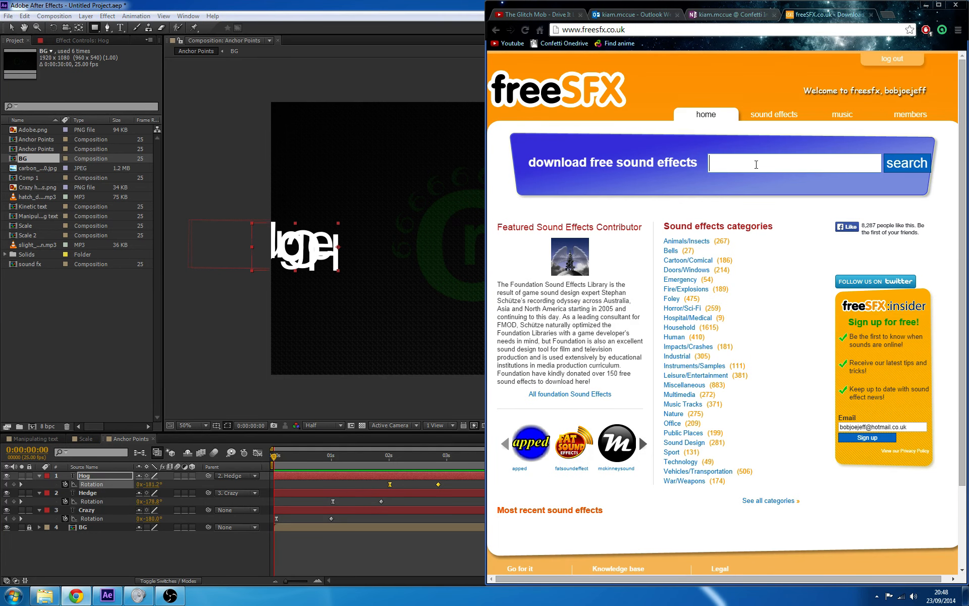
text(meta)
text(l bam)
text(ng)
key(Return)
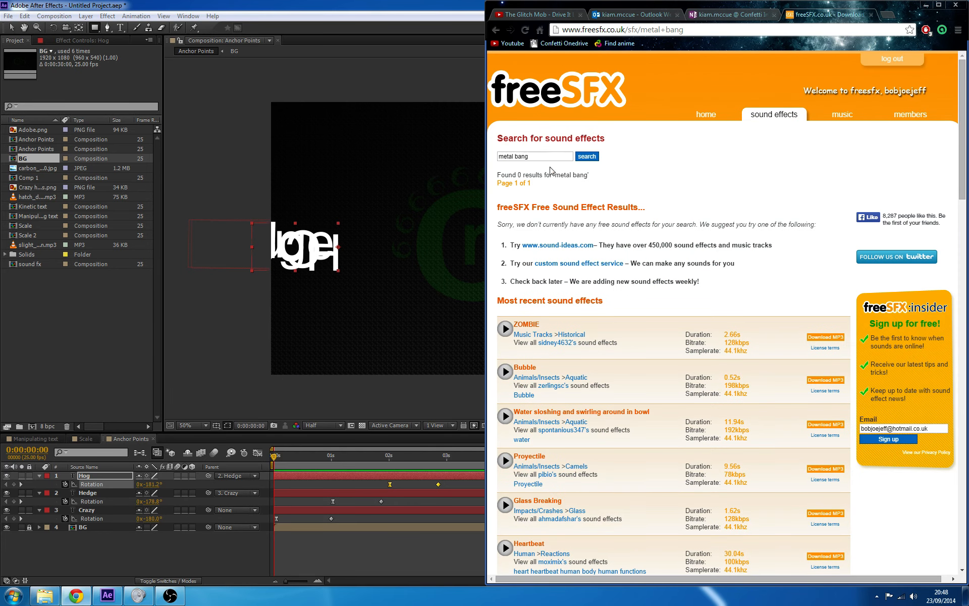
Search freeSFX for "slight explosion", play the Slight Distant Explosion sample, and return to After Effects.
drag(553, 156, 381, 149)
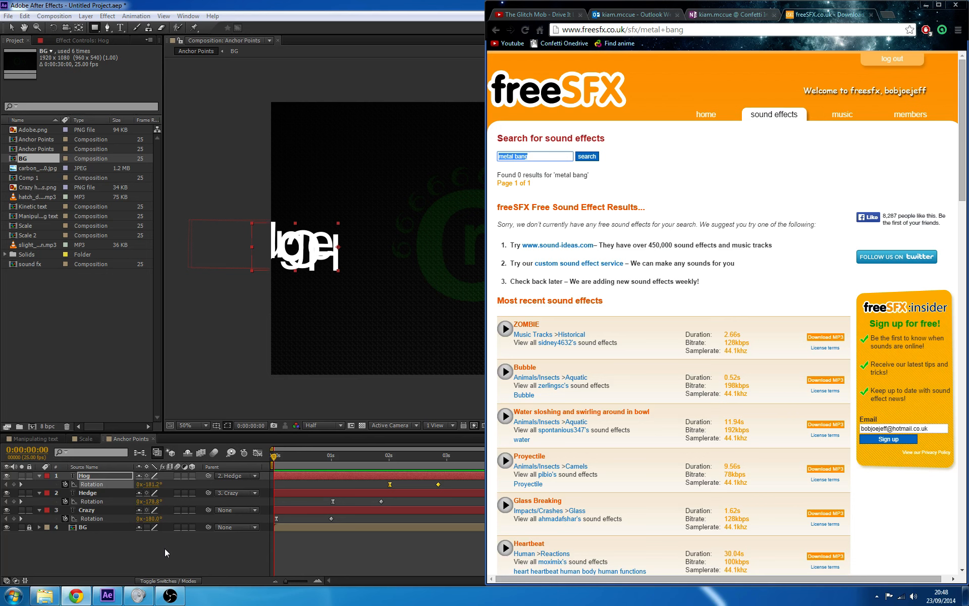
text(slight explosion)
click(592, 156)
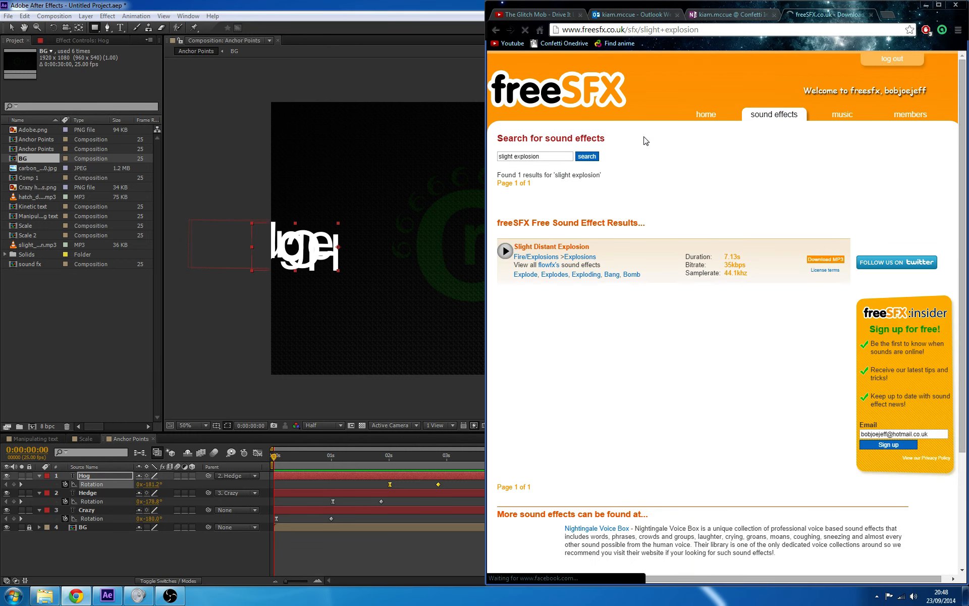
click(505, 251)
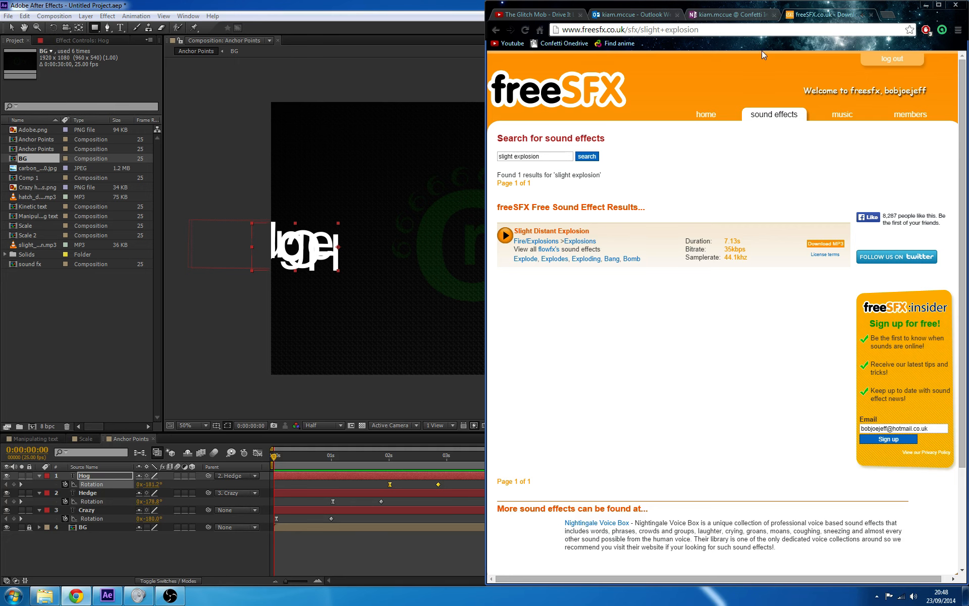
click(870, 20)
click(250, 323)
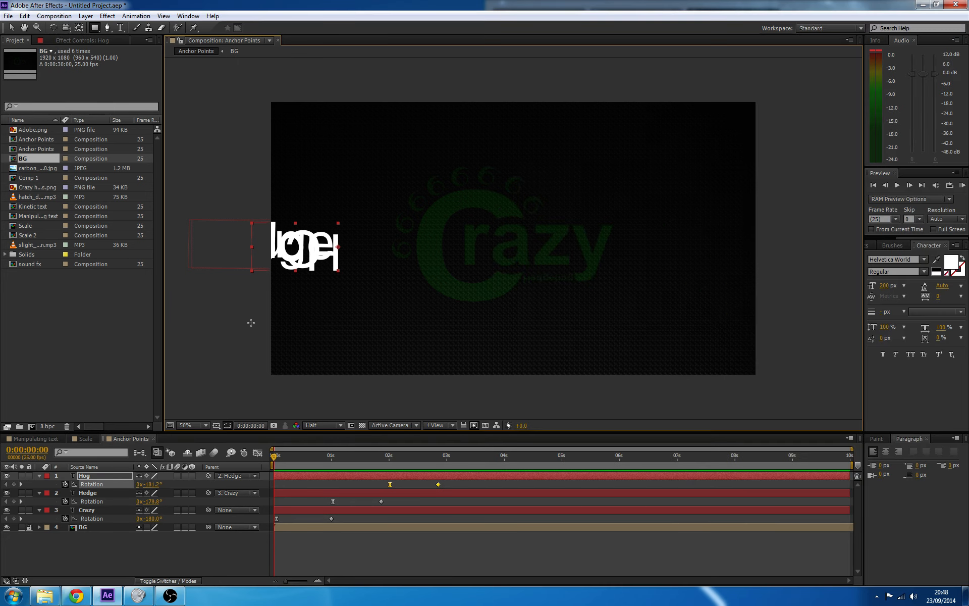
Open the Manipulating text composition, switch its timeline from the Graph Editor to layer bars, and deselect all layers.
click(20, 438)
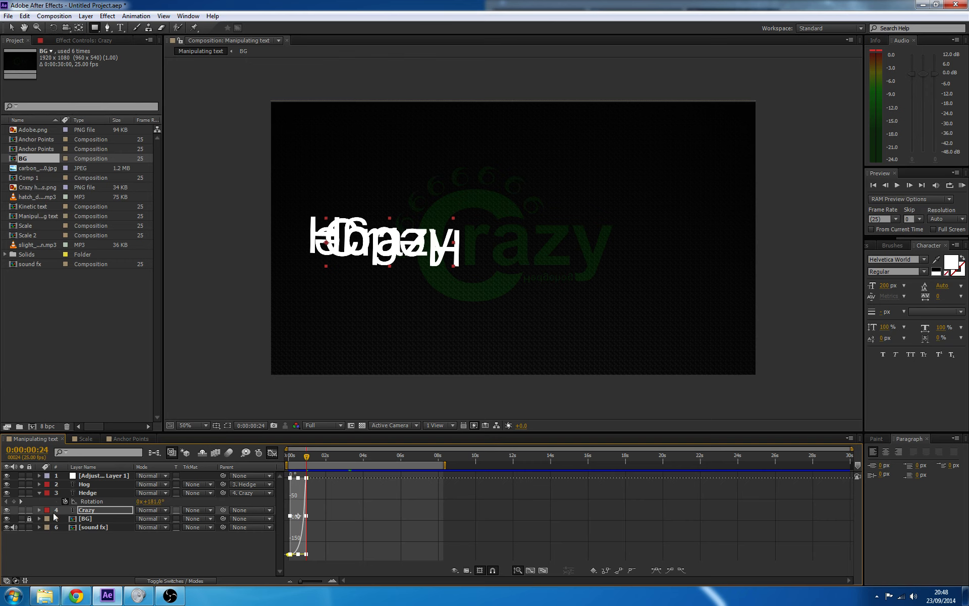
click(272, 453)
click(227, 557)
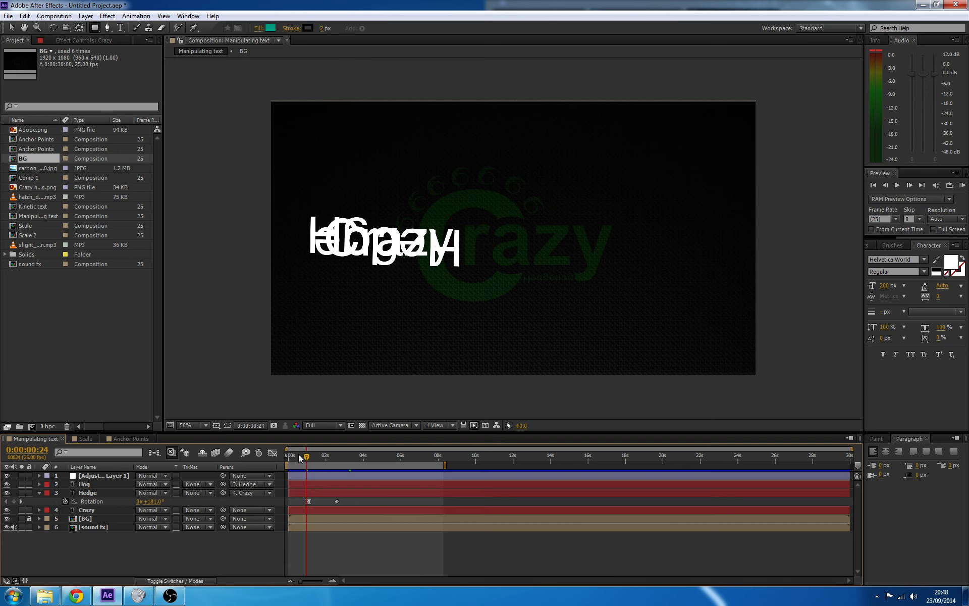
Return the Manipulating text composition to its first frame, then in the Anchor Points composition collapse the Hog, Hedge and Crazy layers.
drag(307, 456, 213, 495)
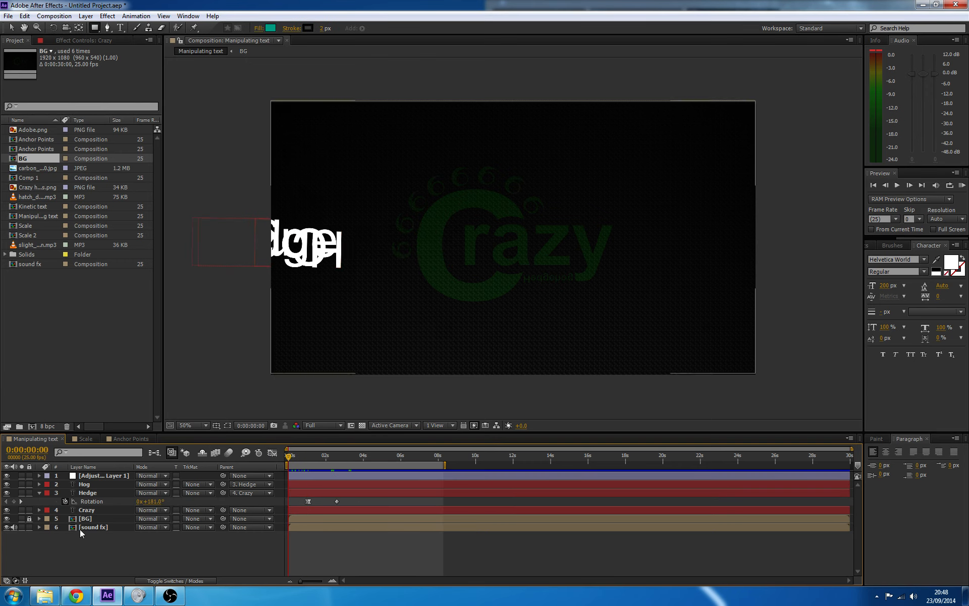
click(124, 439)
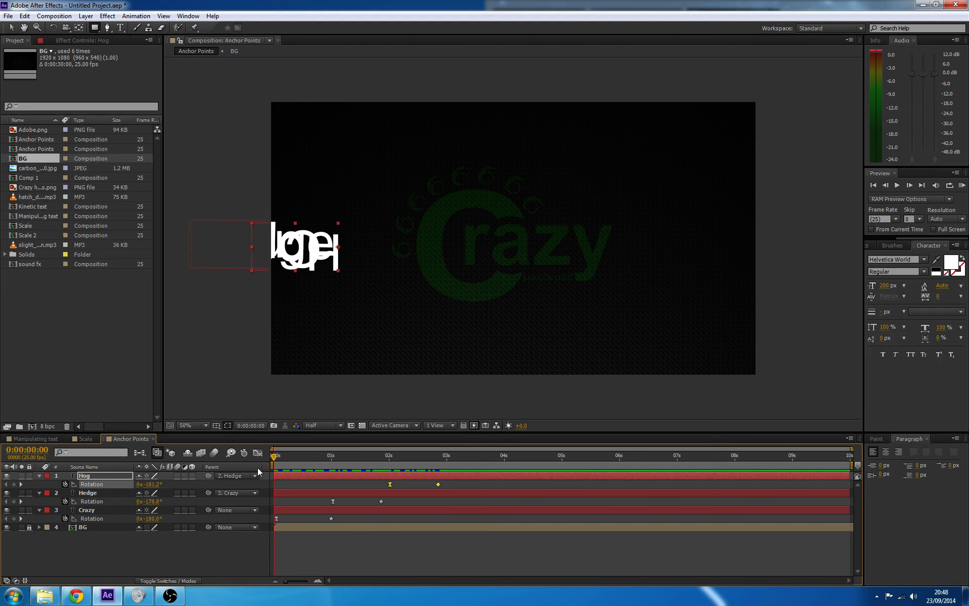
mouse_move(271, 457)
mouse_down()
mouse_move(452, 457)
mouse_move(273, 457)
mouse_up()
click(40, 476)
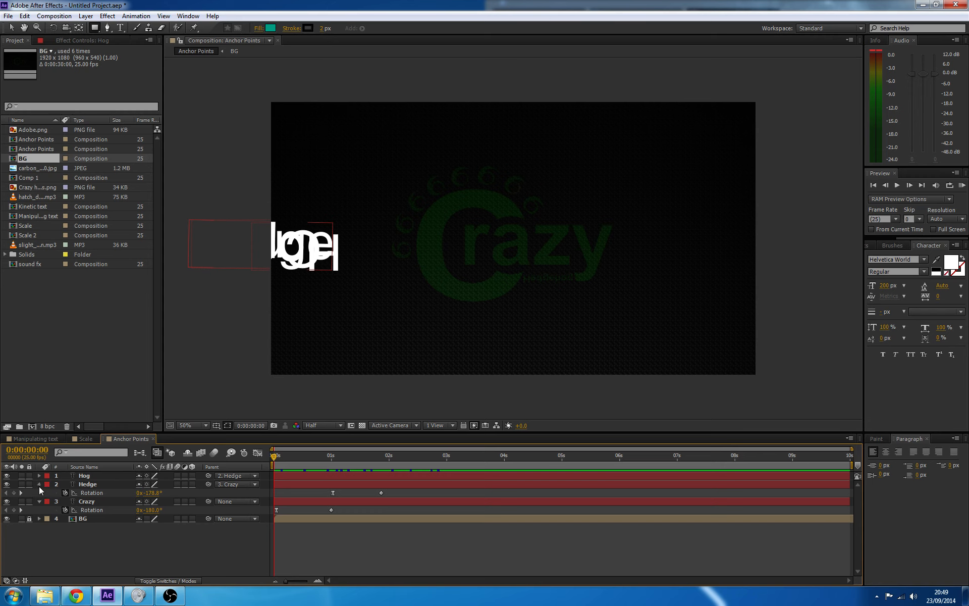
click(40, 485)
click(40, 492)
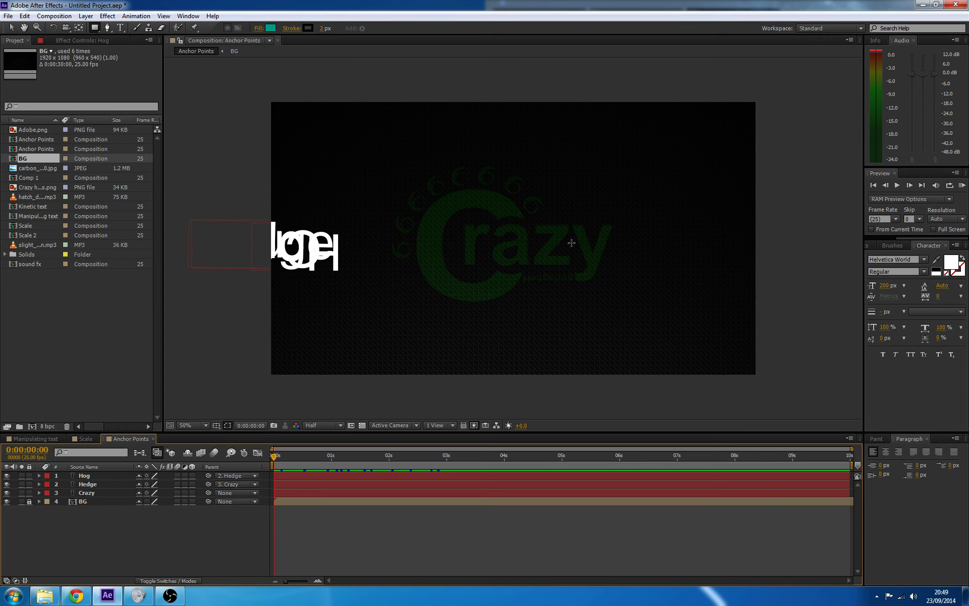
Search the effects and presets for "box blur".
click(869, 247)
click(882, 257)
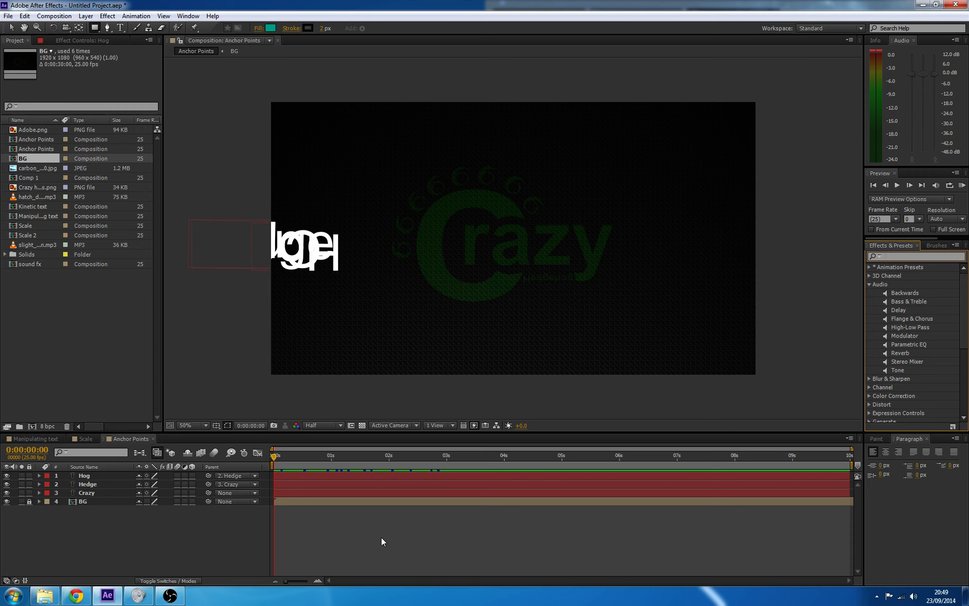
text(box blur)
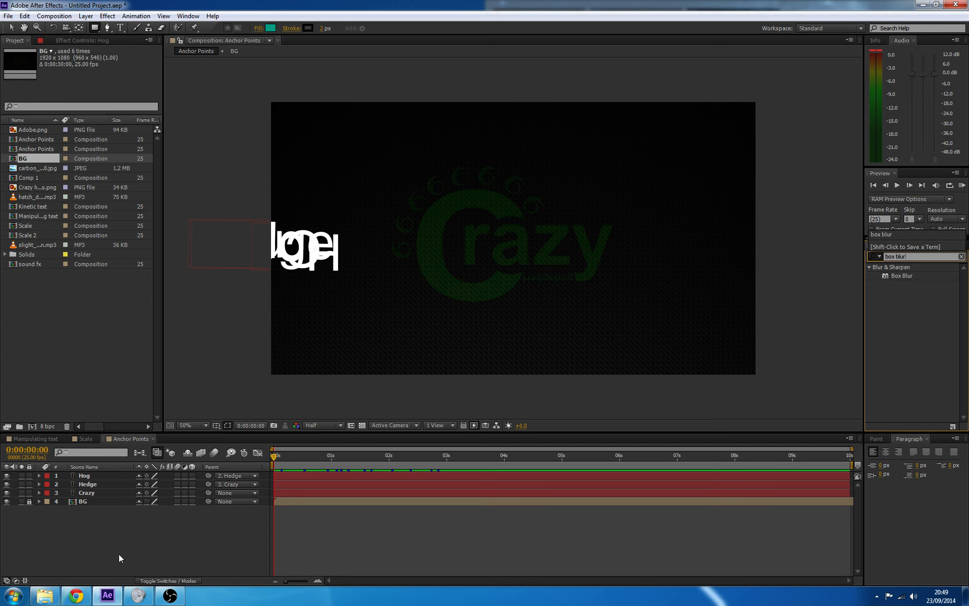
Add an adjustment layer above the text layers in the Anchor Points composition and apply the Box Blur effect to it.
right_click(188, 497)
click(122, 536)
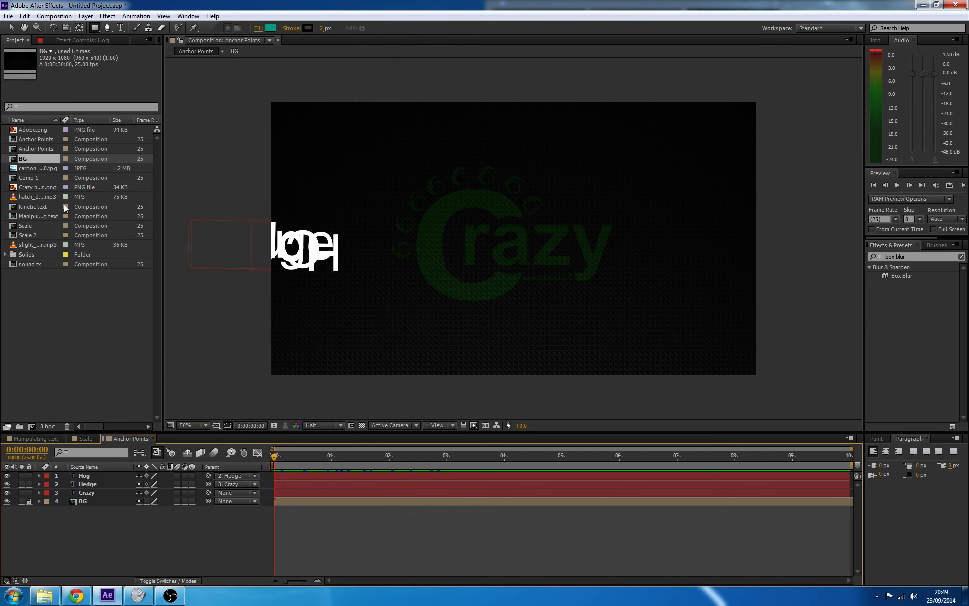
click(86, 16)
mouse_move(126, 27)
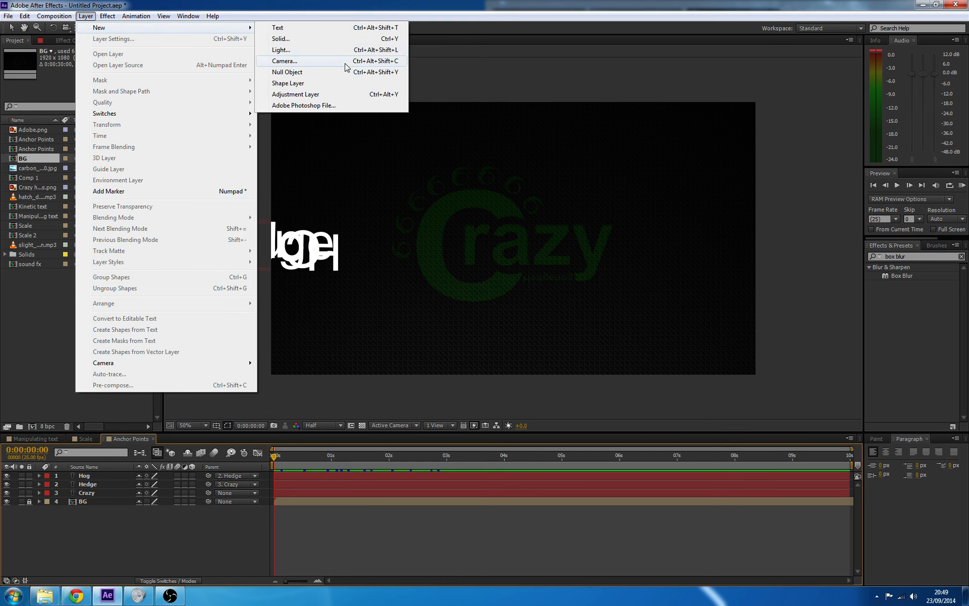
click(327, 97)
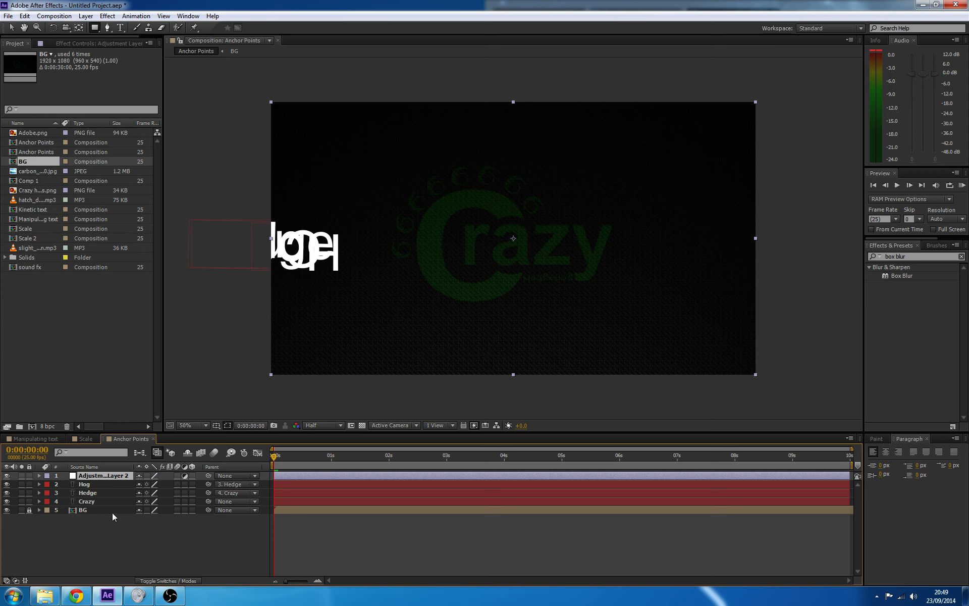
drag(903, 275, 95, 475)
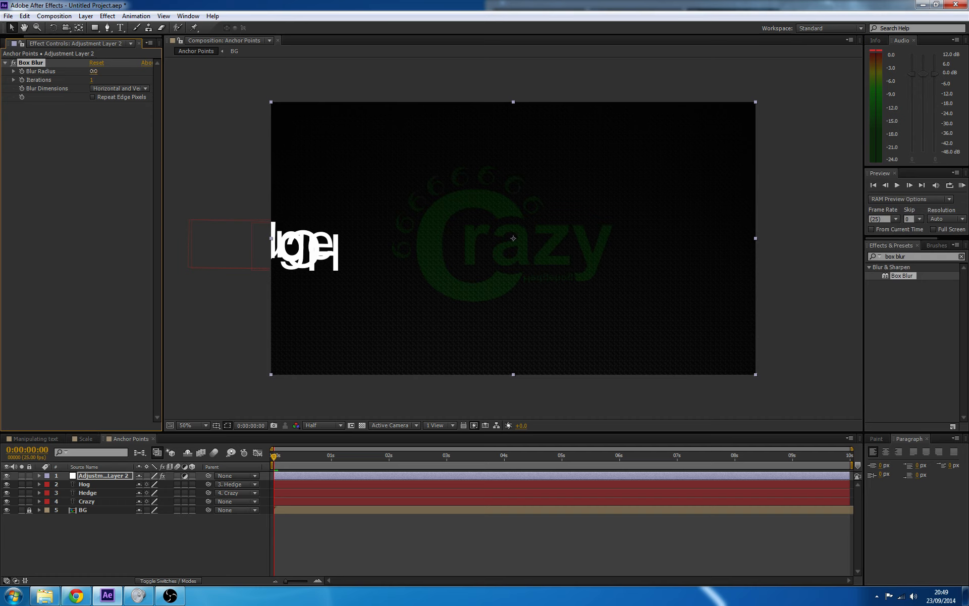
Enable Repeat Edge Pixels on the Box Blur and keyframe a Blur Radius of 0 at 0:00:01:00.
drag(93, 72, 39, 73)
click(274, 461)
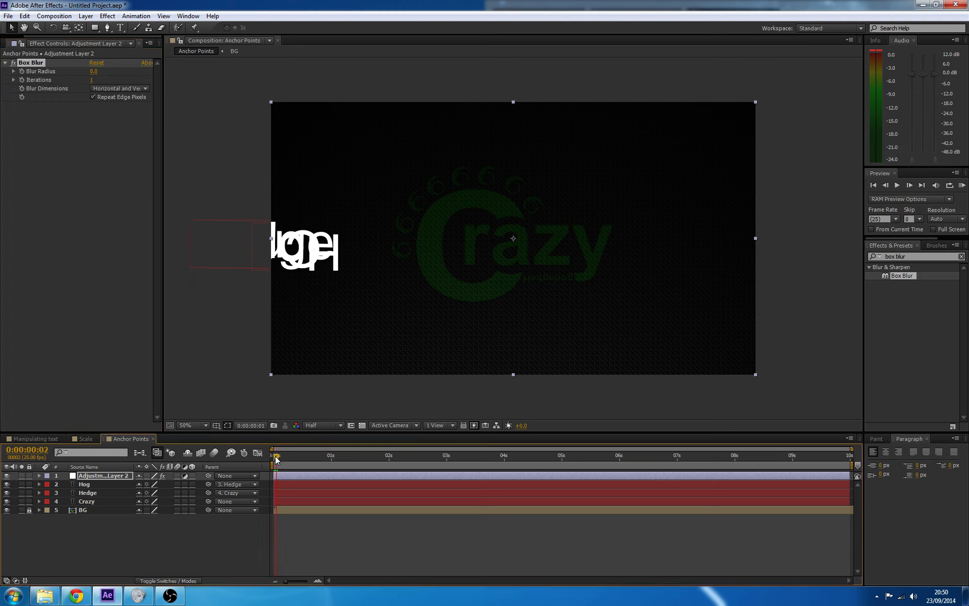
drag(275, 459, 331, 461)
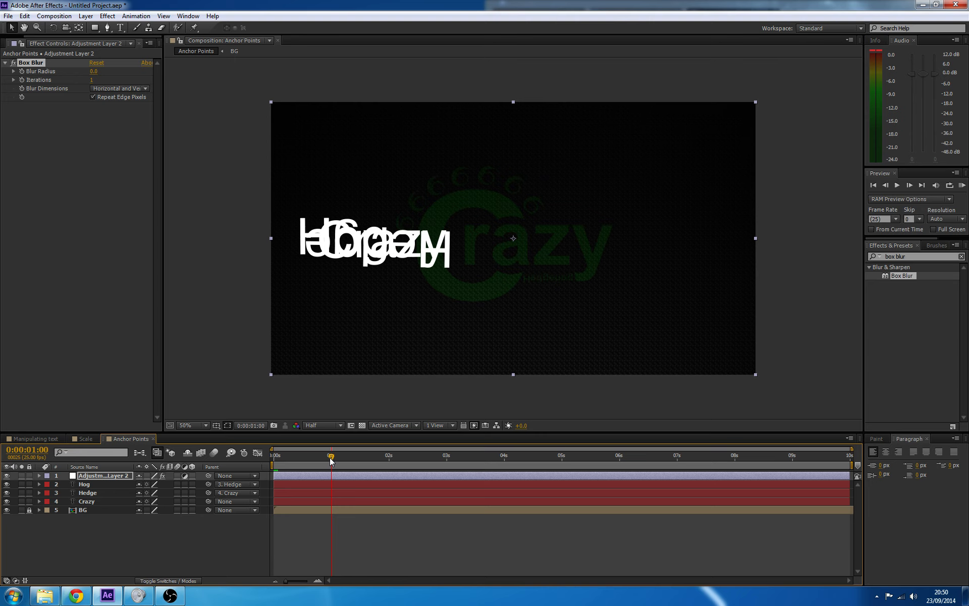
click(22, 71)
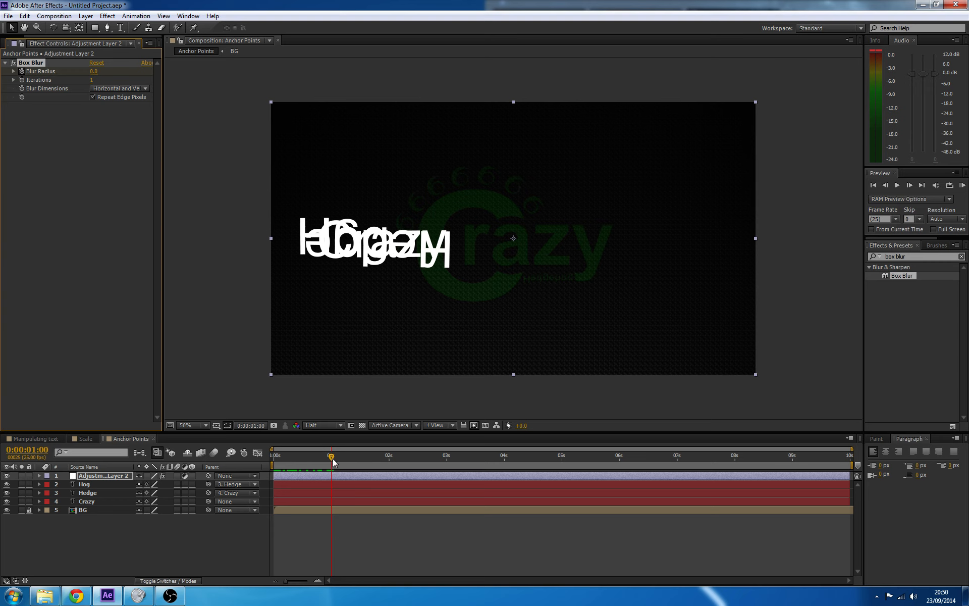
At 0:00:01:02, try a Blur Radius of 20 on the Box Blur and settle on 10.
drag(334, 462, 338, 462)
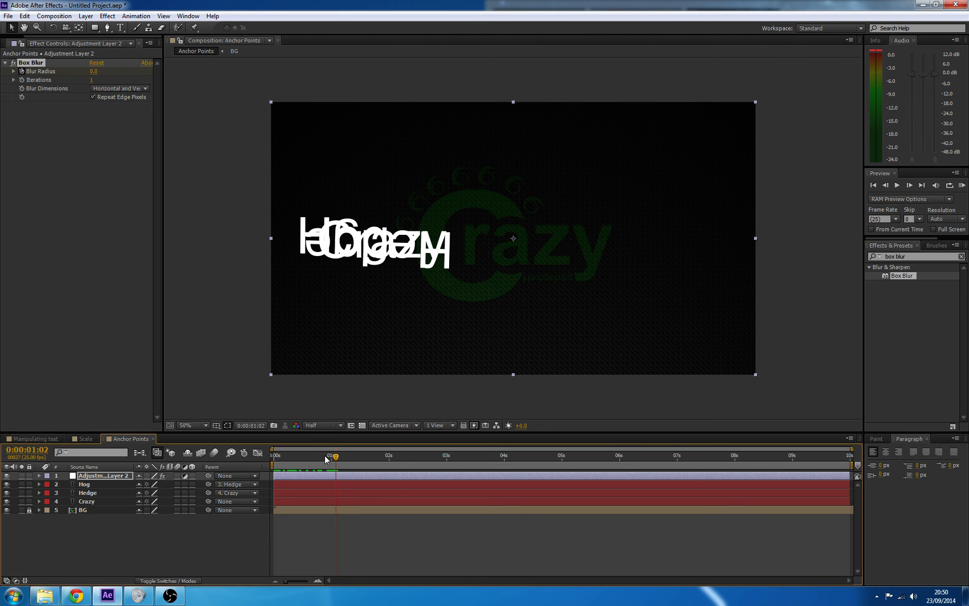
drag(338, 458, 336, 460)
click(94, 70)
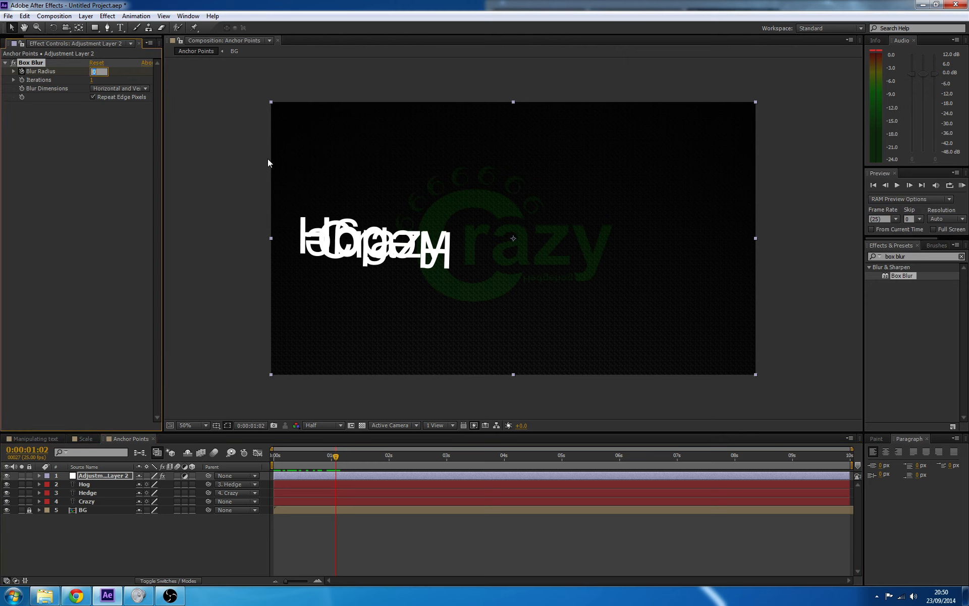
text(20)
key(Return)
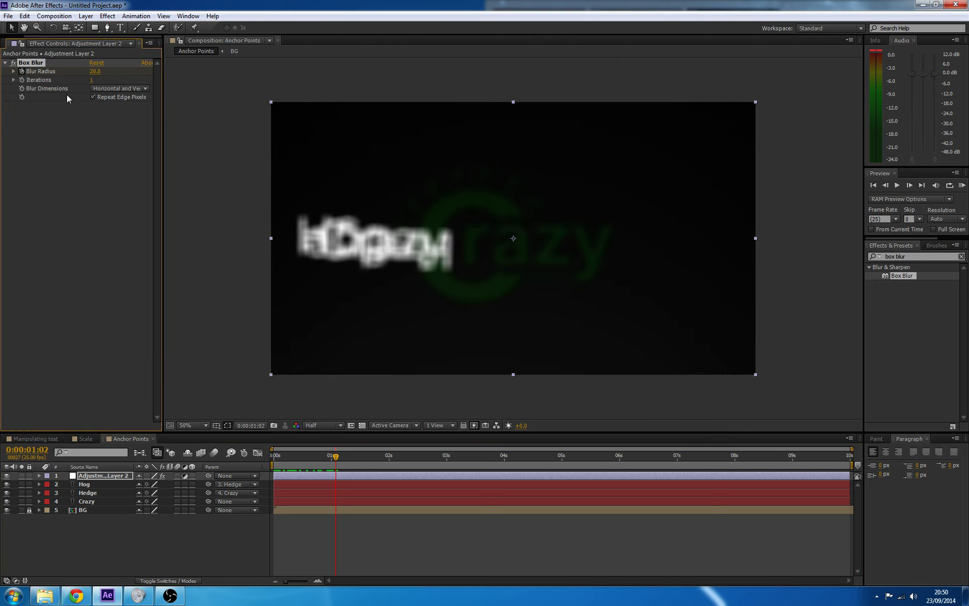
click(94, 71)
text(10)
key(Return)
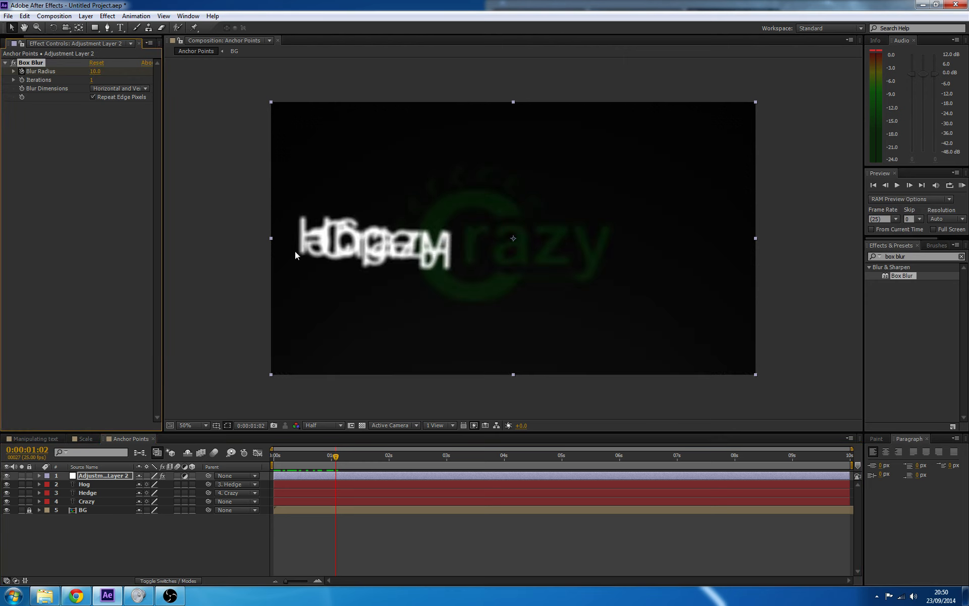
Keyframe the Blur Radius back to 0 at 0:00:01:10.
drag(336, 456, 356, 460)
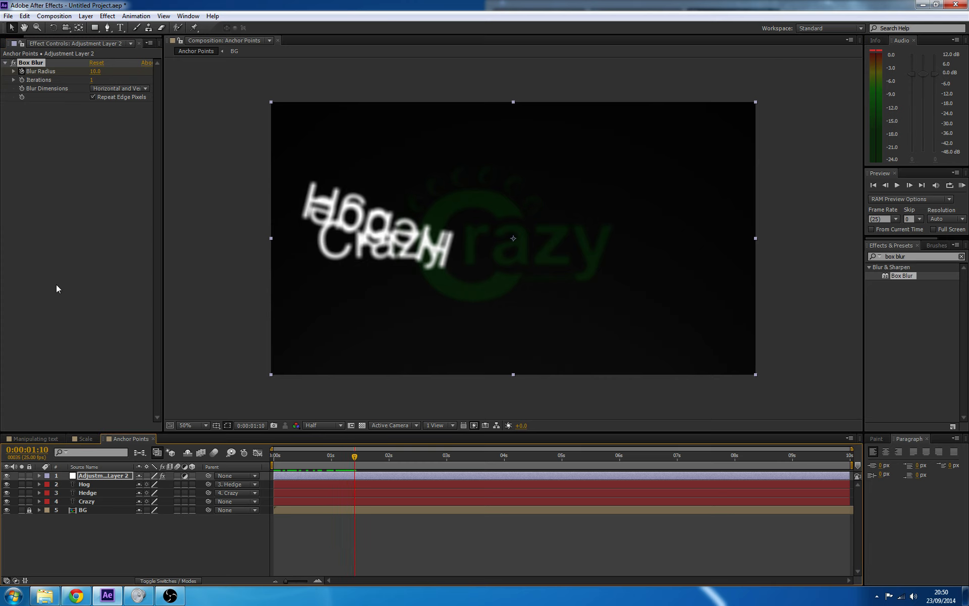
click(95, 71)
text(0)
key(Return)
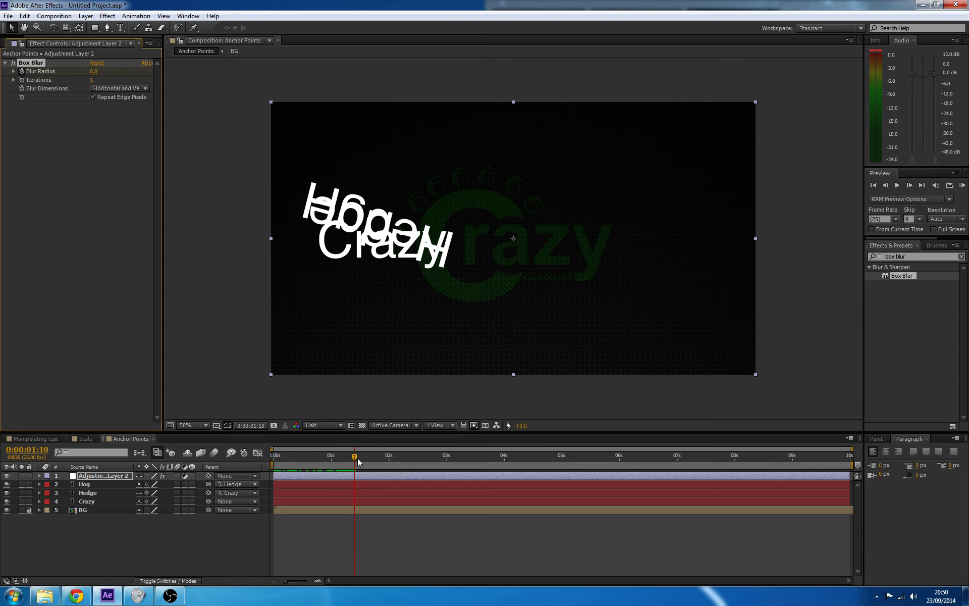
Preview the blur pulse by playing the composition from just before the one-second mark.
drag(357, 457, 323, 458)
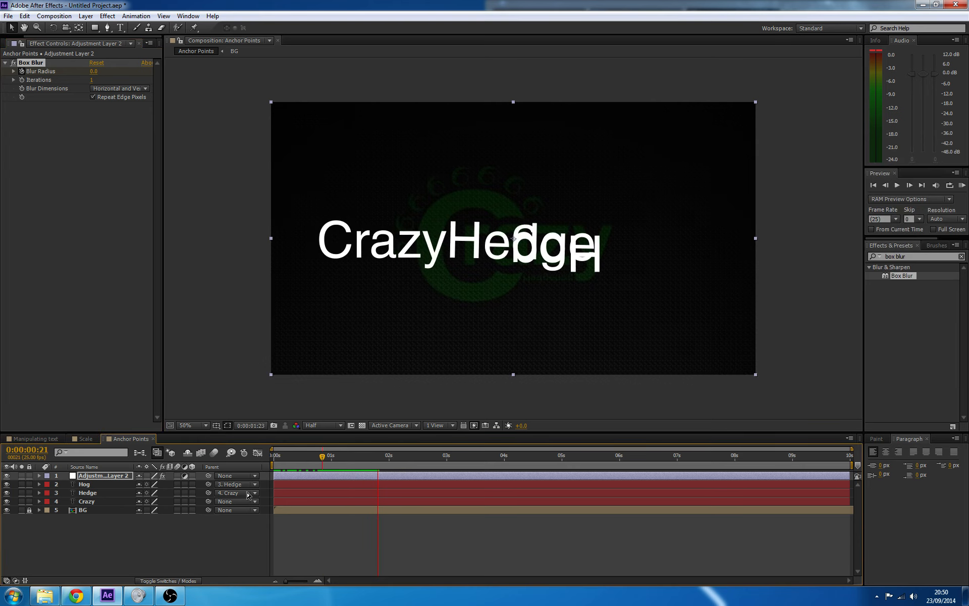
key(space)
drag(406, 458, 326, 465)
key(space)
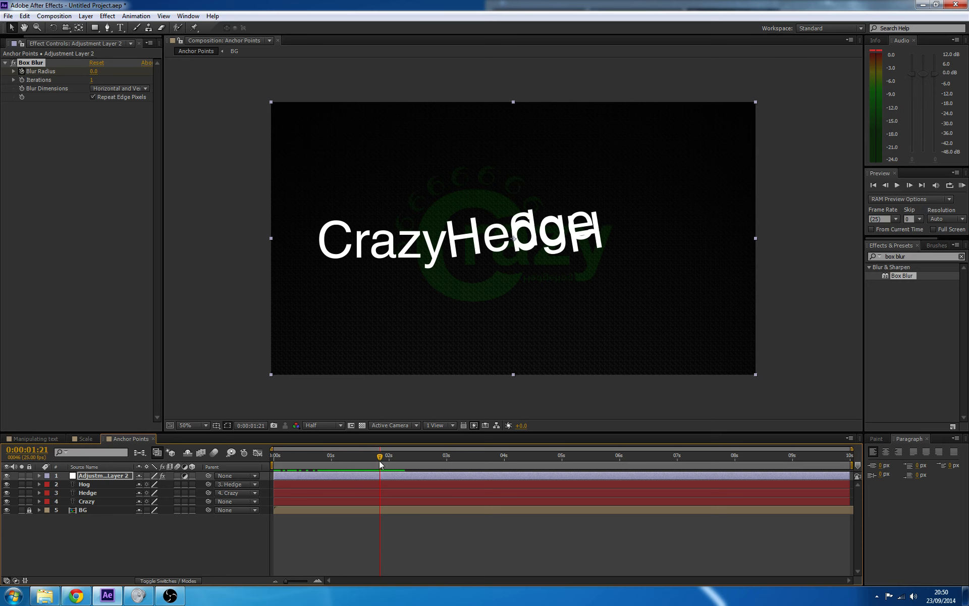
Shift the adjustment layer's last Blur Radius keyframe slightly earlier and select all three Blur Radius keyframes.
click(40, 476)
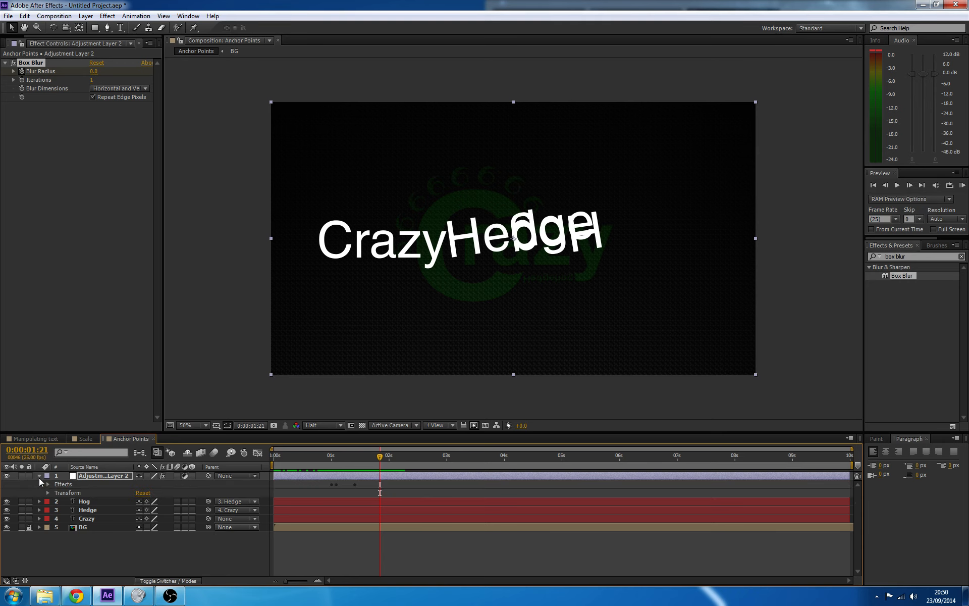
click(48, 485)
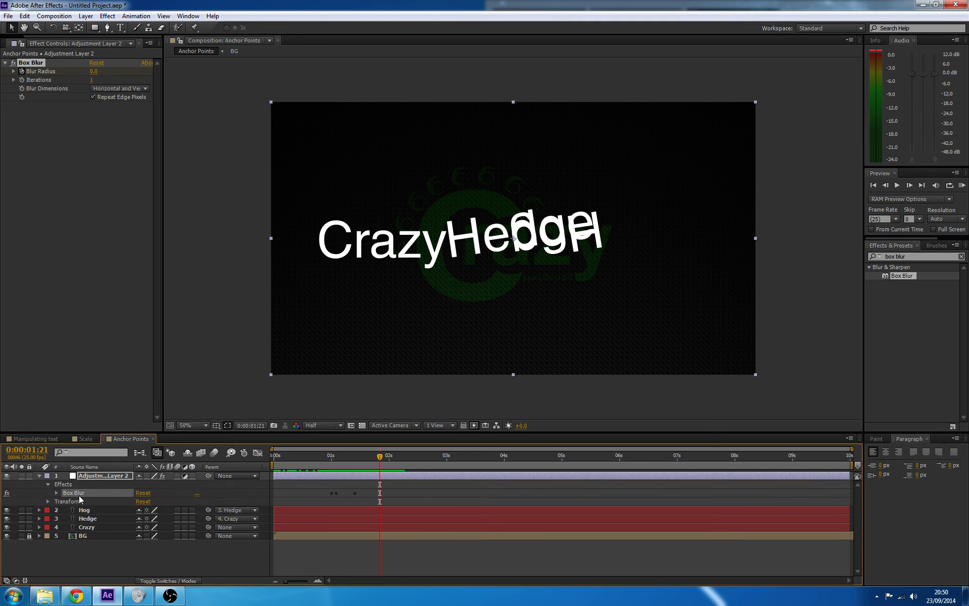
click(56, 493)
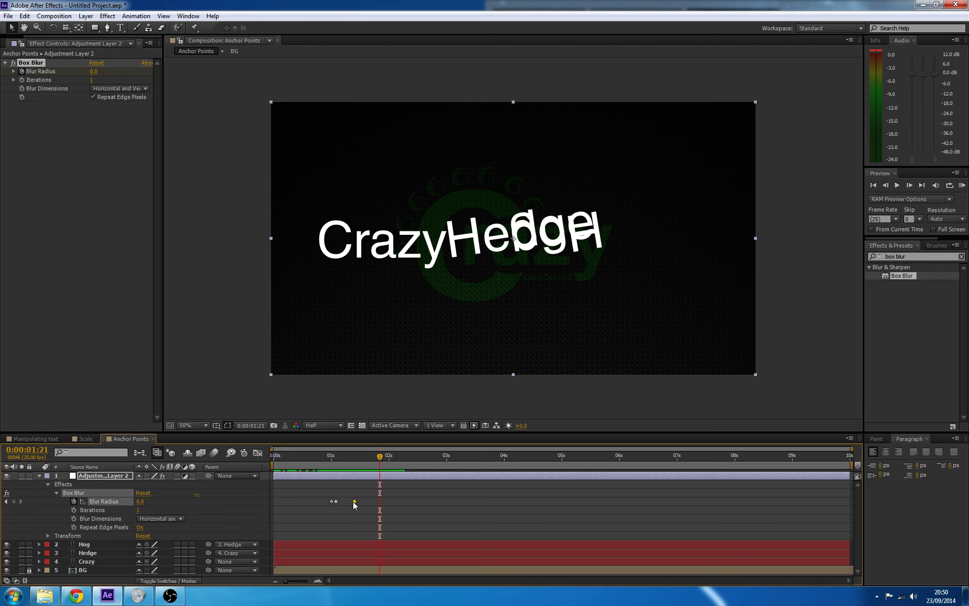
drag(337, 463, 315, 460)
drag(367, 514, 312, 494)
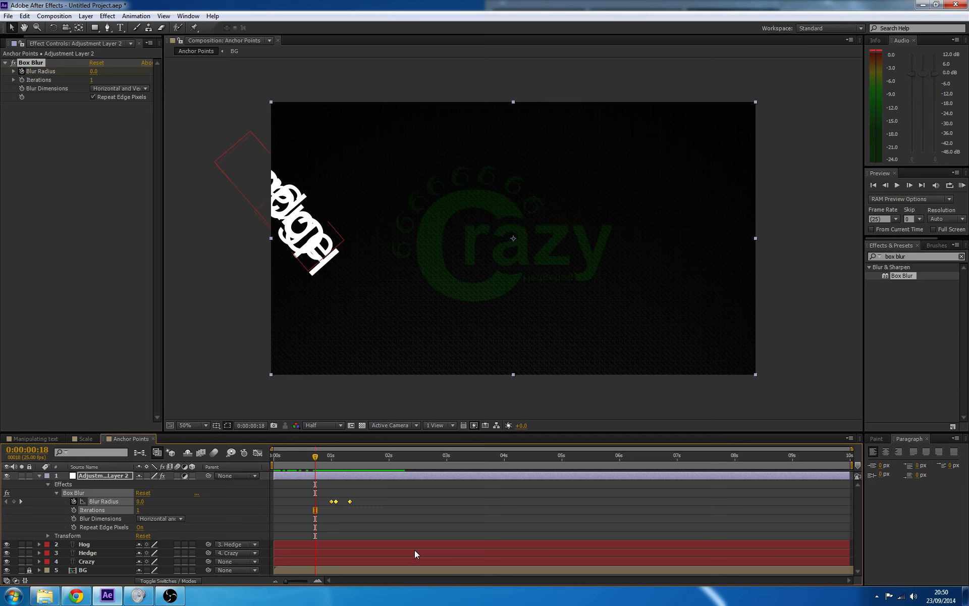
Paste copies of the three Blur Radius keyframes near 0:00:02:00 and at 0:00:03:00, and preview the animation.
click(388, 457)
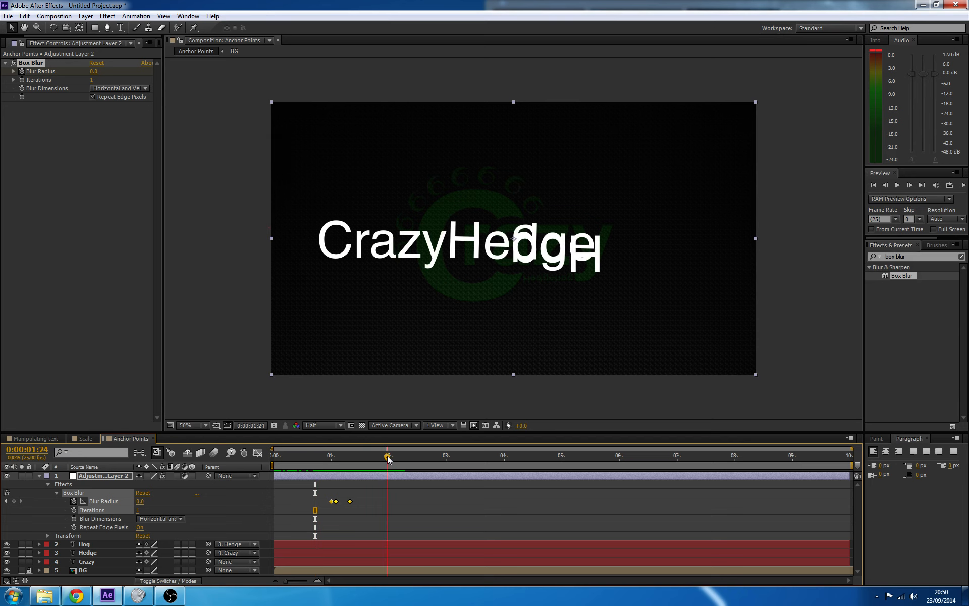
key(ctrl+v)
click(432, 458)
drag(432, 463, 447, 460)
key(ctrl+v)
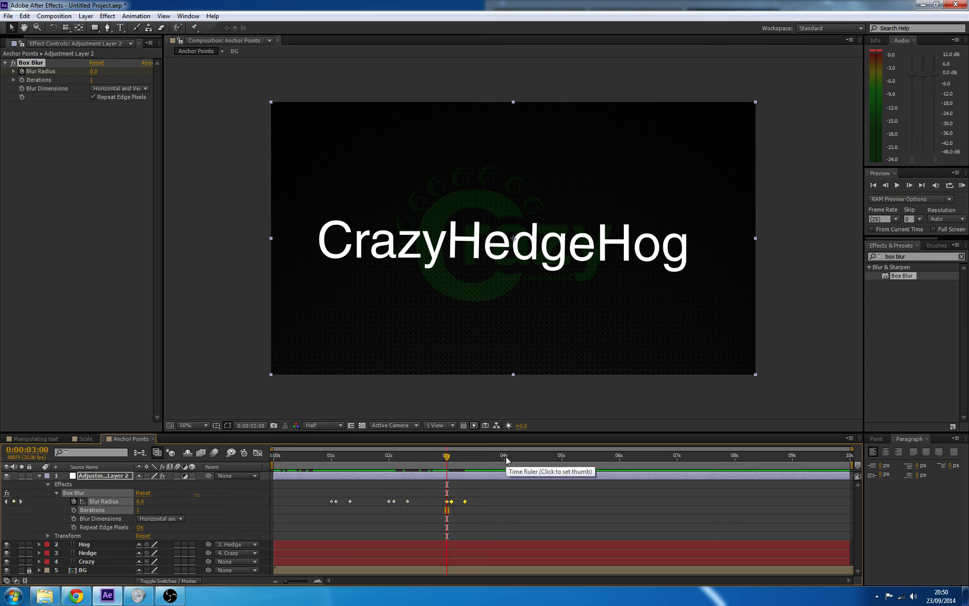
drag(447, 457, 290, 456)
key(space)
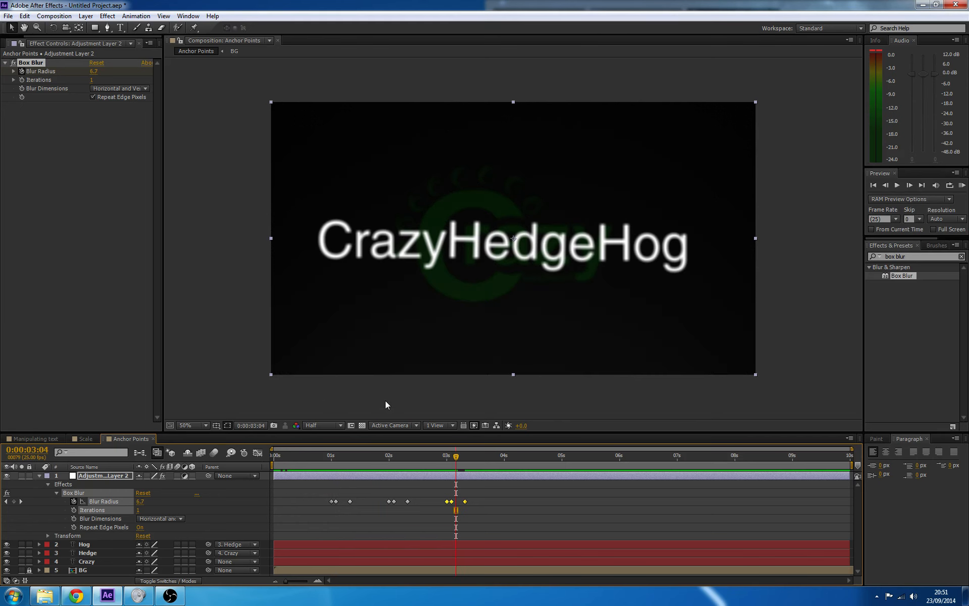
Collapse the adjustment layer, add the sound fx composition as the bottom layer of Anchor Points, and open it.
click(3, 47)
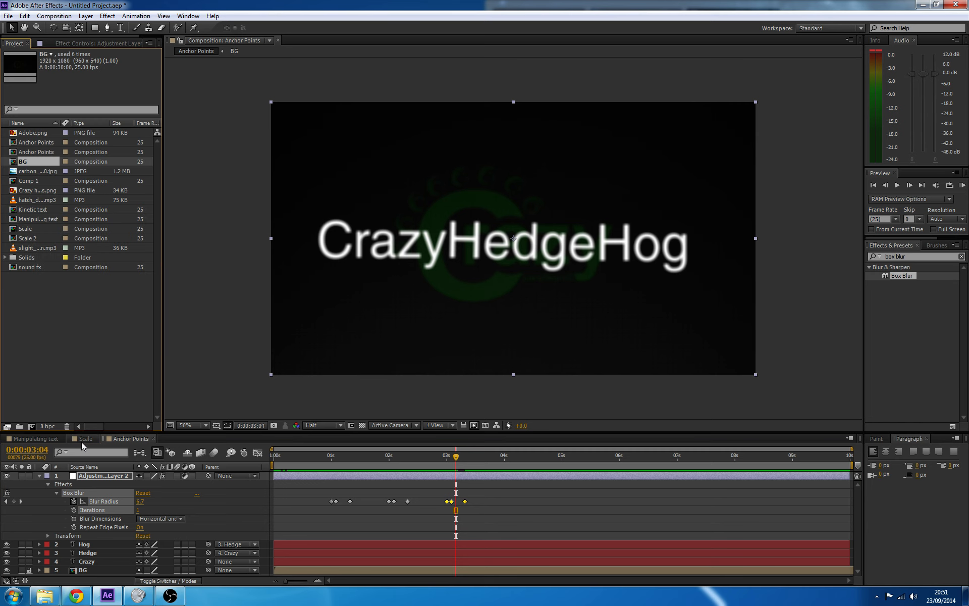
click(39, 476)
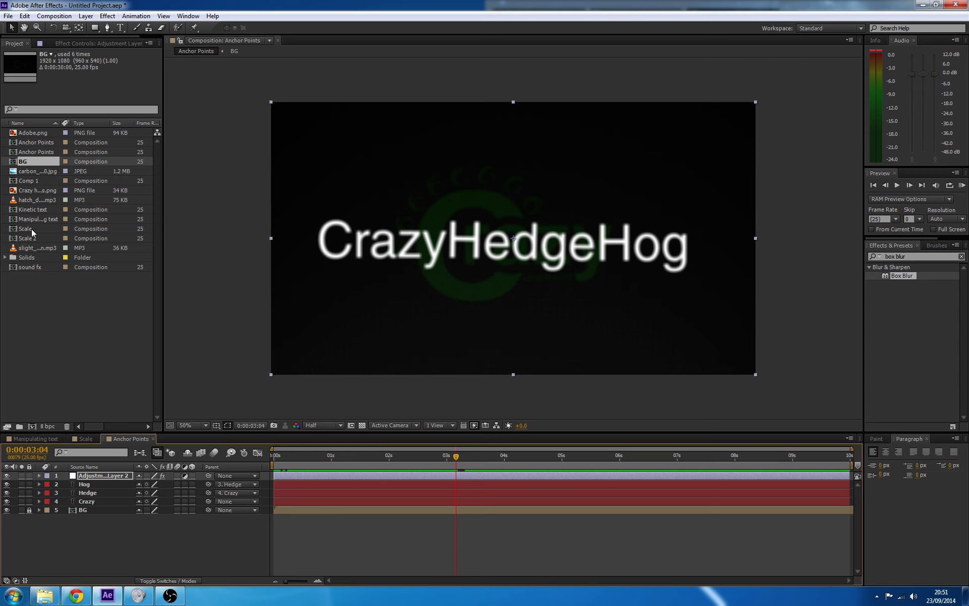
double_click(30, 268)
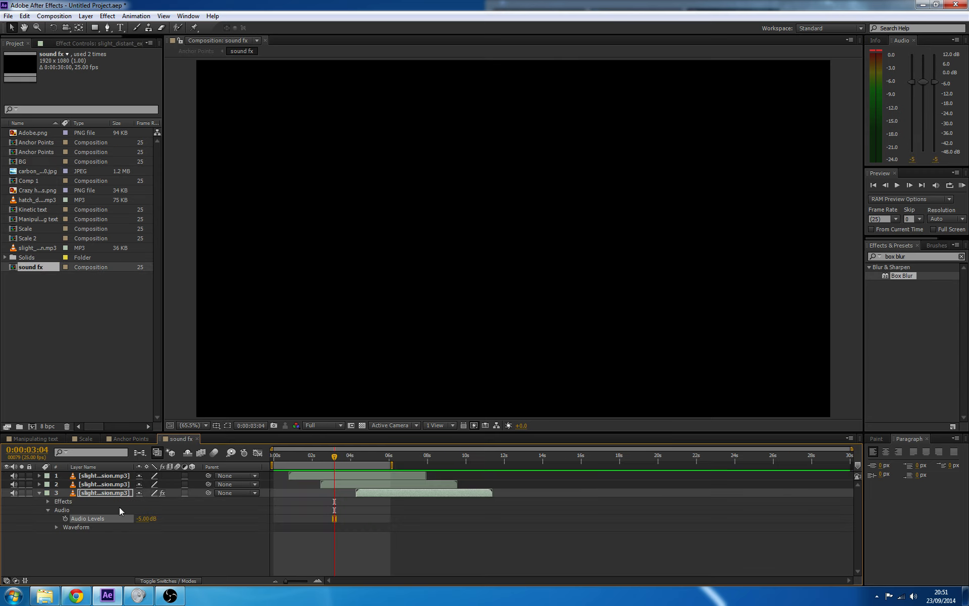
Examine the first explosion sound's waveform in sound fx against the time 0:00:01:01, and return to the Anchor Points composition.
click(40, 476)
click(48, 484)
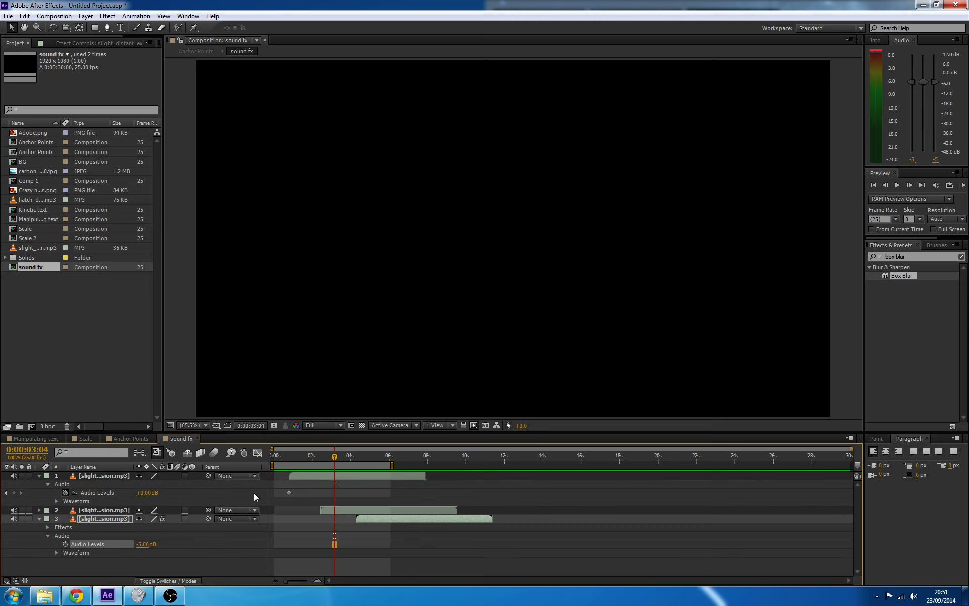
click(56, 501)
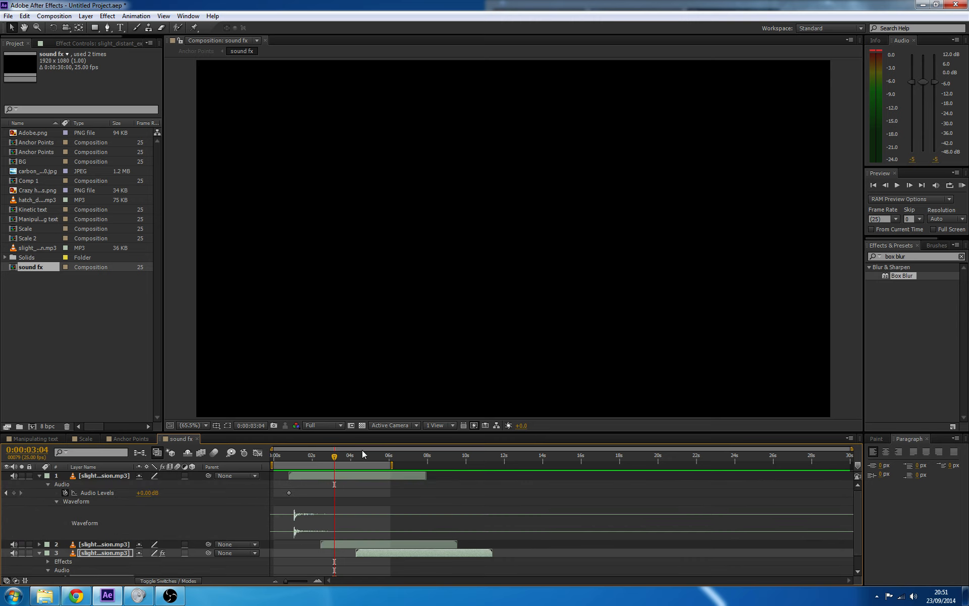
drag(334, 461, 293, 461)
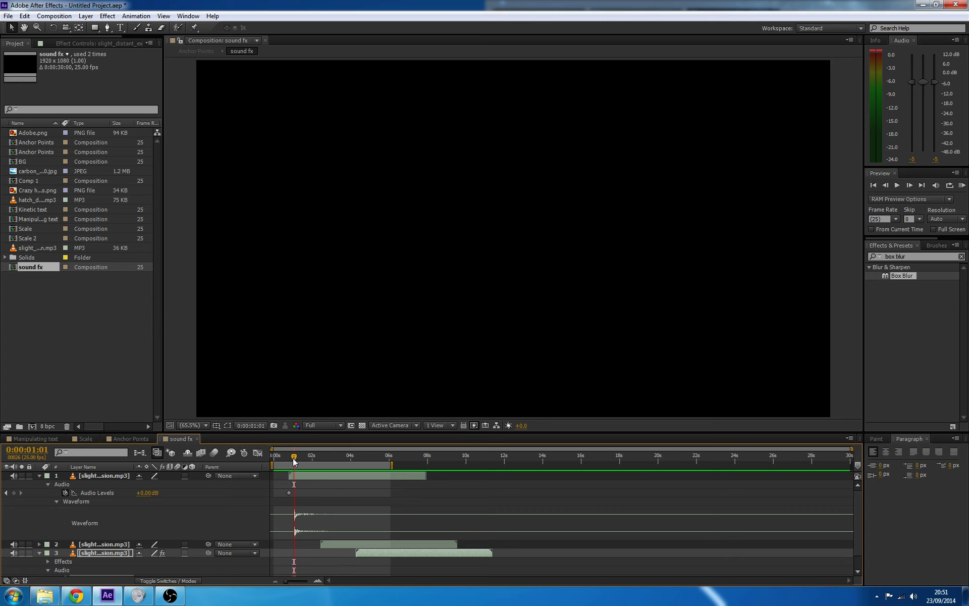
click(121, 439)
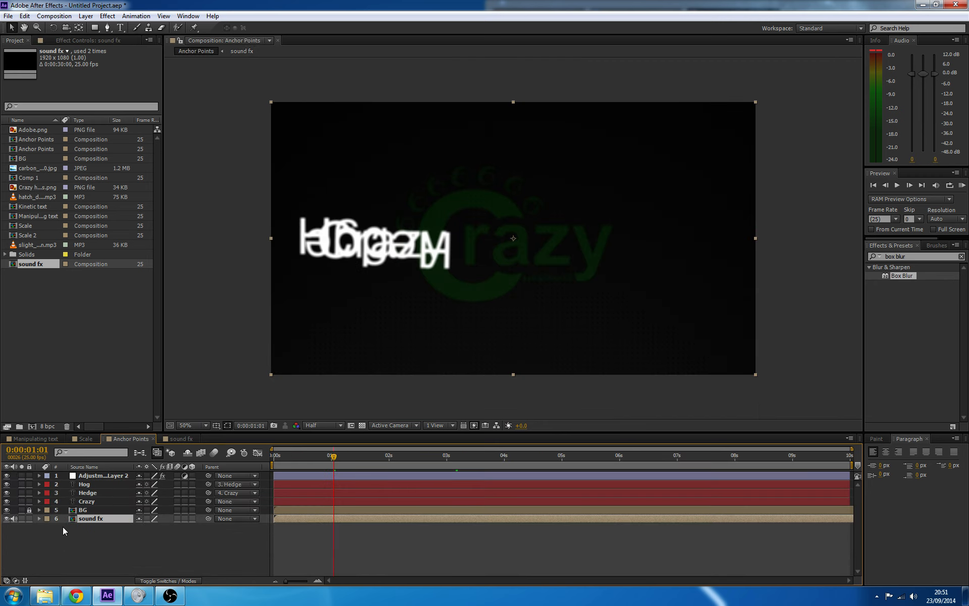
Reveal the sound fx layer's audio waveform and shift the layer slightly earlier so its first peak starts at 0:00:01:00.
click(40, 518)
click(47, 536)
click(56, 552)
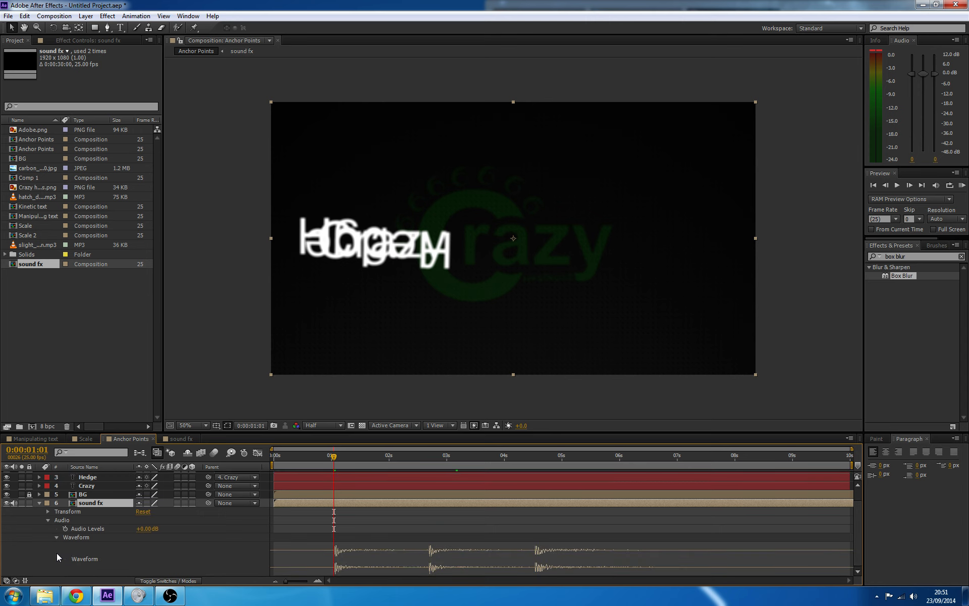
scroll(196, 507, up, 1)
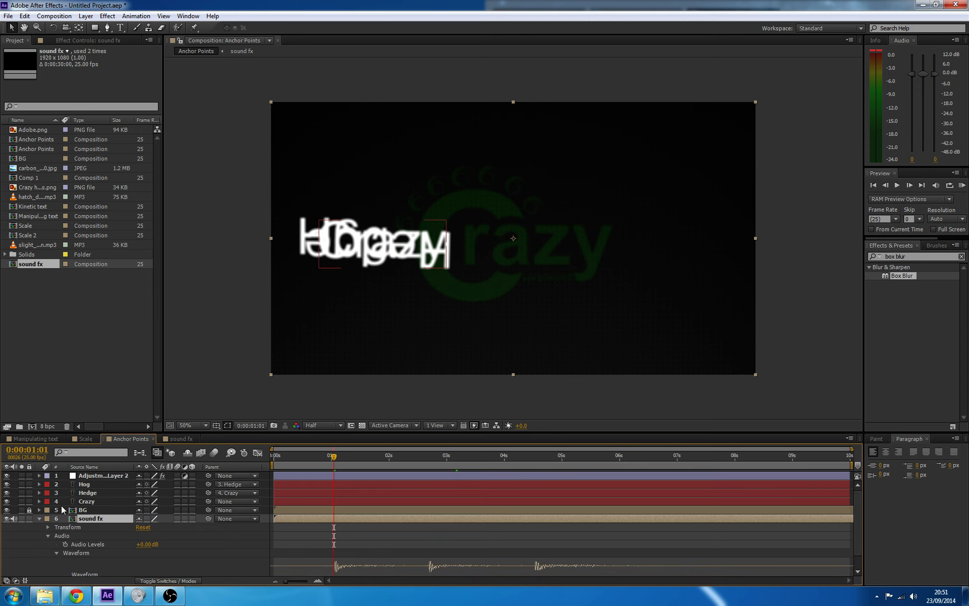
click(39, 503)
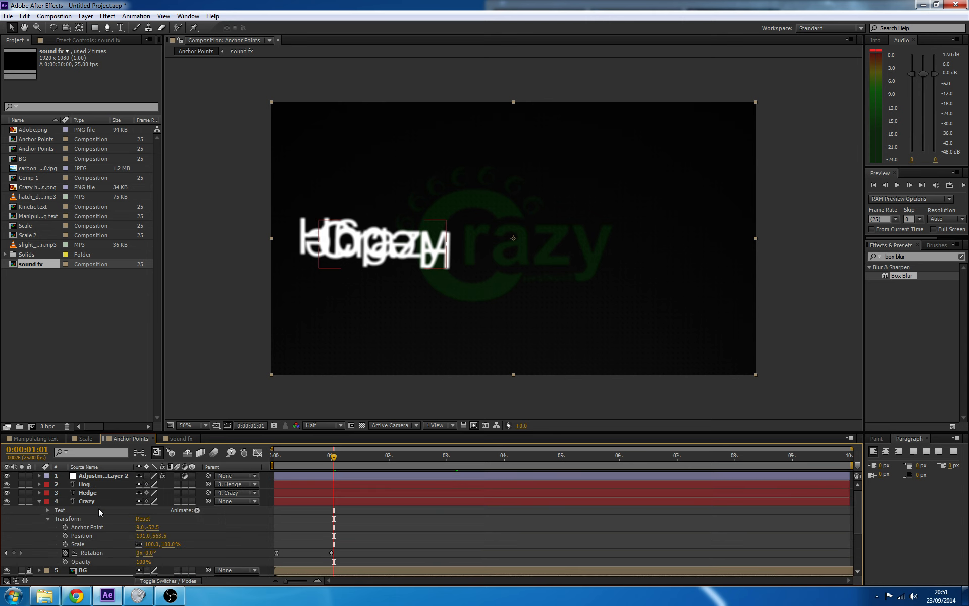
scroll(262, 508, down, 5)
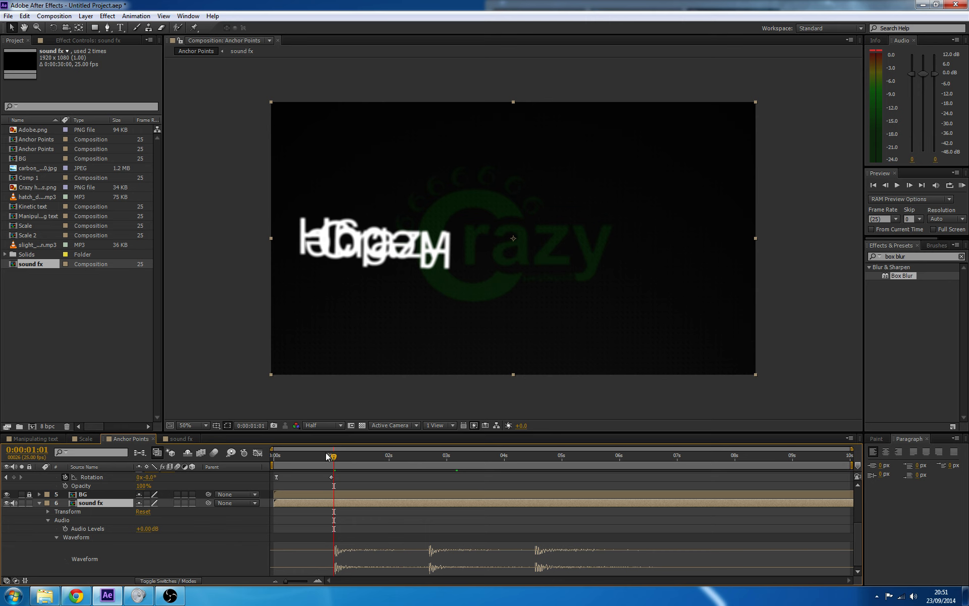
click(331, 456)
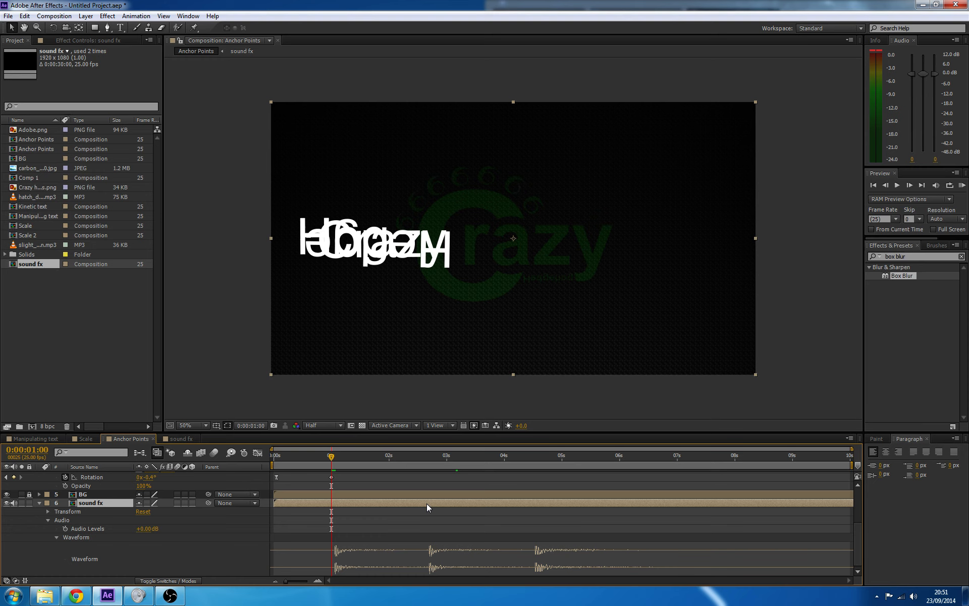
drag(426, 503, 426, 503)
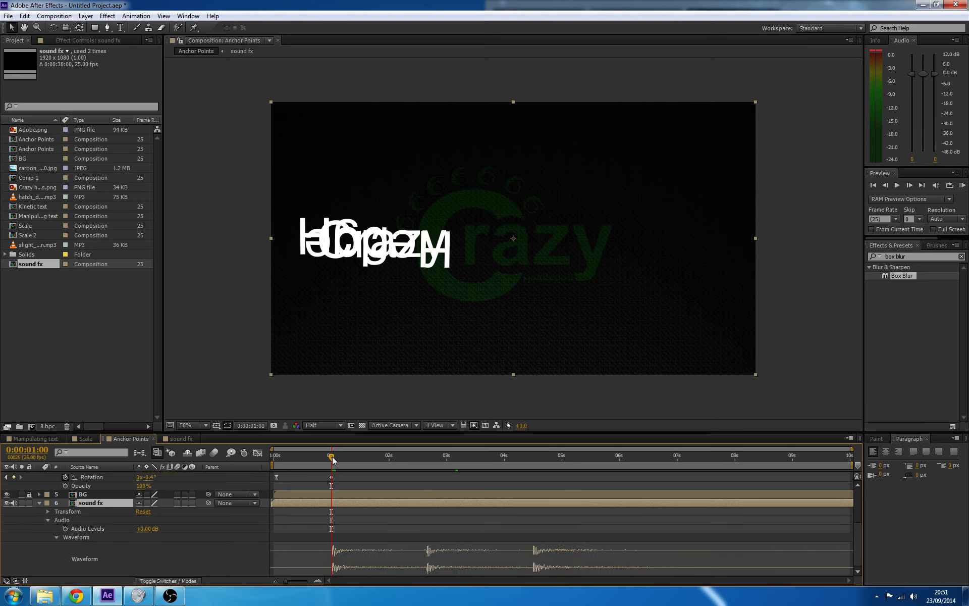
Check the second sound peak in Anchor Points against 0:00:02:00, and compare the timing in the Manipulating text composition.
drag(334, 463, 390, 464)
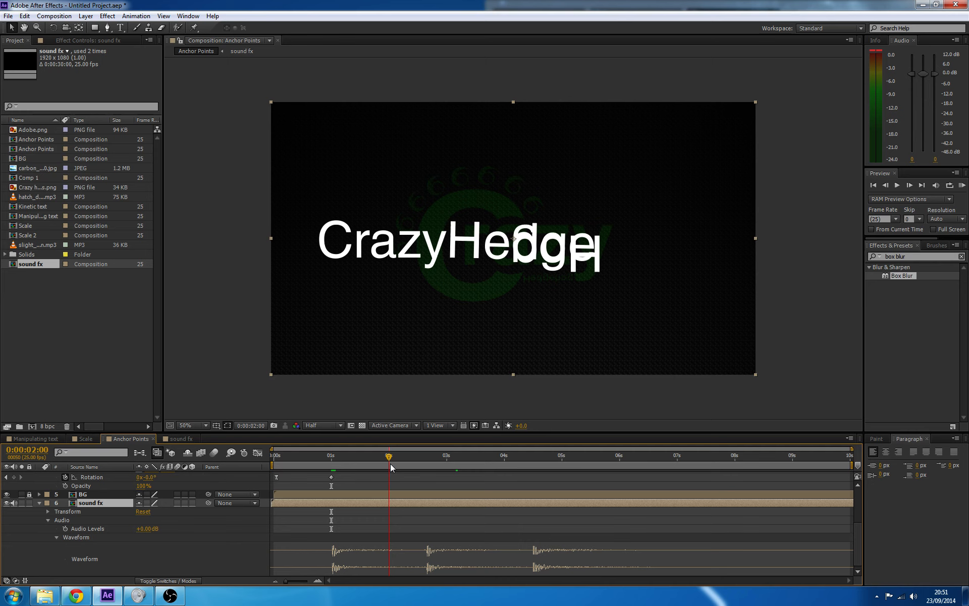
right_click(399, 502)
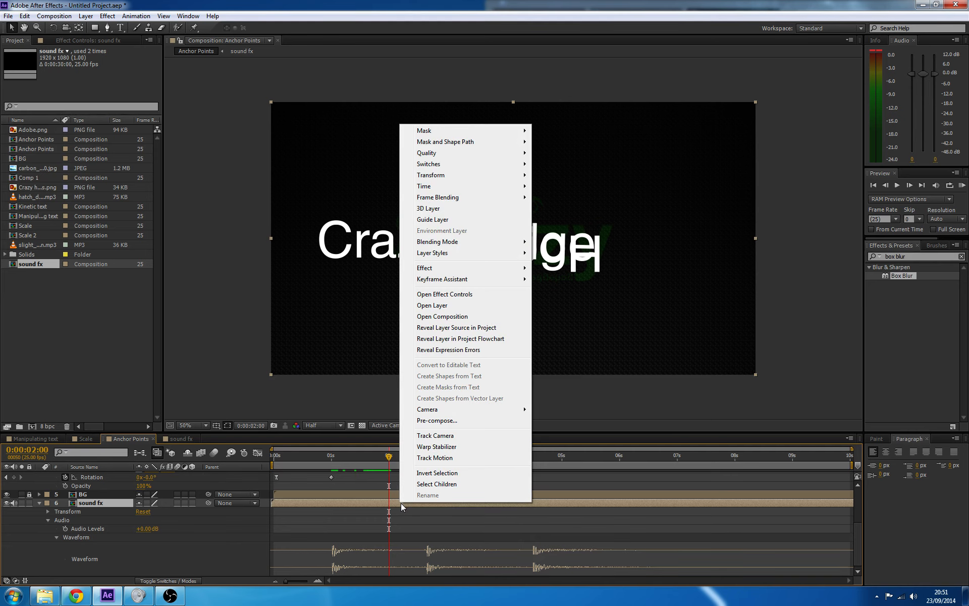
click(223, 387)
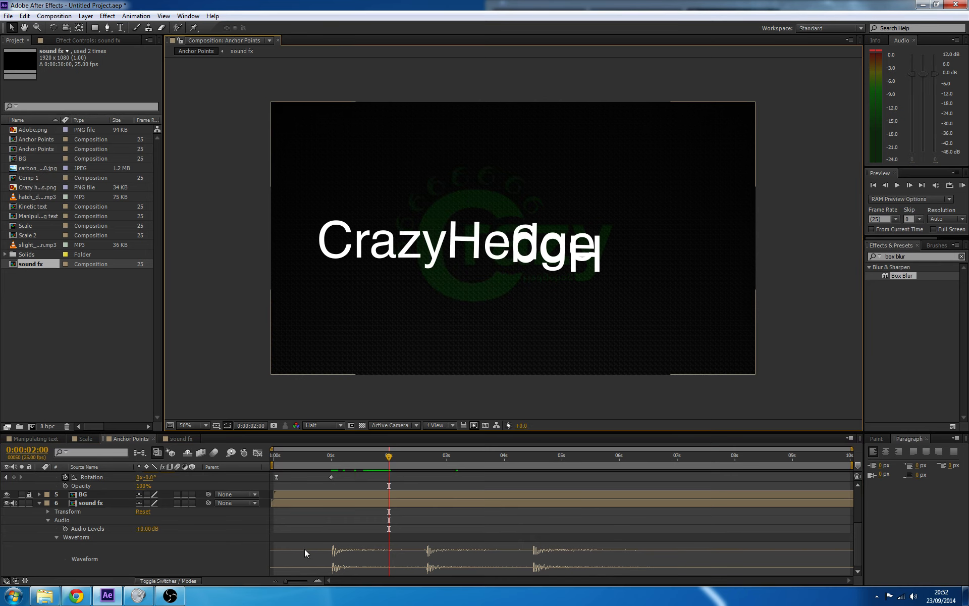
click(26, 435)
drag(307, 459, 348, 457)
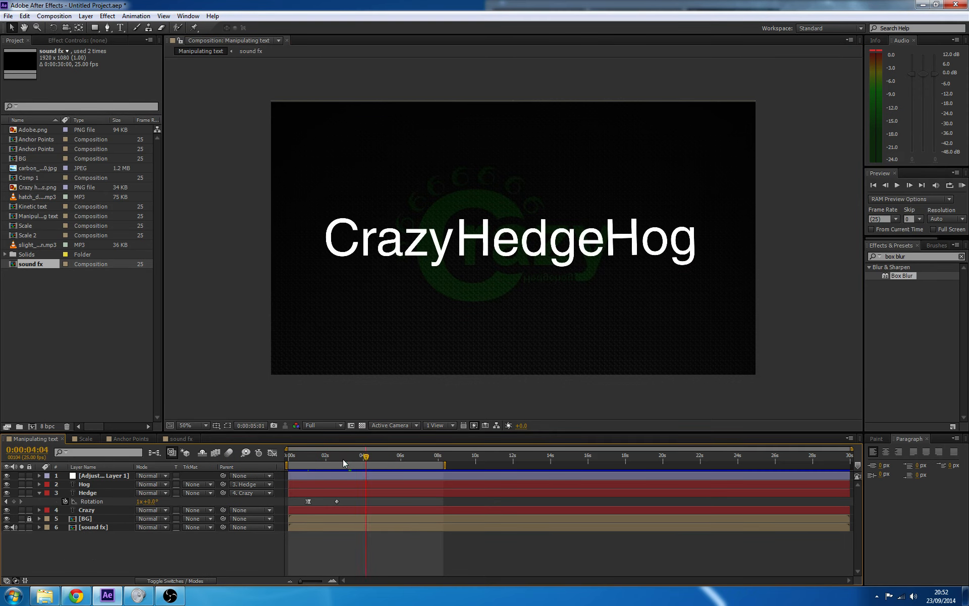
key(KP_0)
Open the sound fx composition and check the first explosion sound's peak against the time 0:00:01:00.
click(169, 440)
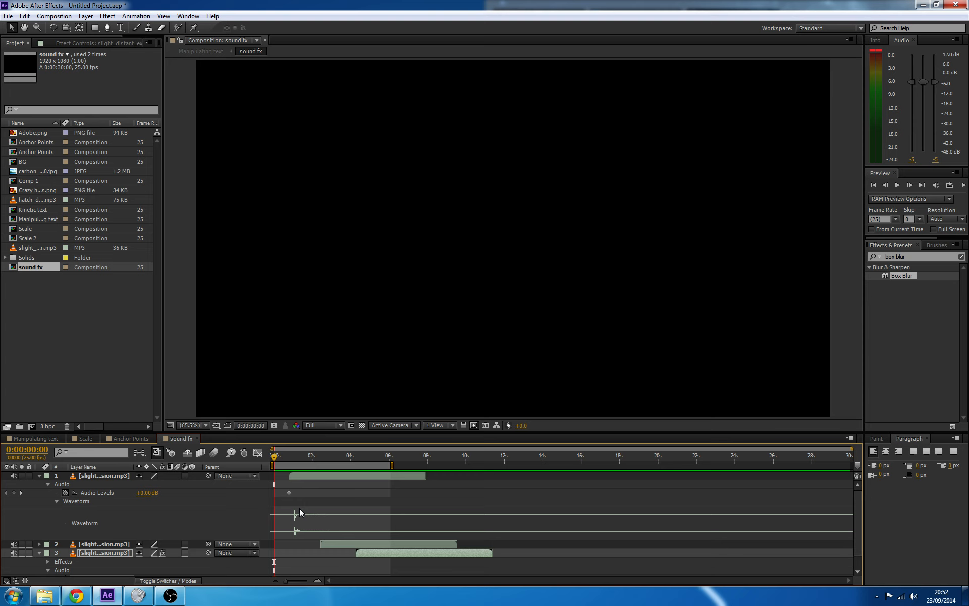
click(282, 457)
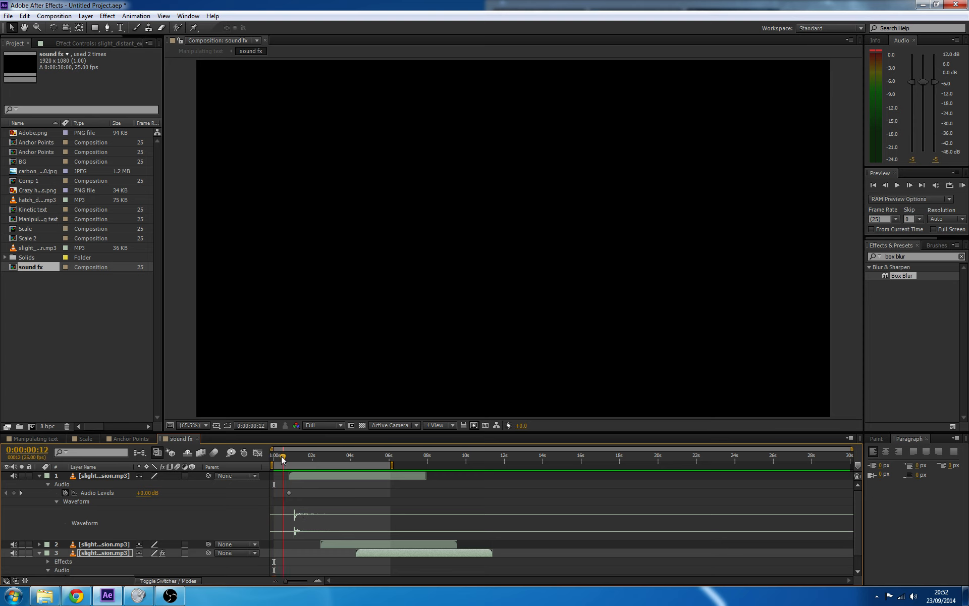
click(126, 439)
click(173, 439)
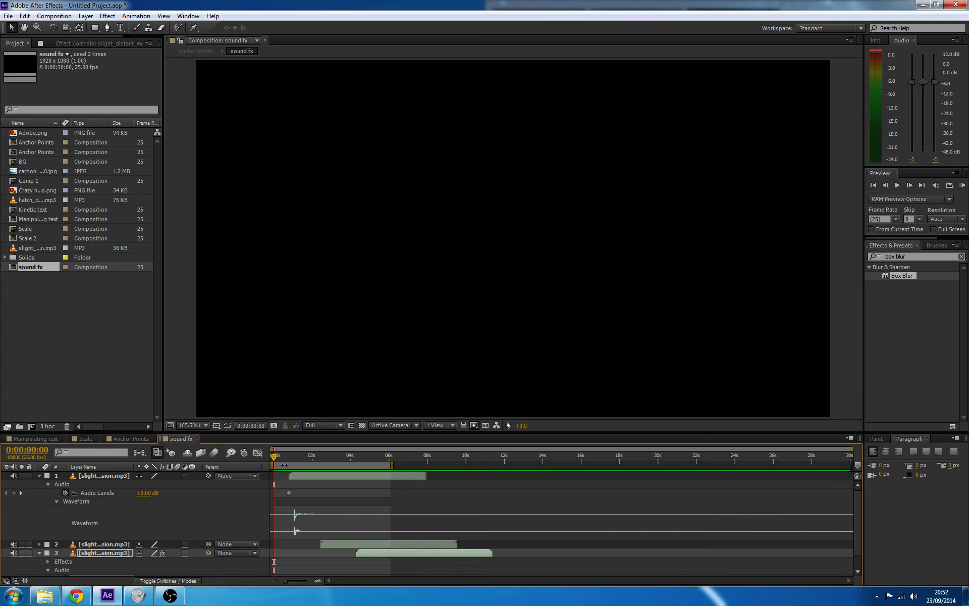
drag(274, 457, 290, 463)
Reveal the second explosion sound's waveform and shift its layer earlier so the peak starts at 0:00:02:00.
click(39, 544)
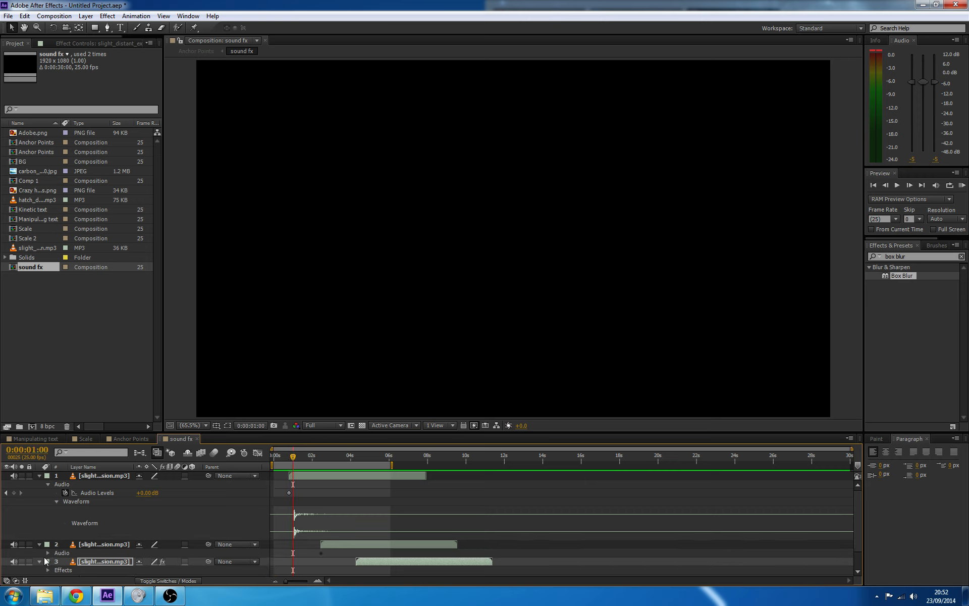
click(39, 561)
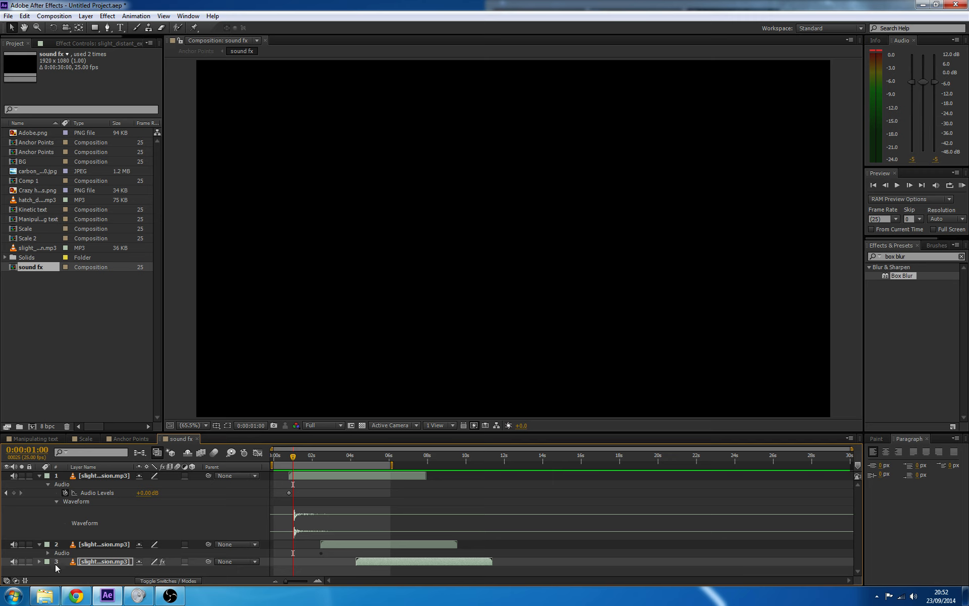
click(48, 553)
scroll(60, 563, down, 1)
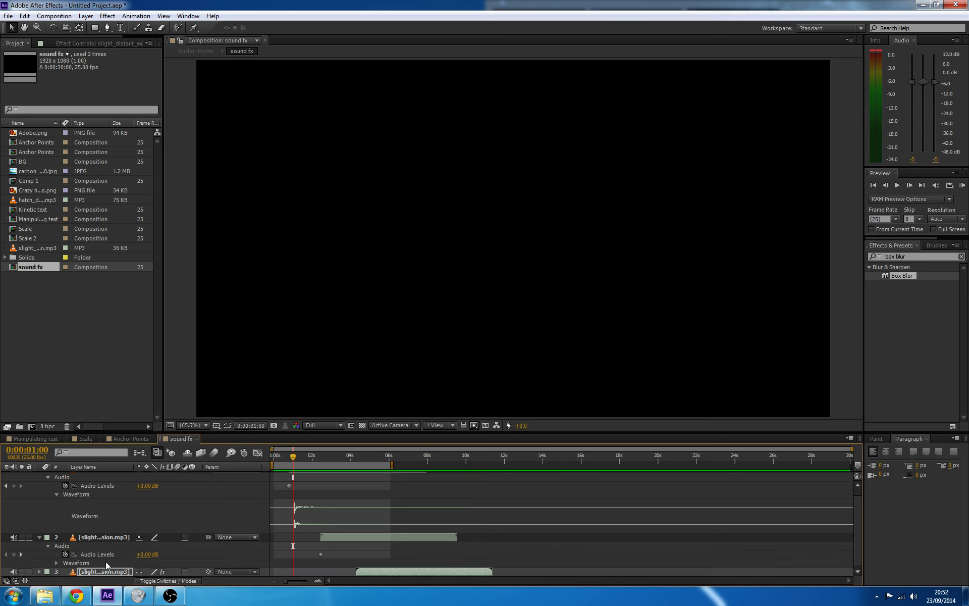
click(56, 562)
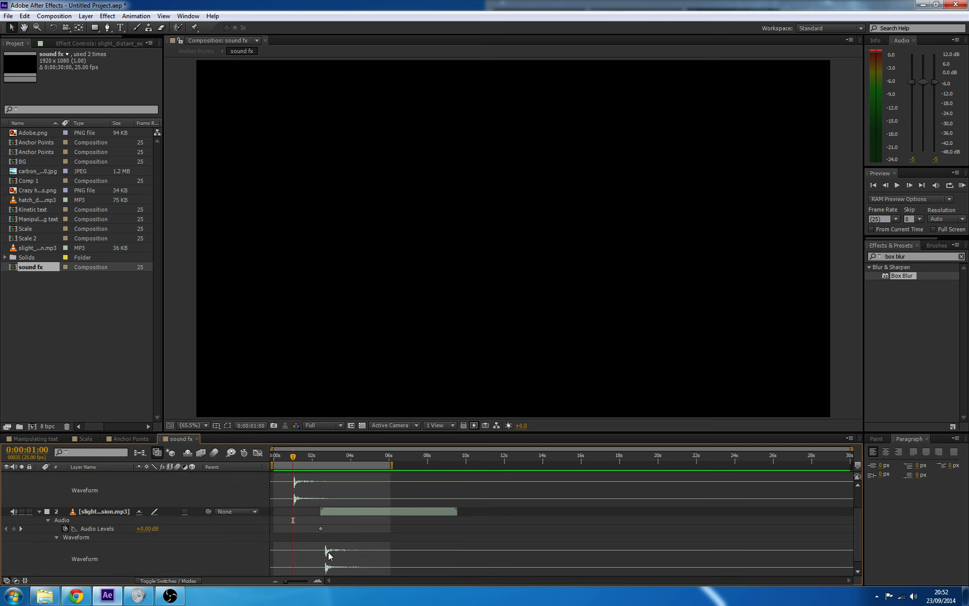
drag(290, 462, 312, 462)
drag(369, 511, 359, 511)
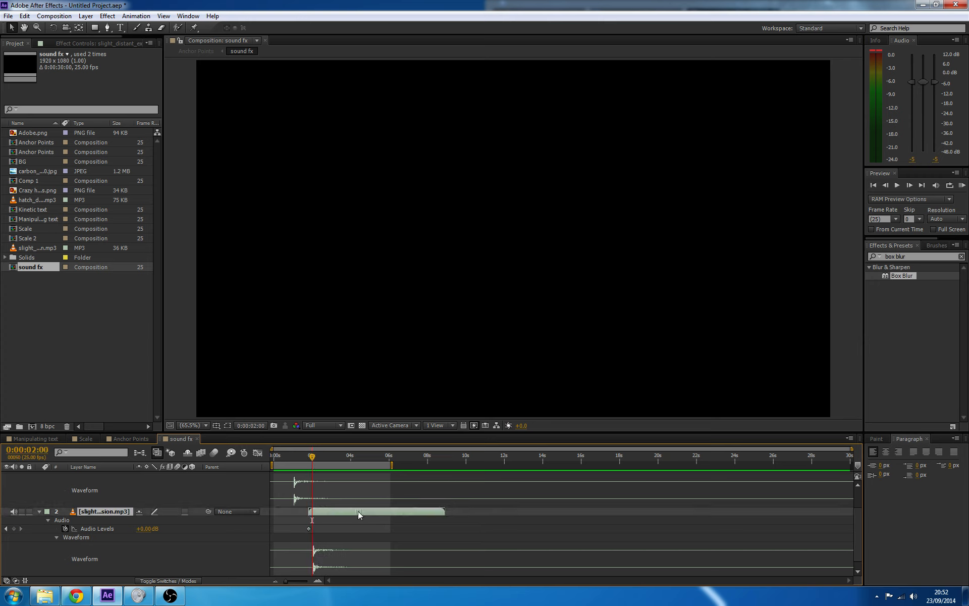
Reveal the third explosion sound's waveform and shift its layer earlier so the peak starts at 0:00:03:00.
scroll(323, 525, down, 1)
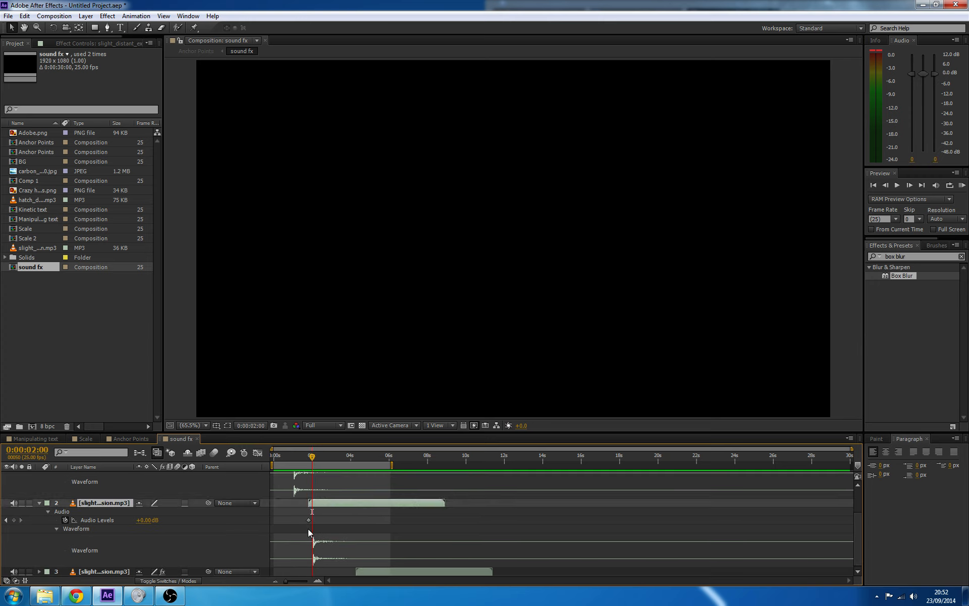
click(40, 568)
click(38, 571)
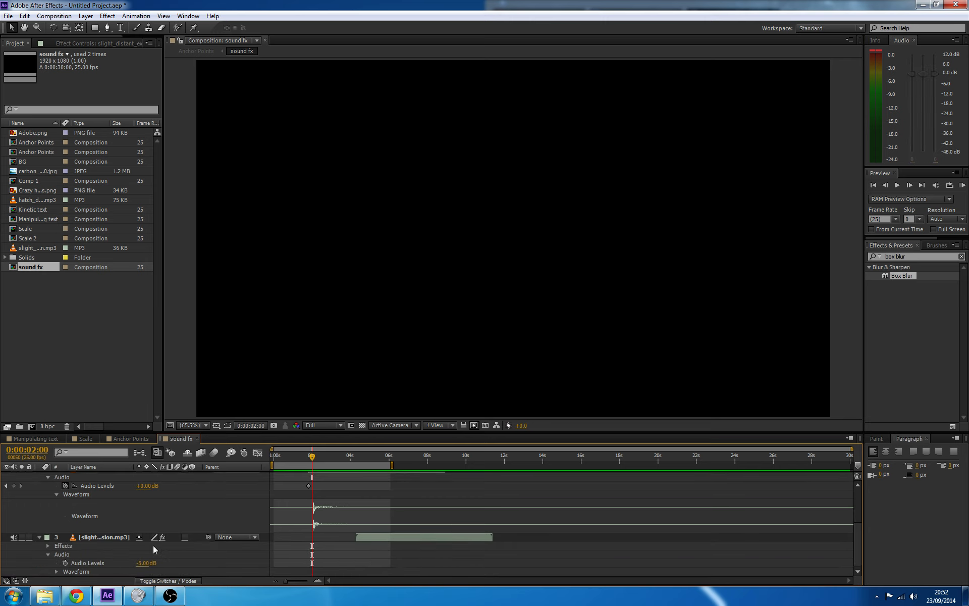
click(56, 572)
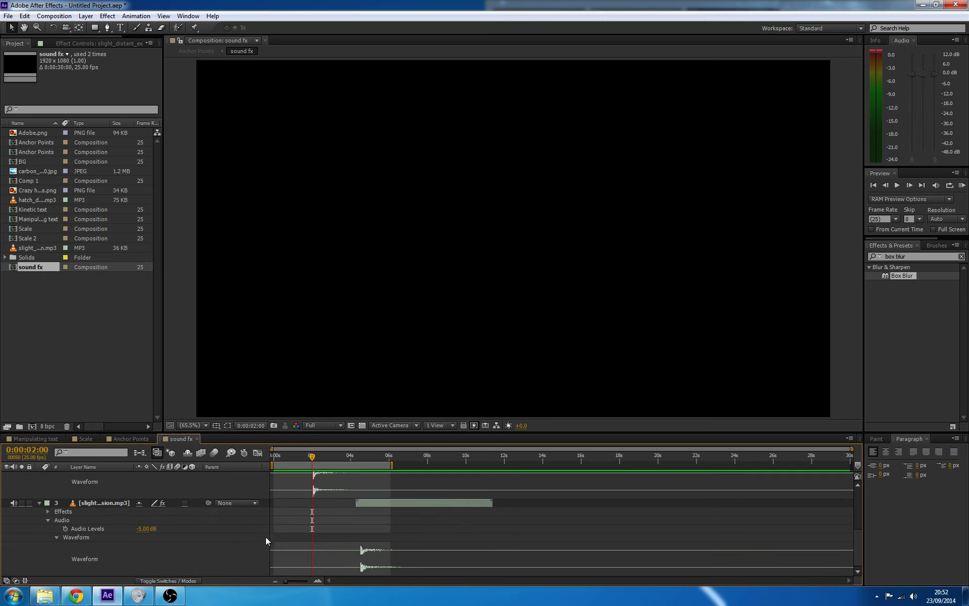
drag(394, 503, 383, 502)
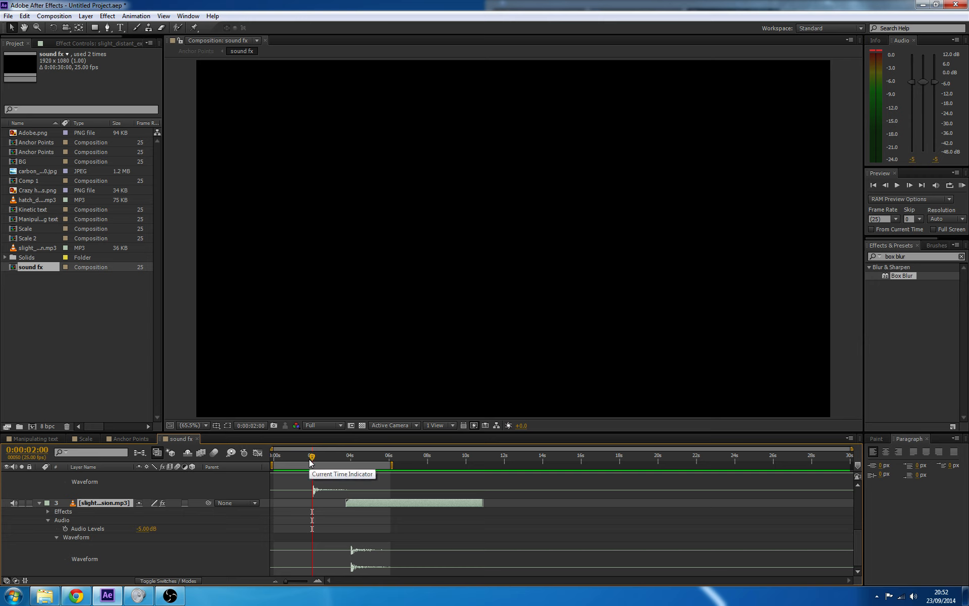
drag(312, 461, 330, 464)
drag(377, 507, 358, 502)
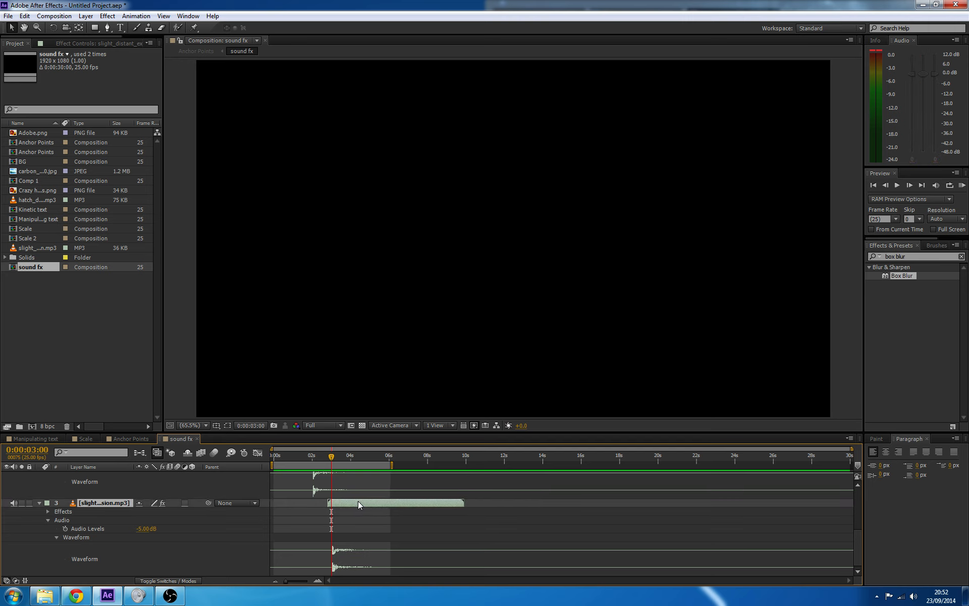
Check the sound fx layer's waveform in Anchor Points, and collapse the three explosion sound layers in sound fx.
click(131, 438)
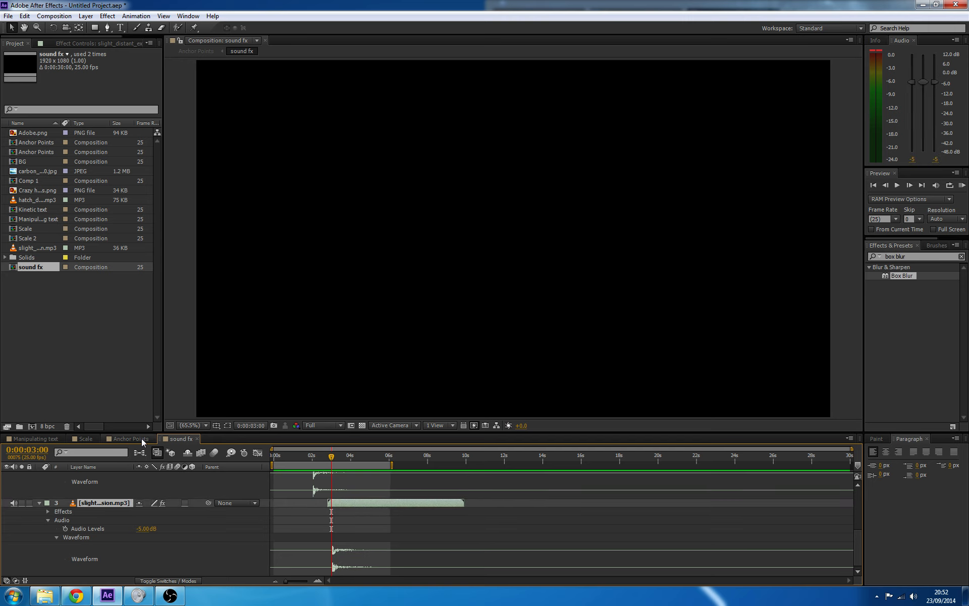
drag(445, 458, 371, 458)
click(87, 503)
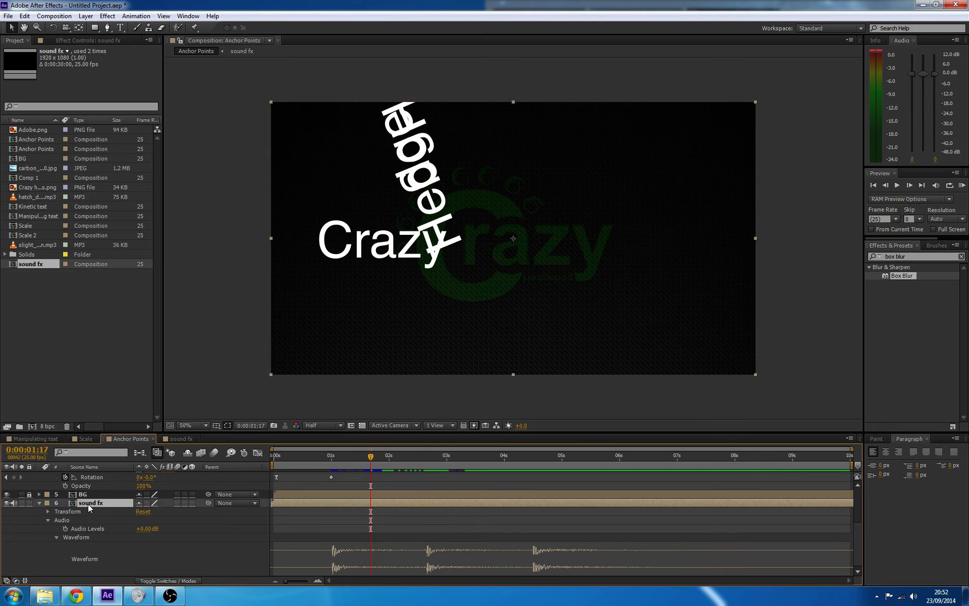
click(181, 438)
scroll(61, 516, up, 4)
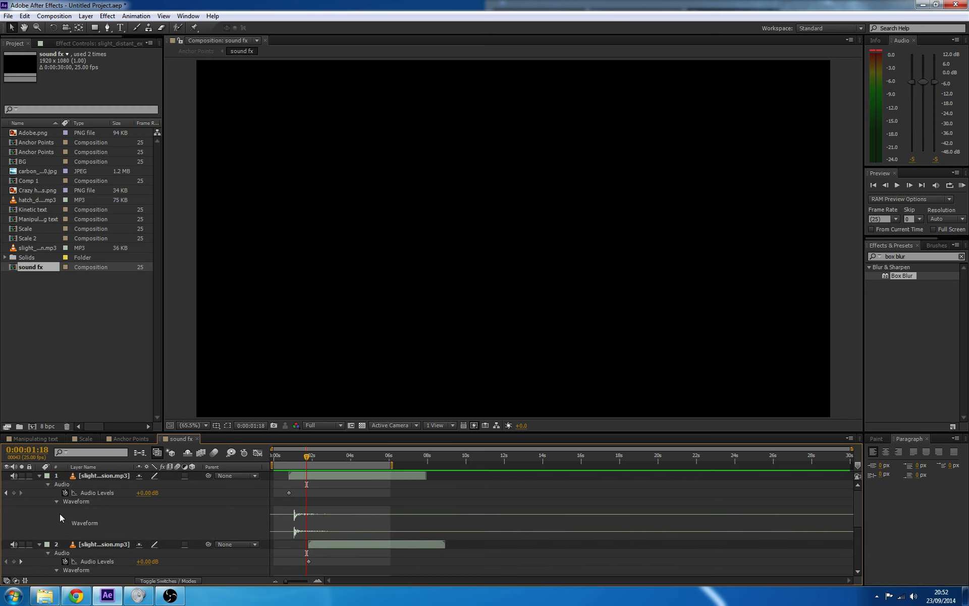
click(39, 476)
click(39, 484)
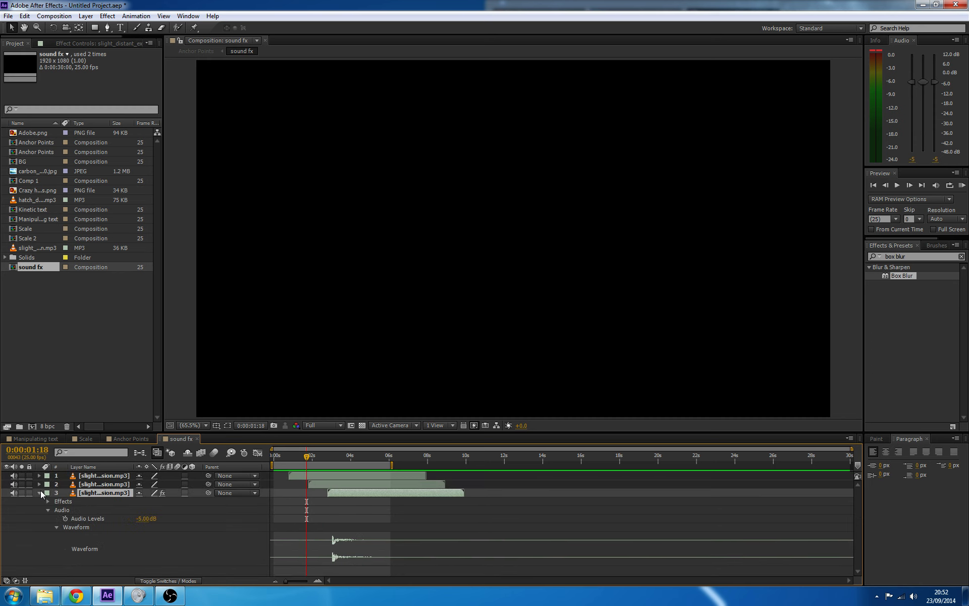
click(39, 493)
Delete the sound fx layer from Anchor Points and add the sound fx composition again as the bottom layer.
click(116, 438)
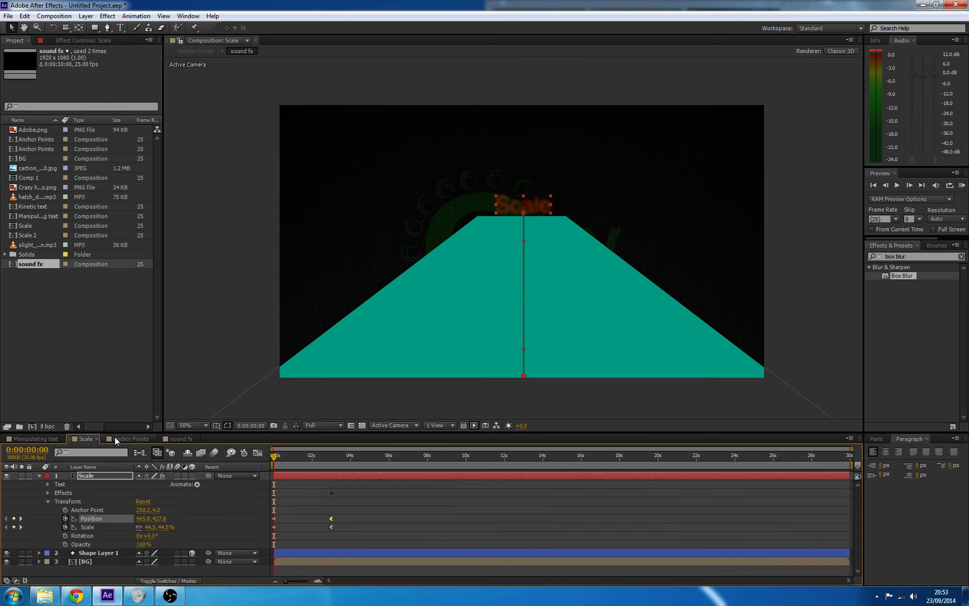
key(Delete)
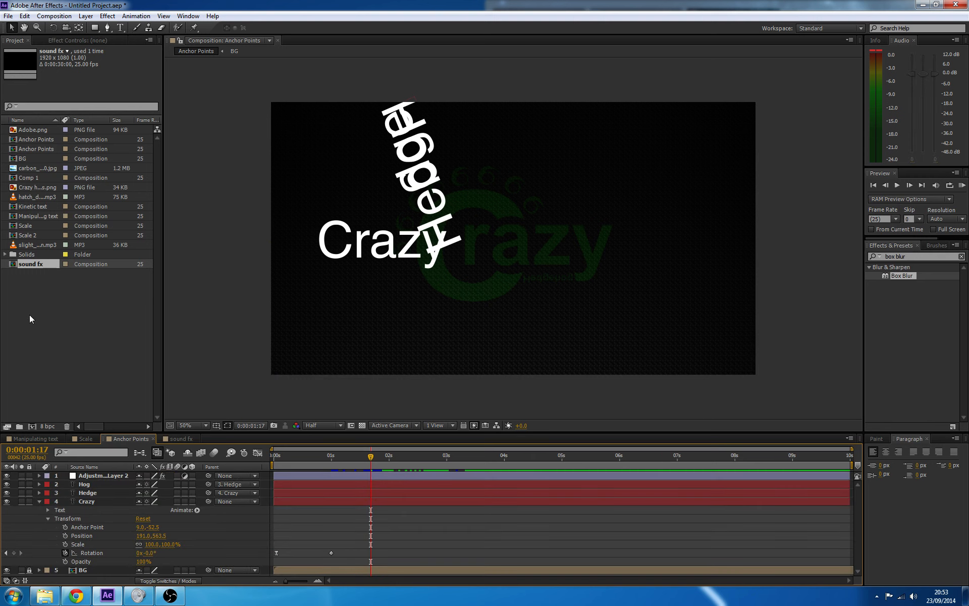
drag(85, 438, 87, 575)
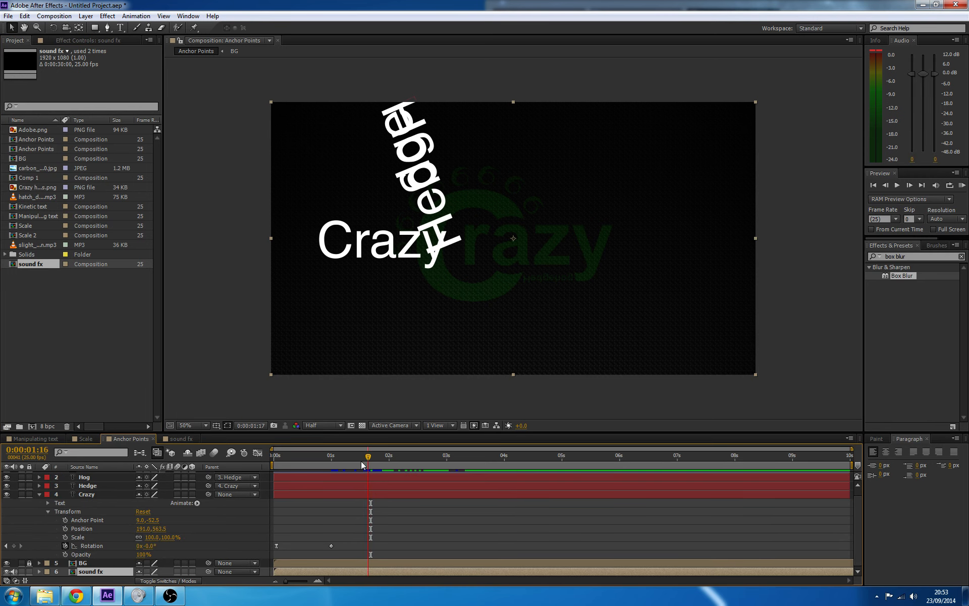
Return to the start of Anchor Points and reveal the new sound fx layer's audio waveform.
key(Home)
click(40, 571)
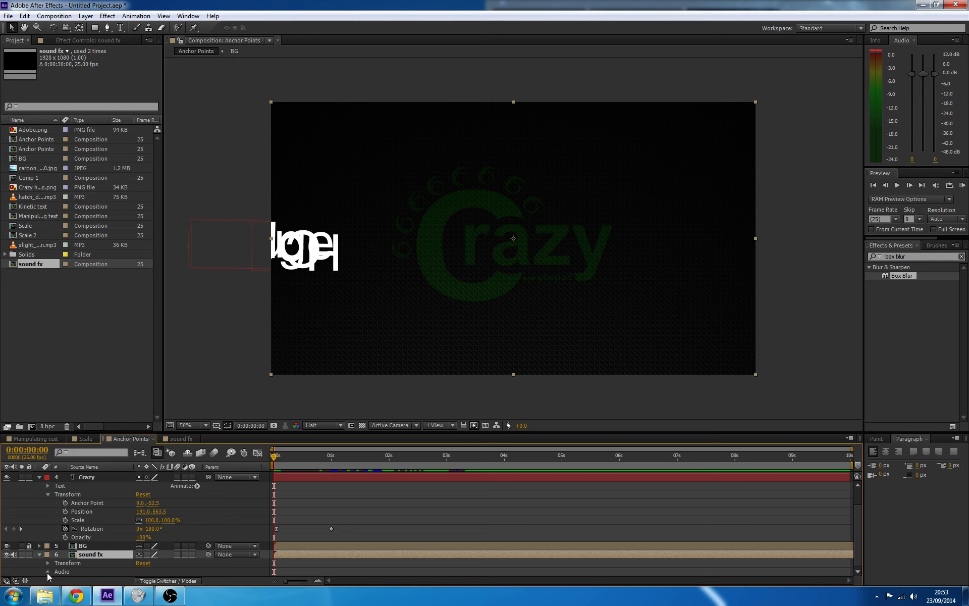
click(47, 572)
click(56, 573)
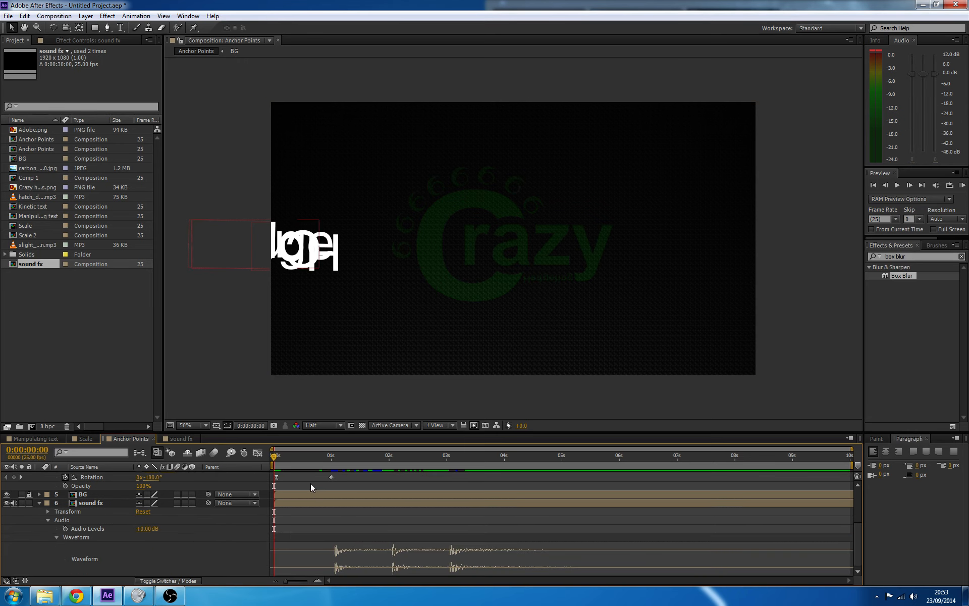
Run a RAM preview of Anchor Points with sound from the start, and collapse the Crazy layer.
drag(281, 454, 274, 473)
click(962, 185)
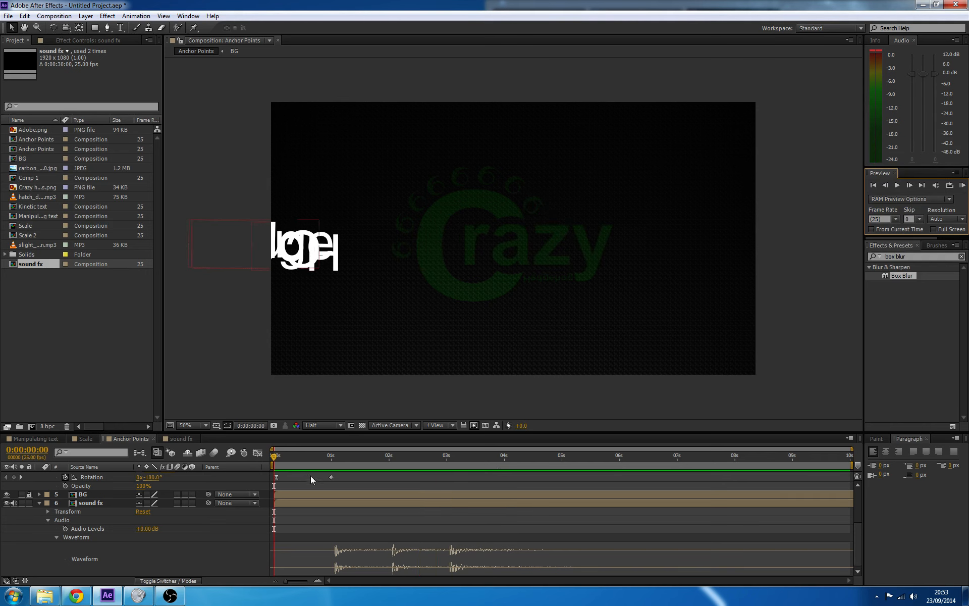
mouse_move(274, 458)
mouse_down()
mouse_move(444, 462)
mouse_move(275, 464)
mouse_up()
scroll(107, 534, up, 3)
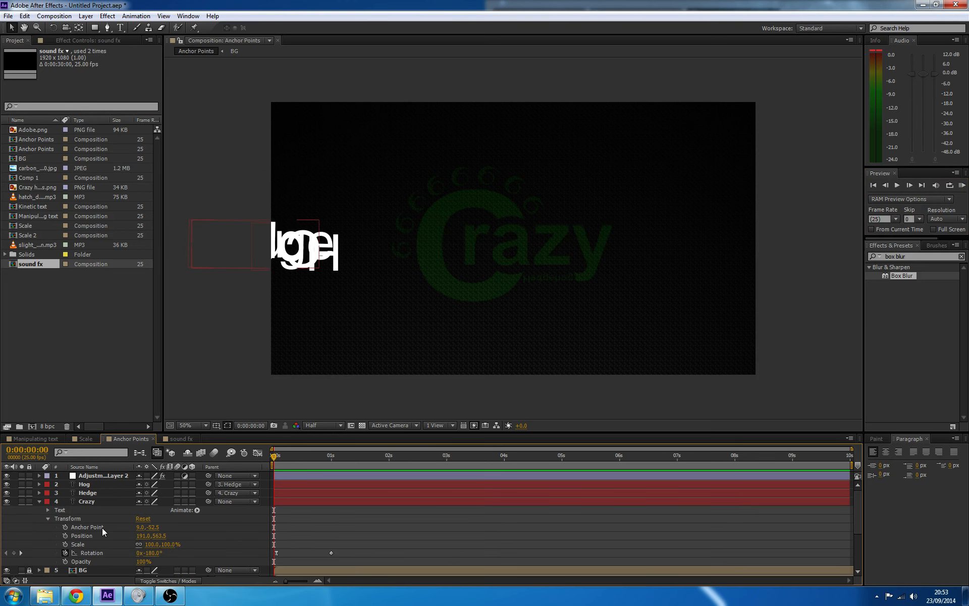
click(39, 502)
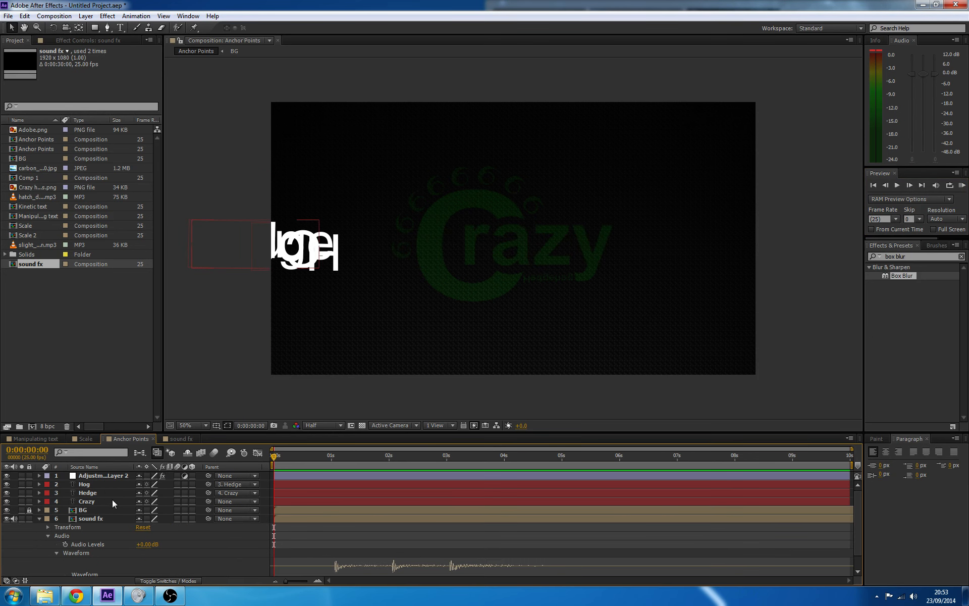
Expand the Crazy layer in Anchor Points and display its Rotation curve in the graph editor.
click(38, 501)
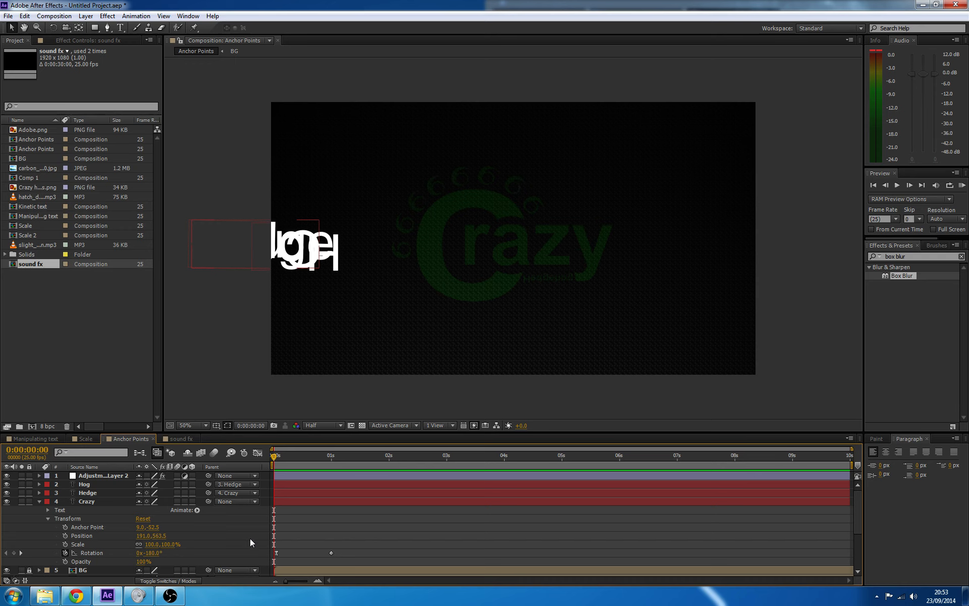
click(81, 554)
click(258, 453)
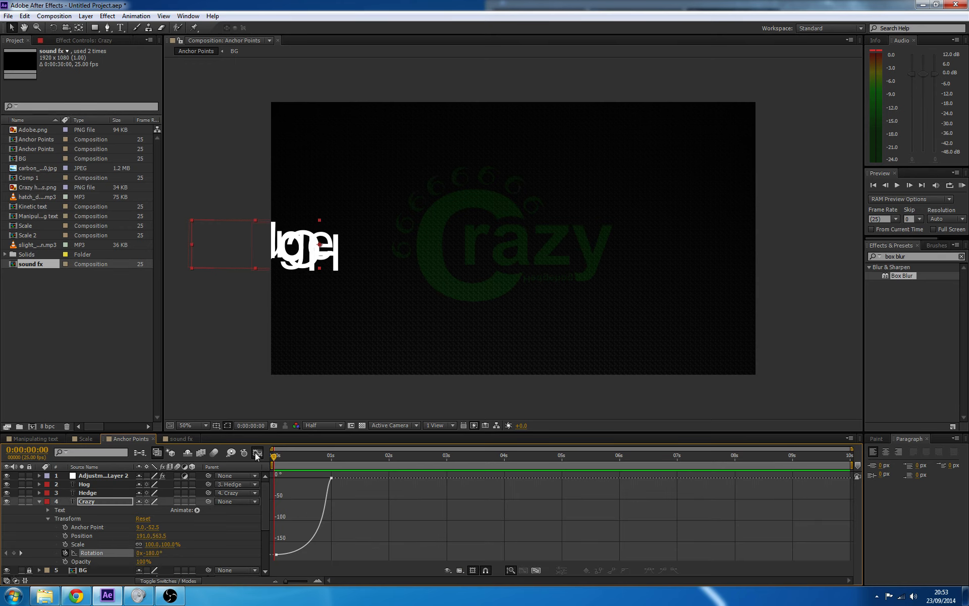
Look over the Manipulating text and sound fx compositions, collapse the Hedge layer in Manipulating text, and return to Anchor Points.
click(33, 440)
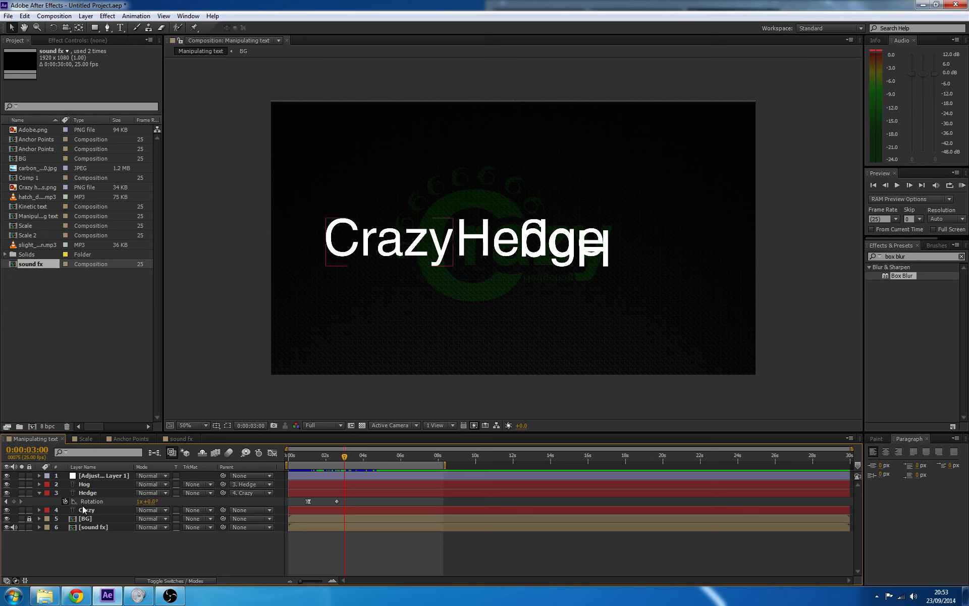
click(40, 493)
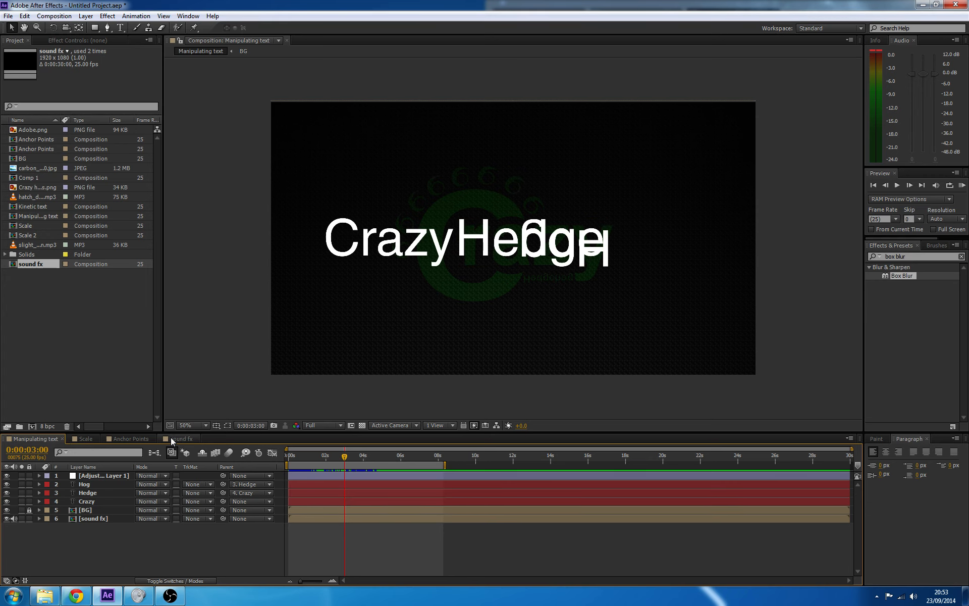
click(172, 438)
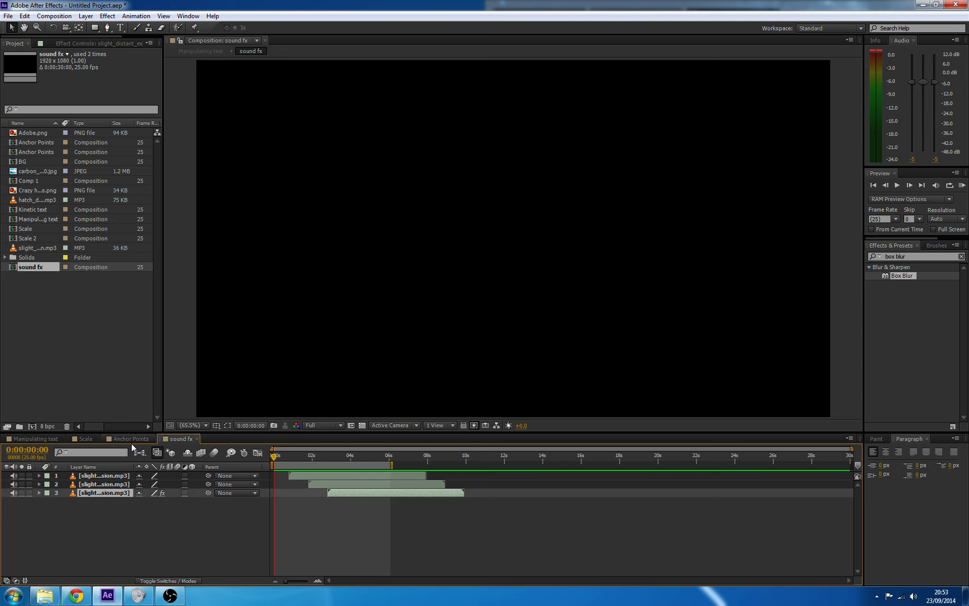
click(134, 442)
click(179, 441)
click(132, 439)
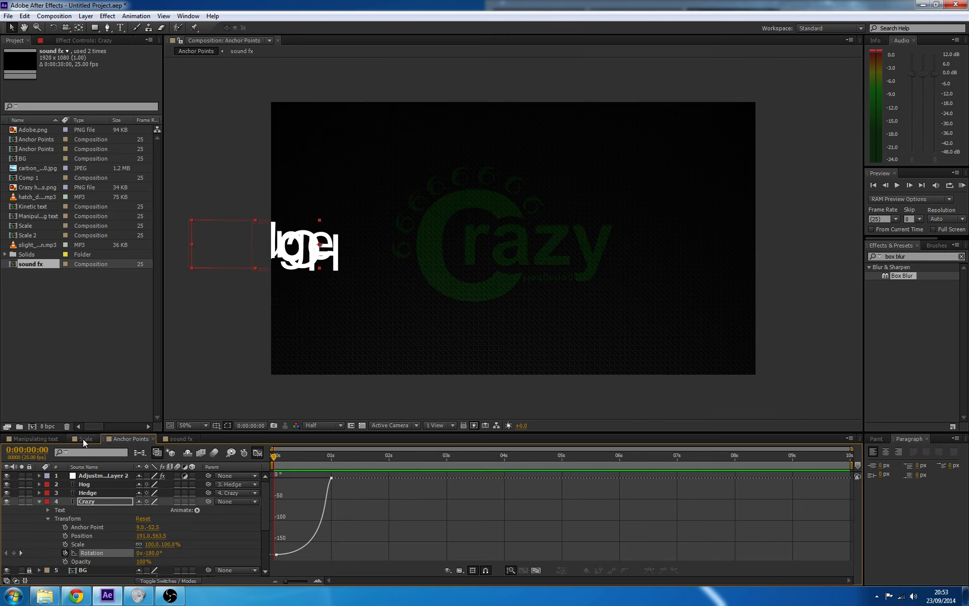
Play the Scale composition from its first frame to examine the text's position and scale animation.
click(82, 438)
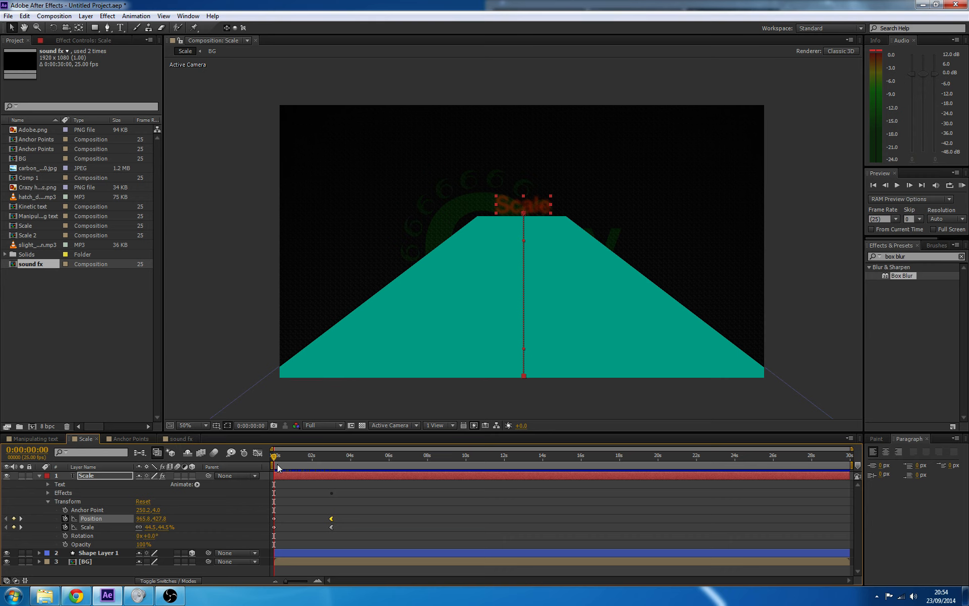
drag(274, 455, 239, 439)
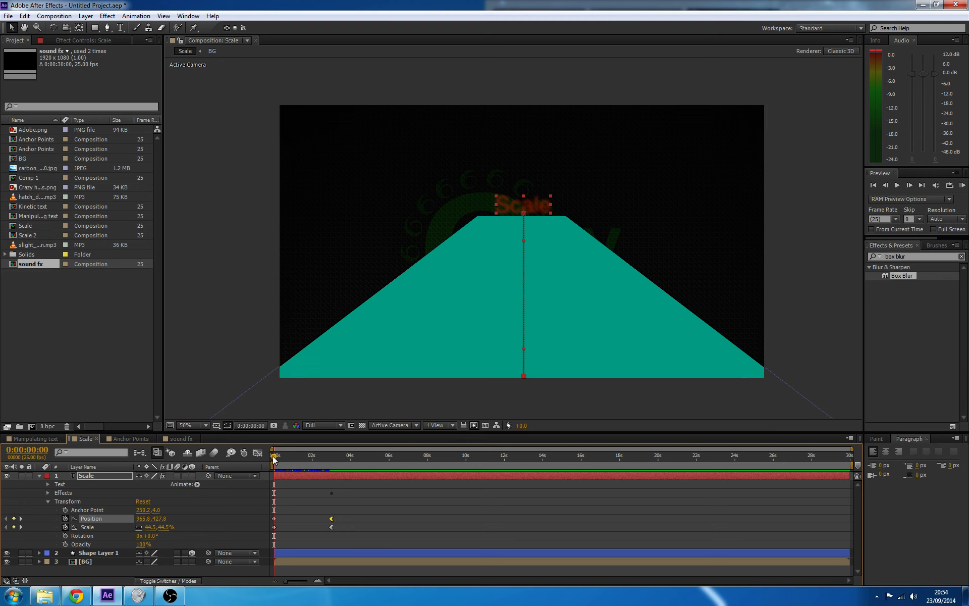
key(space)
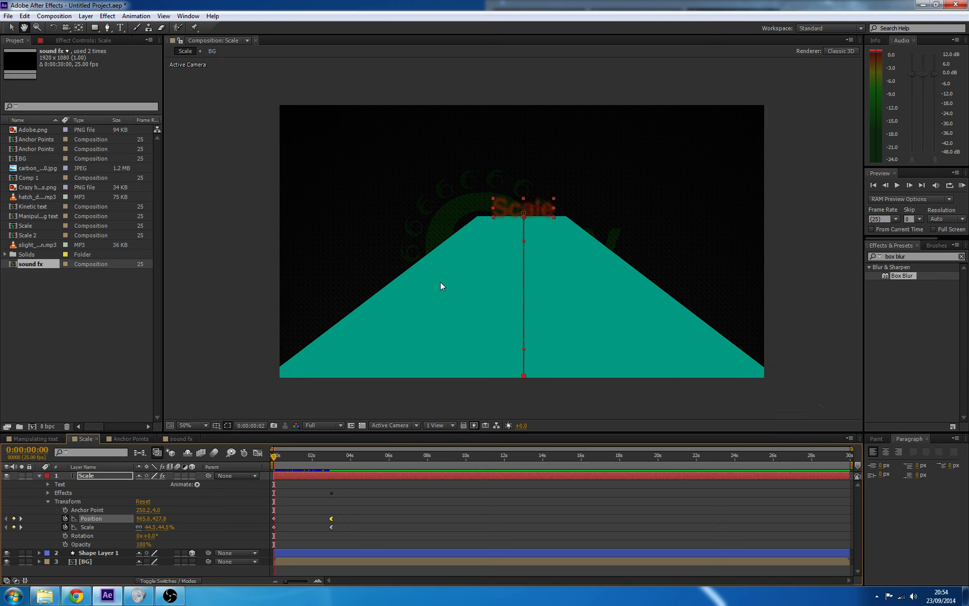
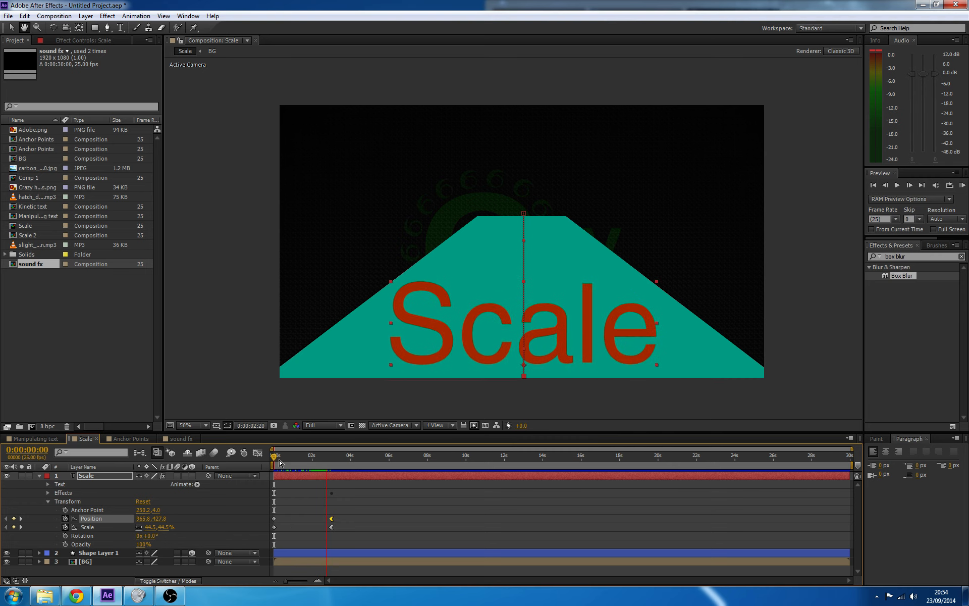
key(space)
Close the sound fx and Anchor Points compositions in the timeline.
click(180, 439)
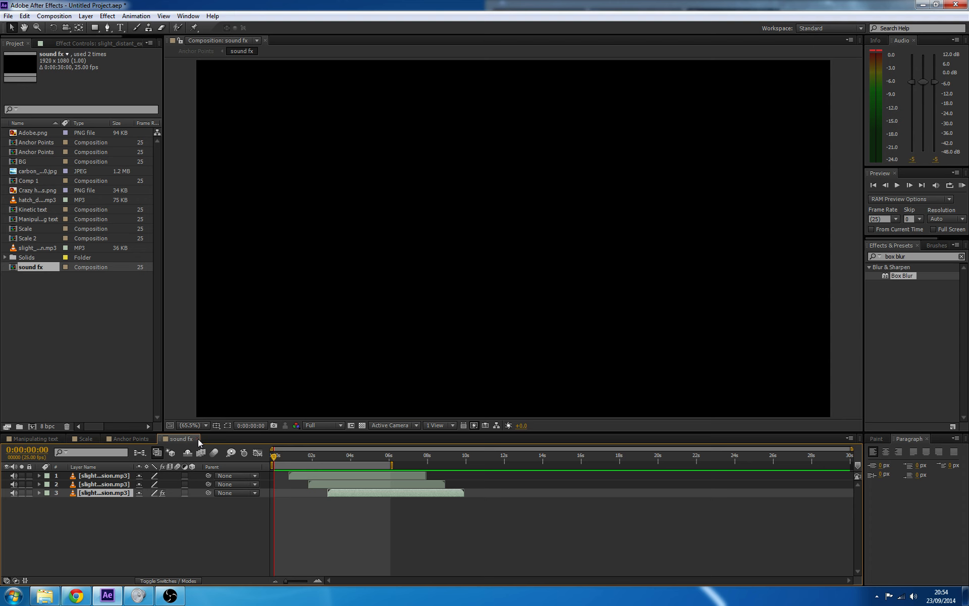
click(198, 439)
click(153, 438)
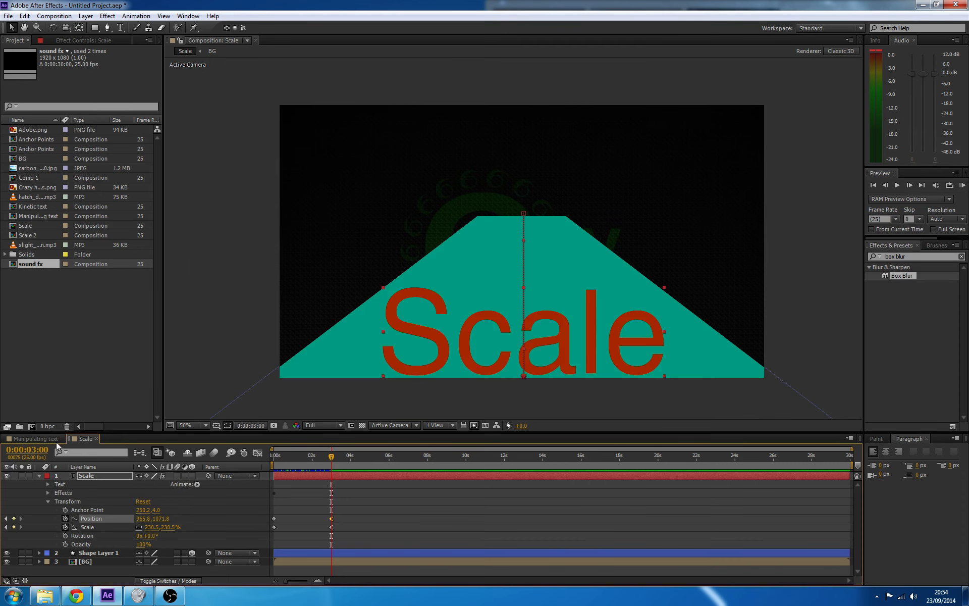
Replay the Scale composition from the start and return to its first frame.
drag(327, 457, 259, 454)
key(KP_0)
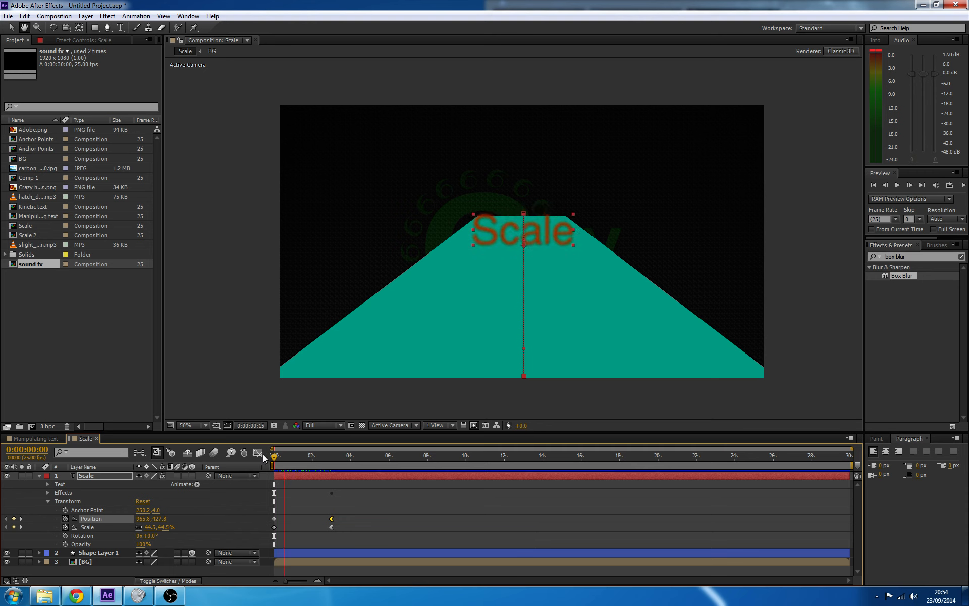
click(332, 457)
drag(331, 457, 266, 451)
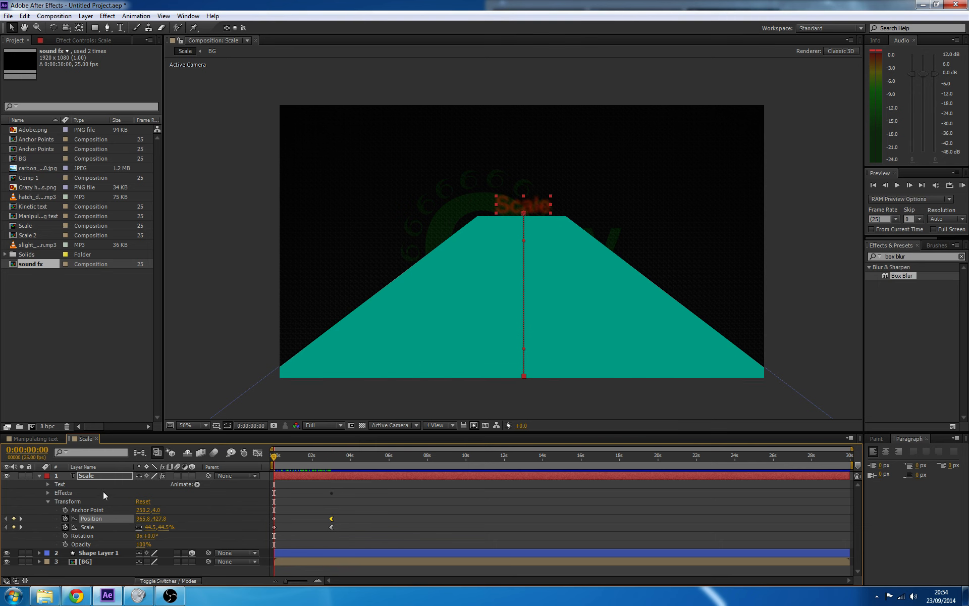
Look over Shape Layer 1 and BG in the Scale composition, and select the Scale text layer.
click(102, 553)
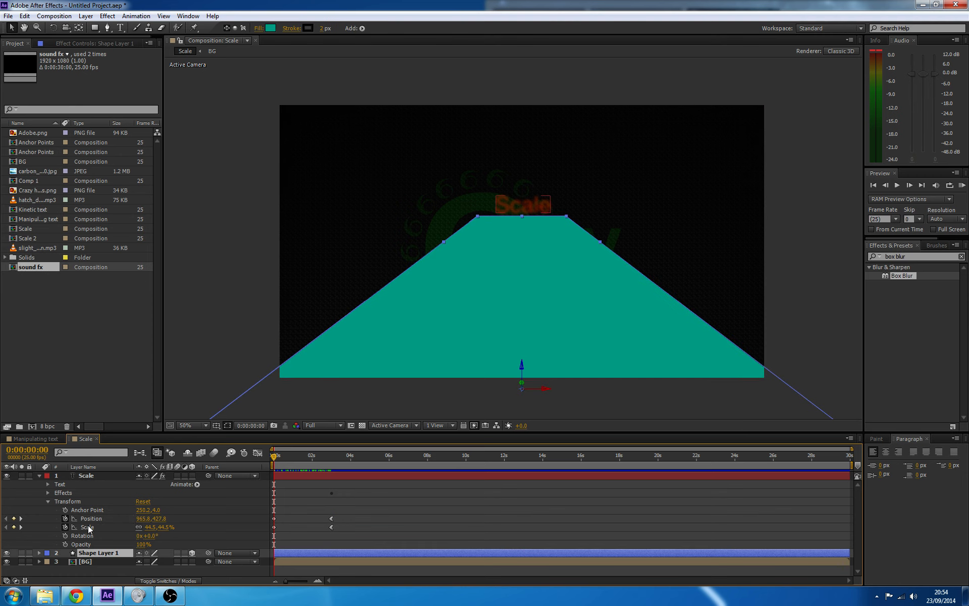
click(91, 561)
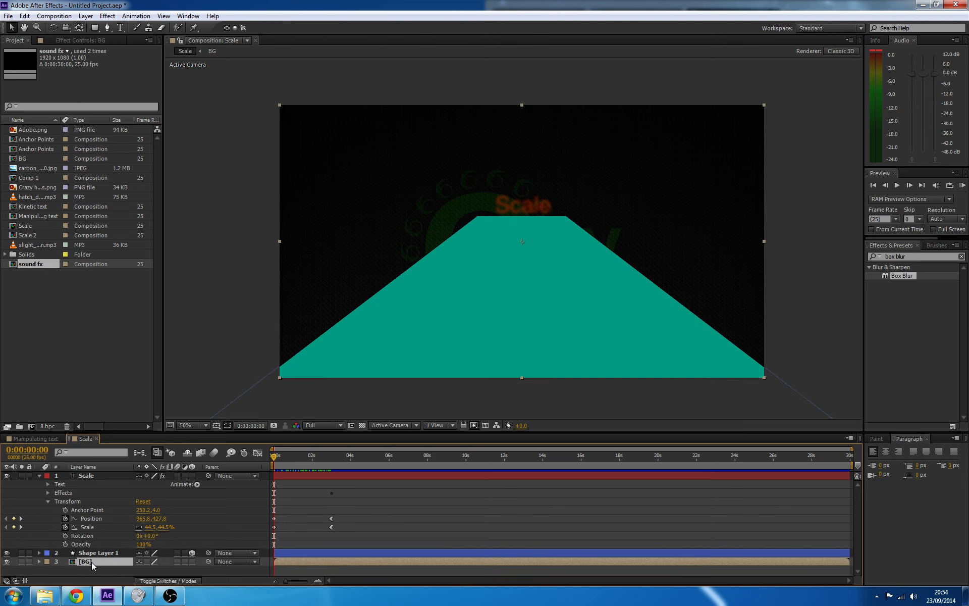
click(89, 476)
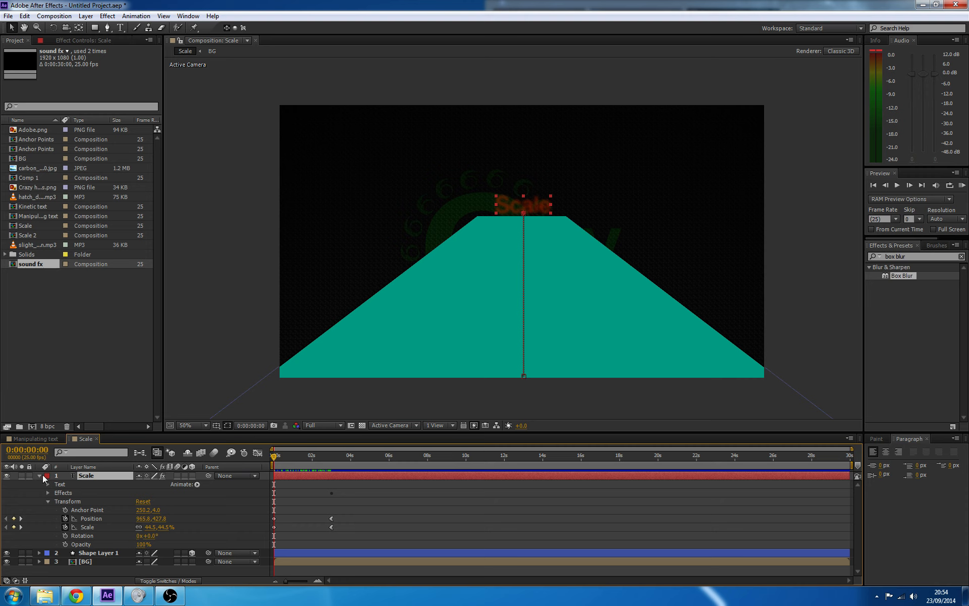
Show the Scale layer's Fast Blur settings, turn off the layer's effects, and inspect the text's base and anchor point up close.
click(111, 40)
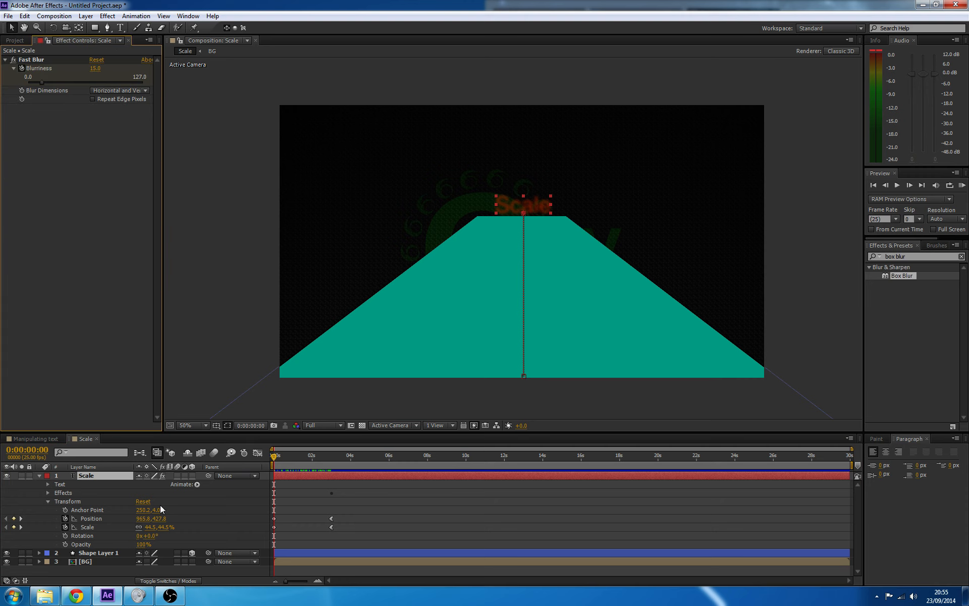
click(163, 475)
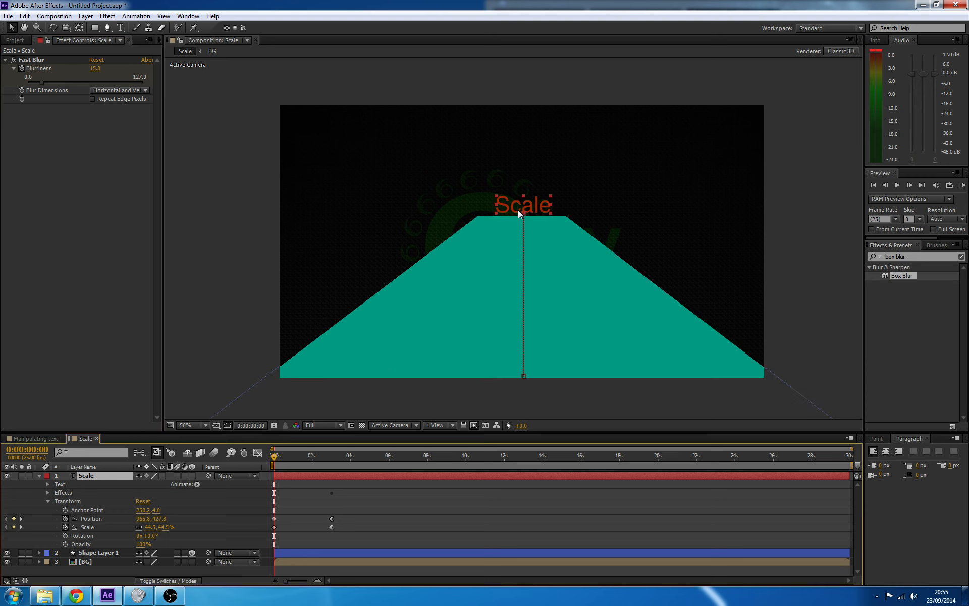
scroll(523, 201, up, 6)
drag(505, 218, 499, 262)
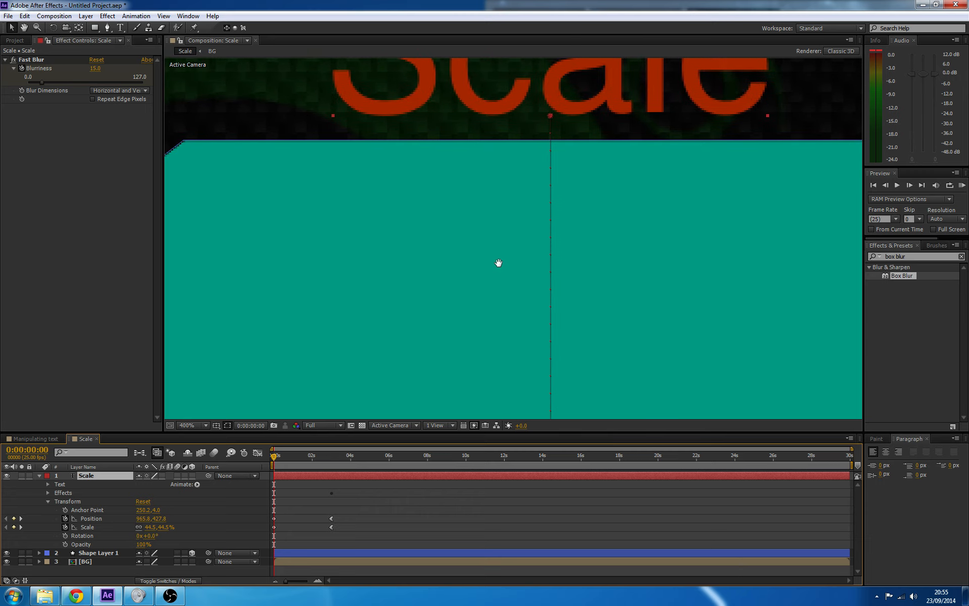
key(period)
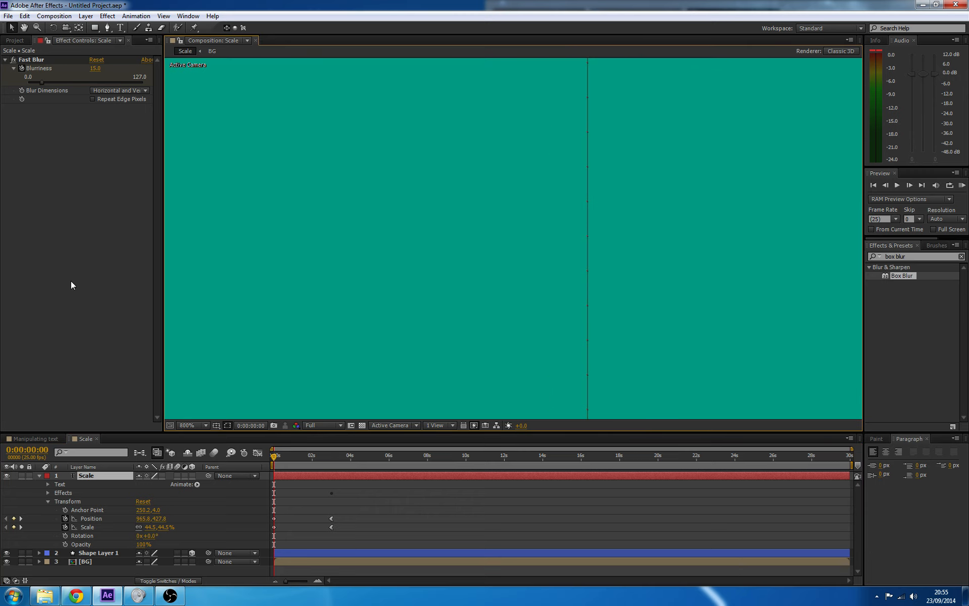
Create a new HDTV 1080 25 composition named Scaling with a duration of 10 seconds.
click(54, 16)
click(70, 23)
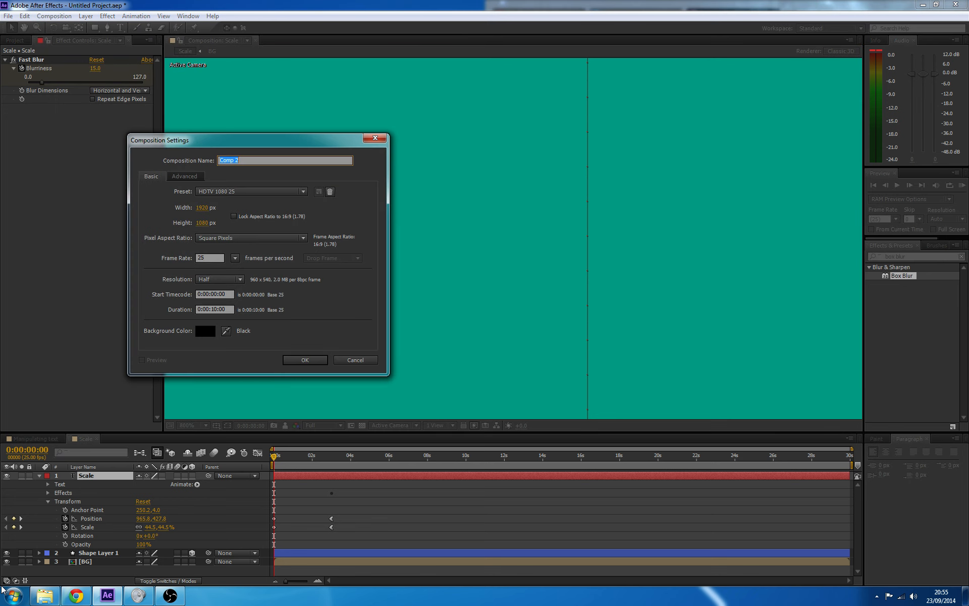
text(Scaling)
click(301, 362)
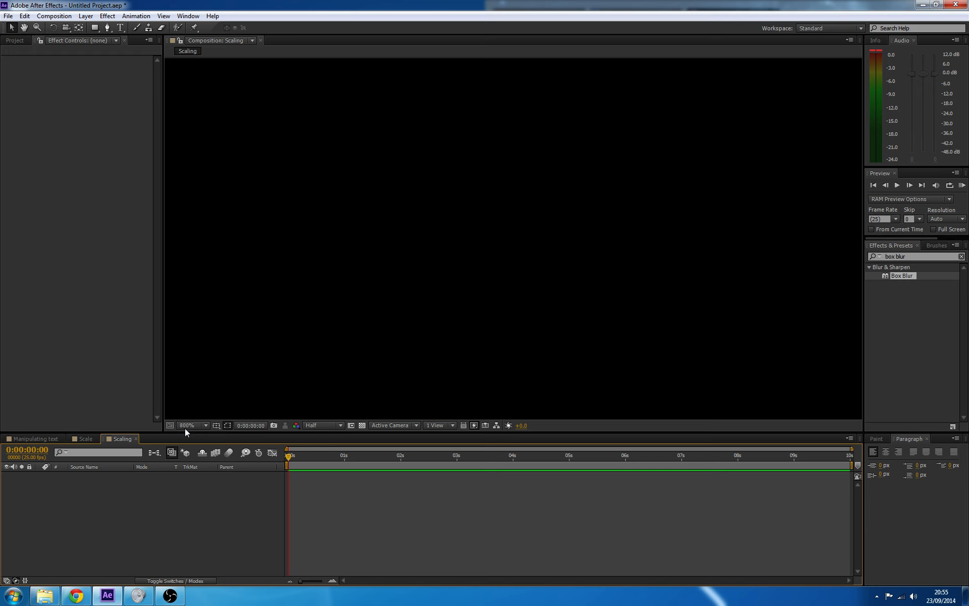
Copy Shape Layer 1 and BG from the Scale composition into the Scaling composition.
click(88, 442)
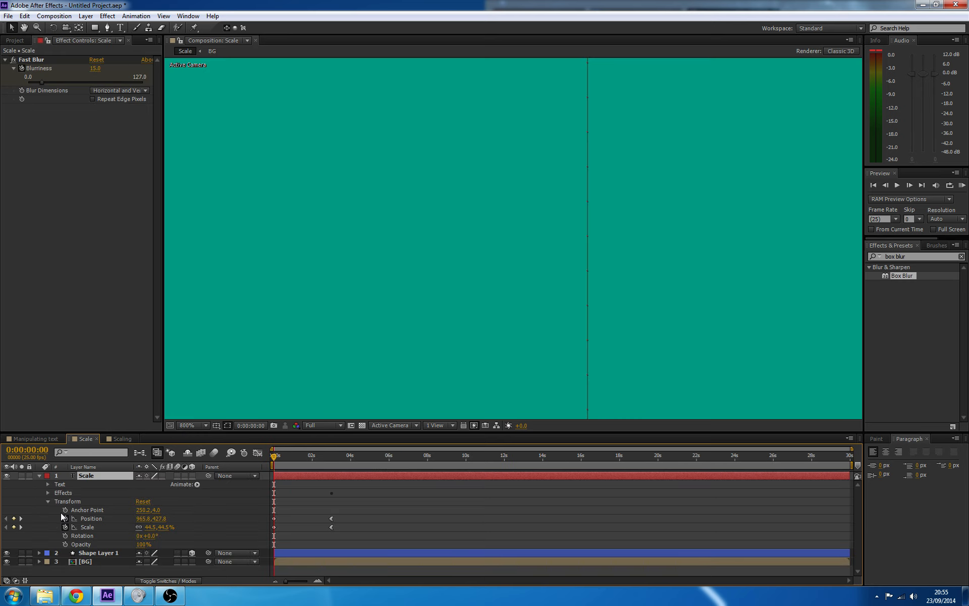
click(95, 553)
ctrl+click(90, 563)
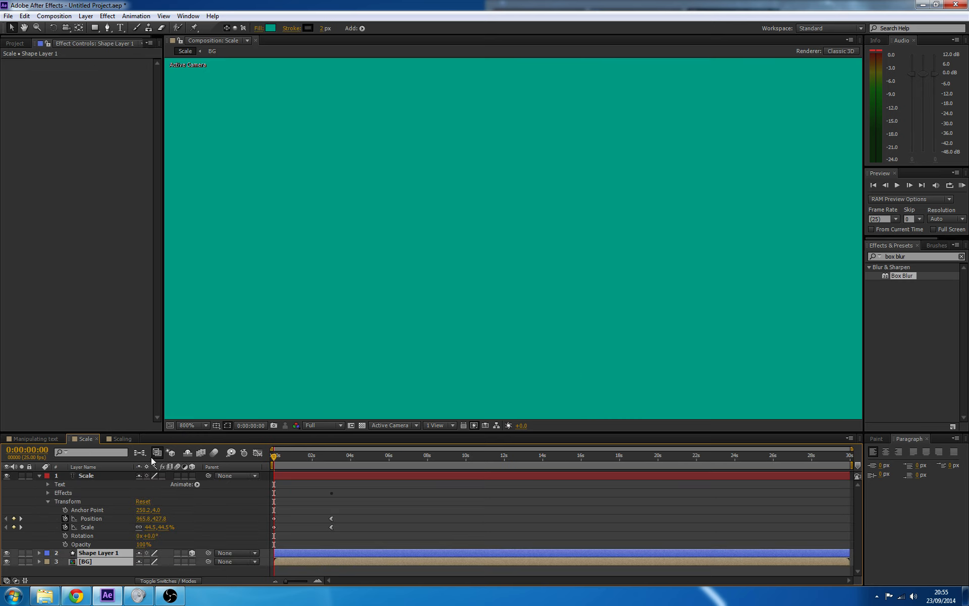
click(121, 439)
key(ctrl+v)
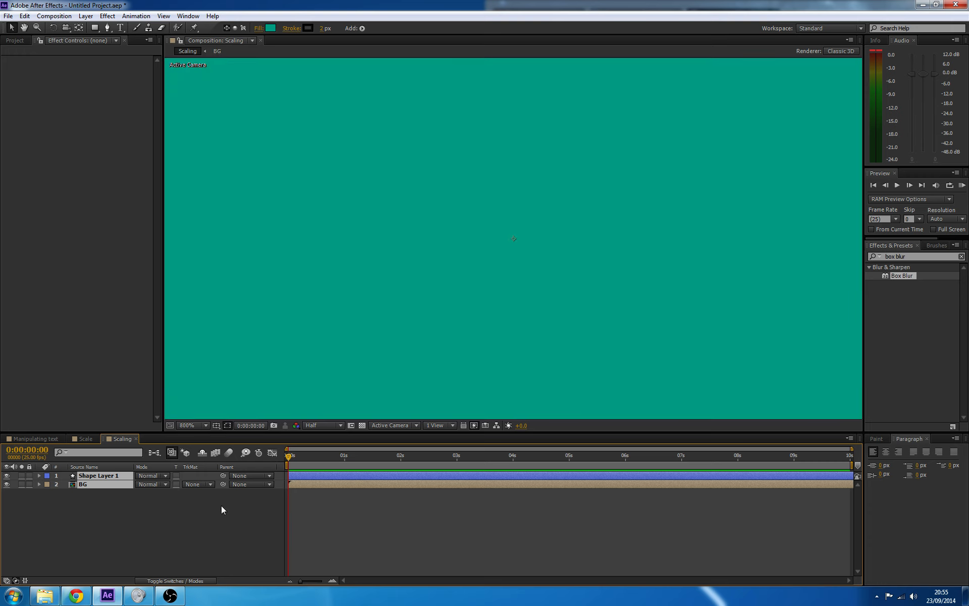
Hide Shape Layer 1 and lock the BG layer in the Scaling composition.
scroll(276, 380, down, 6)
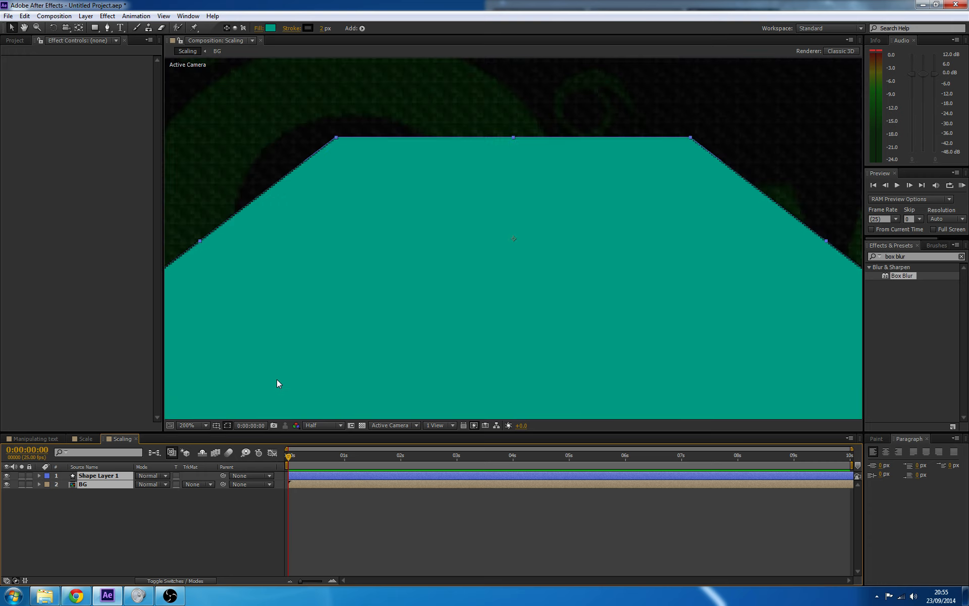
scroll(277, 380, up, 2)
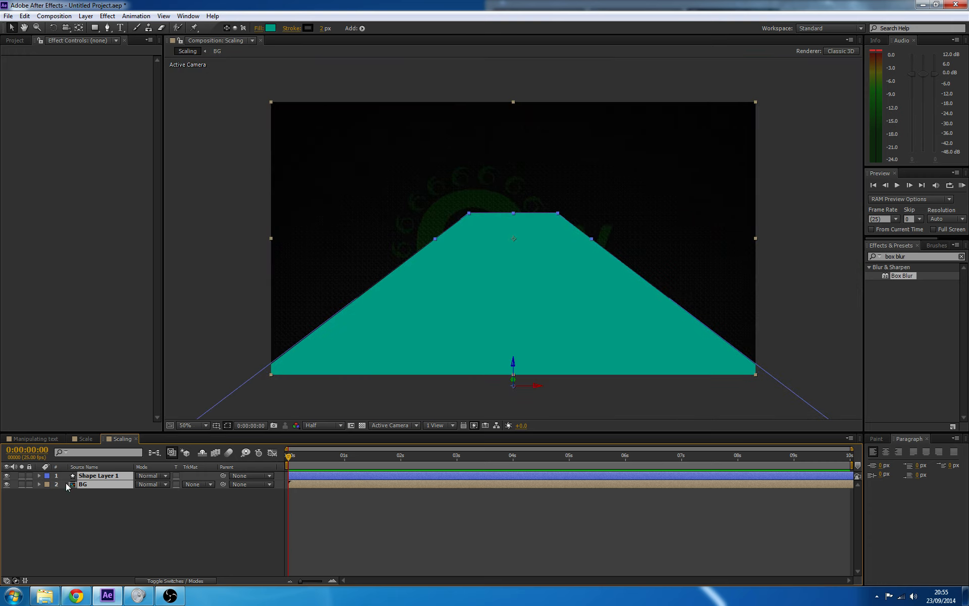
click(7, 476)
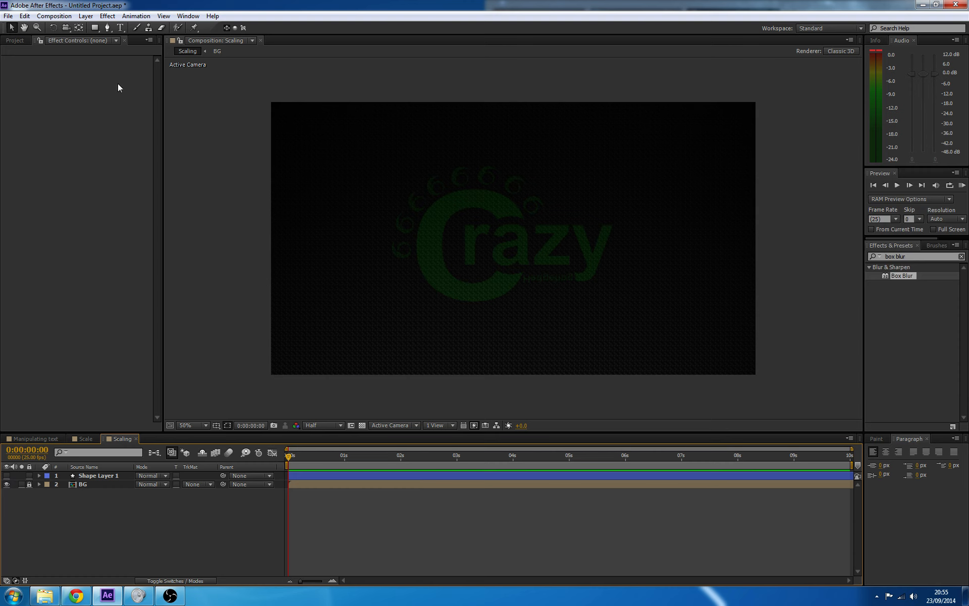
Add a white text layer reading "Scale" near the centre of the Scaling composition, in 200 px Helvetica World Regular.
click(120, 27)
click(453, 250)
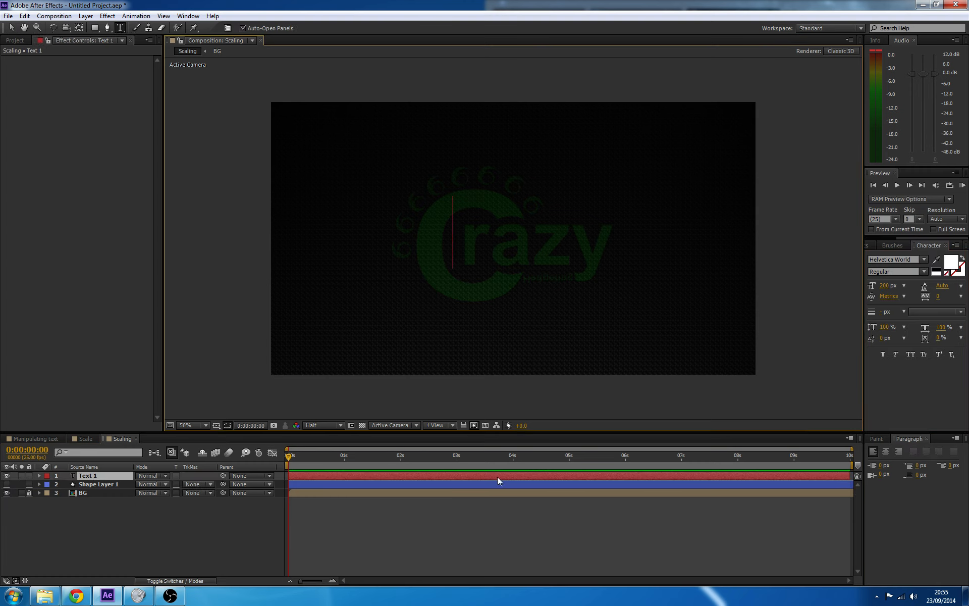
text(Sca)
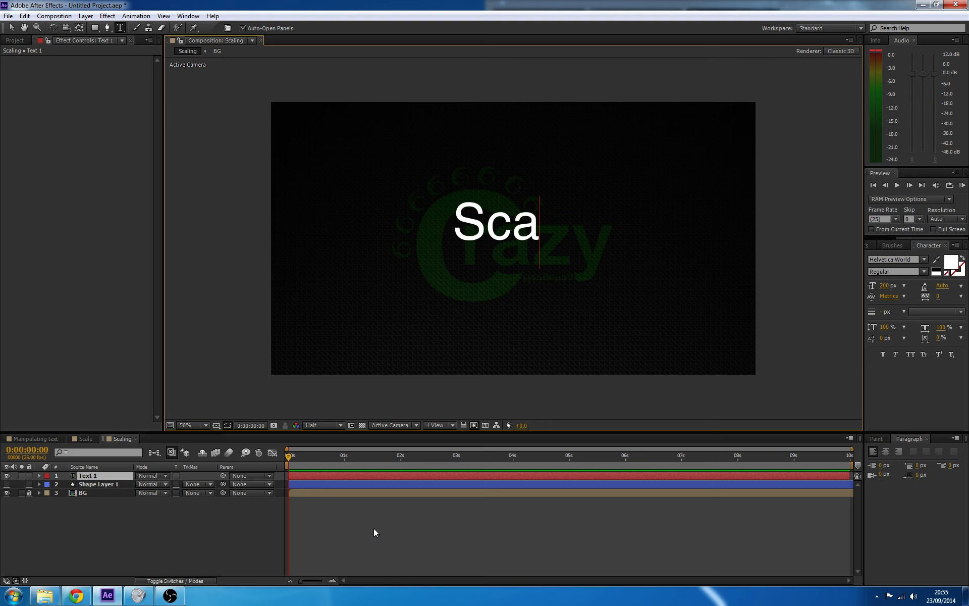
text(le)
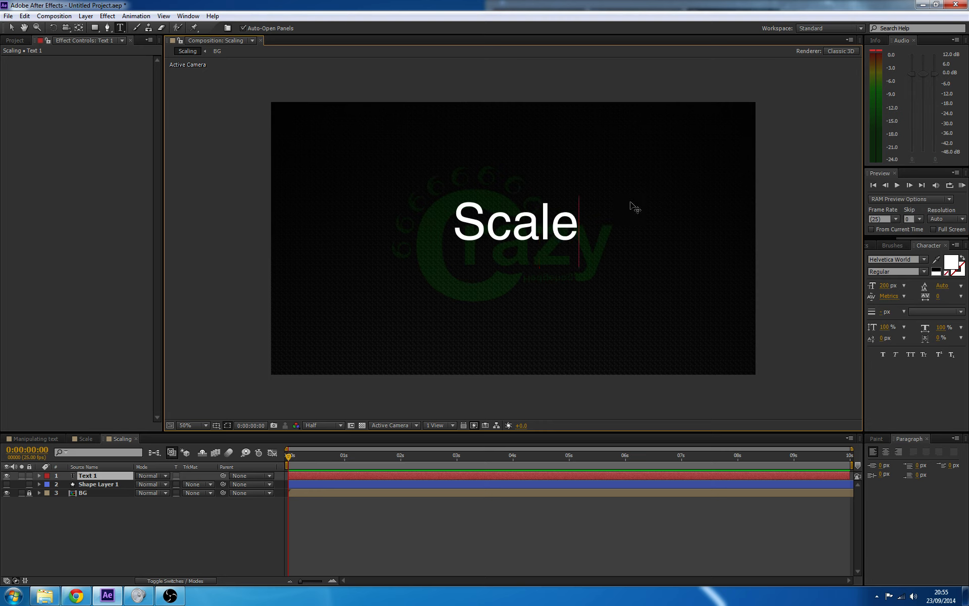
click(11, 28)
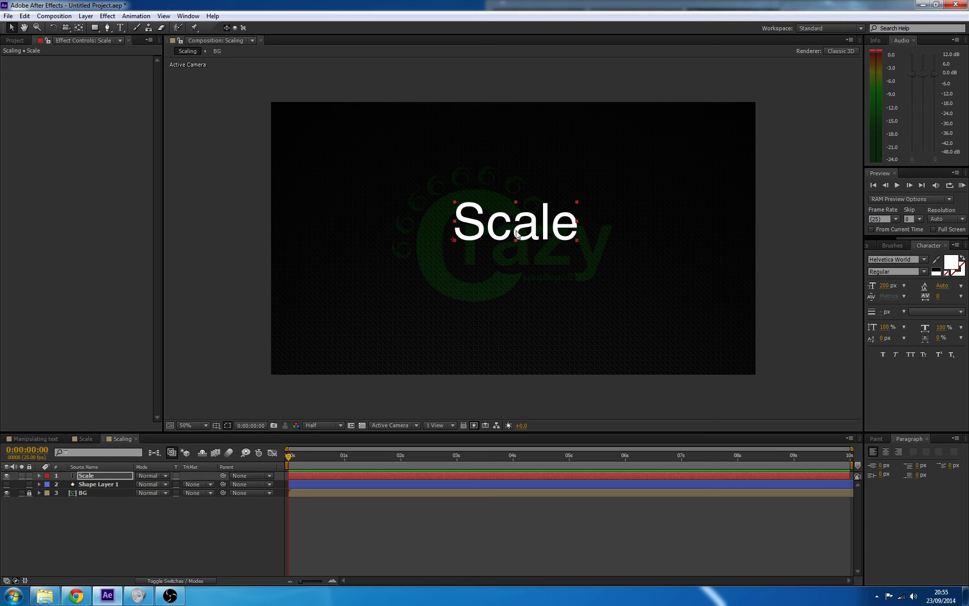
Select the Scale text layer and show the layer switches in place of the blending modes.
click(116, 520)
click(91, 475)
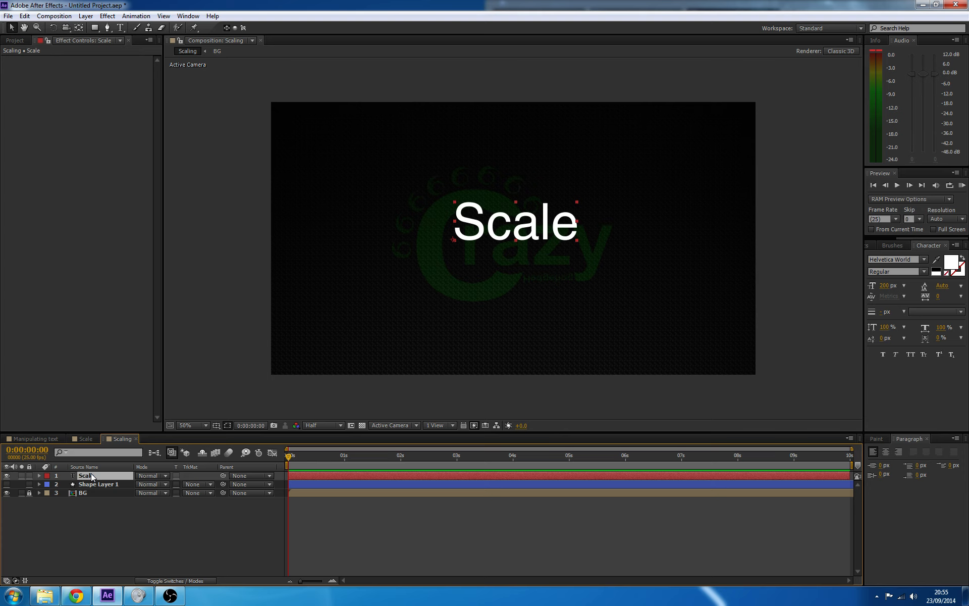
key(F4)
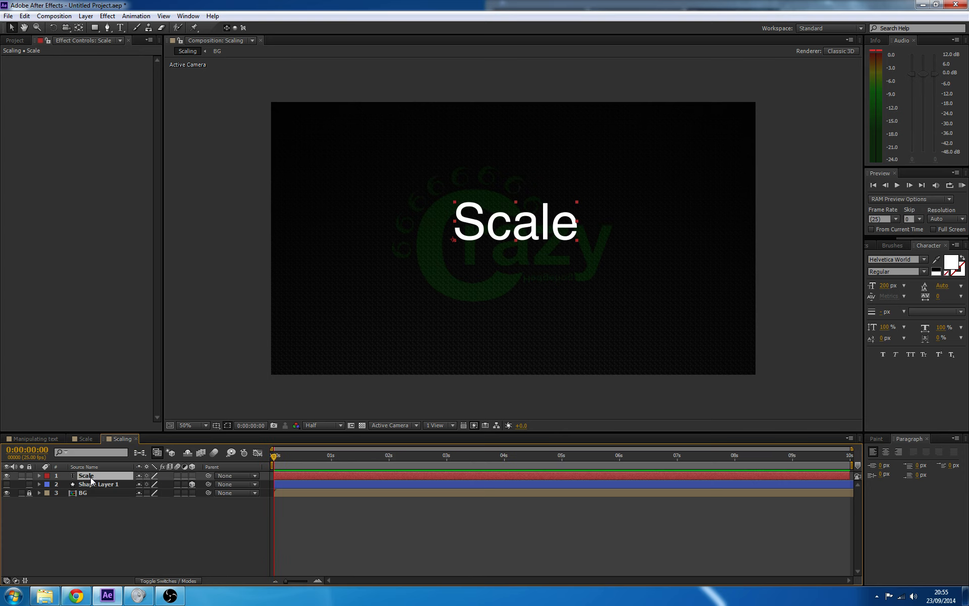
Try enlarging the Scale text layer to 177% and return its scale to 100%.
key(s)
drag(159, 485, 195, 478)
click(169, 484)
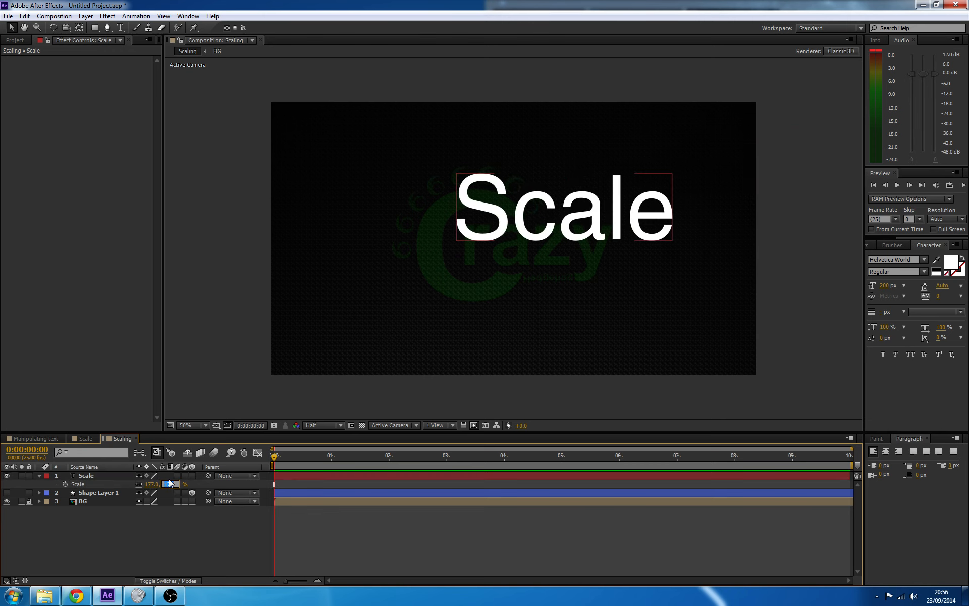
text(100)
key(Return)
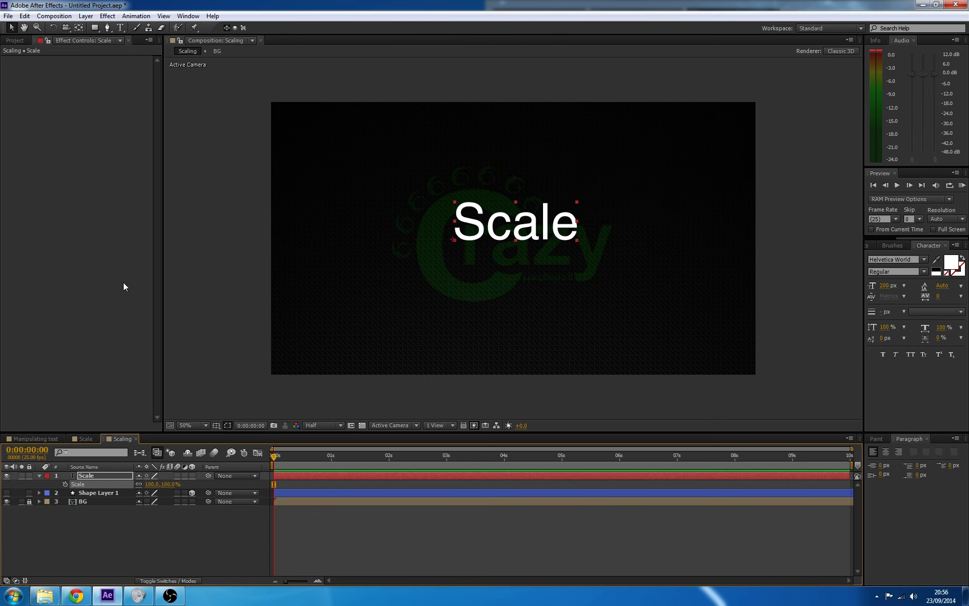
Move the Scale text's anchor point to the middle of its lower edge and set the layer's scale to 45%.
click(78, 28)
scroll(368, 182, up, 2)
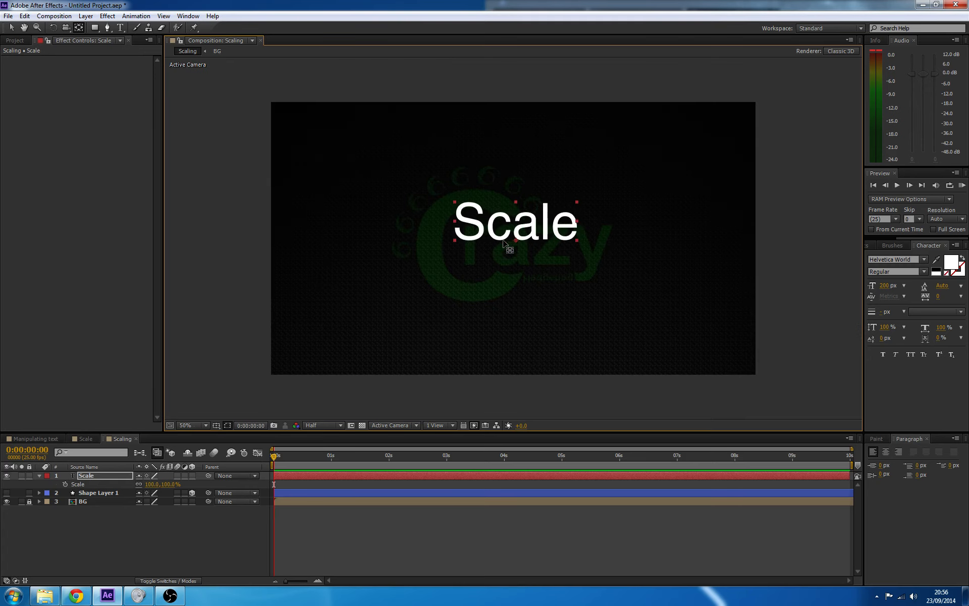
scroll(525, 250, down, 2)
drag(162, 483, 206, 481)
click(170, 484)
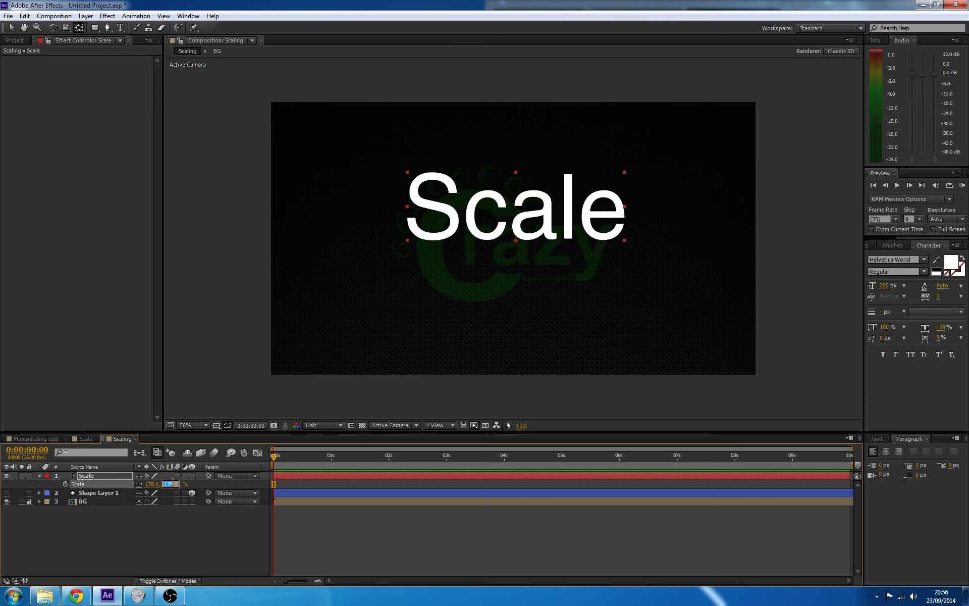
text(45)
key(Return)
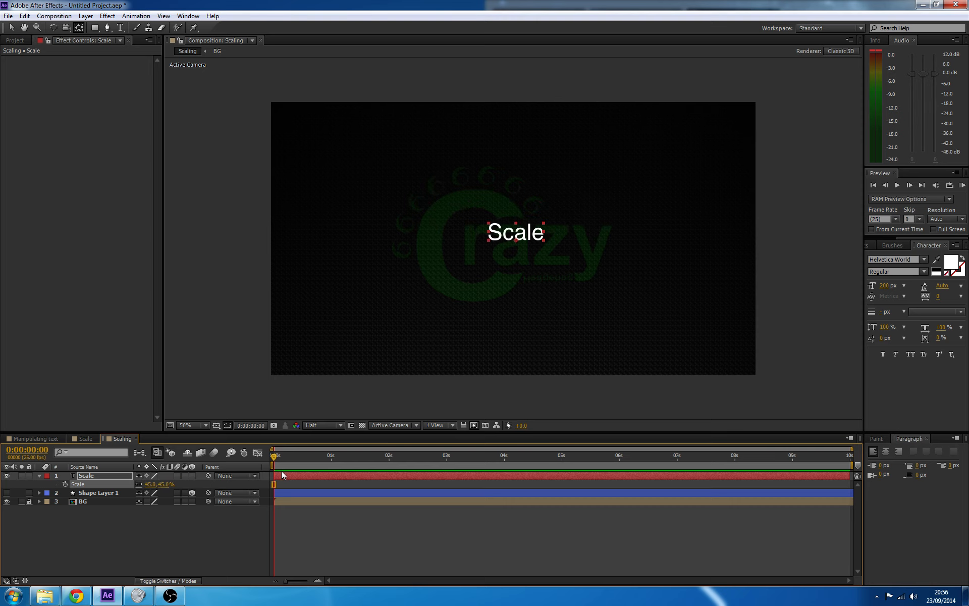
Move the small Scale text up and slightly left, above the centre of the background logo.
click(8, 16)
click(179, 155)
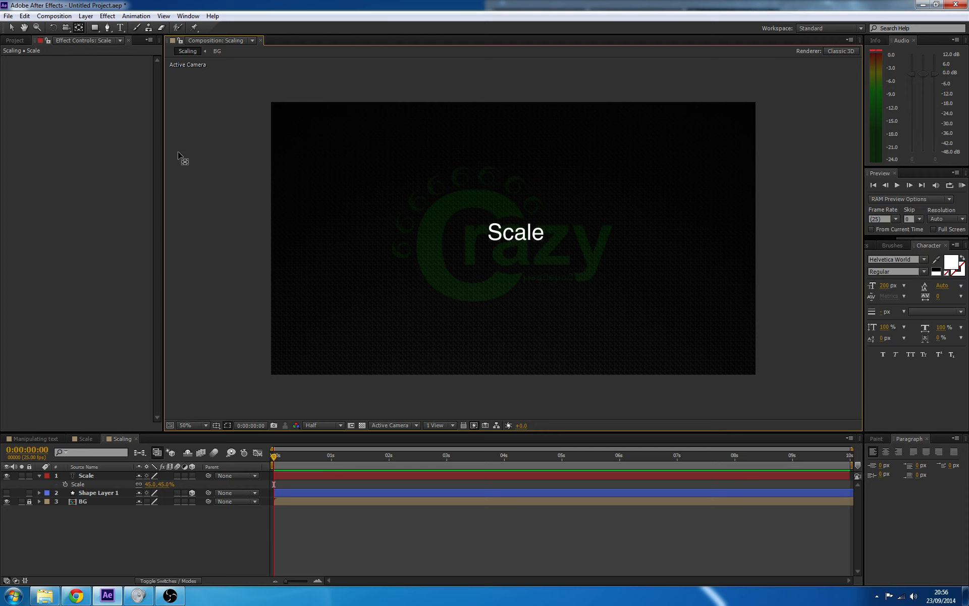
click(11, 28)
drag(517, 232, 502, 176)
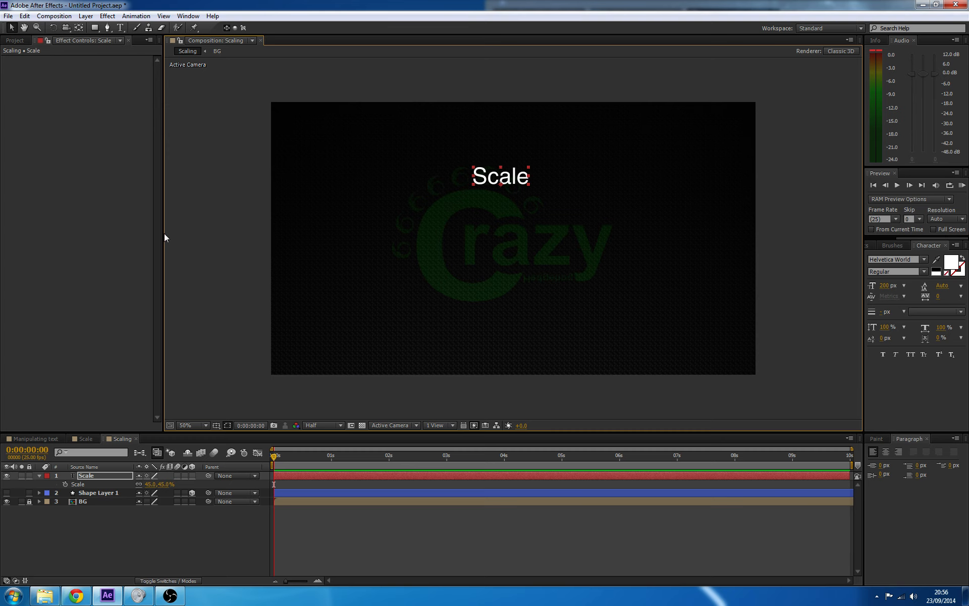
click(94, 27)
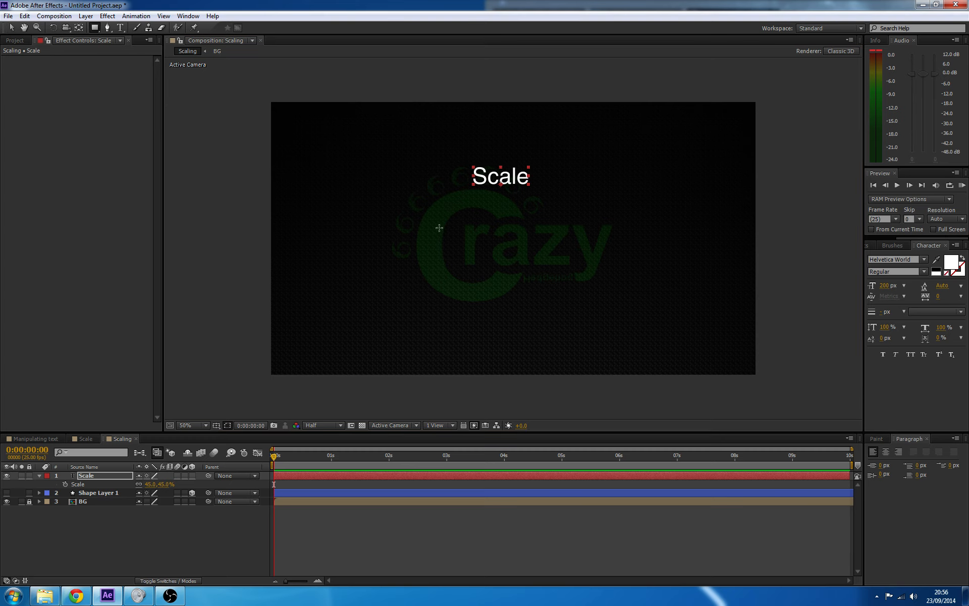
drag(439, 227, 587, 335)
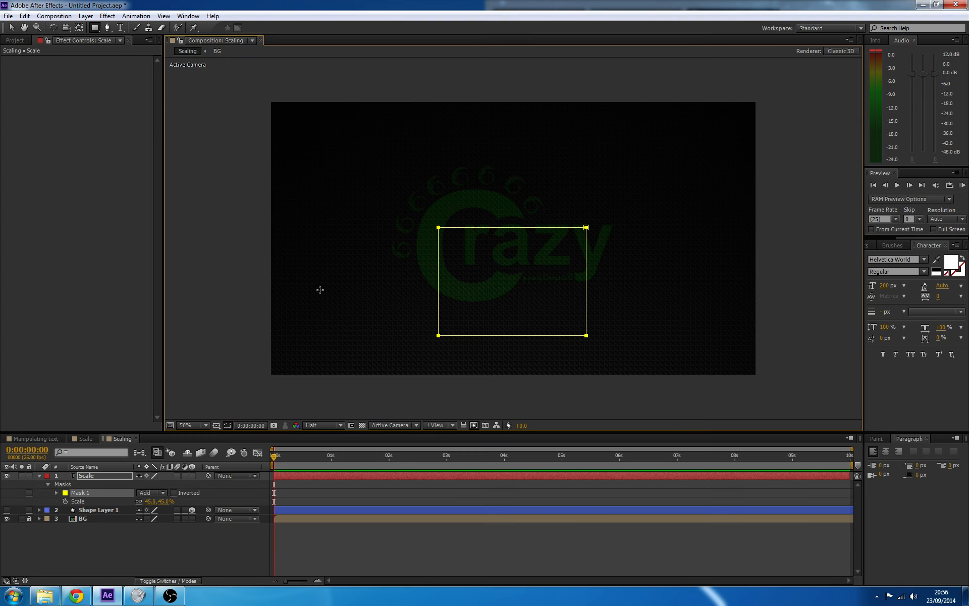
key(ctrl+z)
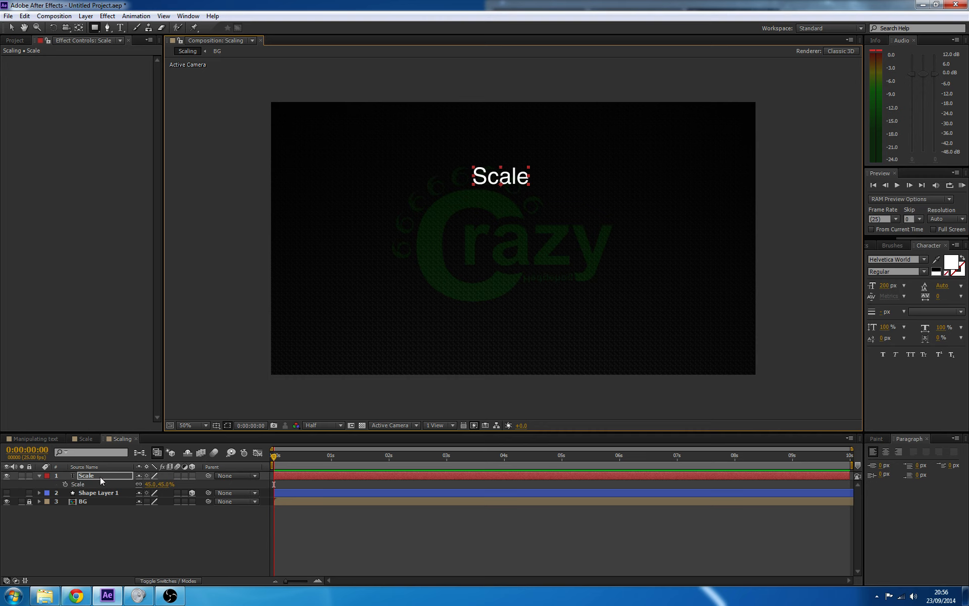
Draw a teal square on a new shape layer and place it directly beneath the Scale text.
click(99, 541)
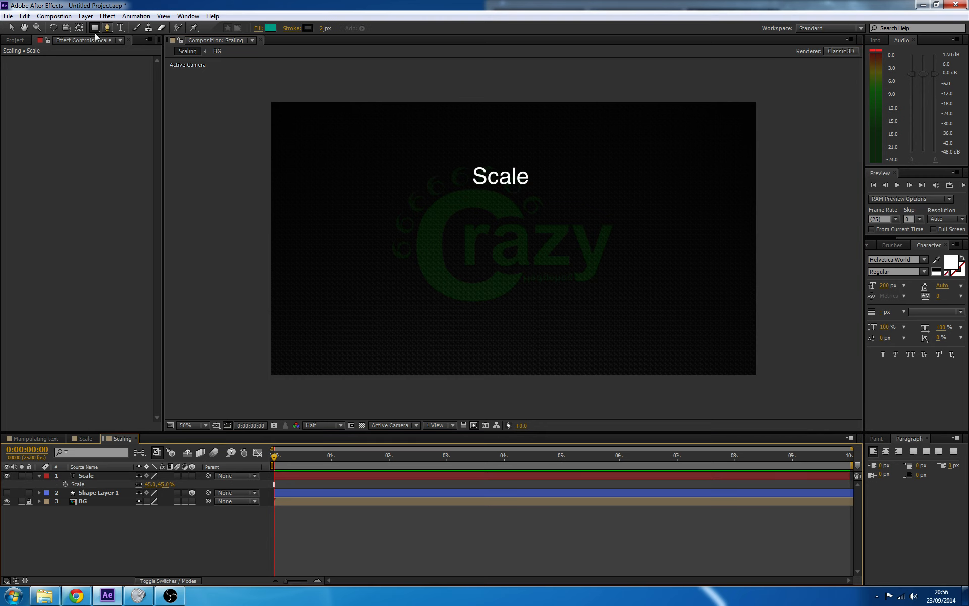
mouse_move(421, 199)
mouse_down()
mouse_move(569, 280)
mouse_move(619, 348)
mouse_move(503, 272)
mouse_up()
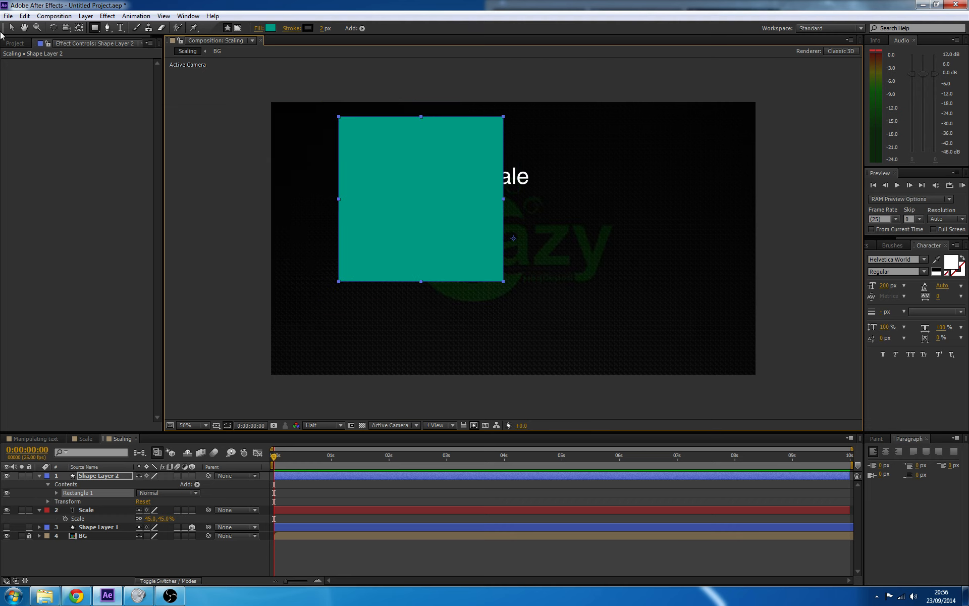
click(11, 27)
drag(434, 228, 514, 311)
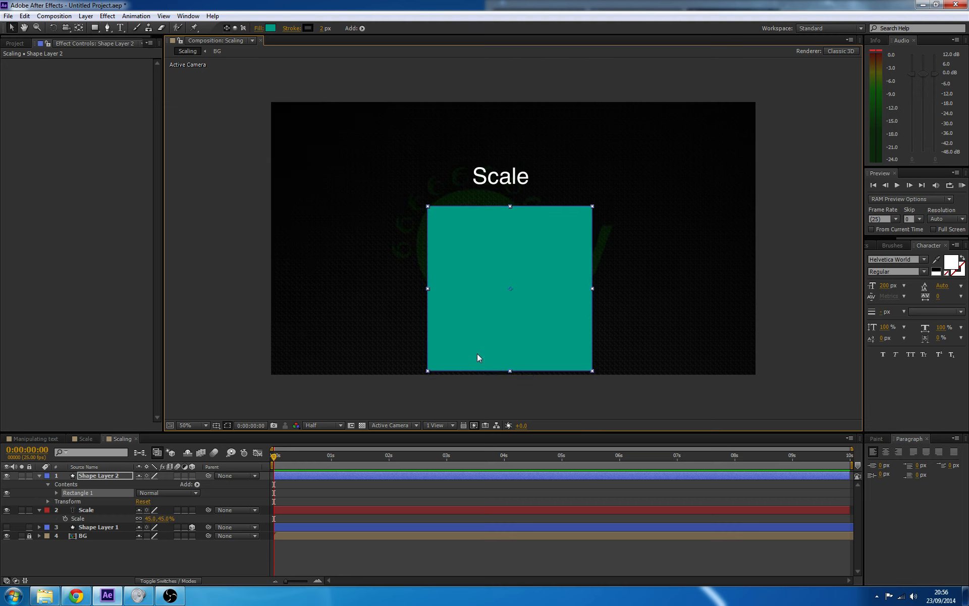
Make the teal square a 3D layer and set its X Rotation to 85°.
click(192, 476)
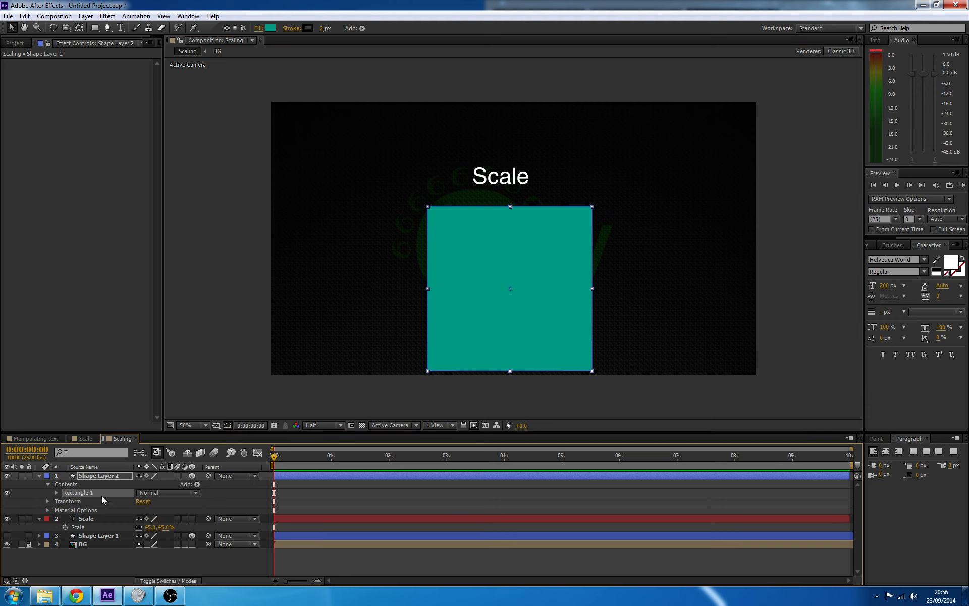
click(48, 502)
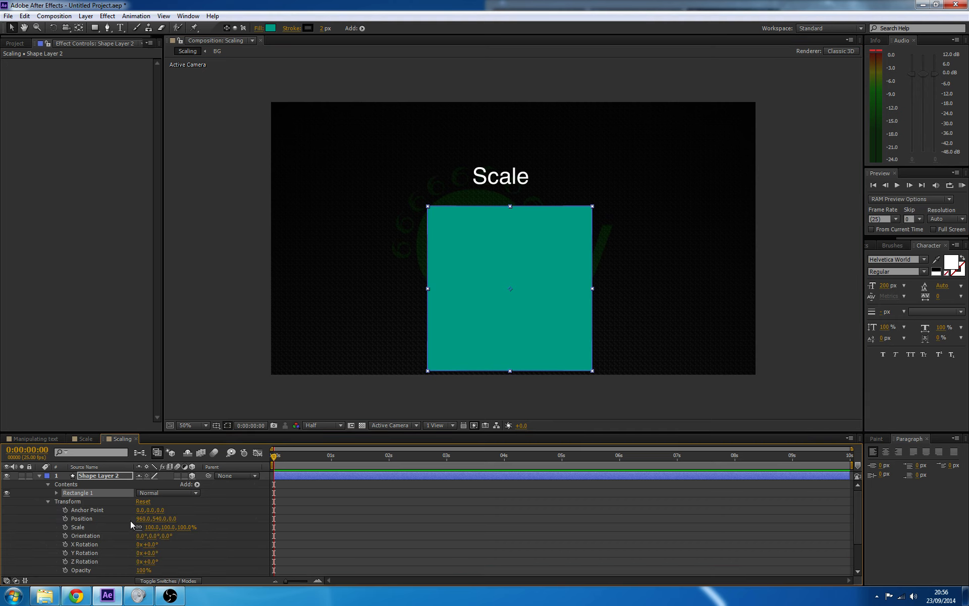
click(156, 544)
text(85)
key(Return)
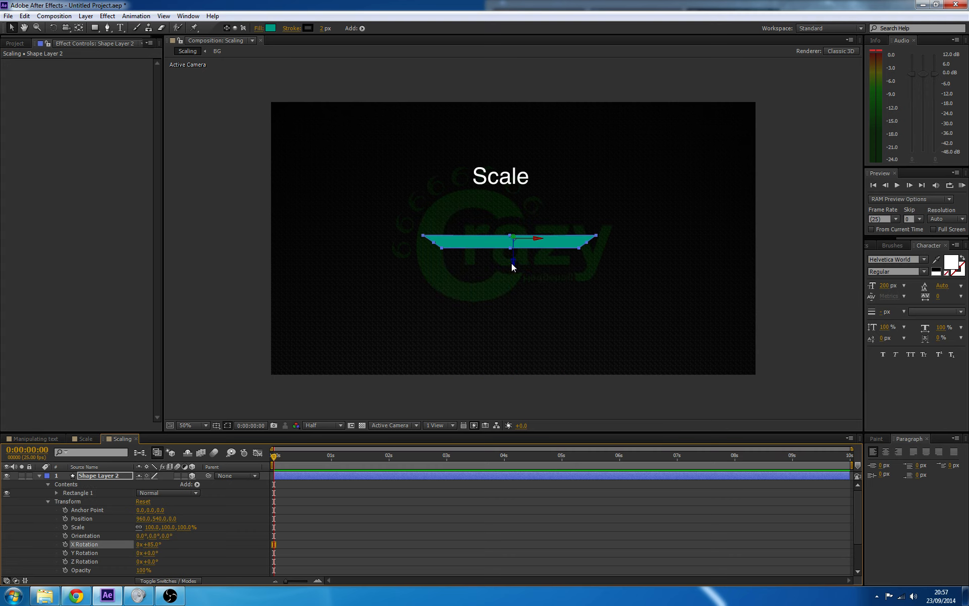
Move the tilted square to the frame's lower edge and stretch it into a receding road, about 166% by 3130%.
drag(512, 263, 534, 377)
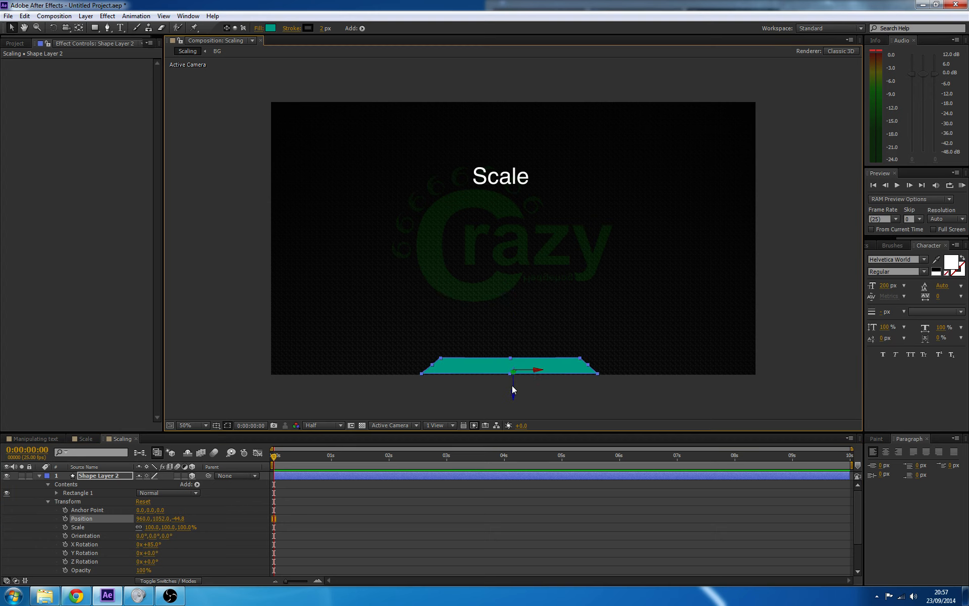
drag(510, 359, 512, 318)
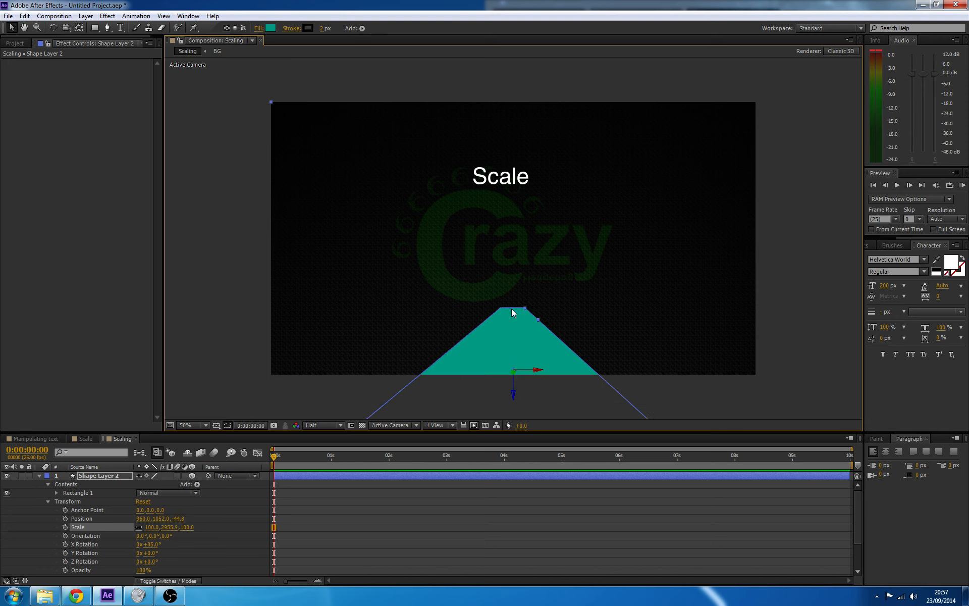
drag(536, 320, 557, 321)
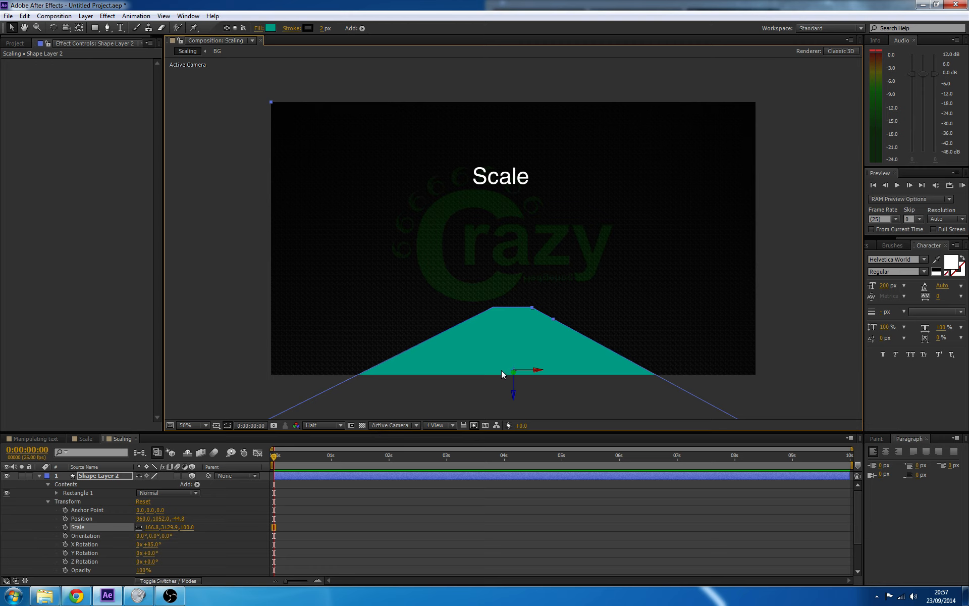
Undo the teal square's stretching, repositioning and X rotation.
scroll(501, 369, down, 6)
scroll(489, 369, up, 2)
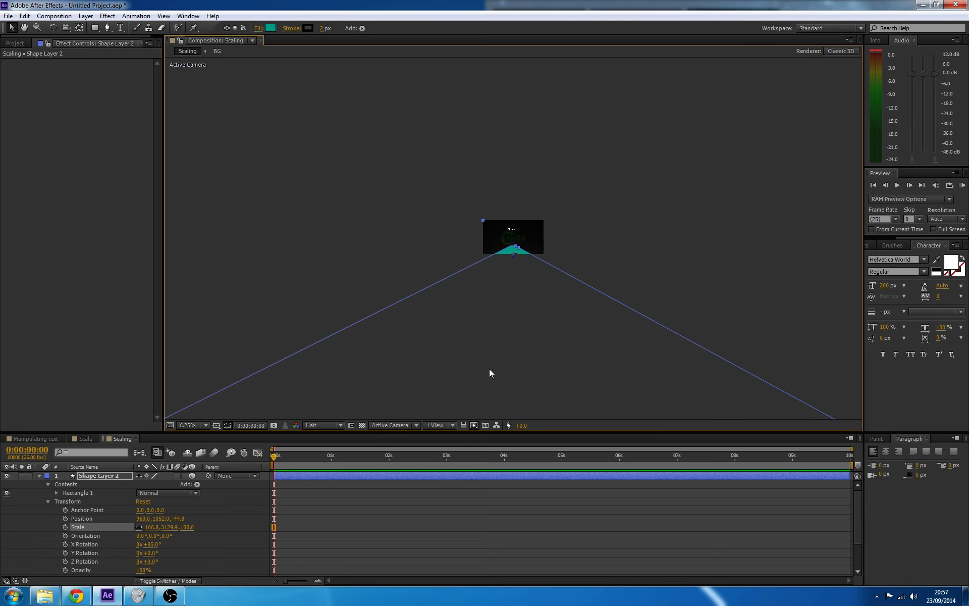
scroll(489, 369, up, 1)
key(ctrl+z)
key(ctrl+z)
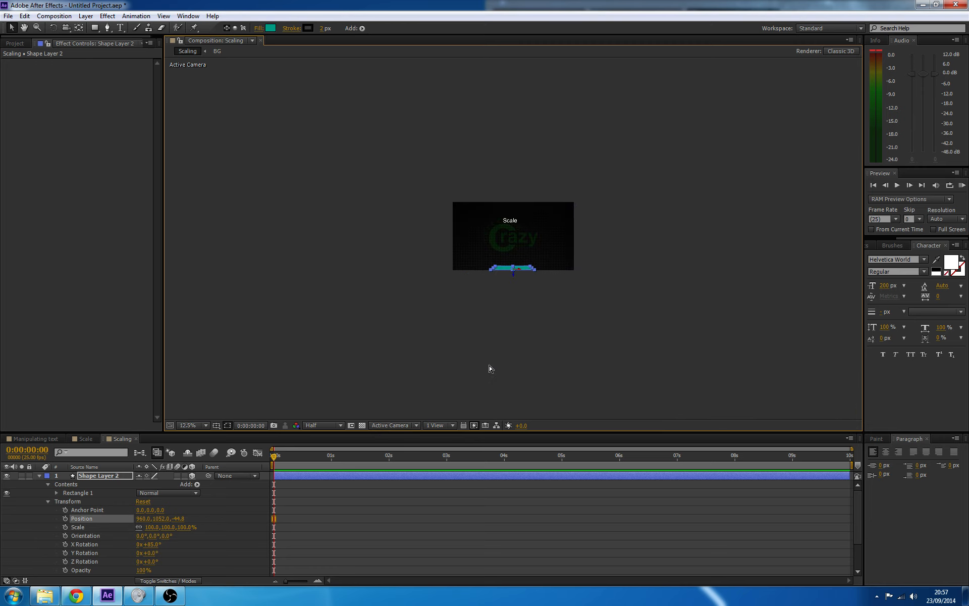
key(ctrl+z)
key(ctrl+z)
scroll(491, 368, up, 3)
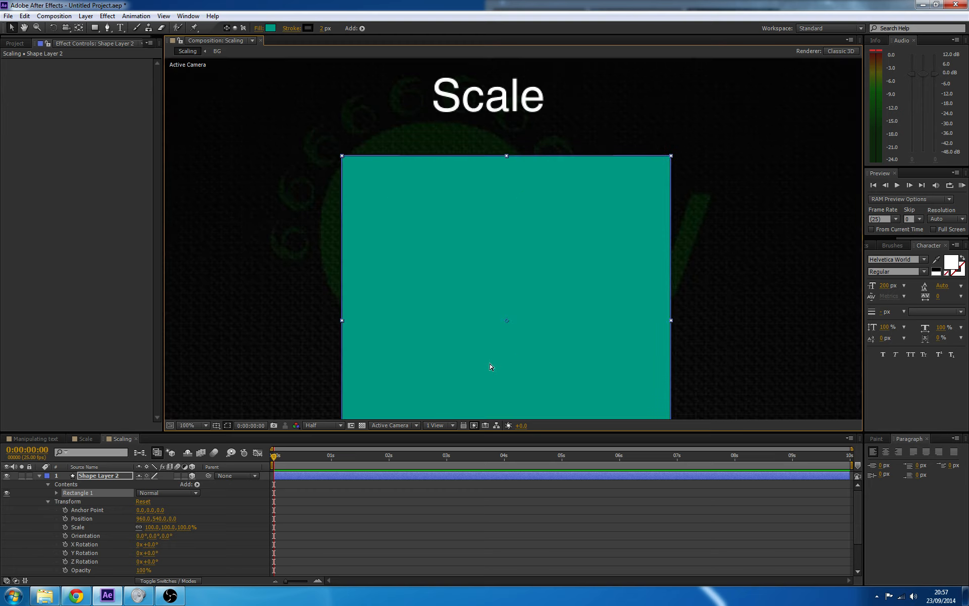
scroll(490, 367, down, 1)
Try to adjust the teal square's anchor point and set its X Rotation to 85° again.
key(y)
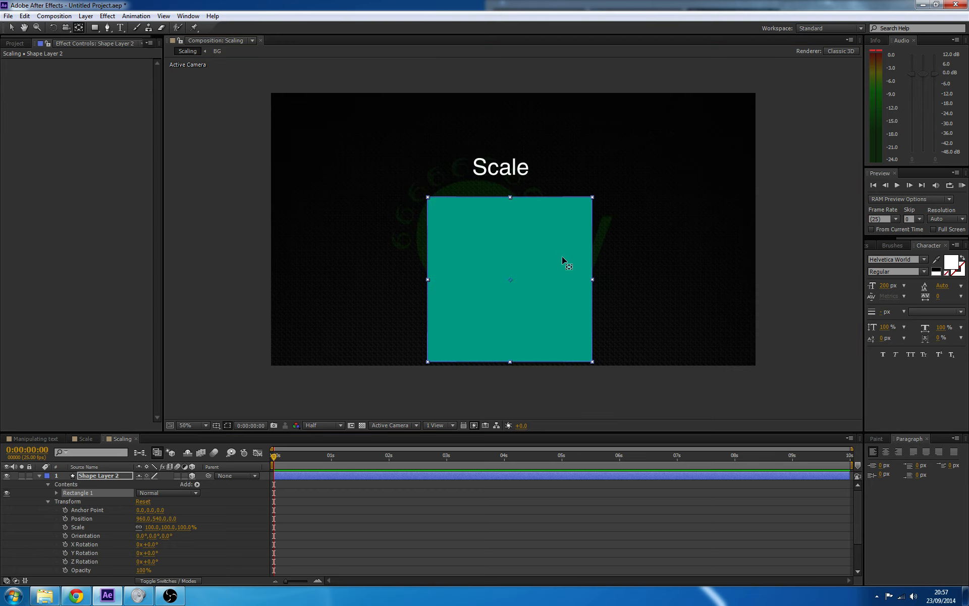
drag(511, 280, 511, 288)
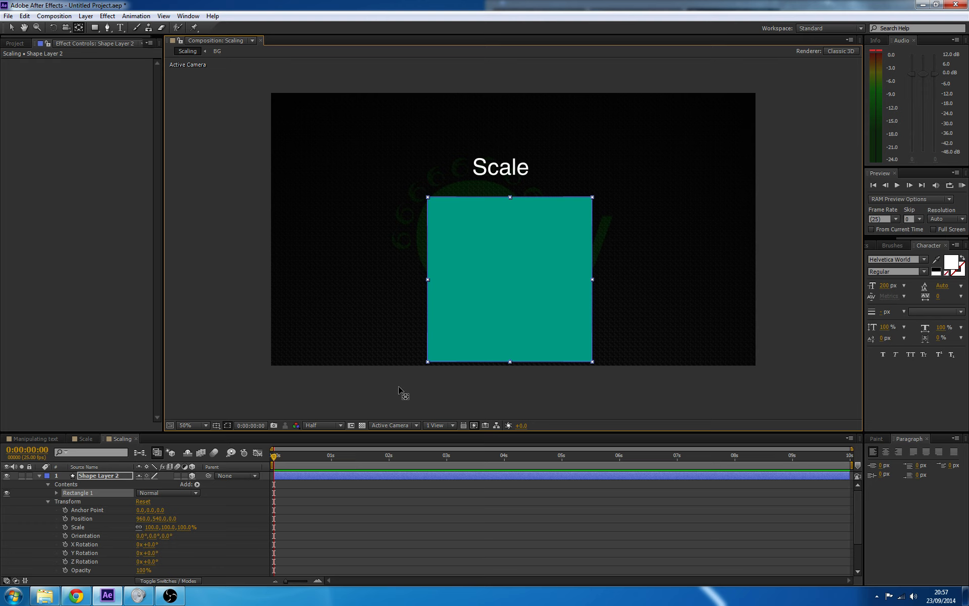
click(168, 544)
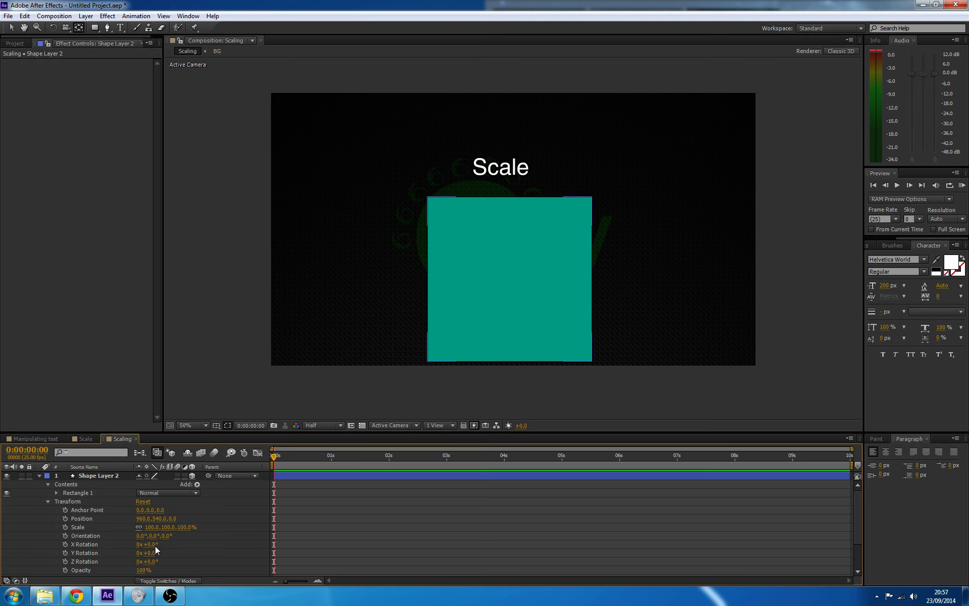
click(151, 545)
key(Return)
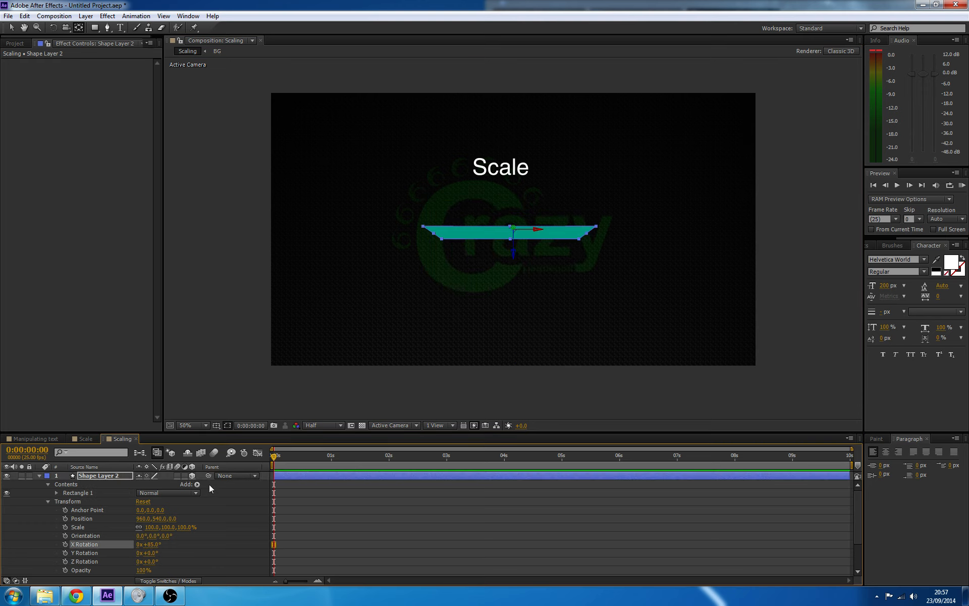
Lower the tilted square, stretch its Y scale to about 1182%, and move its anchor point to the midpoint of the front edge.
click(11, 29)
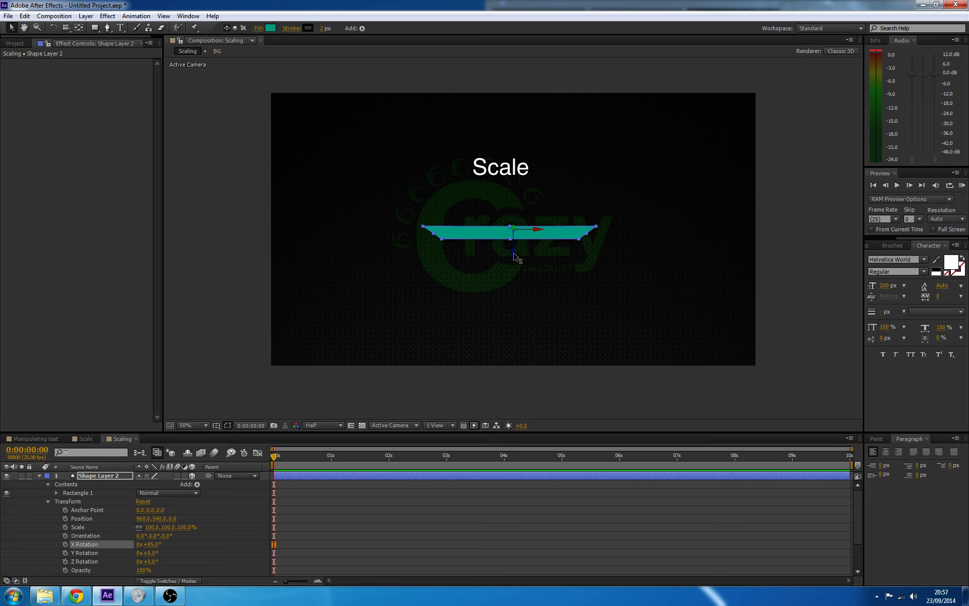
drag(516, 257, 502, 301)
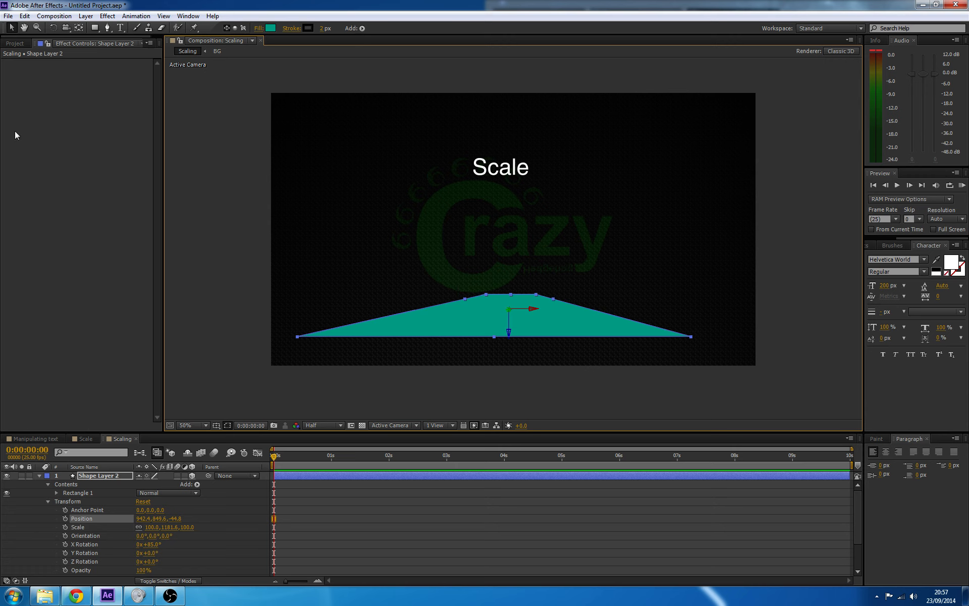
click(80, 28)
click(389, 287)
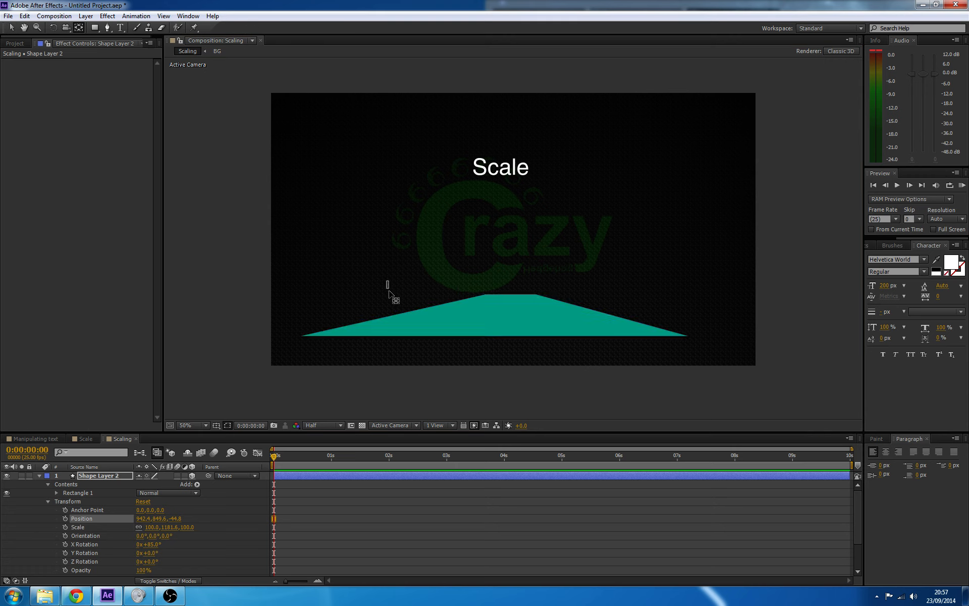
click(499, 329)
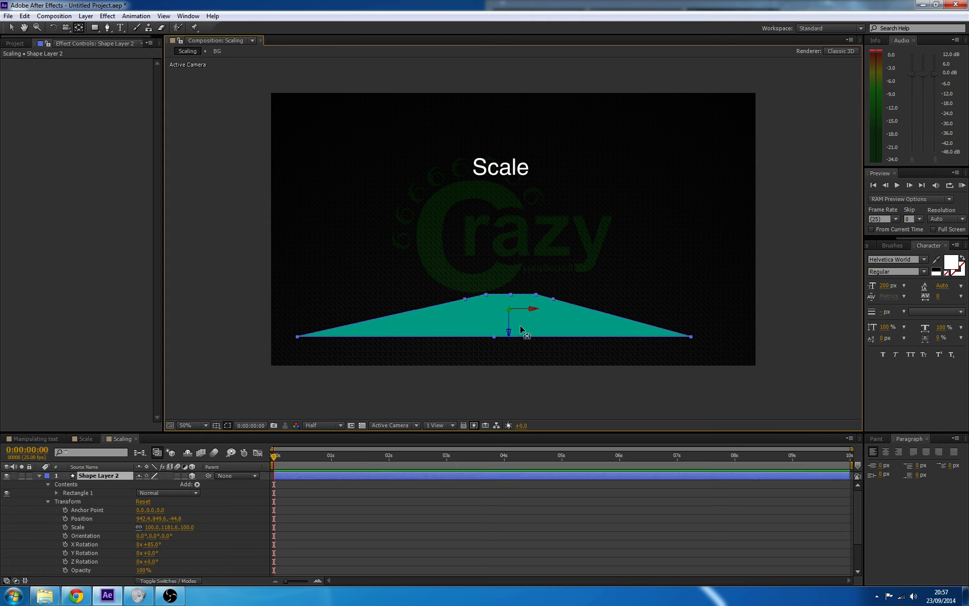
drag(509, 309, 494, 338)
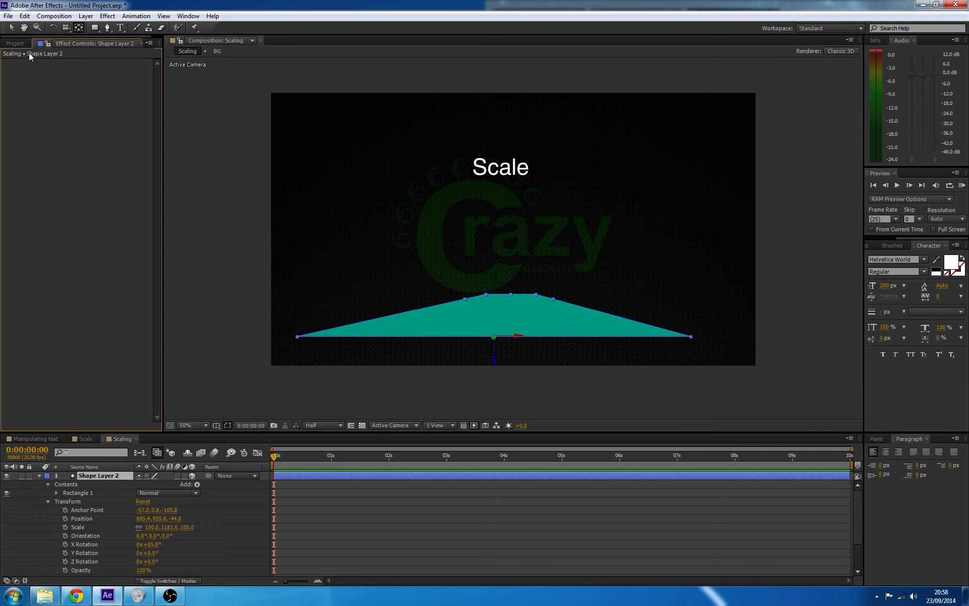
Try repositioning the stretched teal shape and delete its layer.
click(11, 28)
click(396, 349)
drag(414, 329, 414, 328)
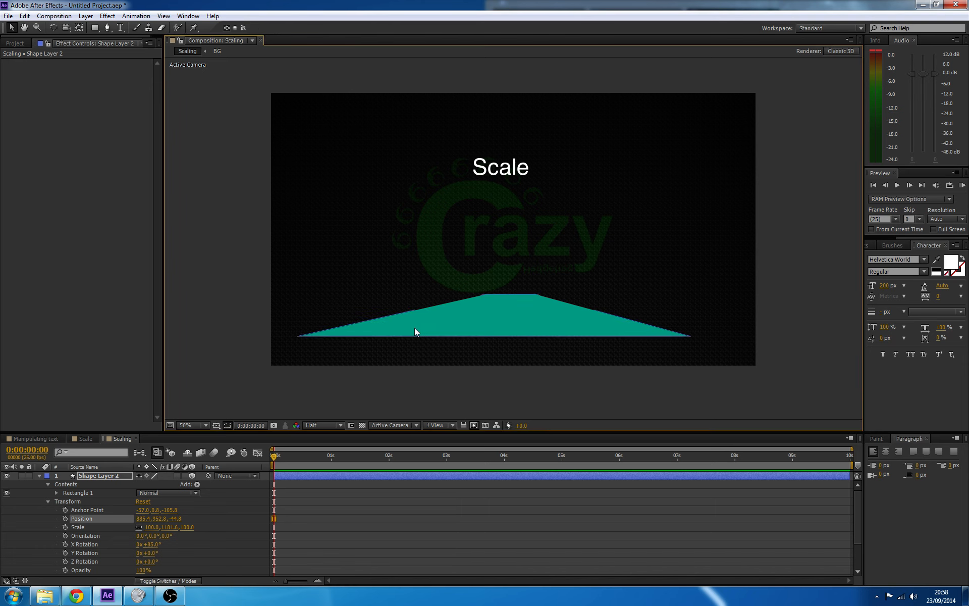
drag(487, 320, 499, 338)
key(Delete)
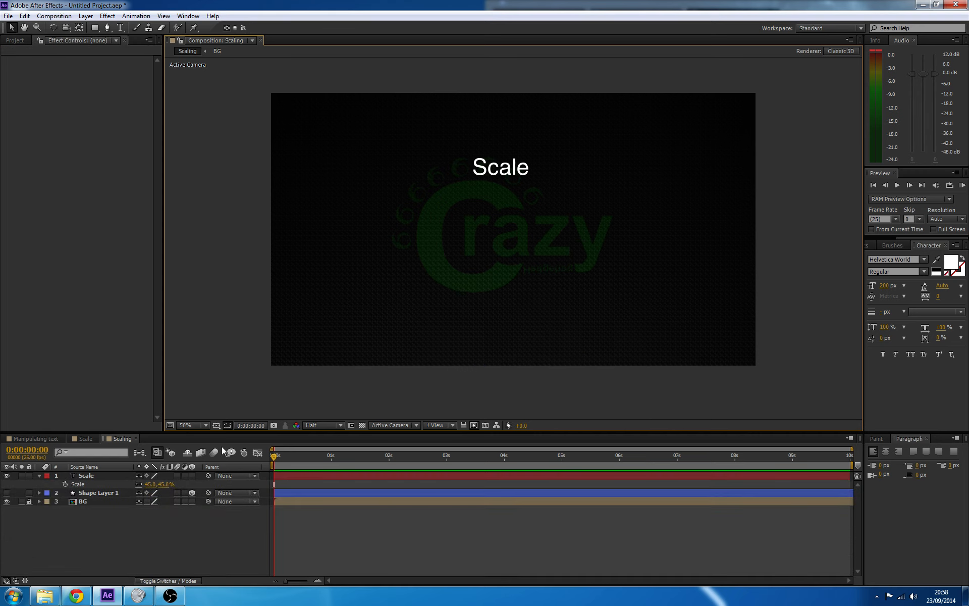
Show Shape Layer 1 in the Scaling composition and select it, keeping BG locked.
click(29, 501)
click(28, 501)
click(7, 493)
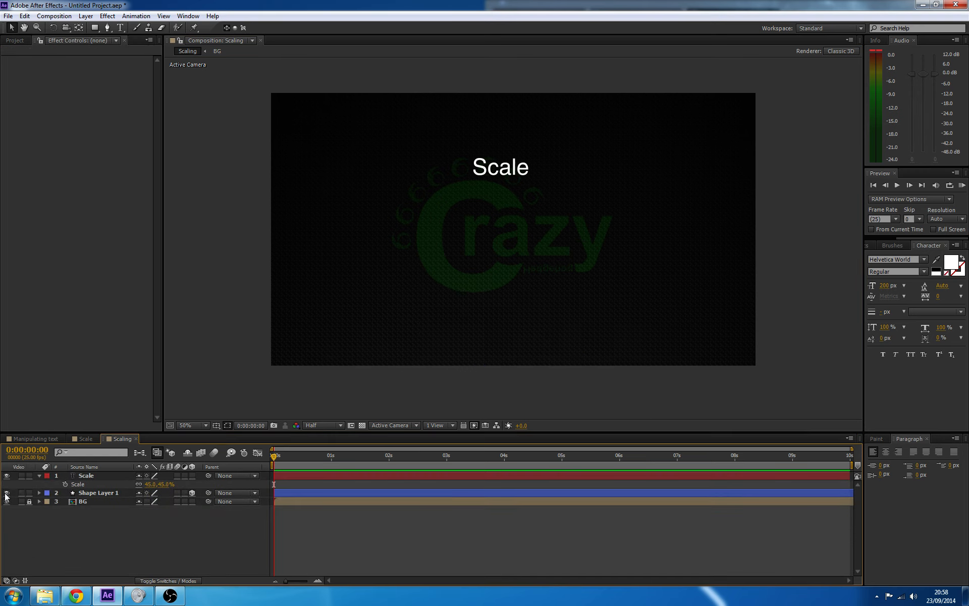
click(426, 377)
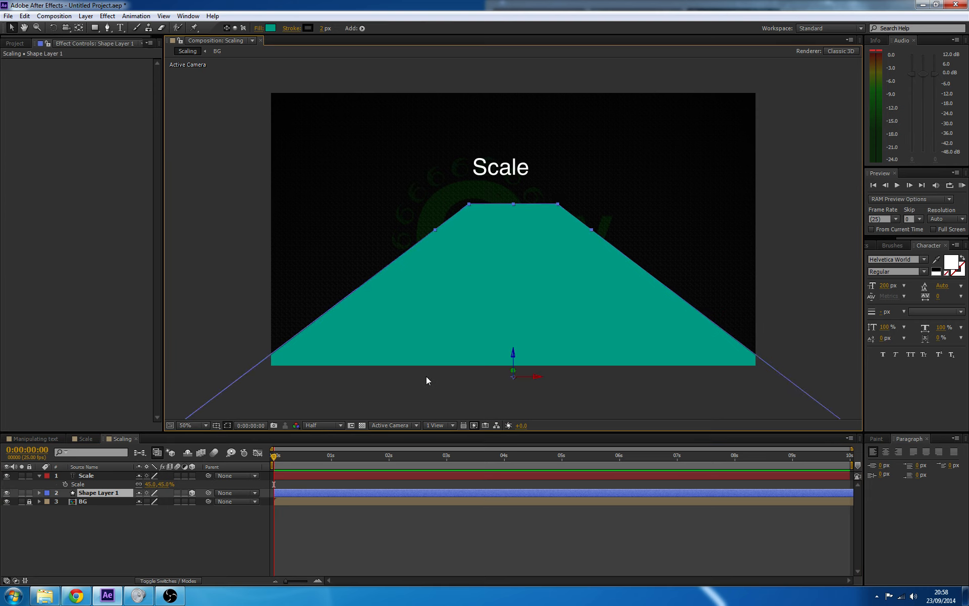
key(comma)
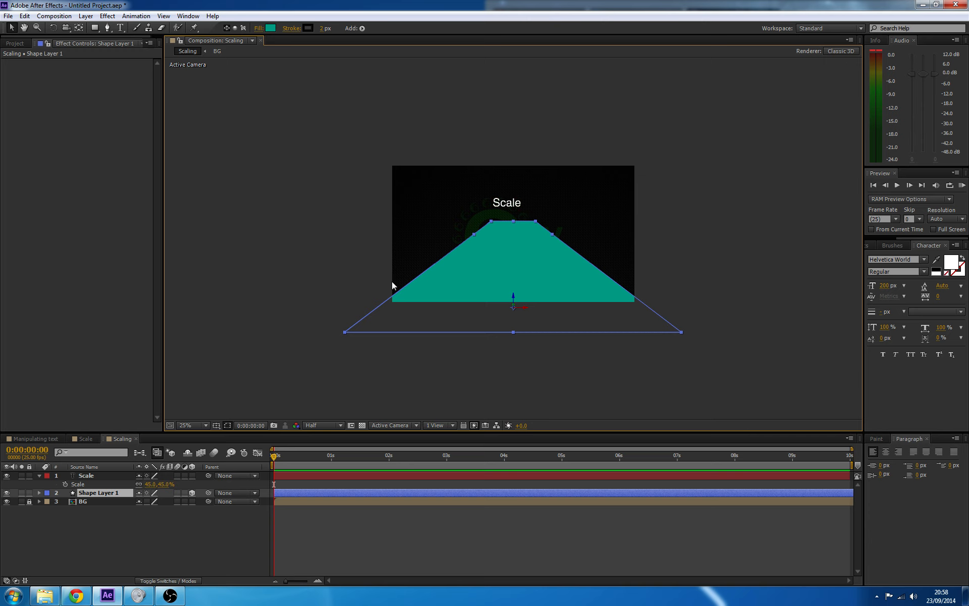
key(slash)
key(comma)
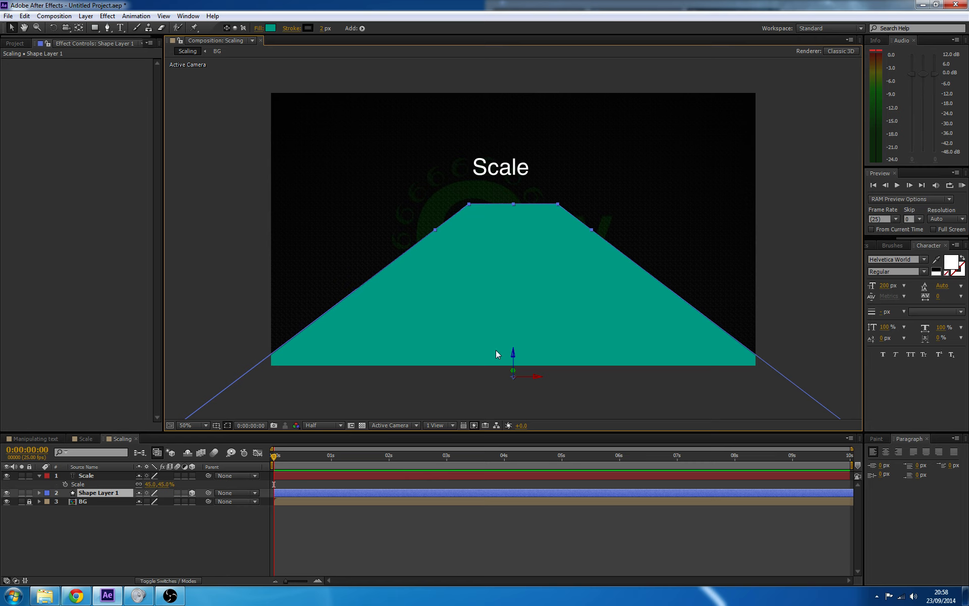
click(250, 408)
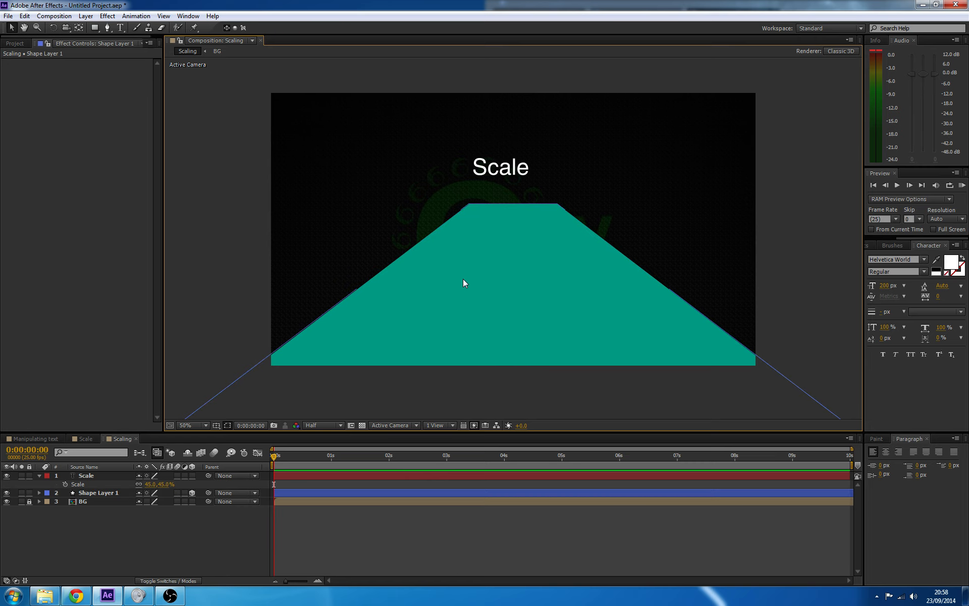
key(comma)
key(period)
Place the Scale text centred on the teal shape's far edge and set starting Position and Scale keyframes at 0 seconds.
click(84, 478)
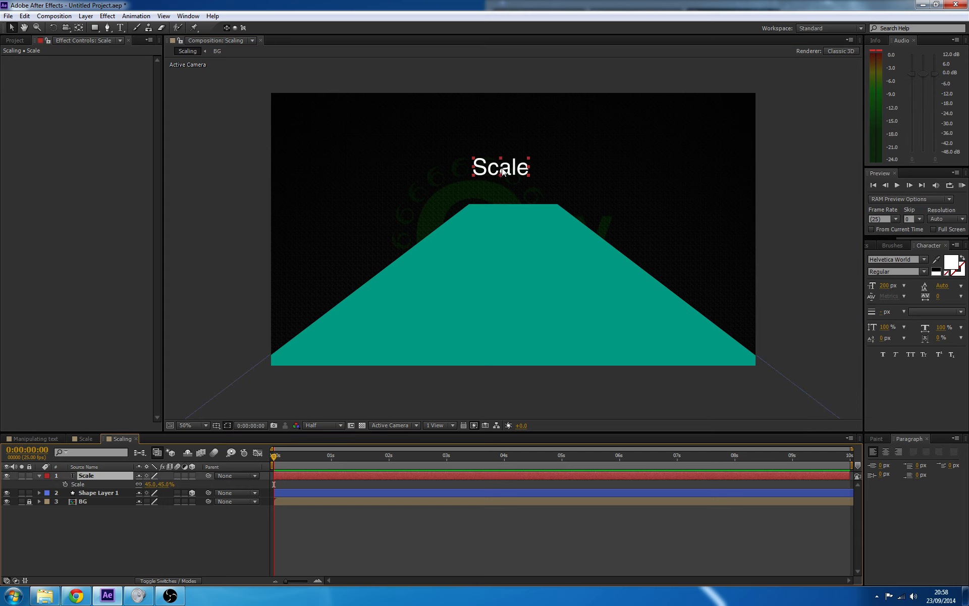
drag(502, 169, 515, 198)
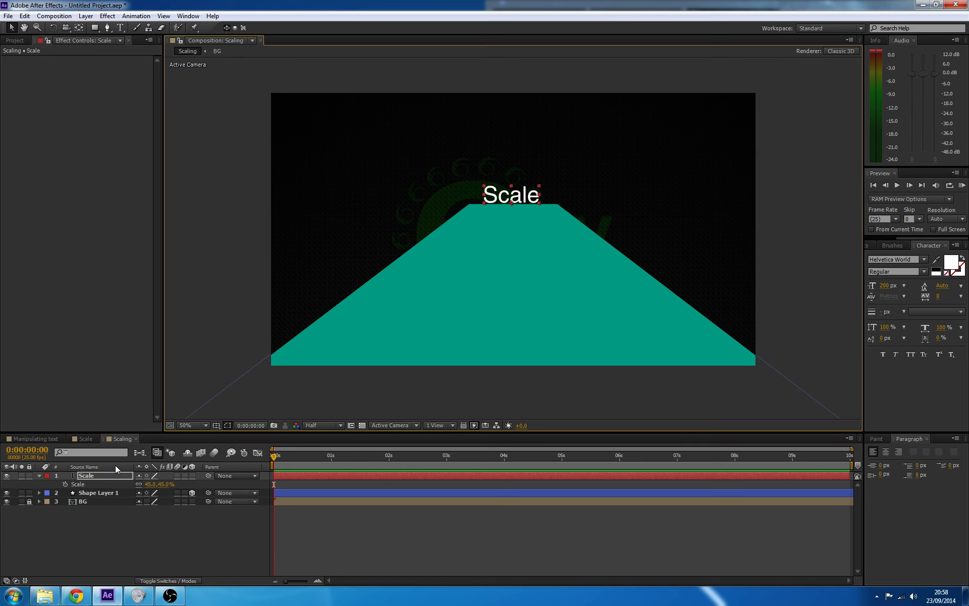
click(38, 476)
click(38, 475)
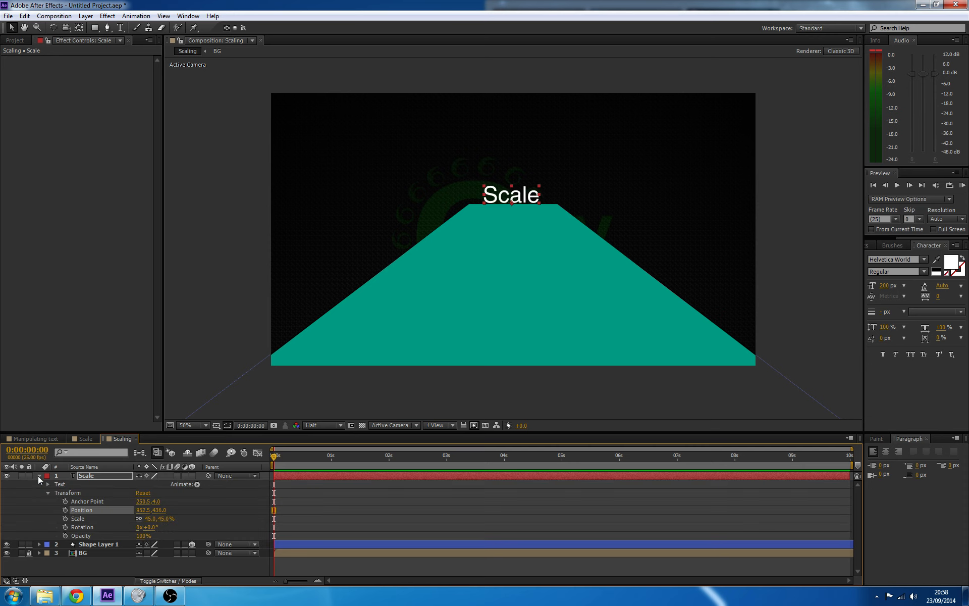
click(65, 510)
click(65, 519)
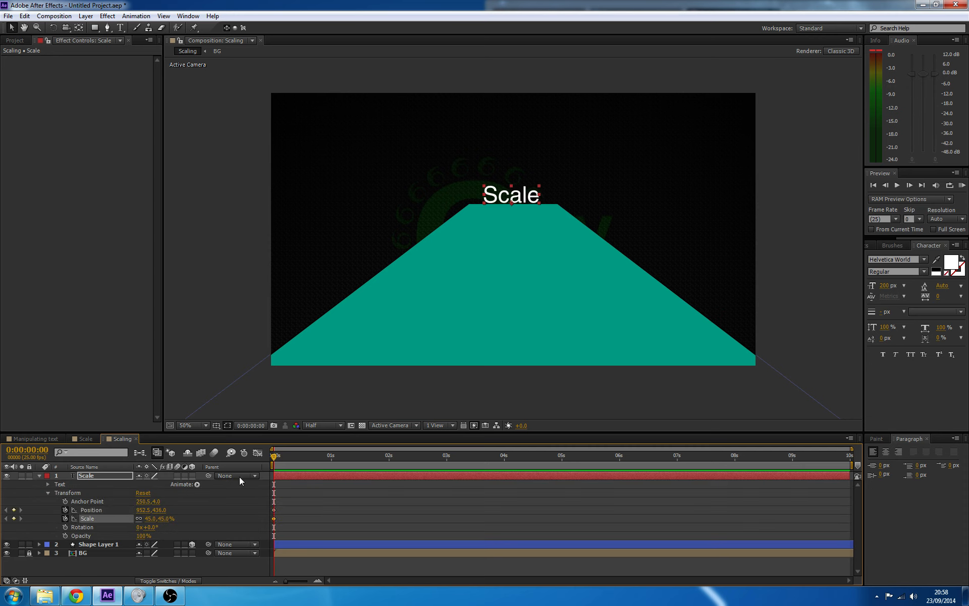
At 4 seconds, move the Scale text straight down to the lower edge of the frame to keyframe its end position.
drag(273, 457, 514, 481)
drag(511, 200, 506, 361)
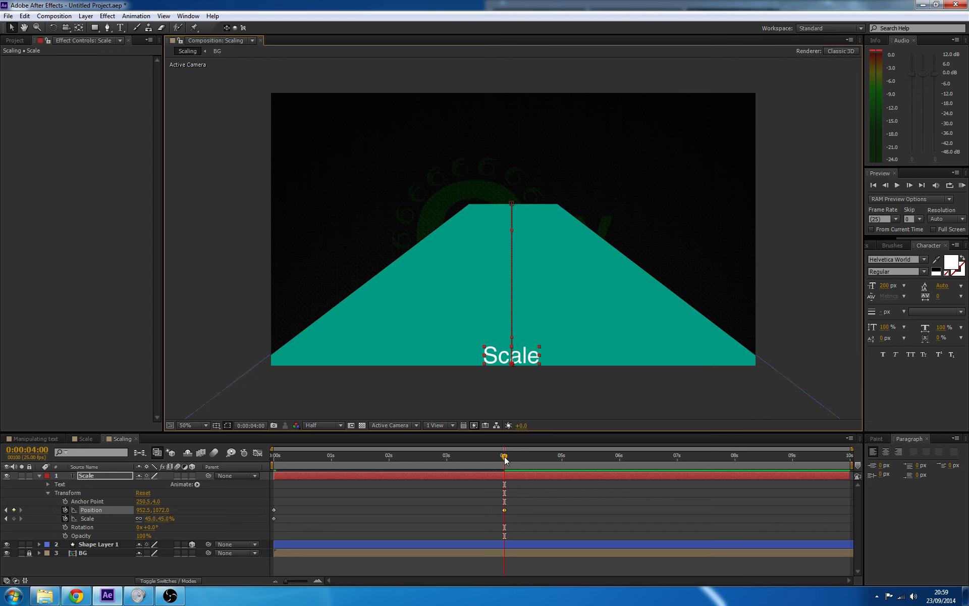
drag(504, 457, 505, 480)
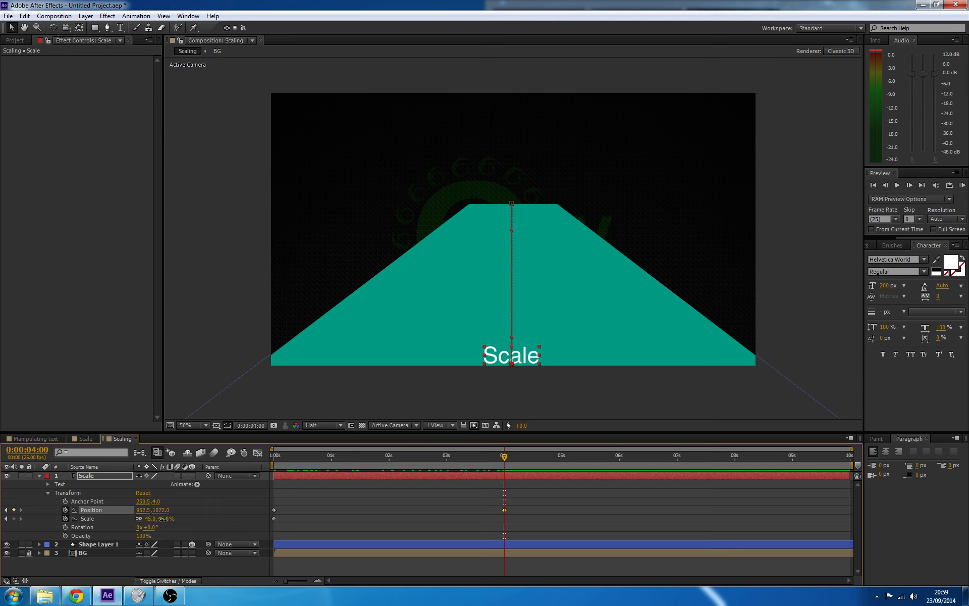
Enlarge the Scale text proportionally to 230% at 4 seconds.
drag(163, 520, 262, 530)
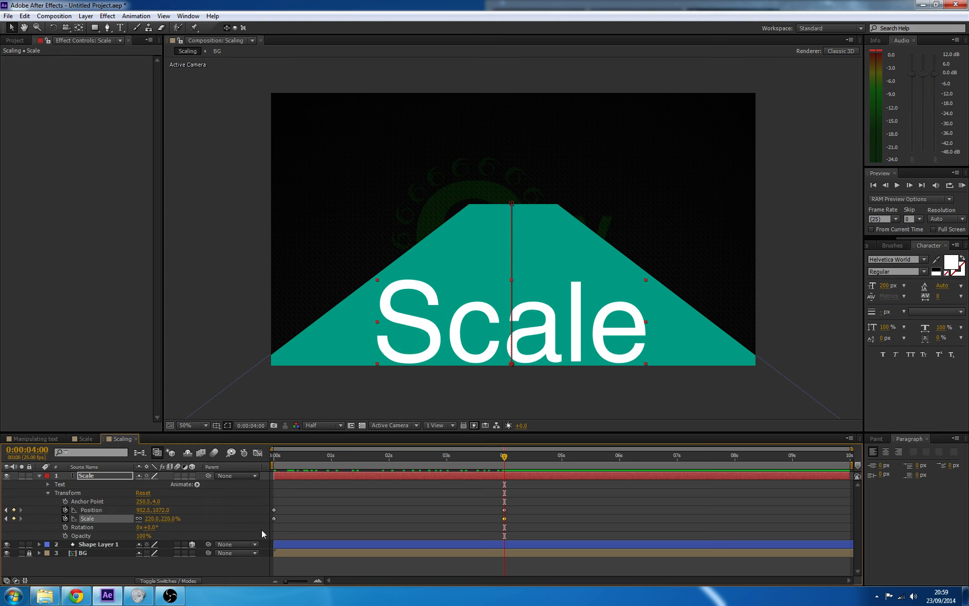
mouse_move(504, 461)
mouse_down()
mouse_move(413, 471)
mouse_move(272, 467)
mouse_move(490, 465)
mouse_move(278, 465)
mouse_move(505, 474)
mouse_up()
mouse_move(174, 519)
mouse_down()
mouse_move(190, 519)
mouse_move(167, 522)
mouse_up()
click(167, 521)
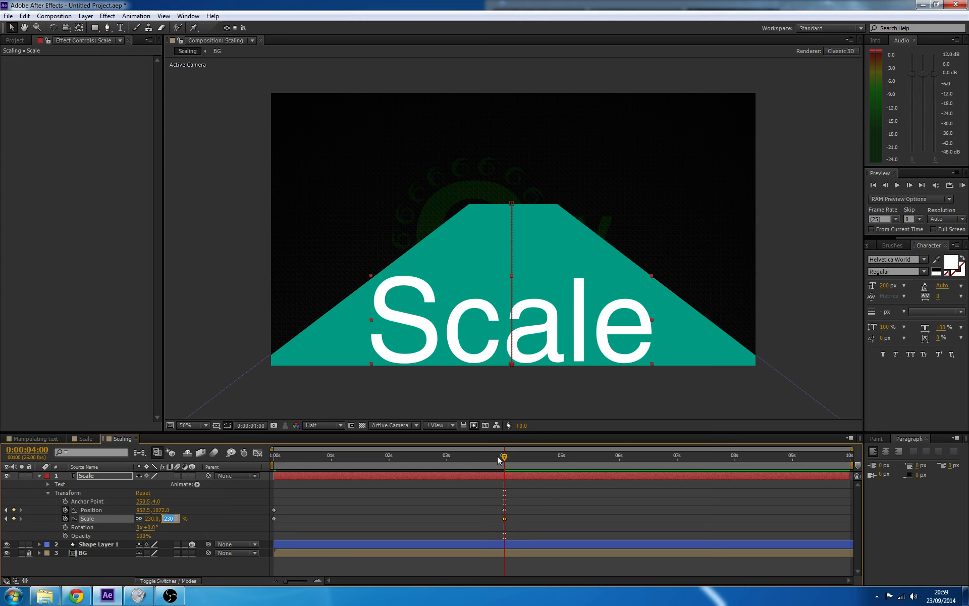
drag(503, 457, 507, 480)
Try stretching only the Scale text's height to about 672% at 4 seconds, and restore its proportional scale.
drag(172, 522, 382, 520)
drag(147, 519, 170, 515)
key(ctrl+z)
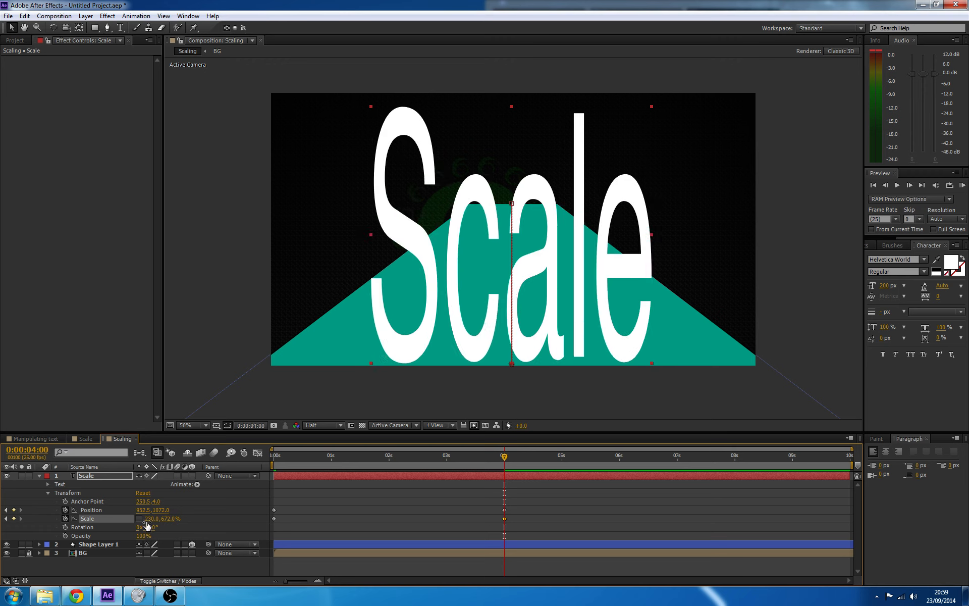
key(ctrl+z)
click(139, 518)
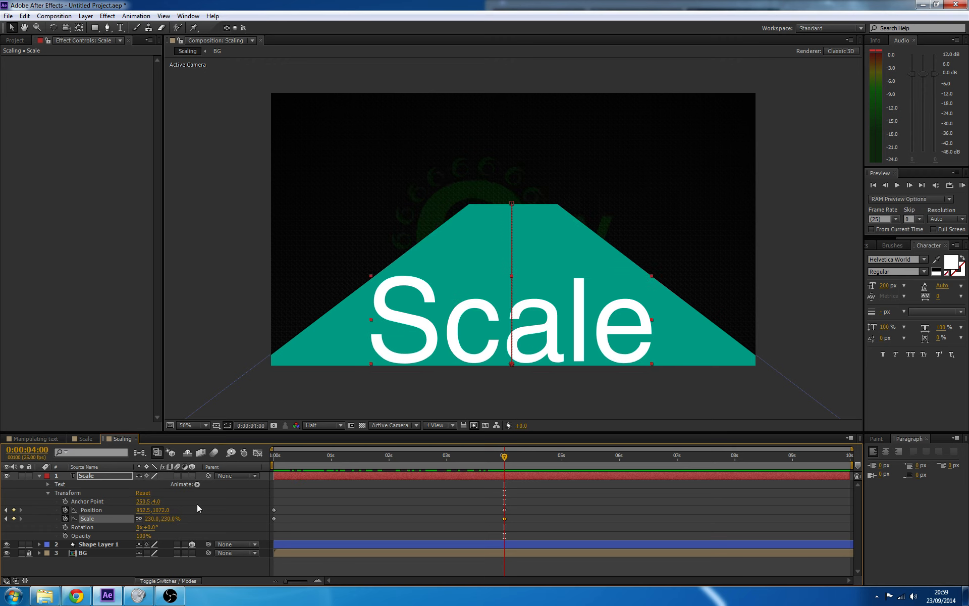
Return to the start of the Scaling composition, find the Fast Blur effect and apply it to the Scale text.
drag(507, 457, 204, 491)
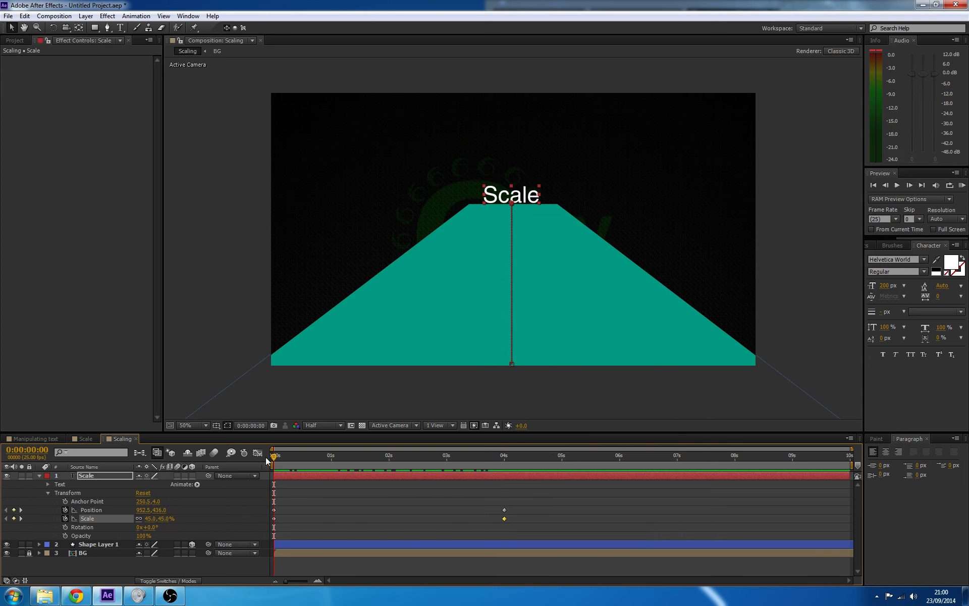
click(870, 248)
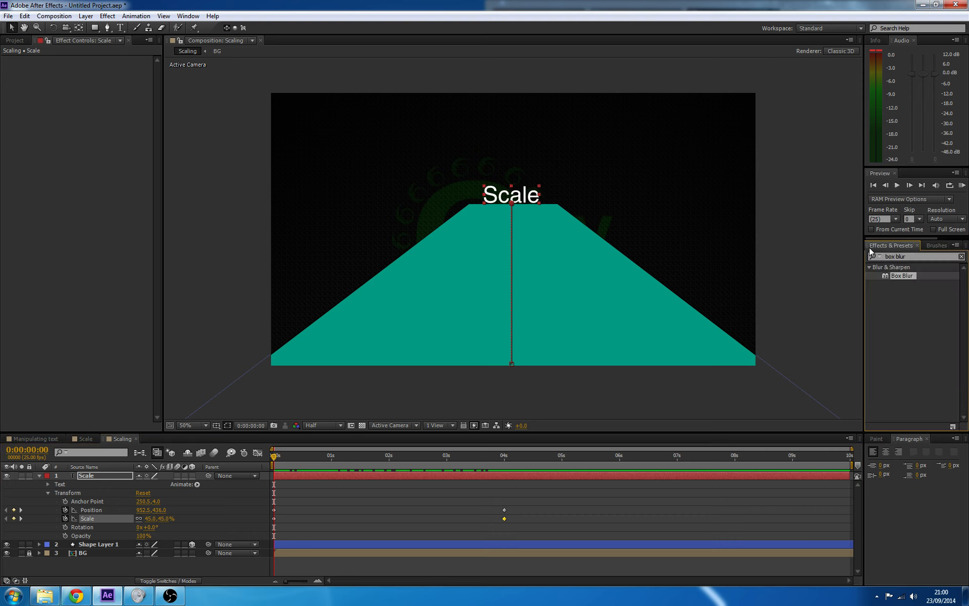
click(936, 258)
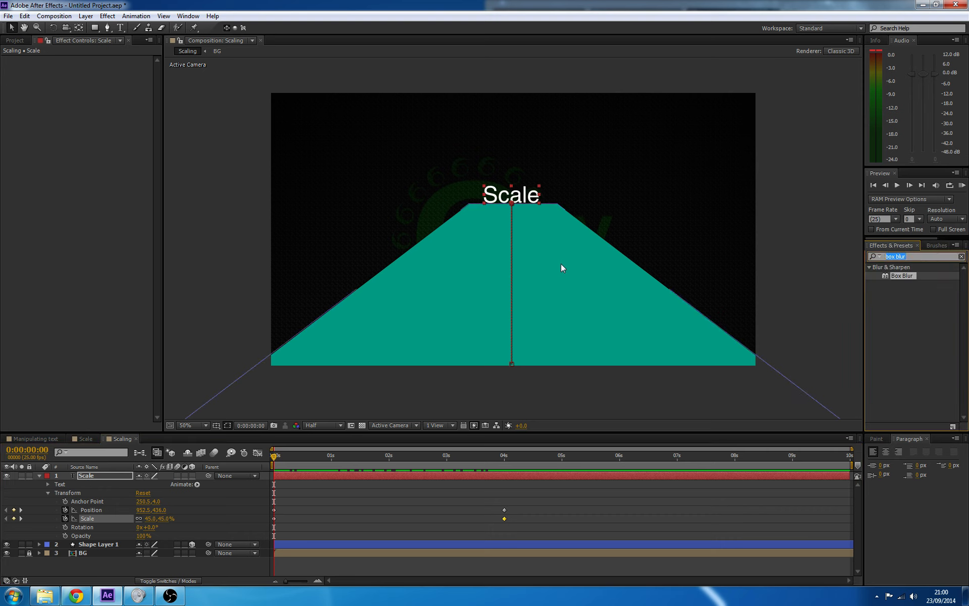
text(fast blu)
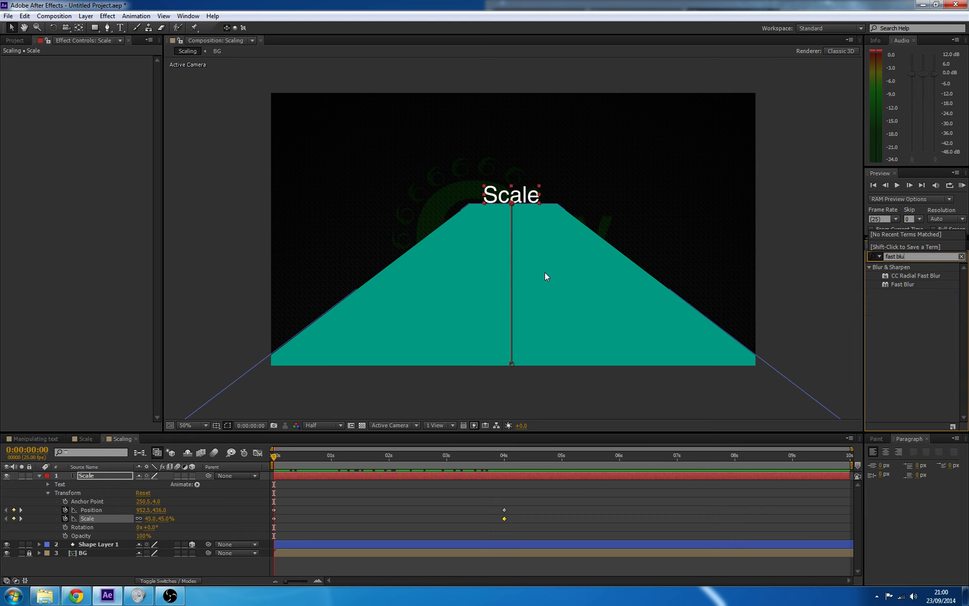
text(r)
drag(902, 284, 499, 202)
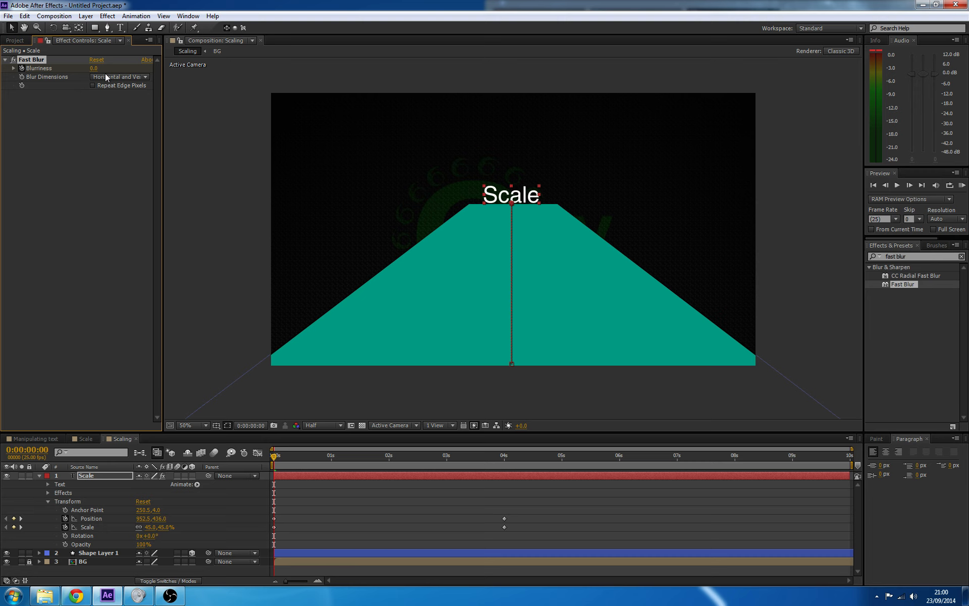
Animate the Fast Blur's Blurriness from 15 at the start to 0 at 4 seconds.
text(15)
key(Return)
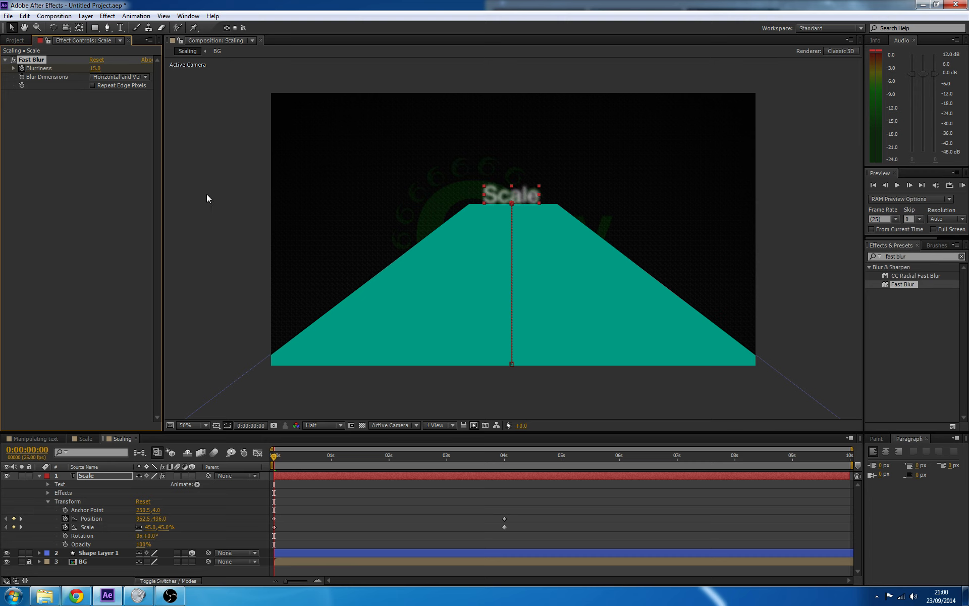
click(505, 460)
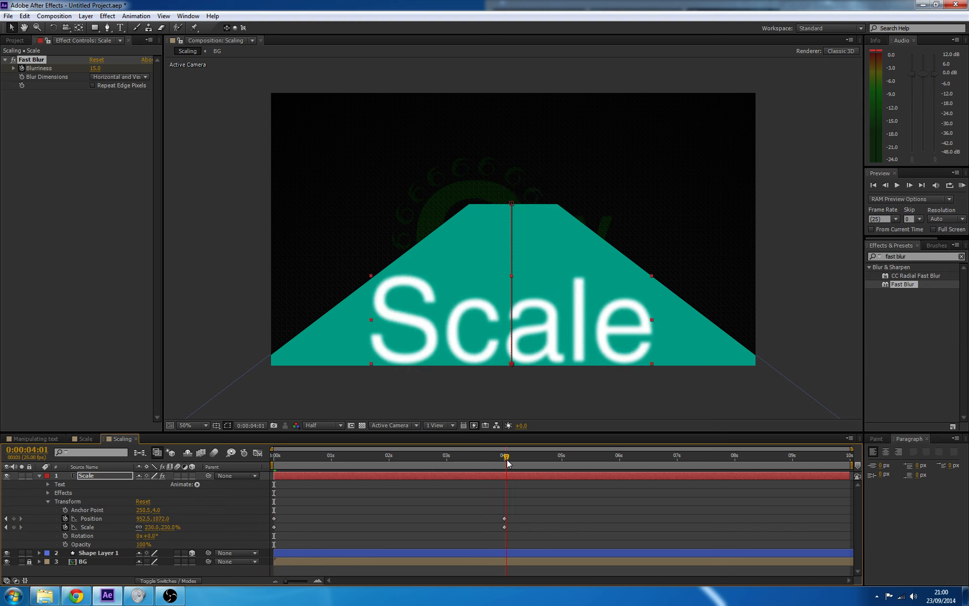
click(95, 69)
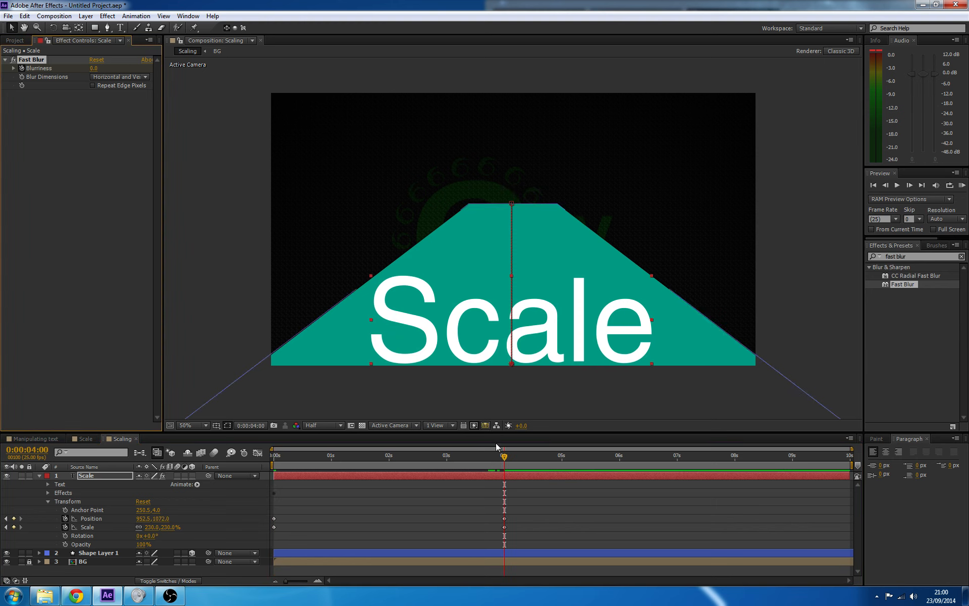
drag(508, 460, 504, 500)
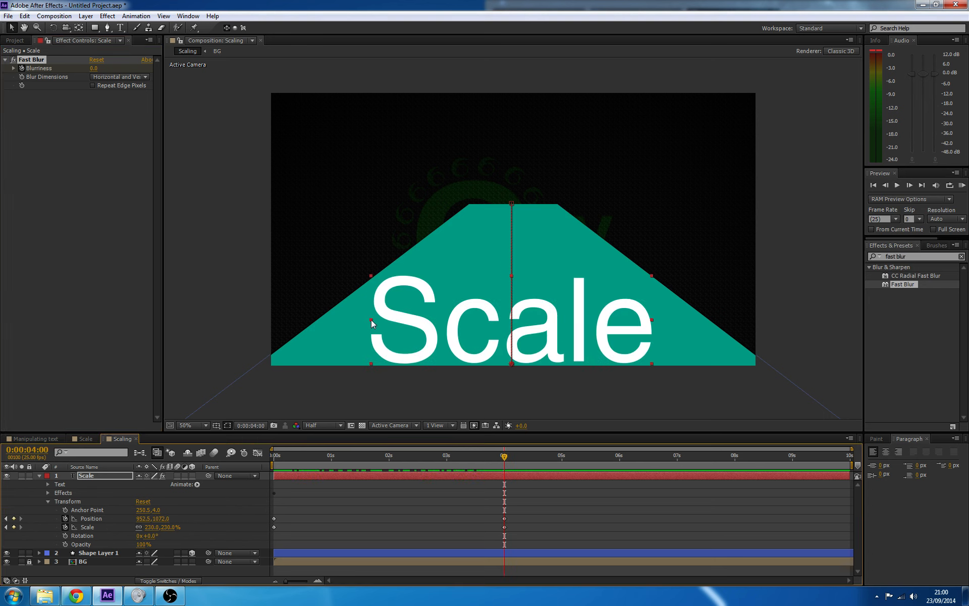
Try resizing the Scale text freely to about 289% by 120% and enlarging it further, and undo these size changes.
drag(369, 277, 337, 317)
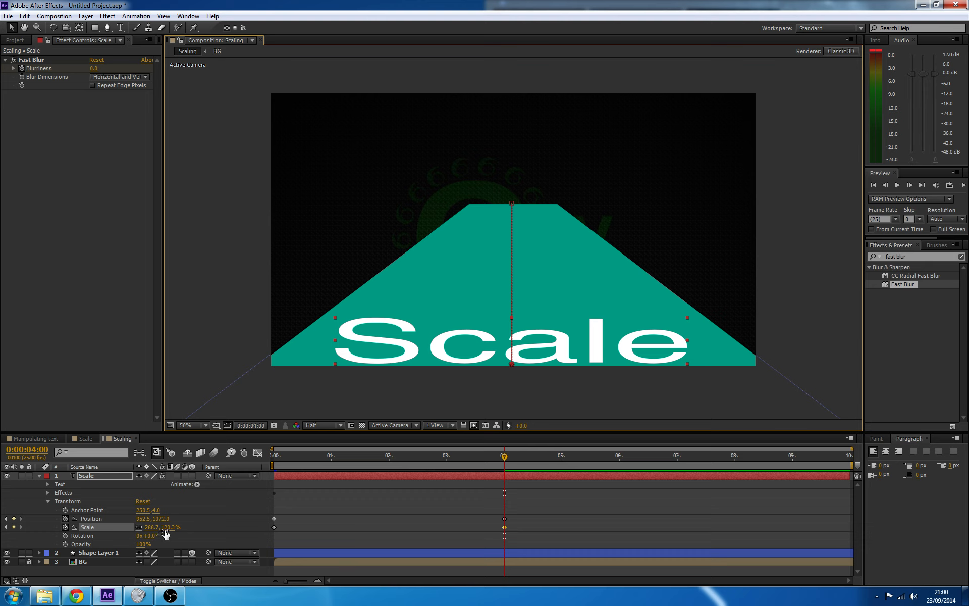
drag(150, 527, 183, 523)
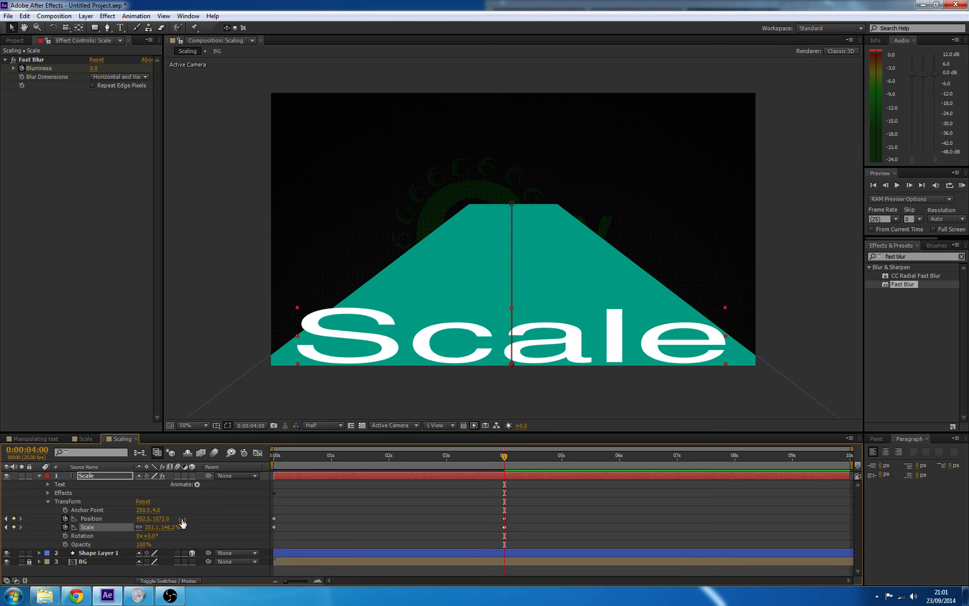
key(ctrl+z)
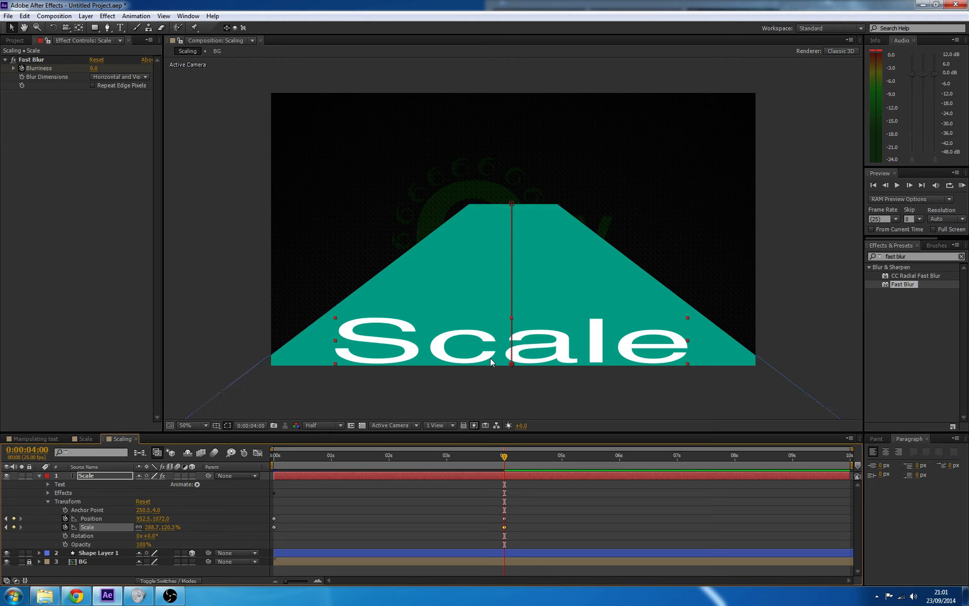
key(ctrl+z)
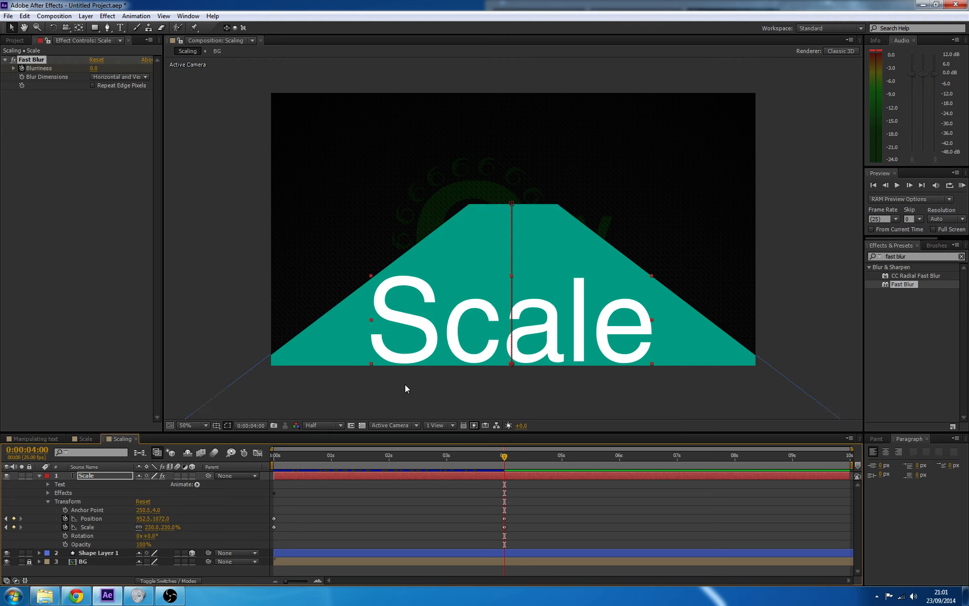
drag(651, 275, 680, 252)
key(ctrl+z)
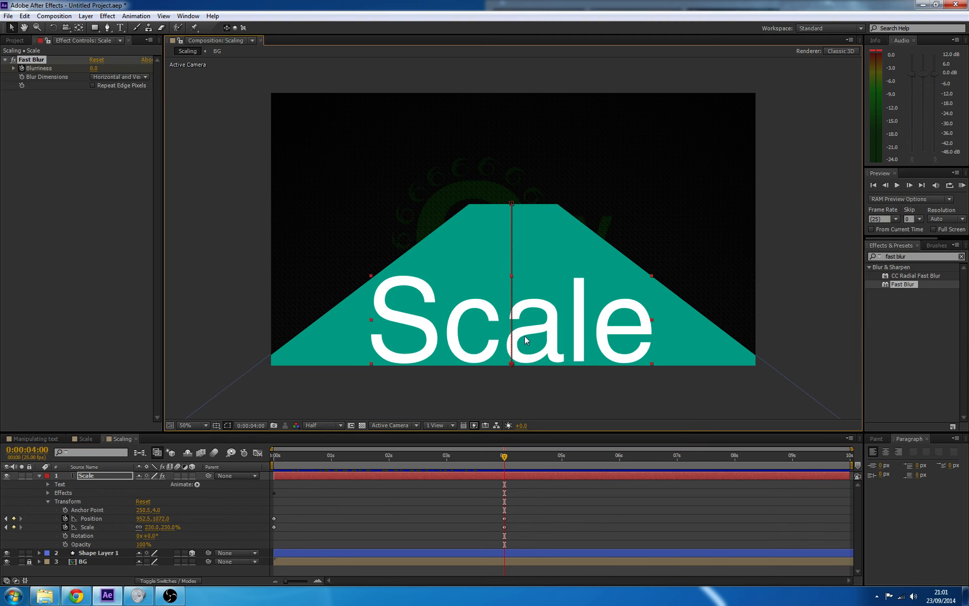
Scrub through the Scaling animation, and review the text motion in the Manipulating text composition.
drag(507, 457, 348, 471)
key(Home)
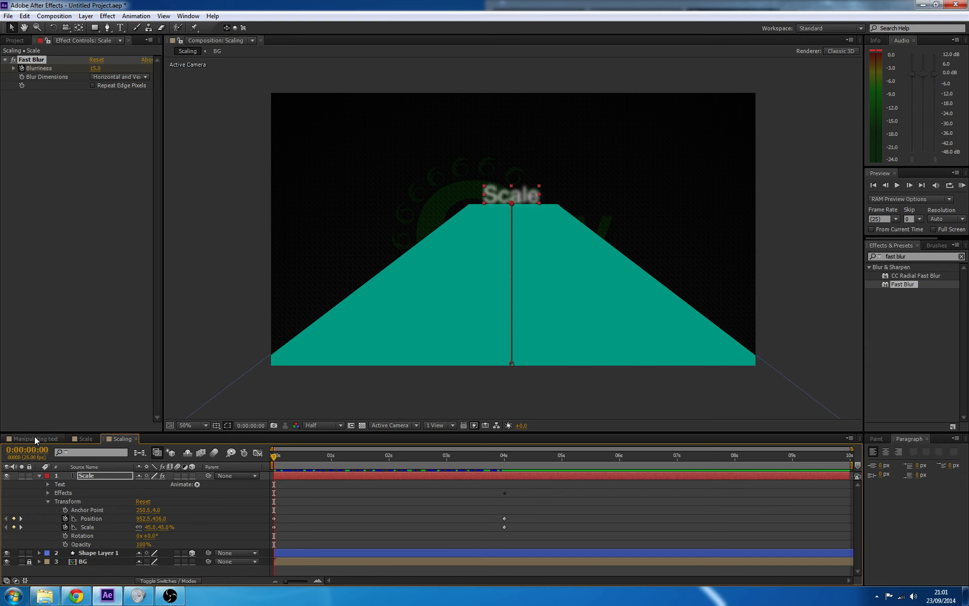
click(34, 437)
drag(344, 457, 425, 458)
key(Home)
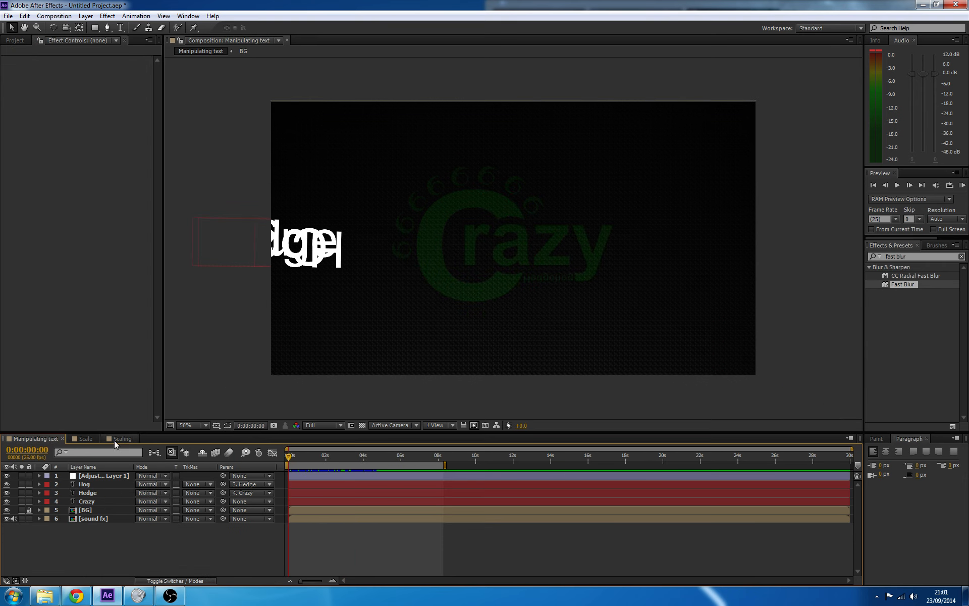